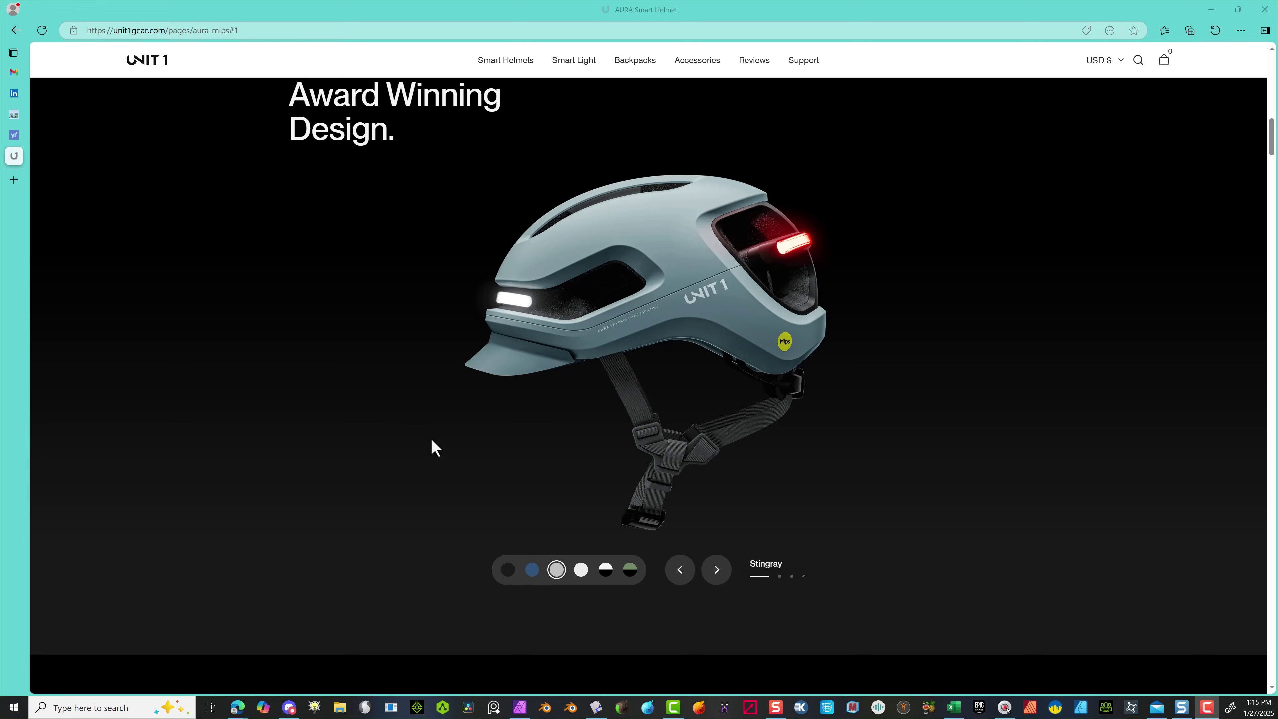
# Examine the Stingray helmet's design gallery on the AURA product page, advancing from the side view to the rear view.
pyautogui.scroll(-1, 448, 345)
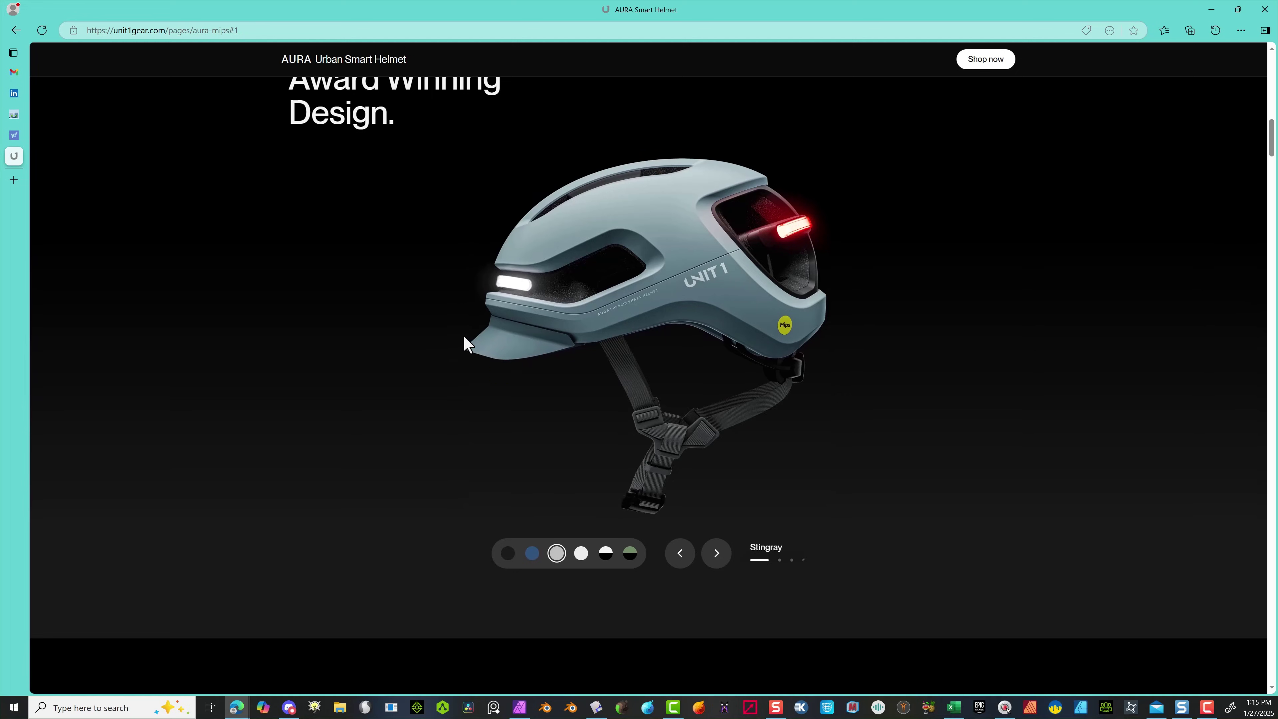
pyautogui.scroll(3, 442, 174)
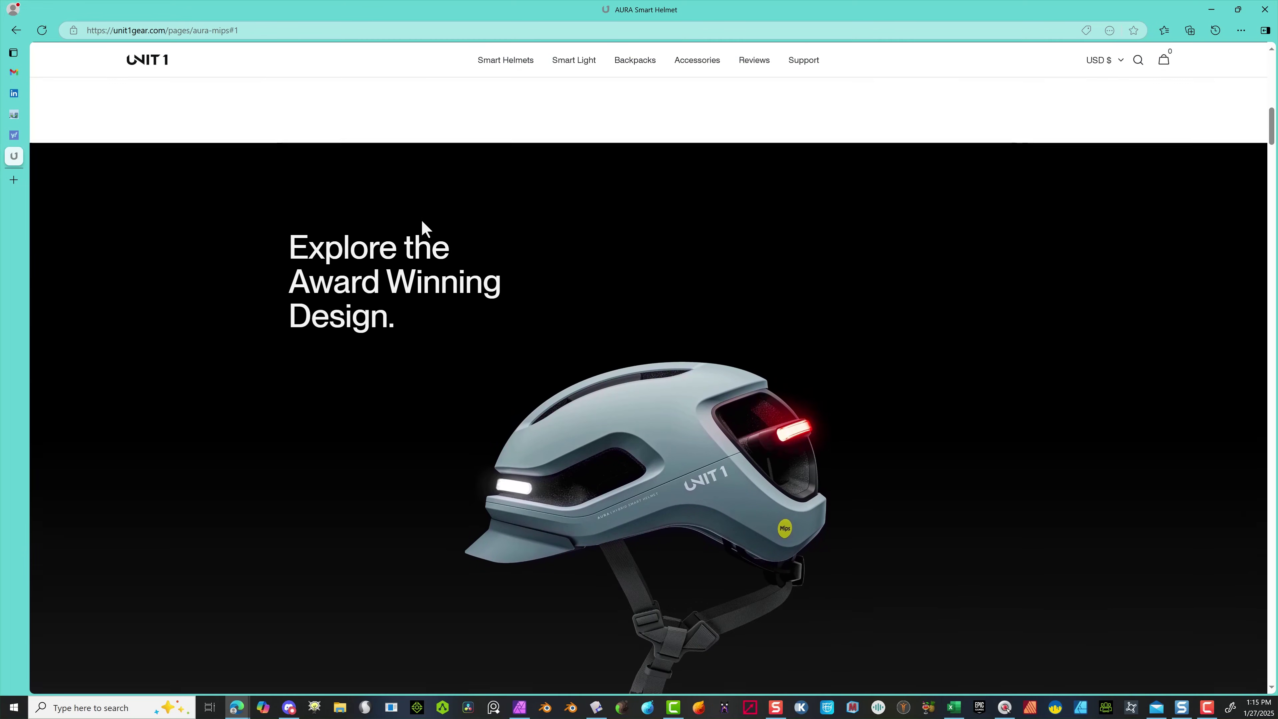
pyautogui.scroll(-5, 423, 211)
pyautogui.scroll(2, 417, 219)
pyautogui.scroll(4, 422, 229)
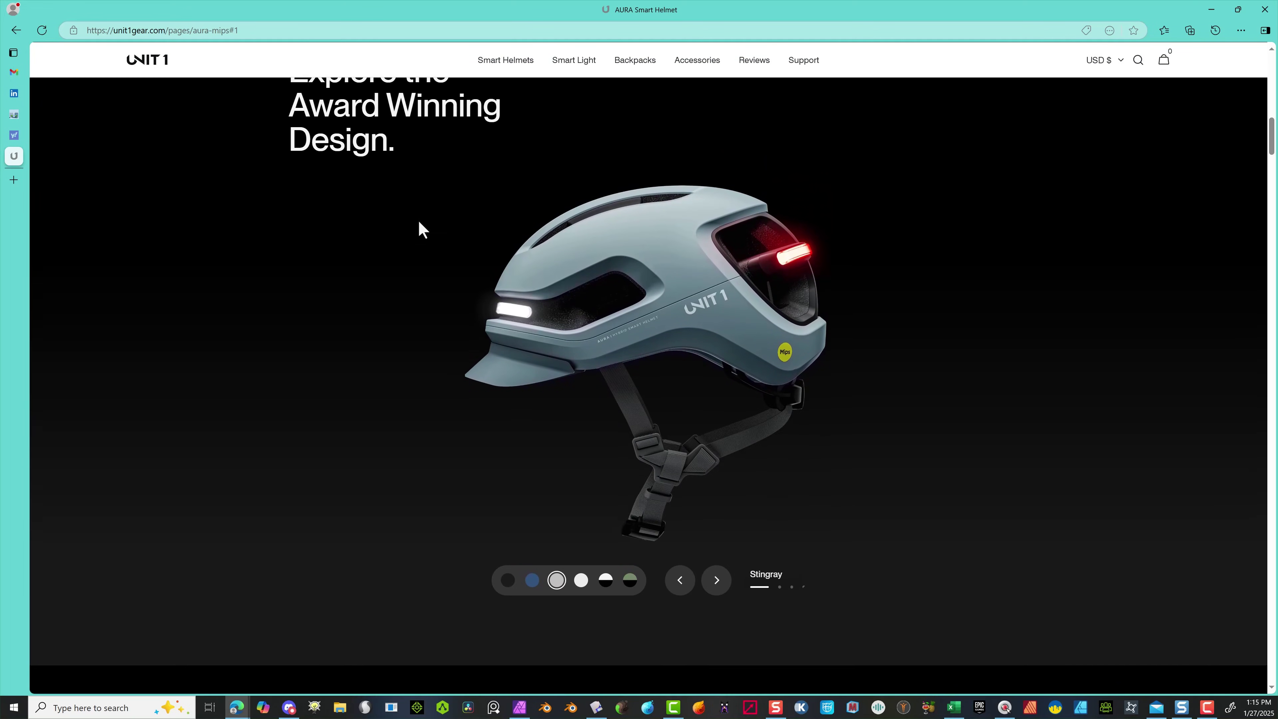
pyautogui.scroll(-4, 380, 200)
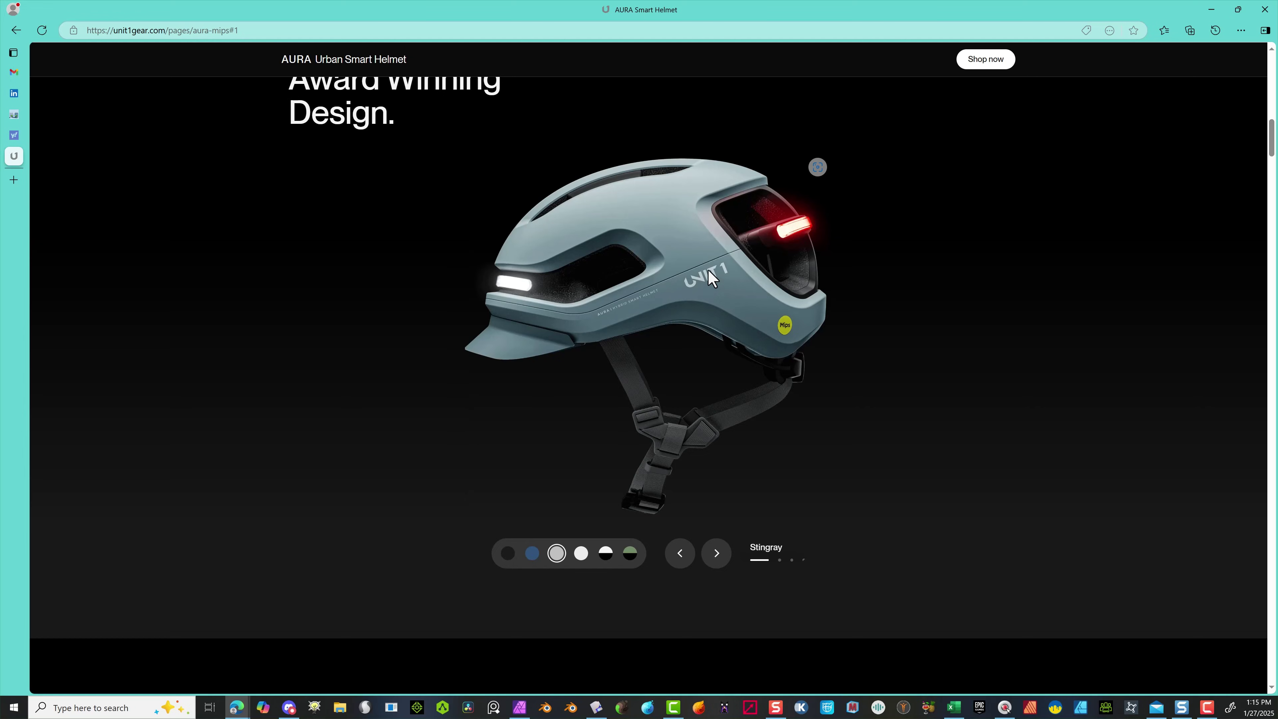
pyautogui.click(717, 559)
pyautogui.click(717, 559)
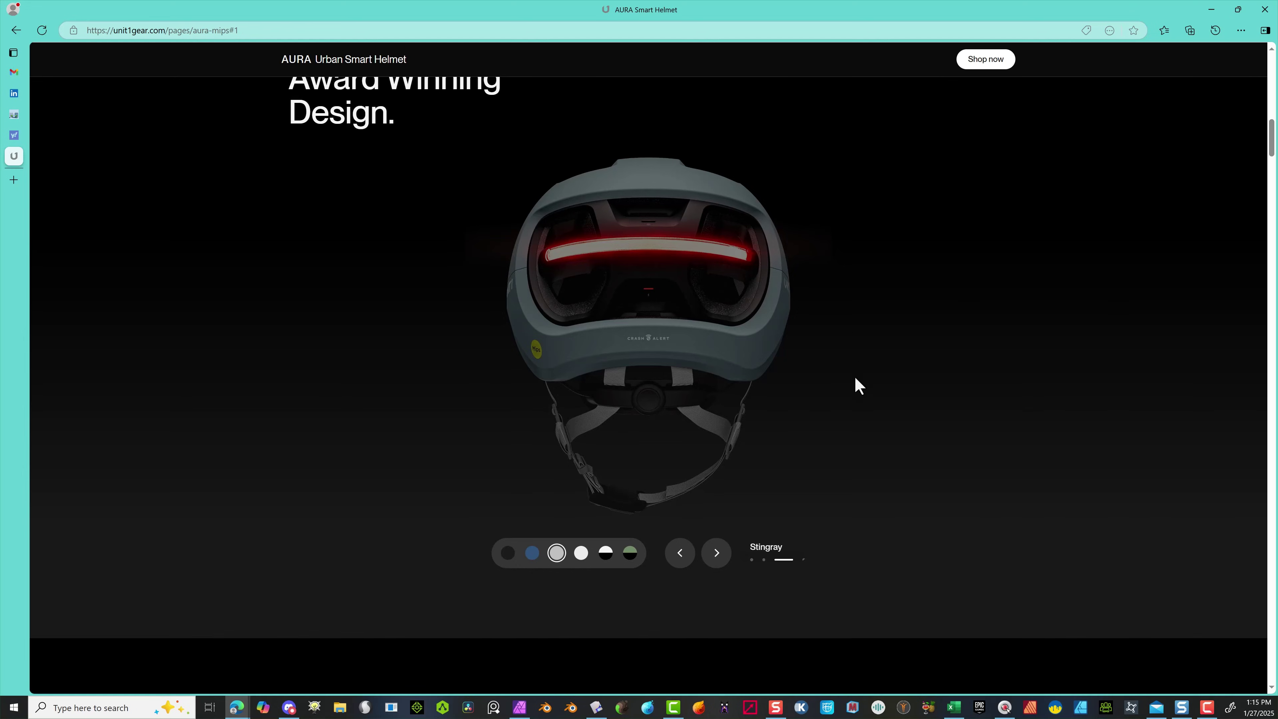
pyautogui.scroll(-3, 673, 357)
pyautogui.scroll(5, 659, 343)
pyautogui.scroll(-1, 649, 347)
pyautogui.scroll(-4, 643, 347)
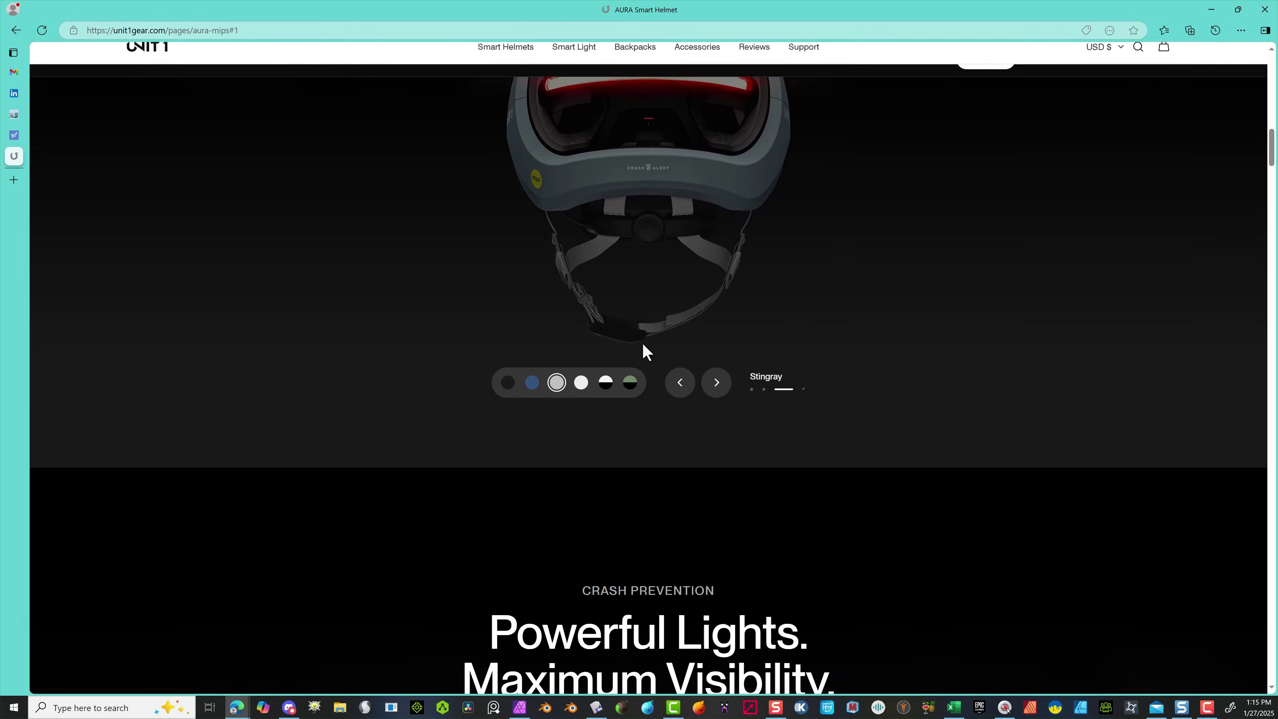
pyautogui.scroll(3, 643, 348)
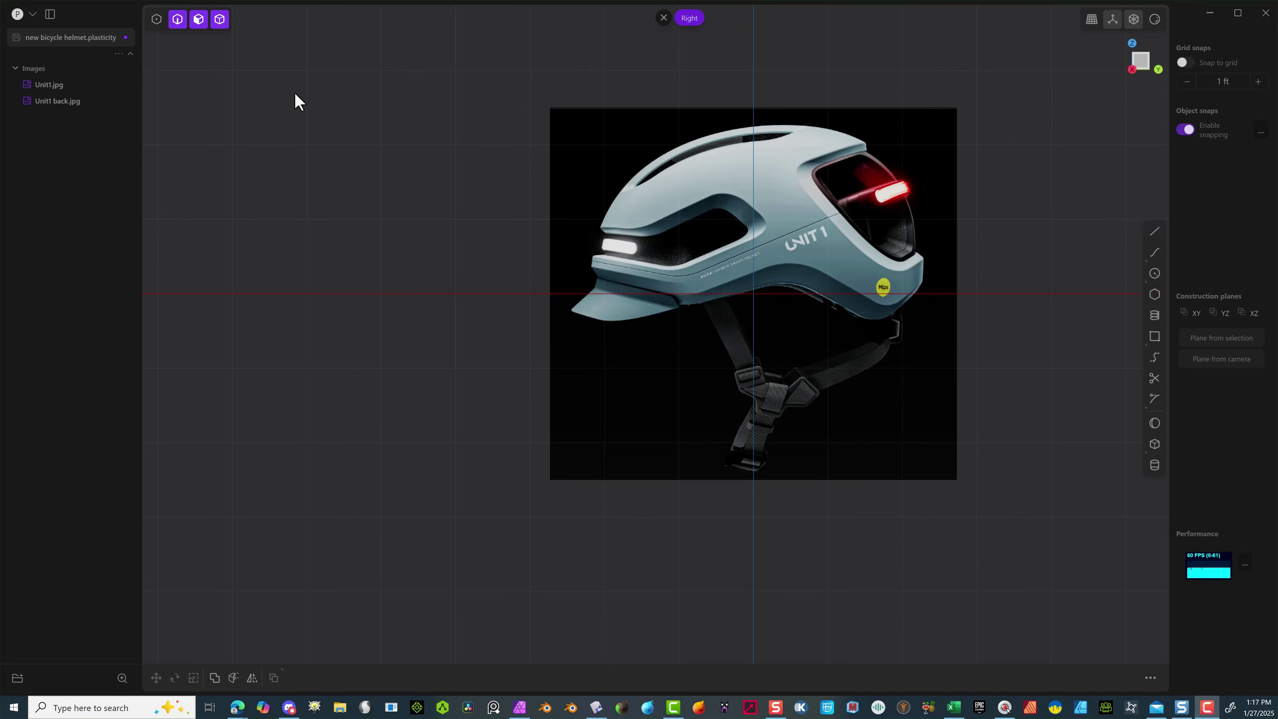
# In Plasticity, move the Unit1.jpg side image up 0.01973 ft so the helmet's top lines up with the back image.
pyautogui.scroll(3, 1011, 84)
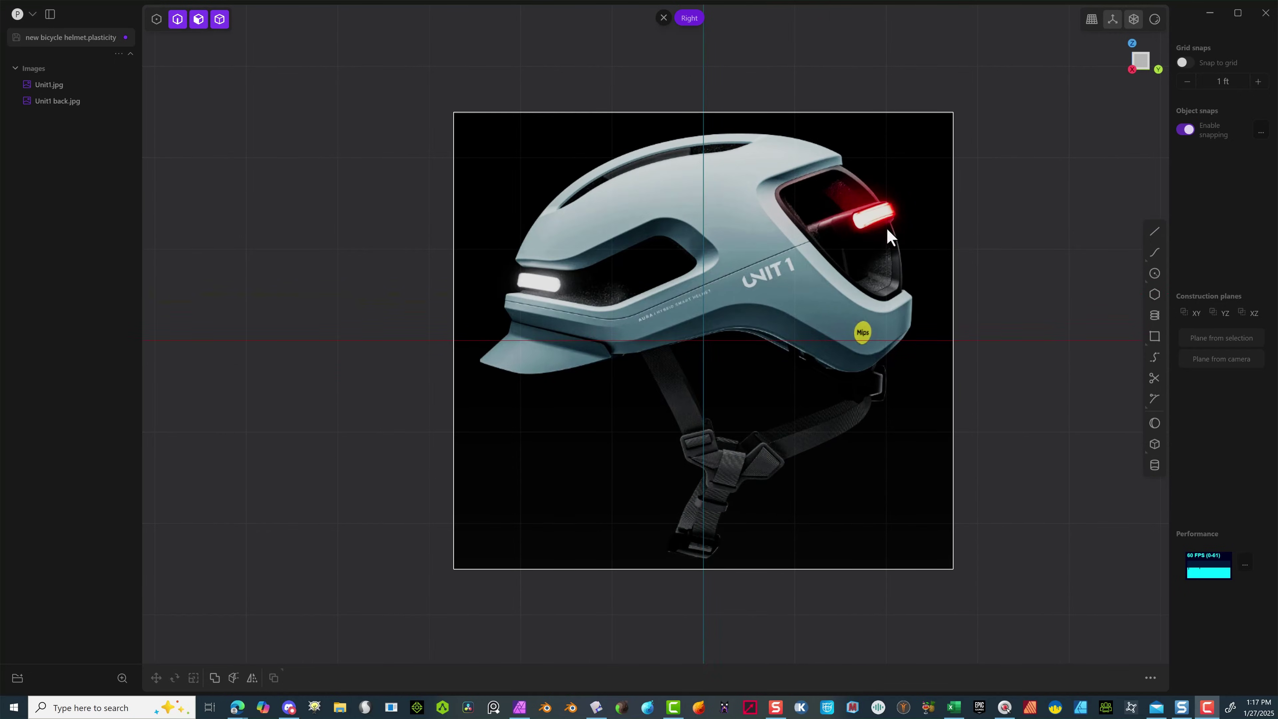
pyautogui.moveTo(996, 288); pyautogui.dragTo(919, 287, button='middle')
pyautogui.click(534, 231)
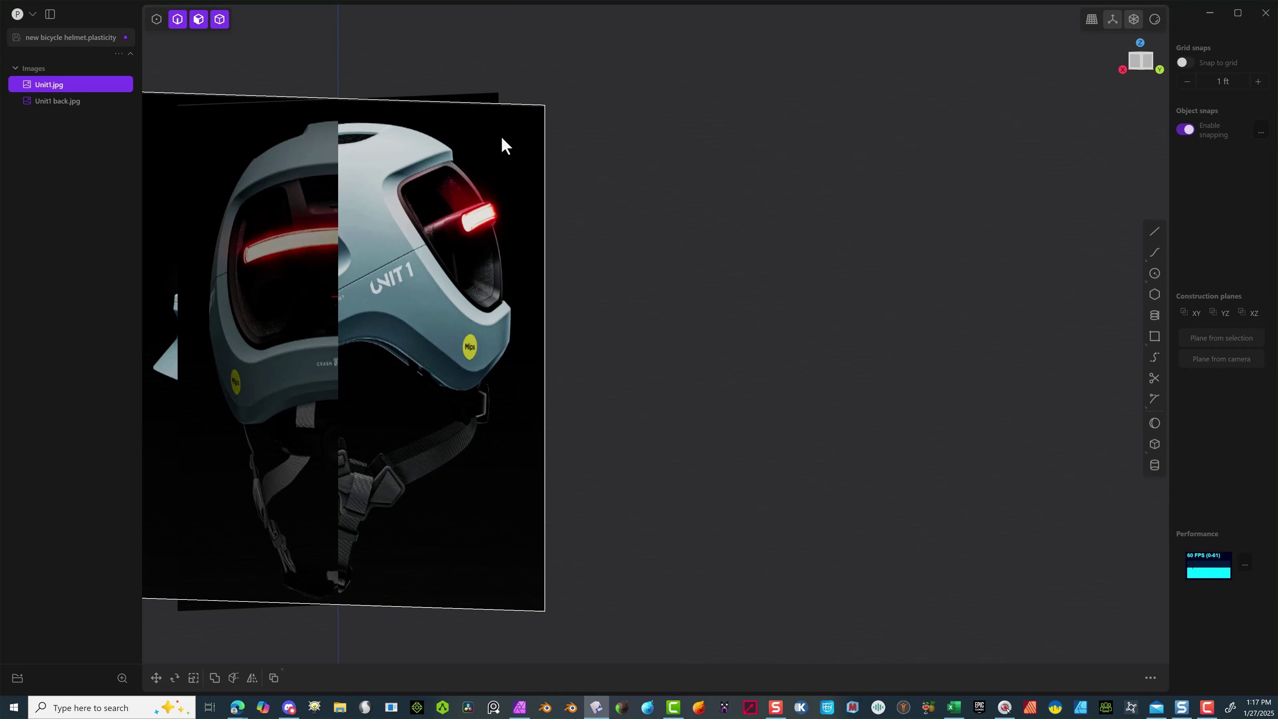
pyautogui.press('g')
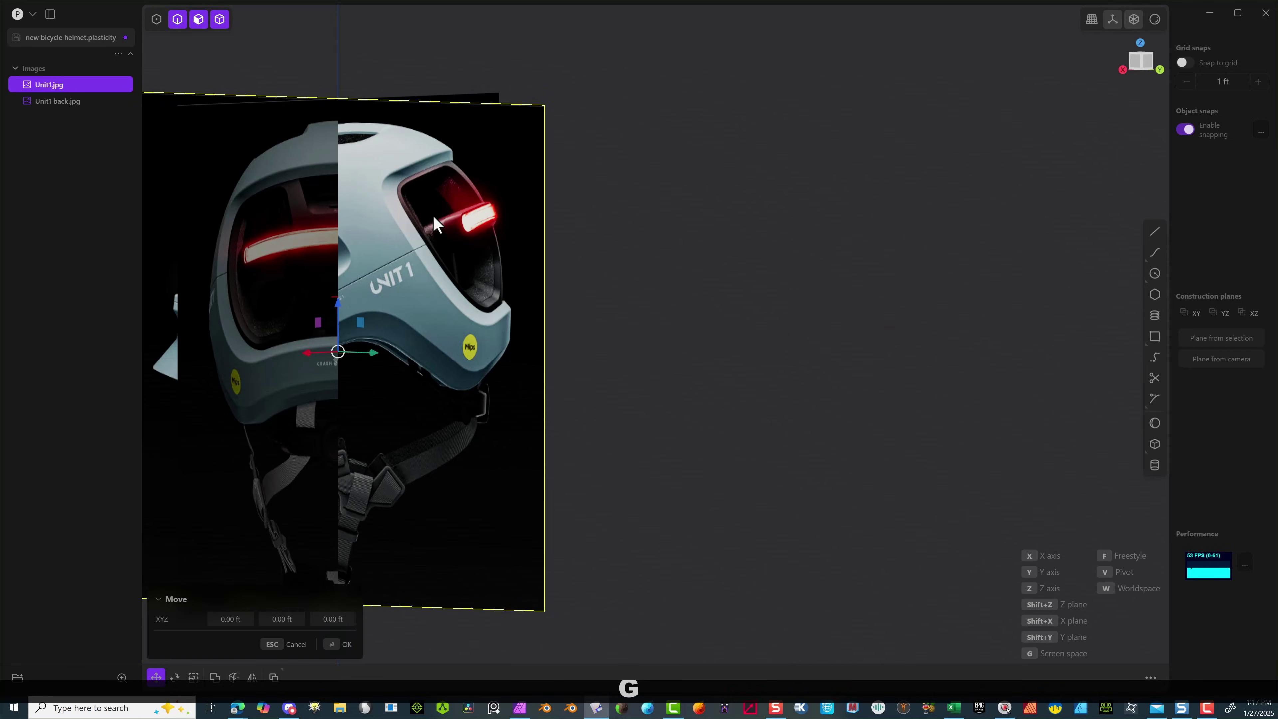
pyautogui.moveTo(338, 307); pyautogui.dragTo(338, 305)
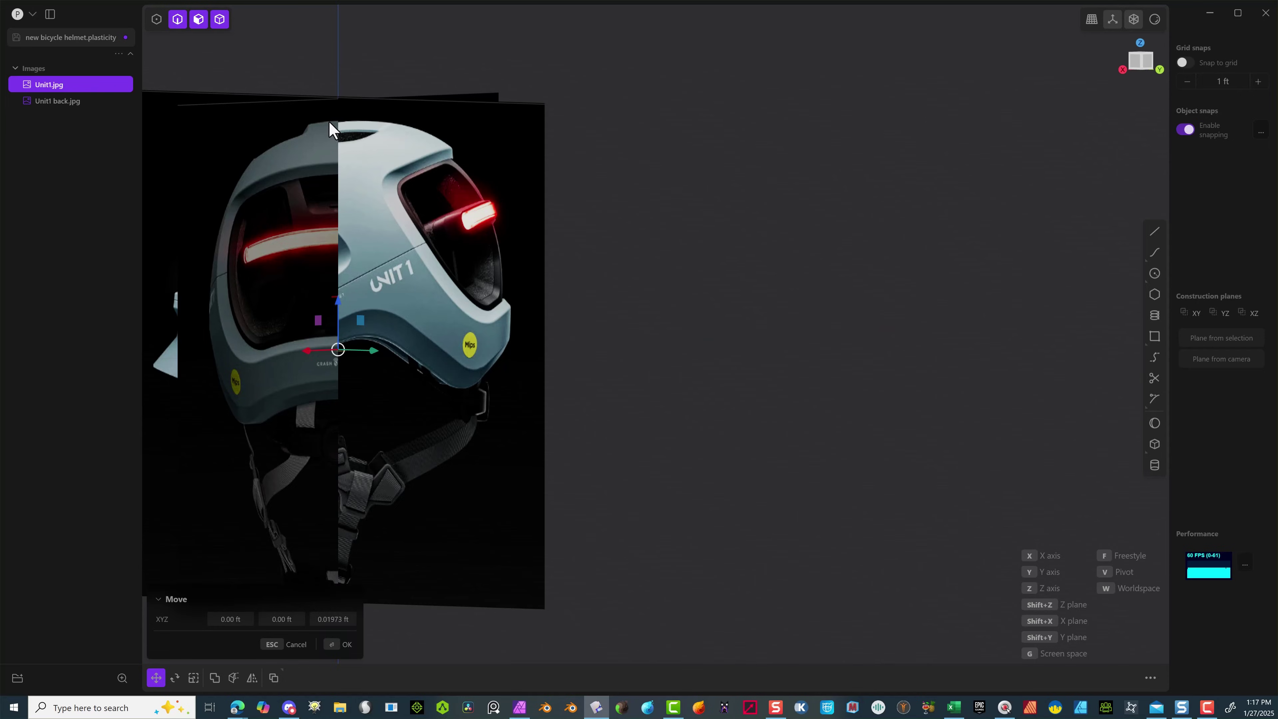
pyautogui.moveTo(615, 194); pyautogui.dragTo(655, 189, button='middle')
# In the Right view, draw a horizontal line about 7.7 ft long across the top of the helmet.
pyautogui.click(1139, 64)
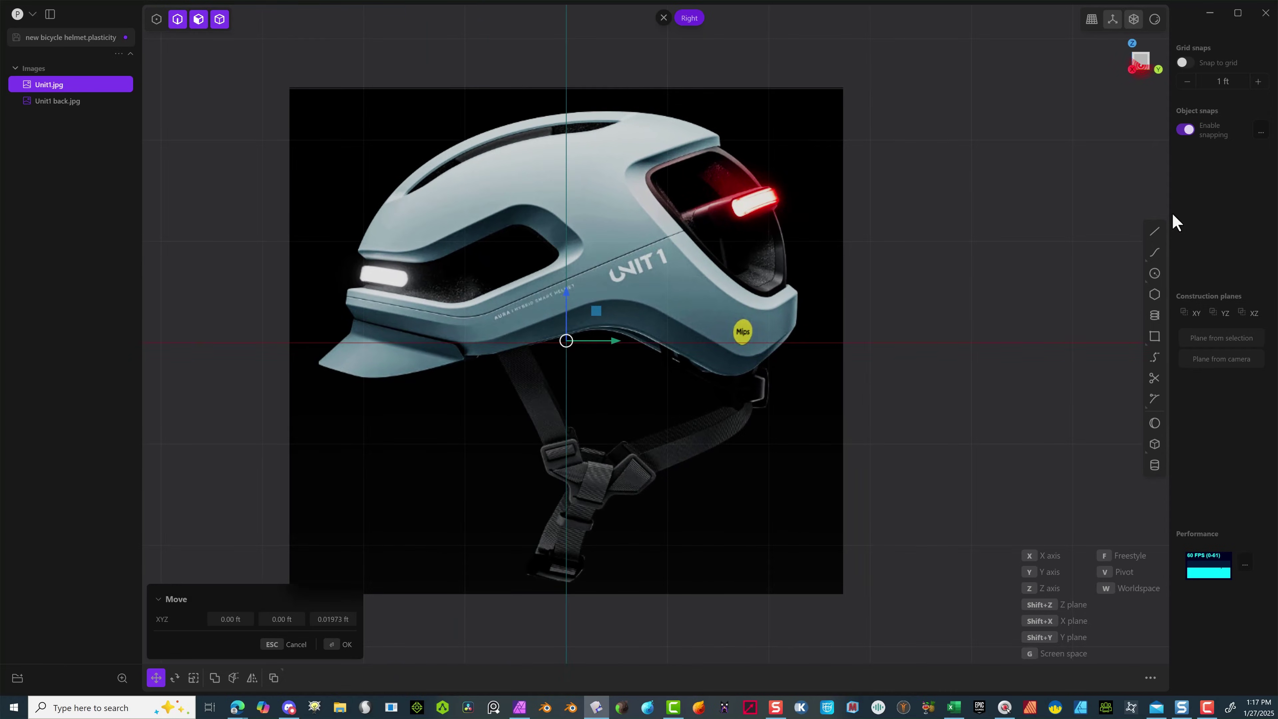
pyautogui.click(1155, 231)
pyautogui.click(227, 114)
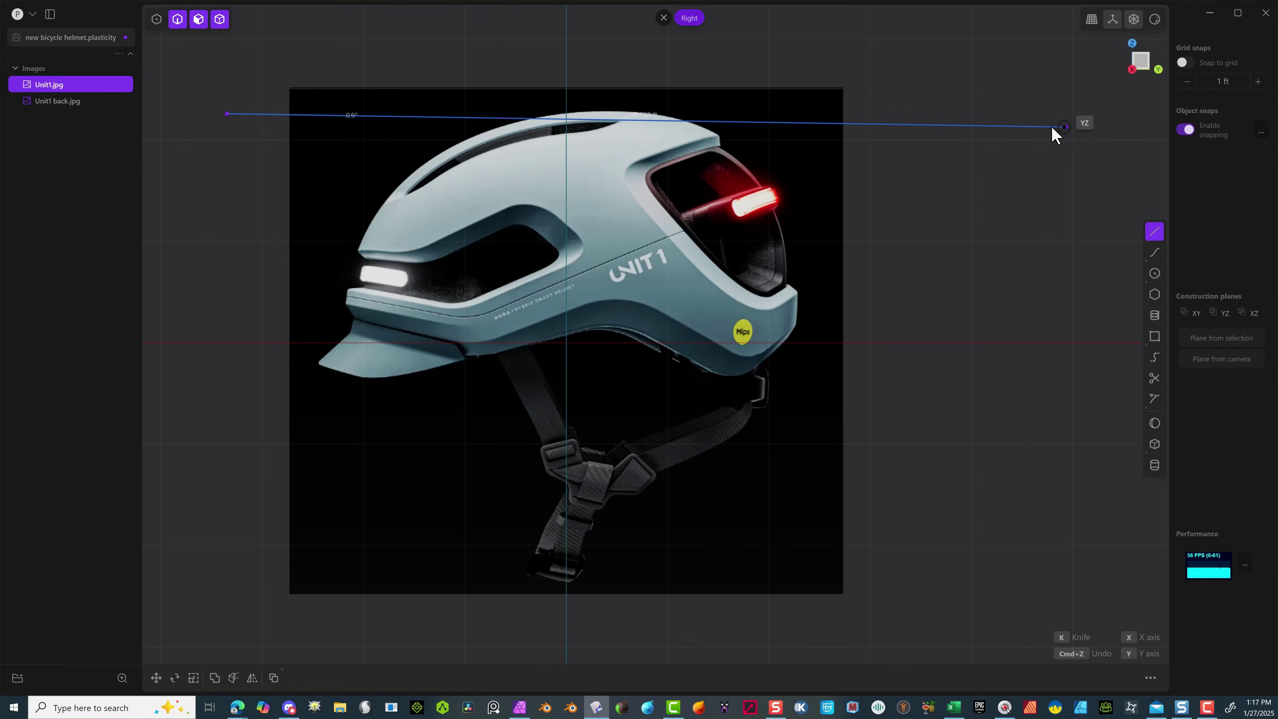
pyautogui.click(1011, 112)
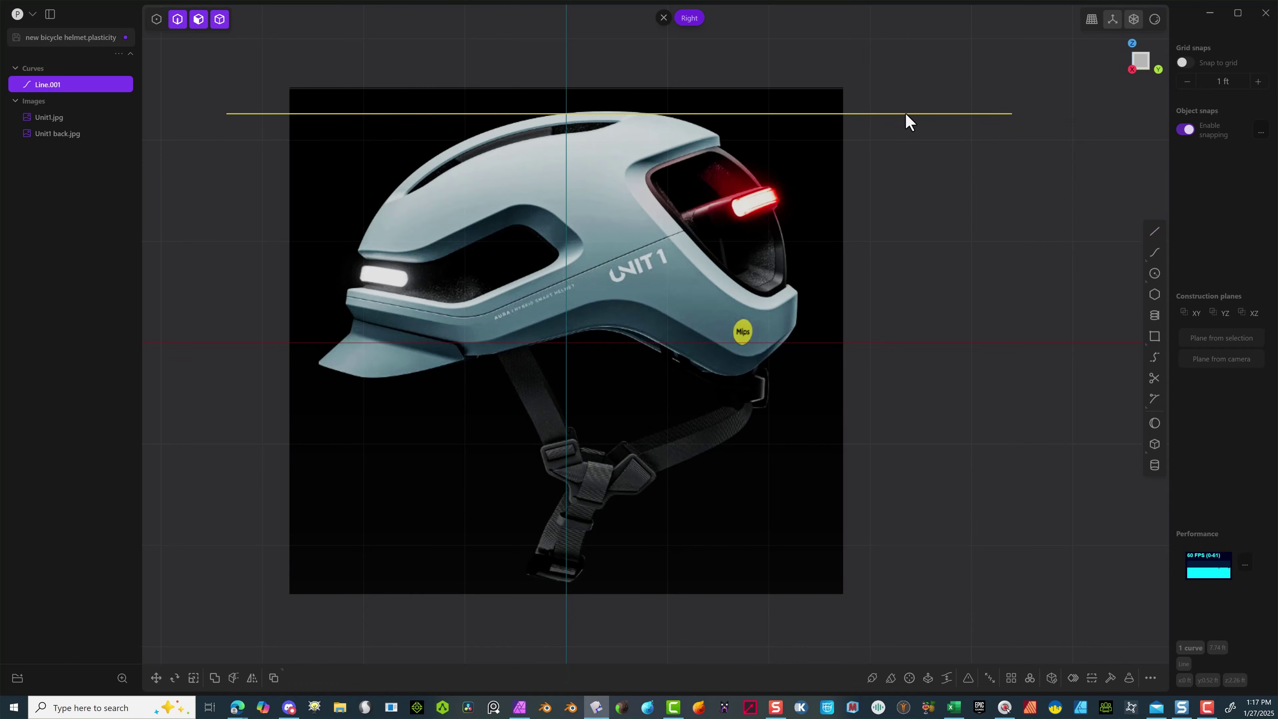
# Move the line 0.00985 ft in Y and 0.02299 ft in Z, and check it against both images' helmet tops.
pyautogui.press('g')
pyautogui.press('g')
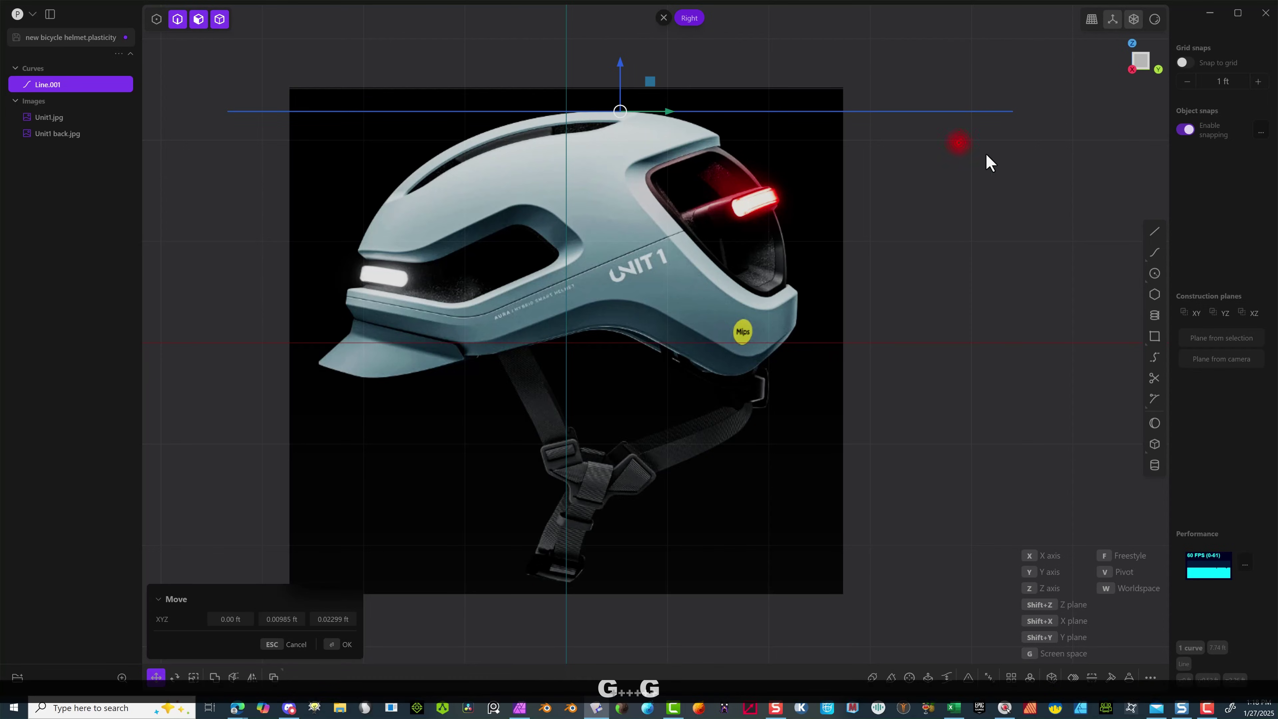
pyautogui.moveTo(1001, 219); pyautogui.dragTo(907, 228, button='middle')
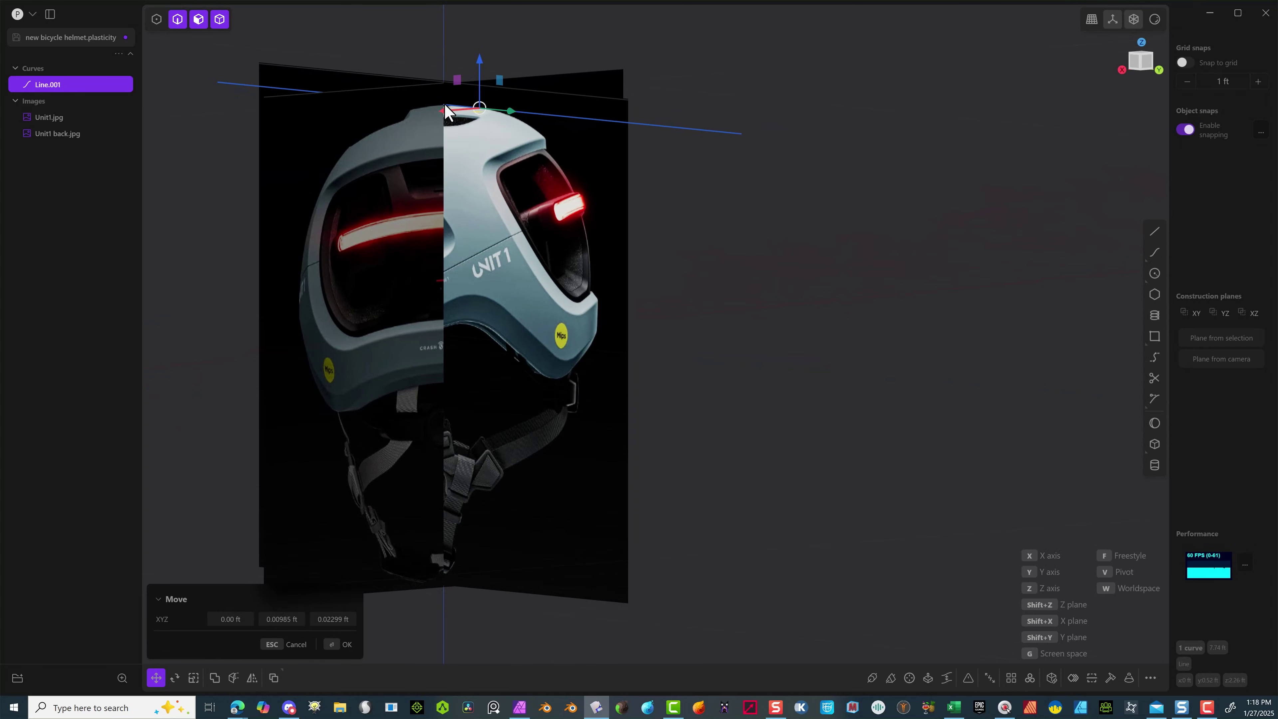
pyautogui.scroll(5, 434, 107)
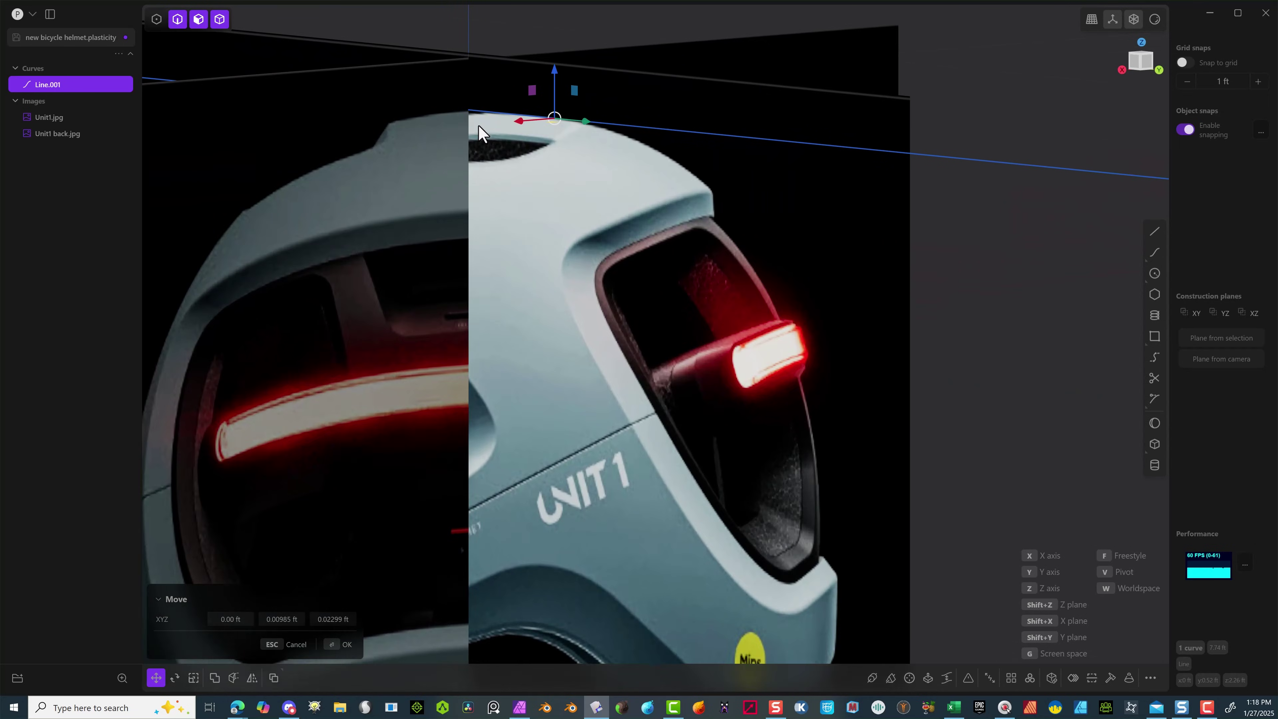
pyautogui.scroll(-5, 462, 121)
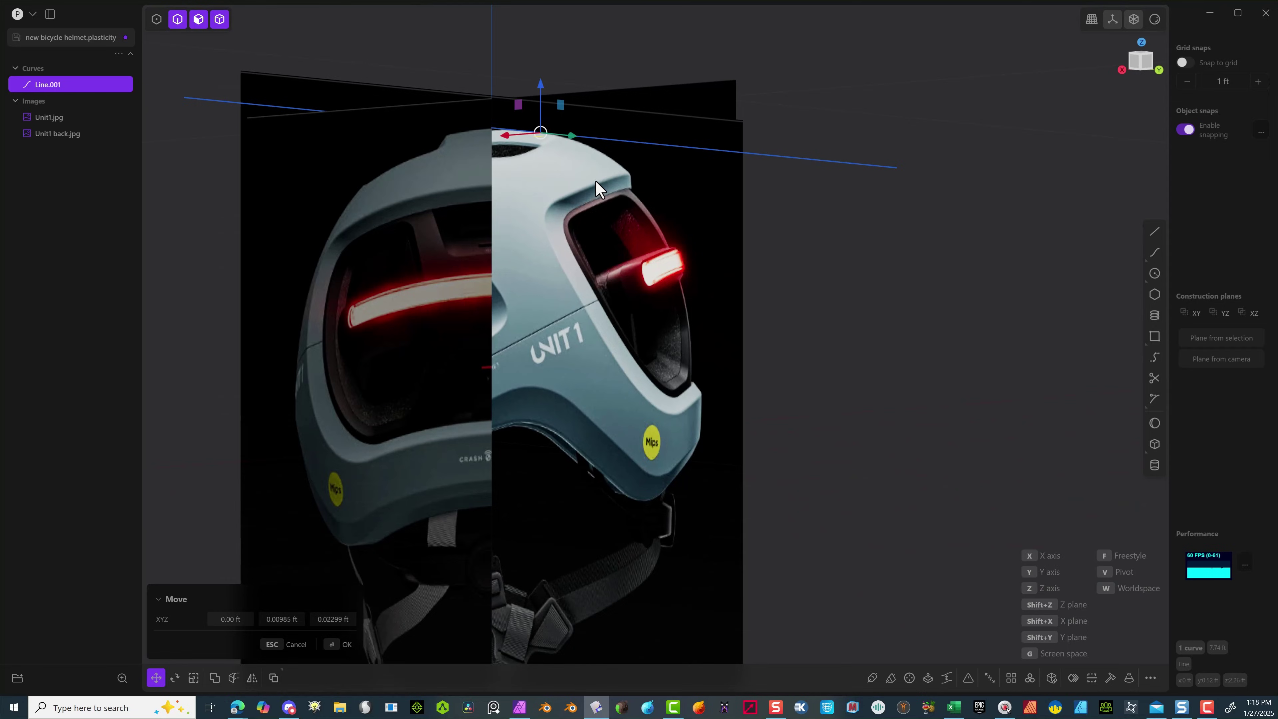
pyautogui.moveTo(595, 181); pyautogui.dragTo(909, 282, button='middle')
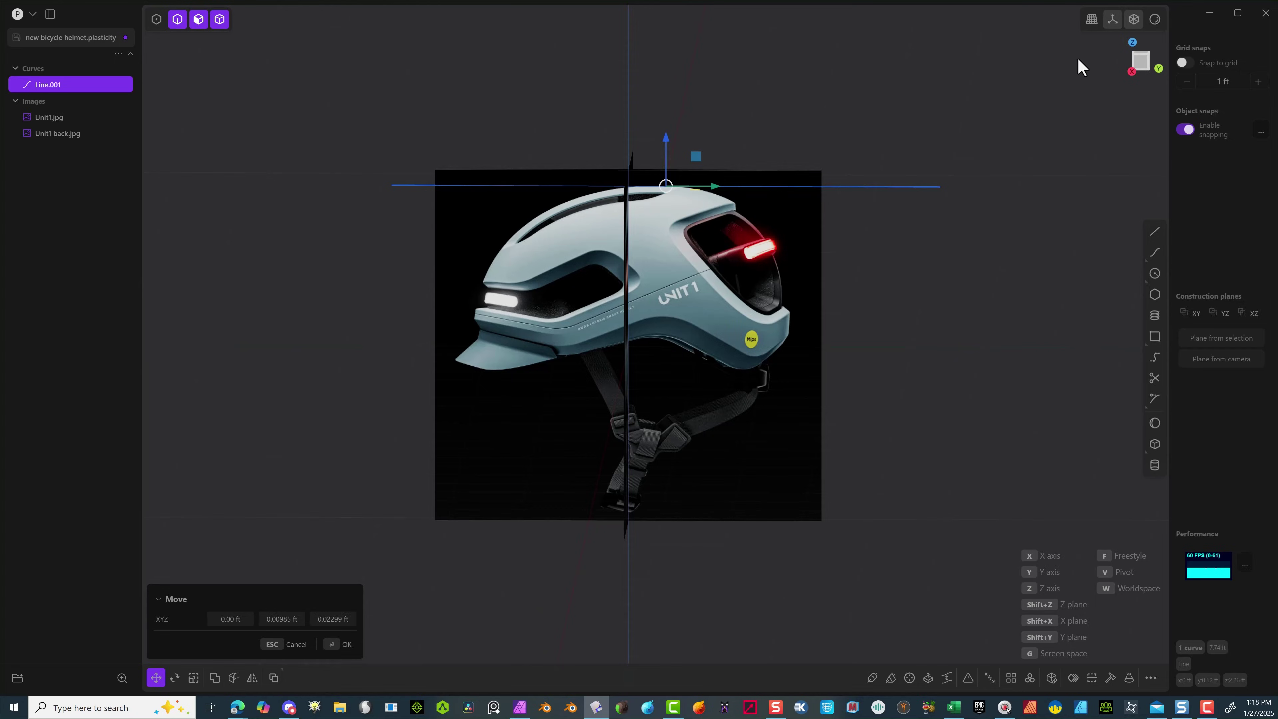
pyautogui.click(1141, 65)
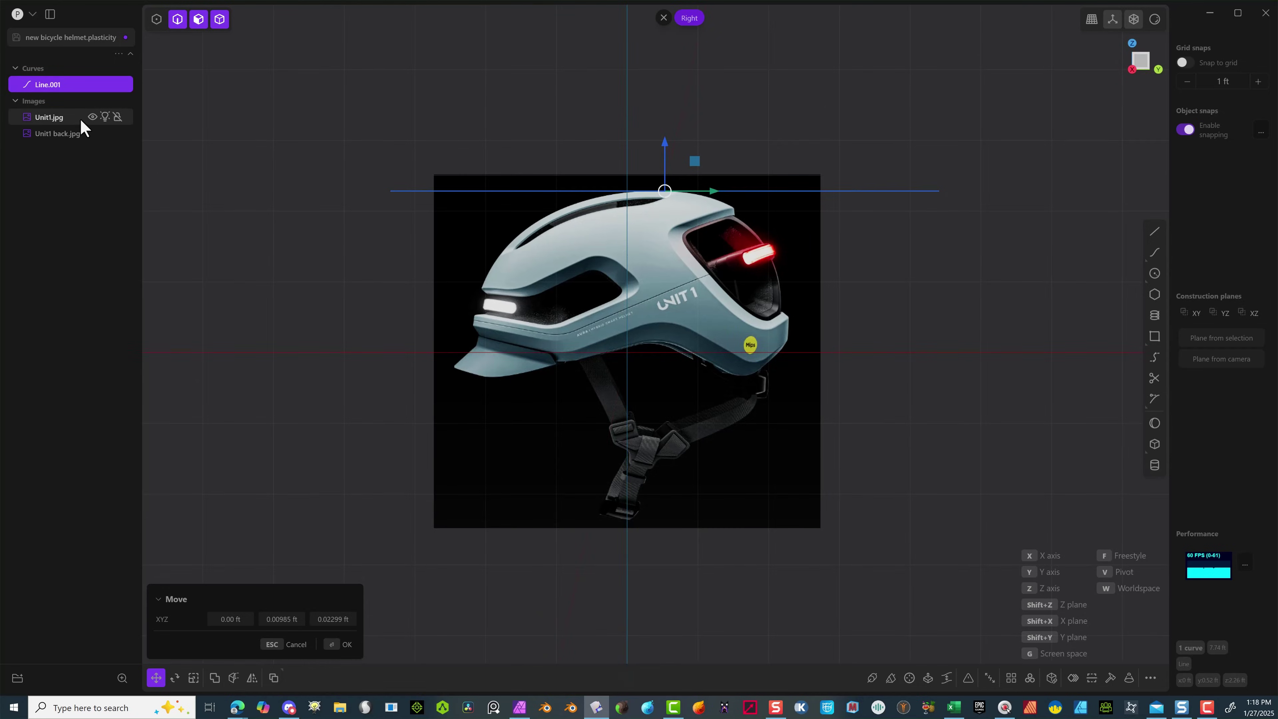
# Hide the Unit1 back.jpg image, keep Unit1.jpg visible, lock both images, and accept the line's move.
pyautogui.click(92, 117)
pyautogui.click(92, 133)
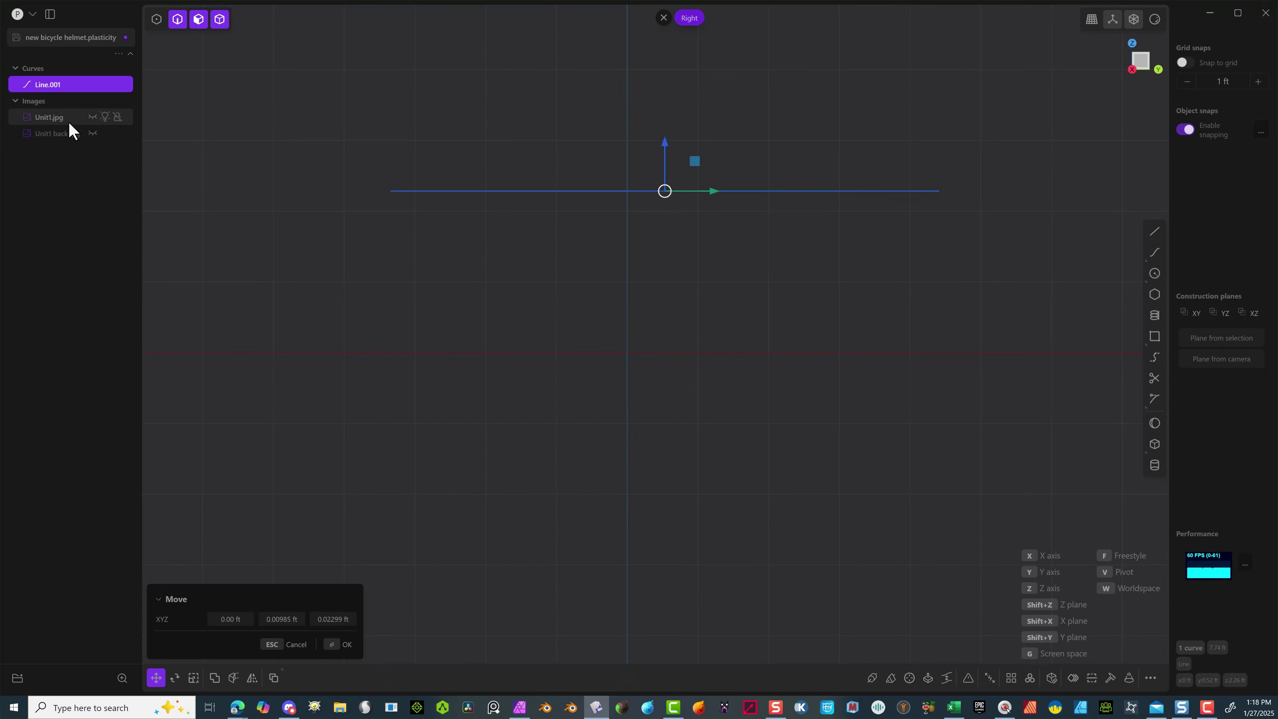
pyautogui.click(92, 116)
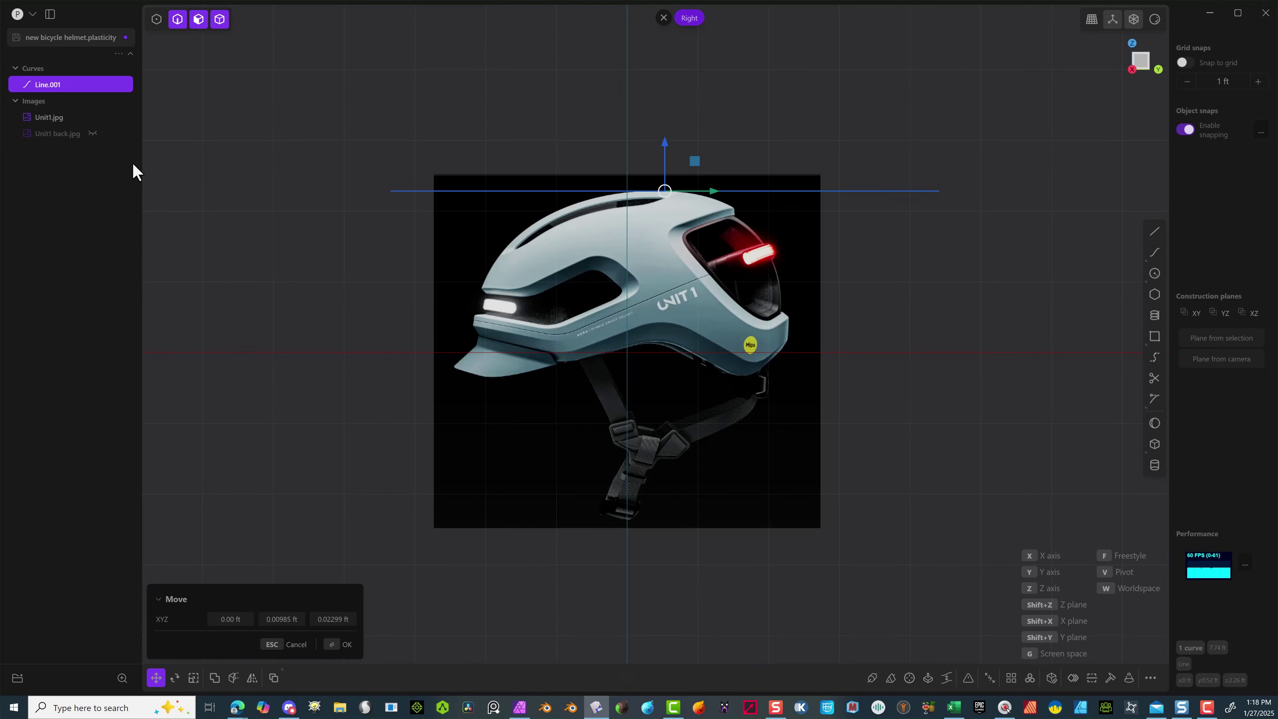
pyautogui.click(117, 117)
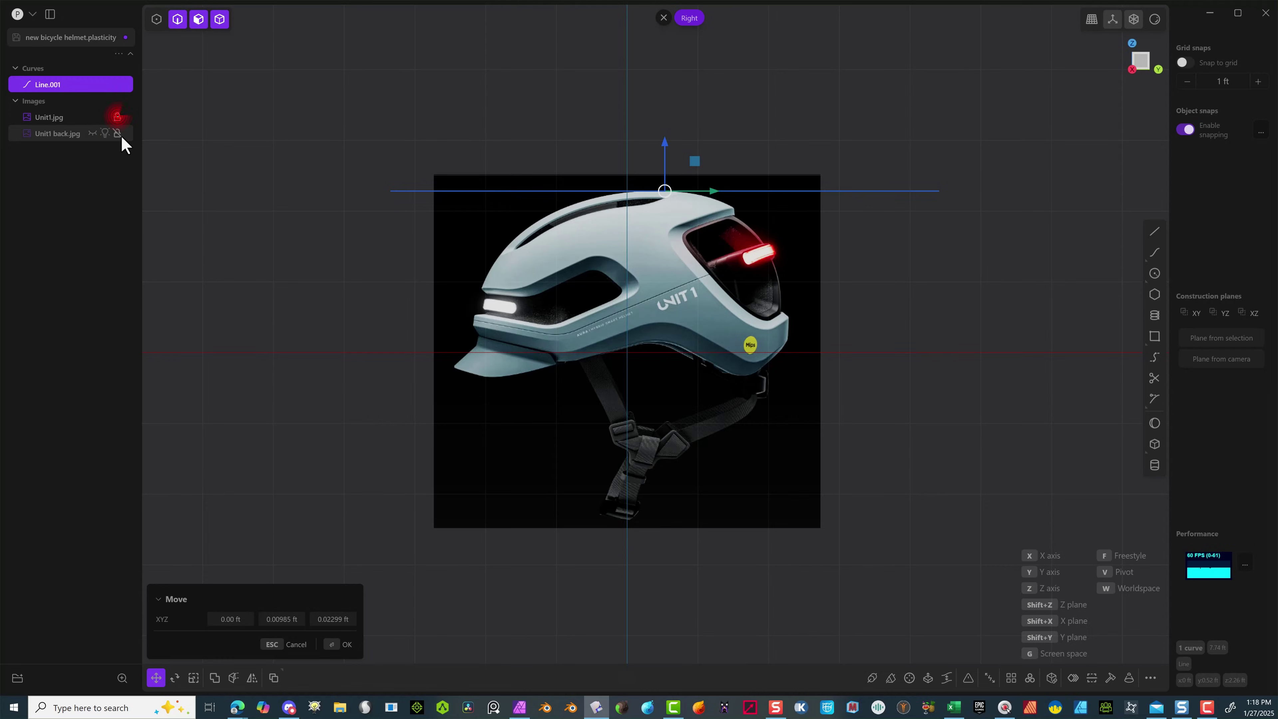
pyautogui.click(117, 134)
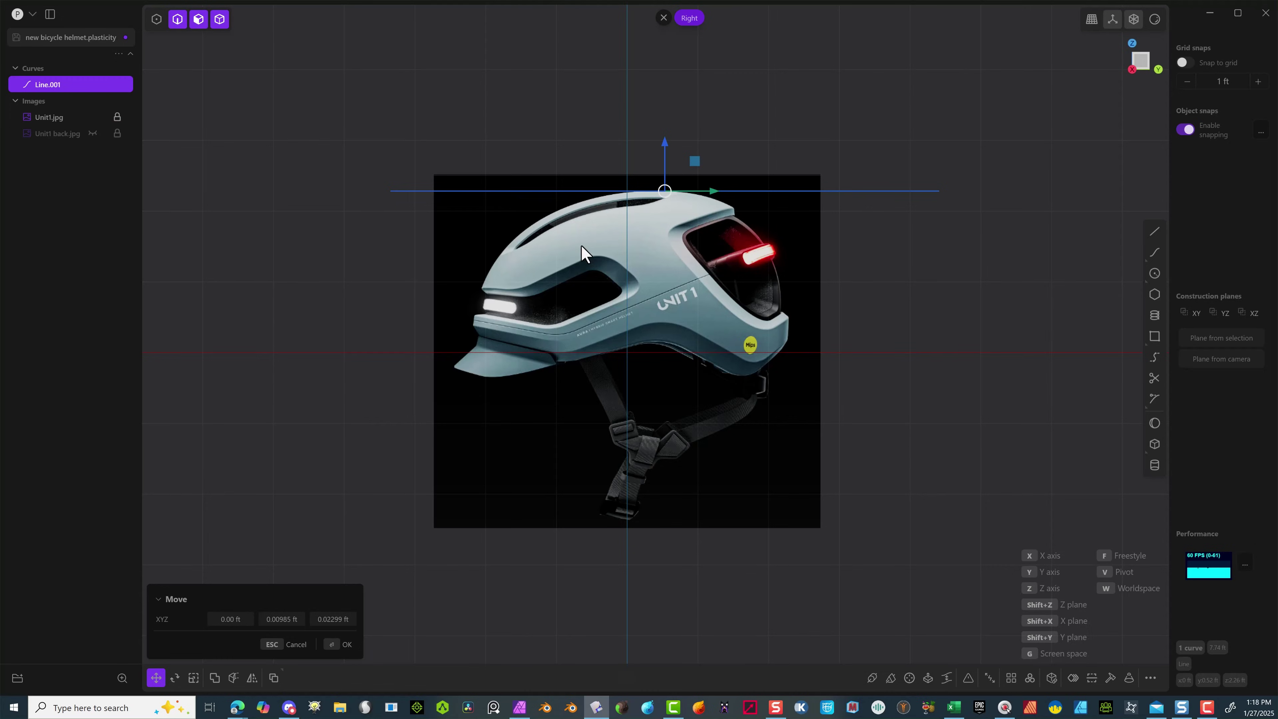
pyautogui.click(330, 644)
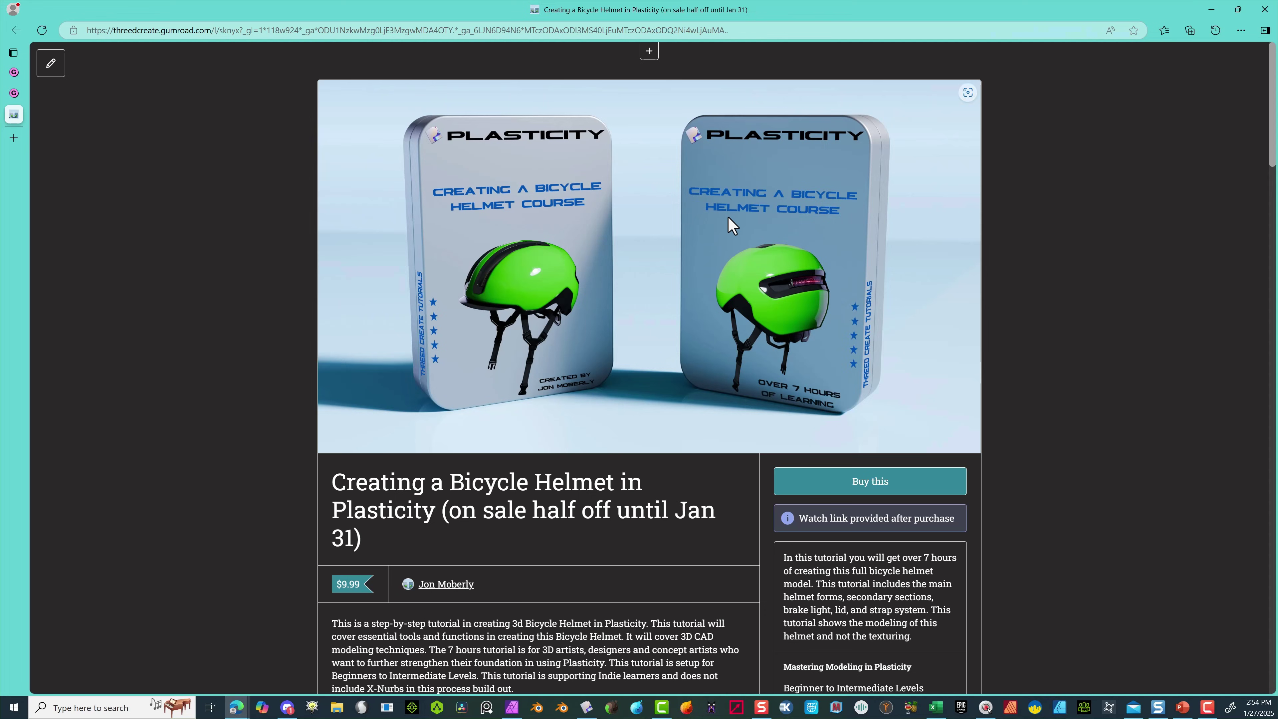
# Look over the bicycle helmet course description on the Gumroad page in the browser.
pyautogui.scroll(-4, 735, 224)
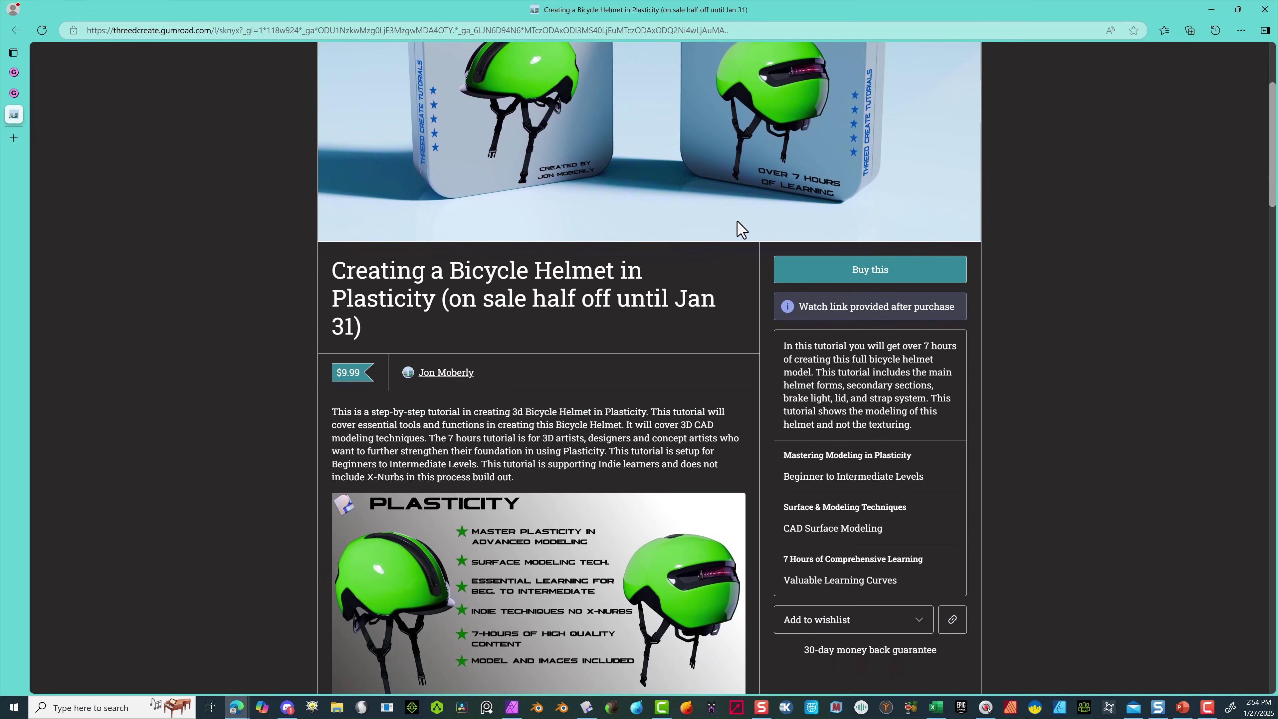
pyautogui.hotkey('ctrl', 'w')
pyautogui.click(290, 363)
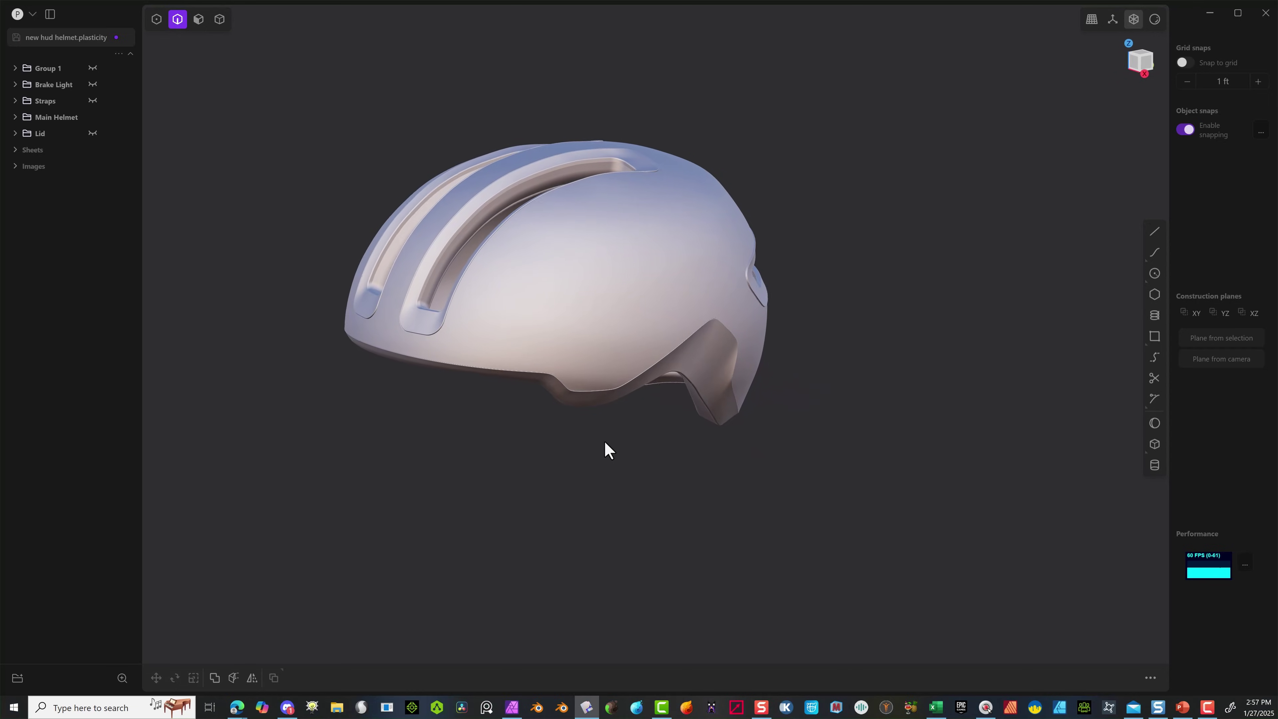
# In the new hud helmet Plasticity file, show the Lid, Straps and Brake Light groups while inspecting the helmet from several sides.
pyautogui.moveTo(604, 448); pyautogui.dragTo(375, 261, button='middle')
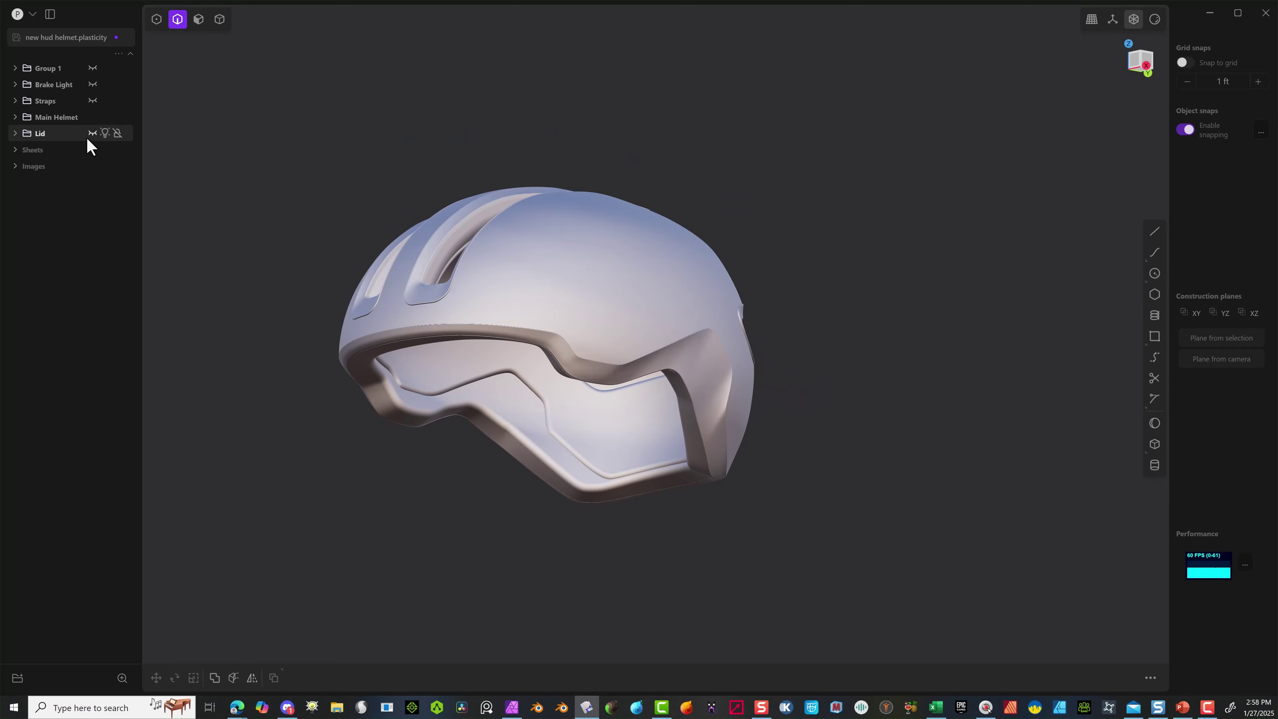
pyautogui.click(88, 137)
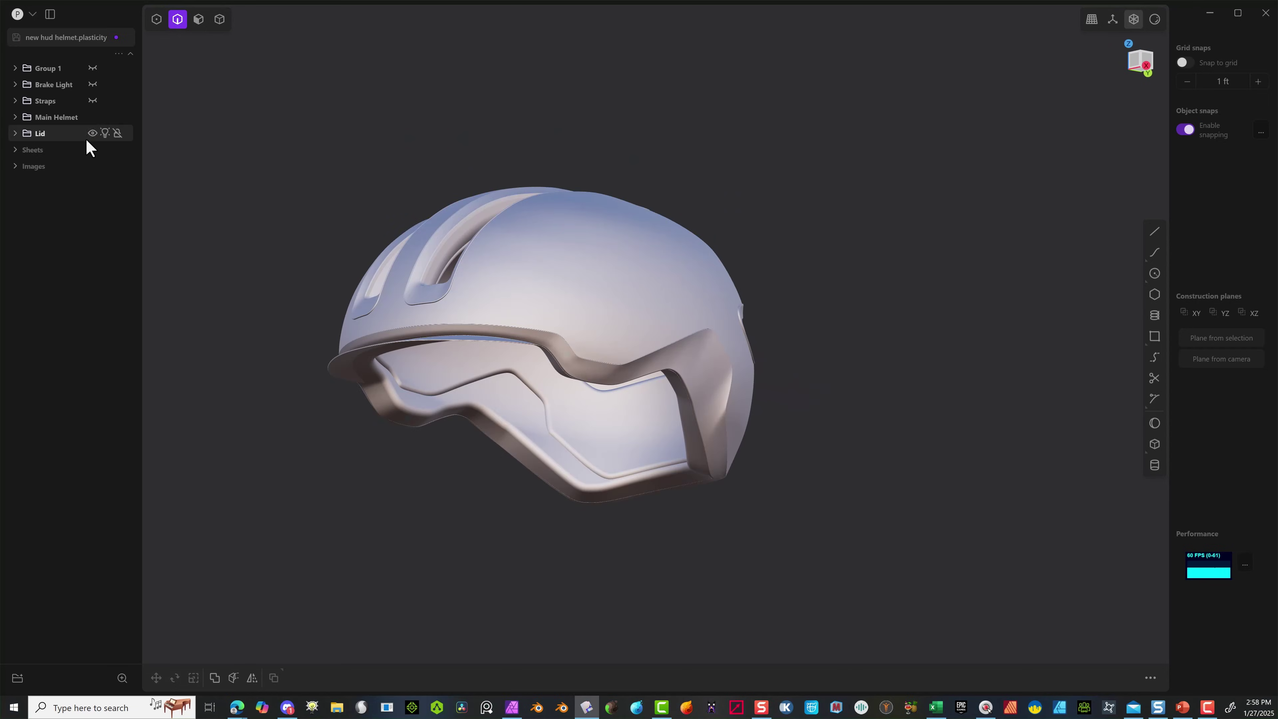
pyautogui.moveTo(422, 264); pyautogui.dragTo(317, 271, button='middle')
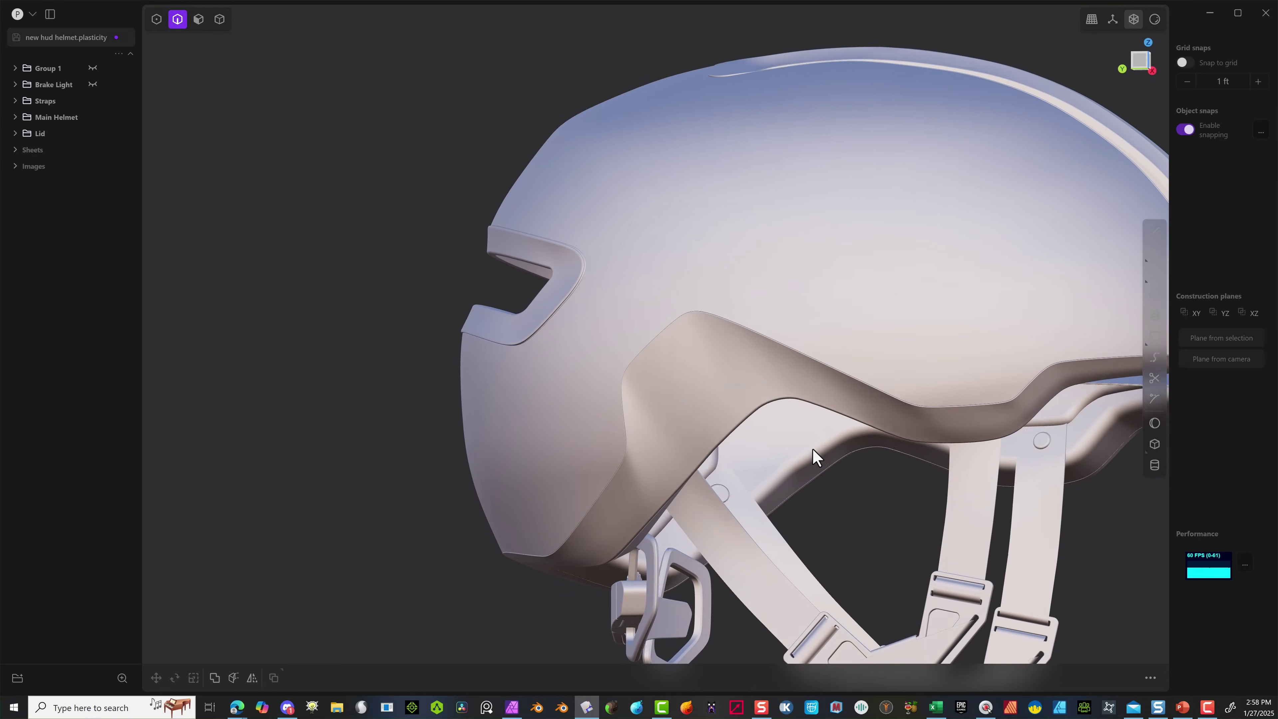
pyautogui.moveTo(811, 448); pyautogui.dragTo(82, 148, button='middle')
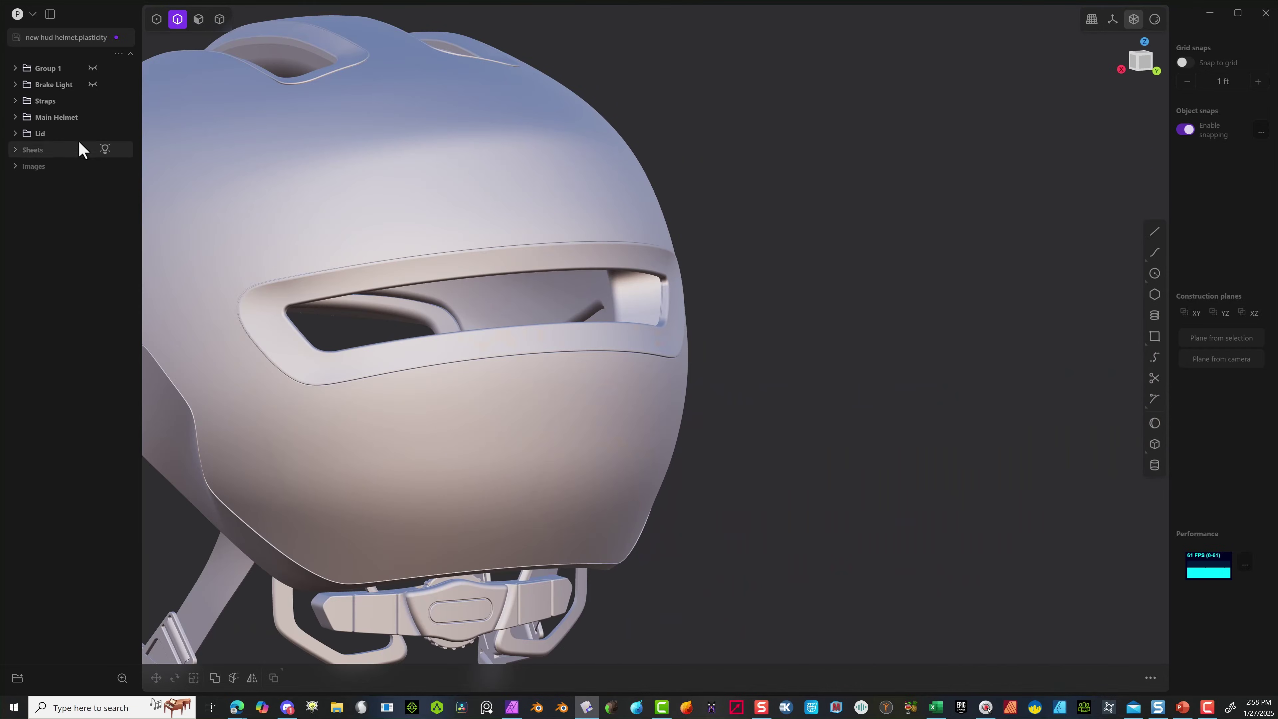
pyautogui.click(92, 84)
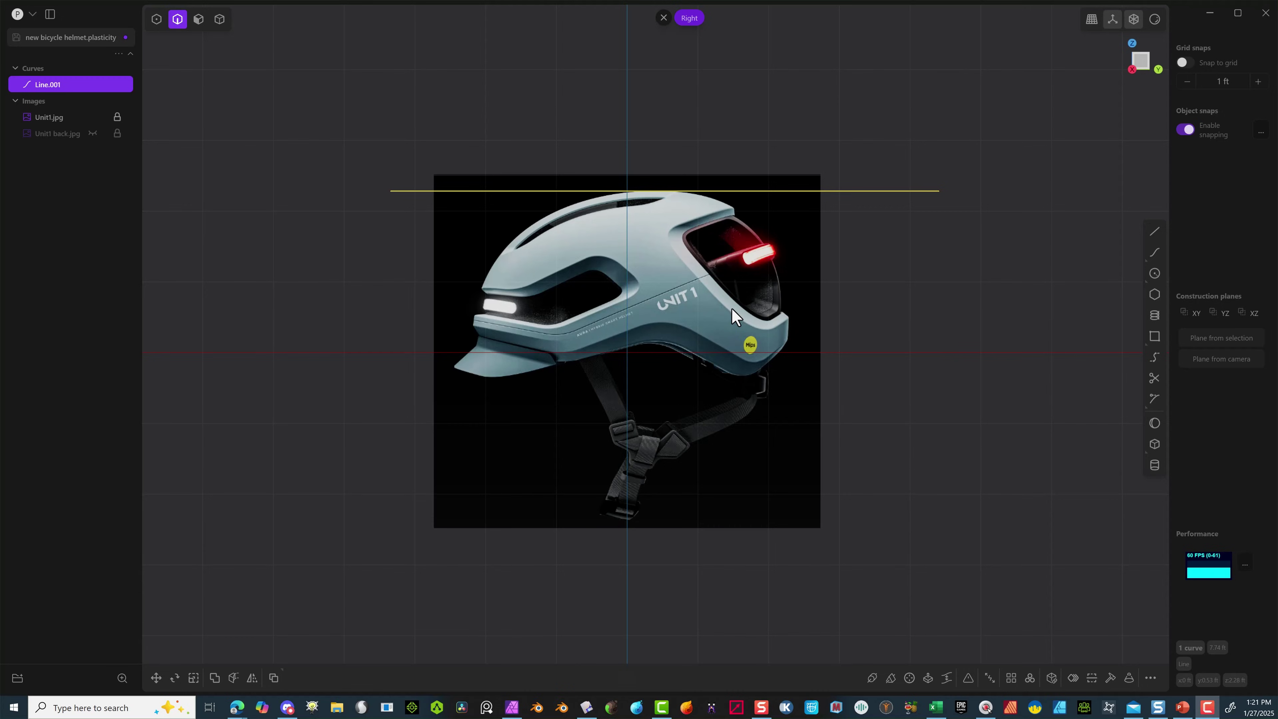
# Start a control-point curve below the visor in the side view and place points up the helmet's front toward the crown.
pyautogui.scroll(3, 760, 392)
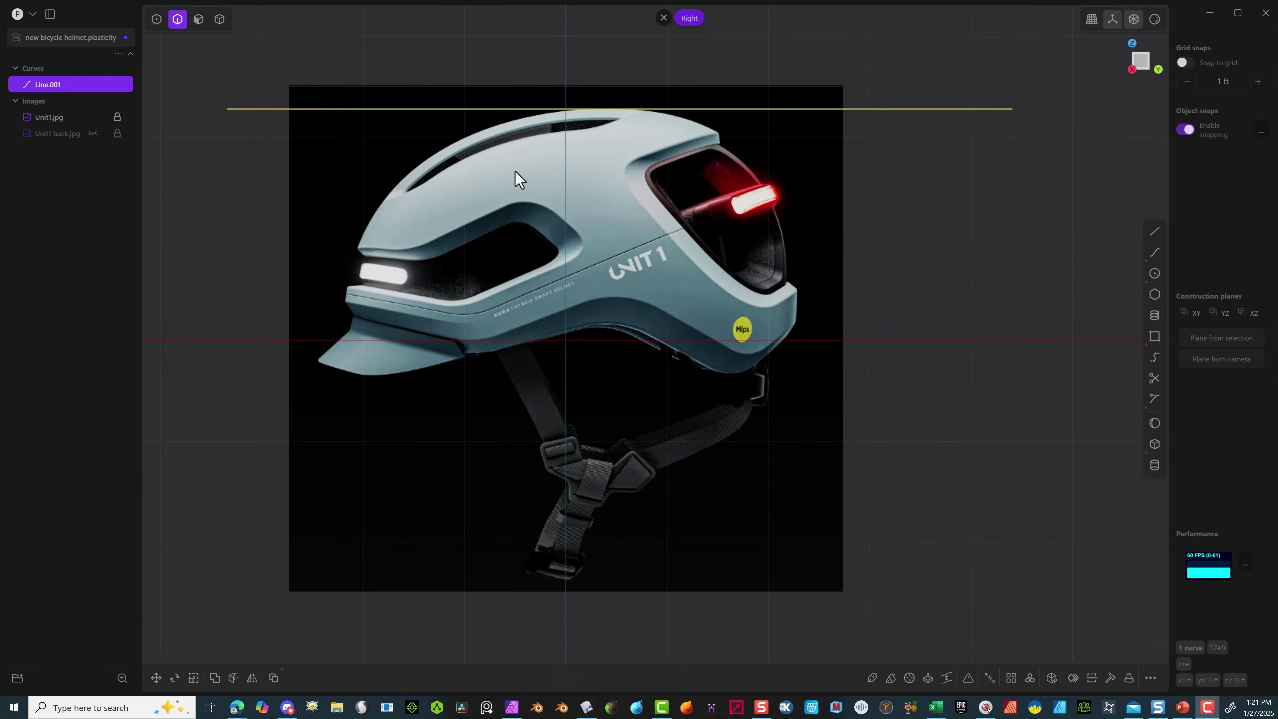
pyautogui.click(1154, 252)
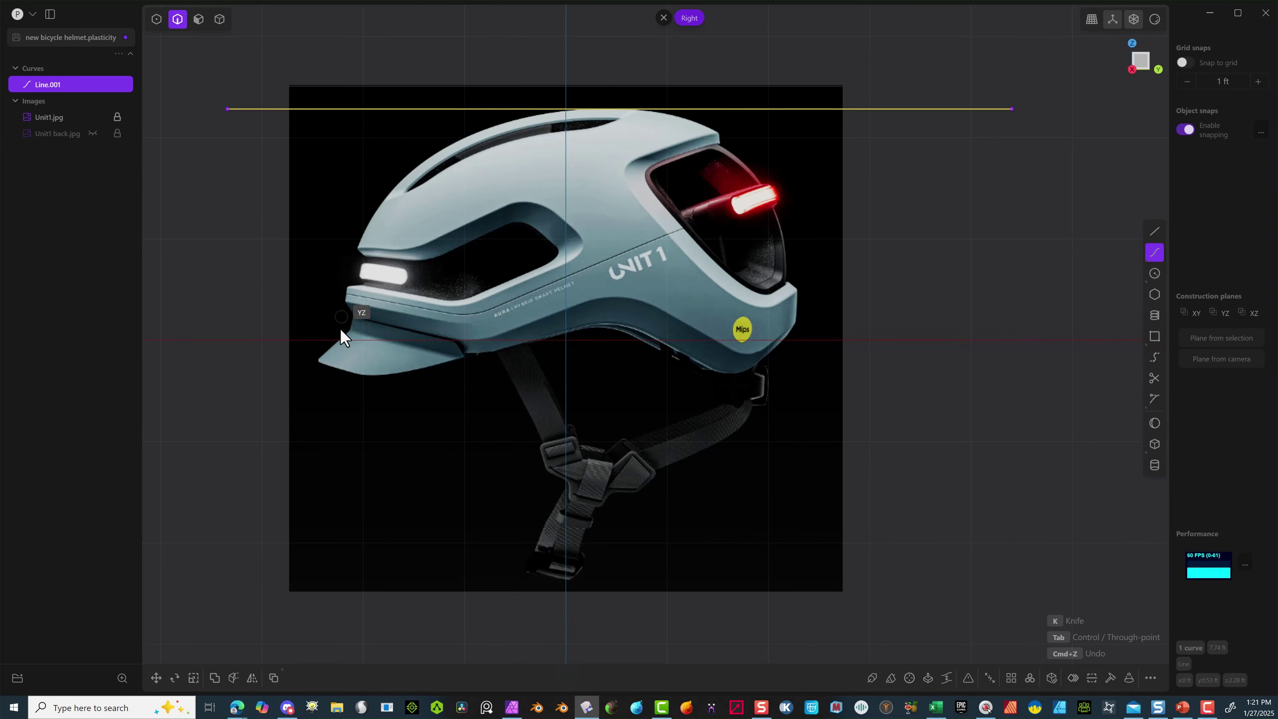
pyautogui.click(332, 401)
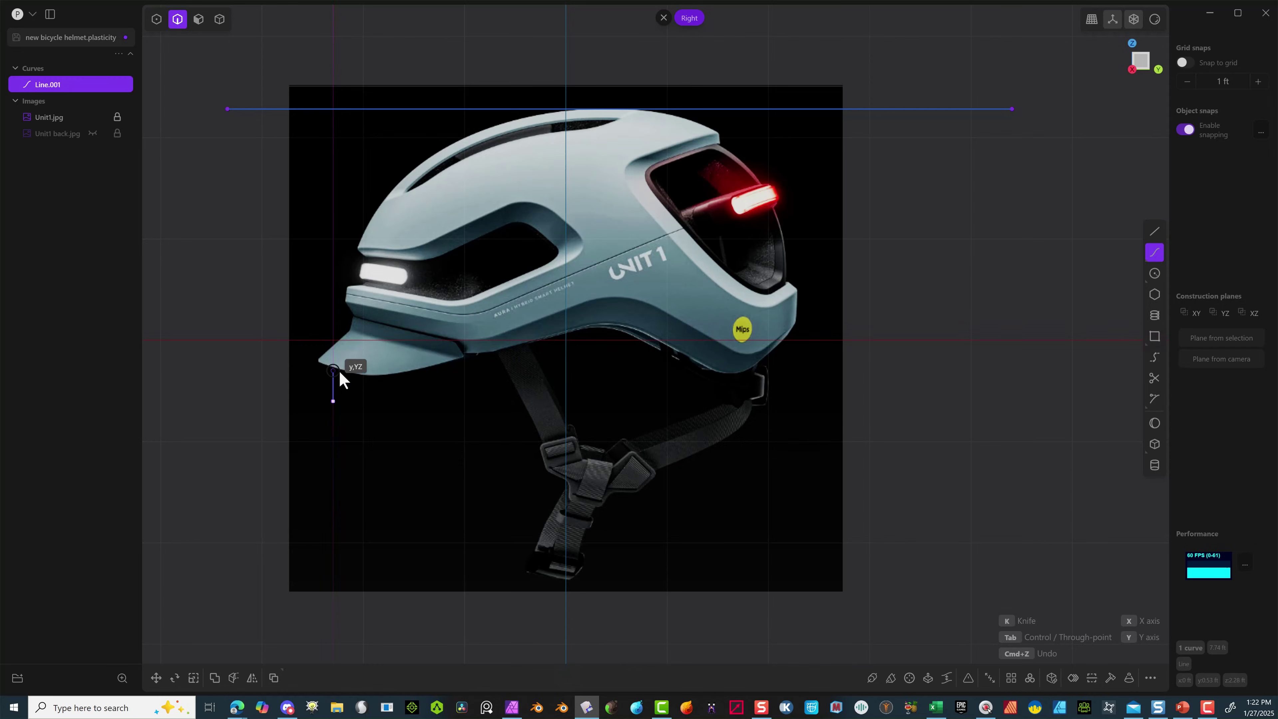
pyautogui.press('Tab')
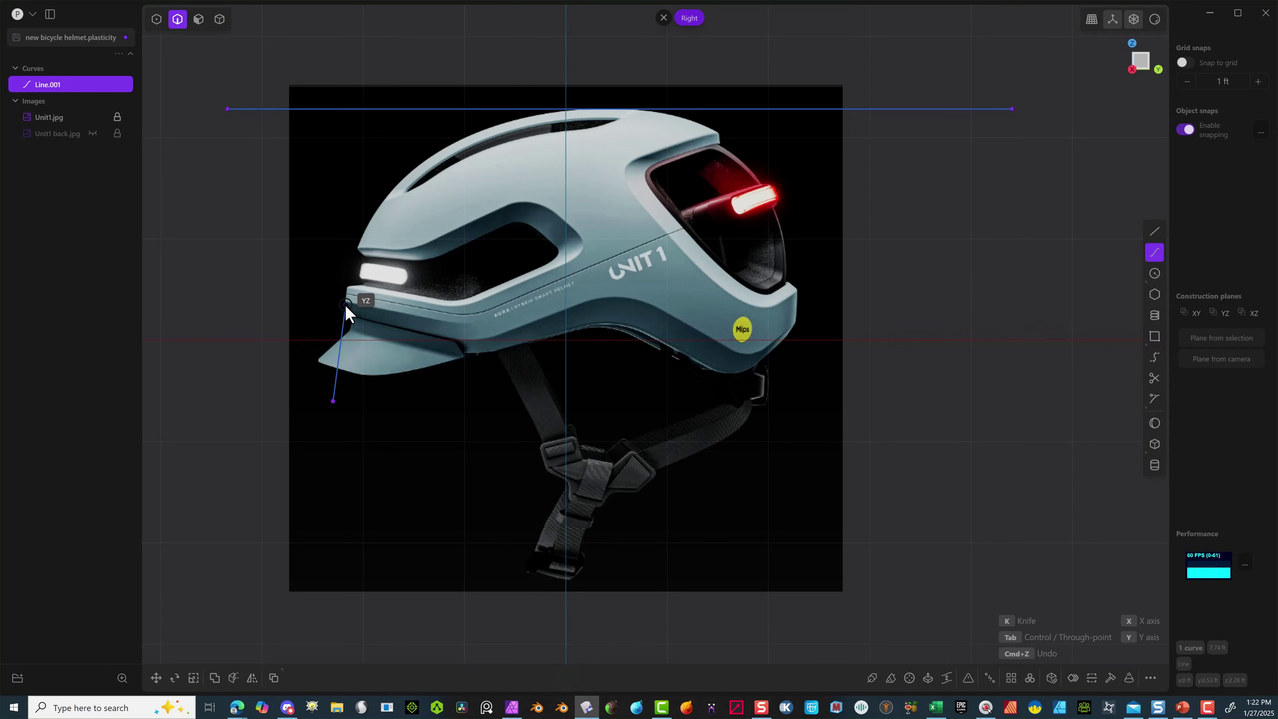
pyautogui.click(343, 305)
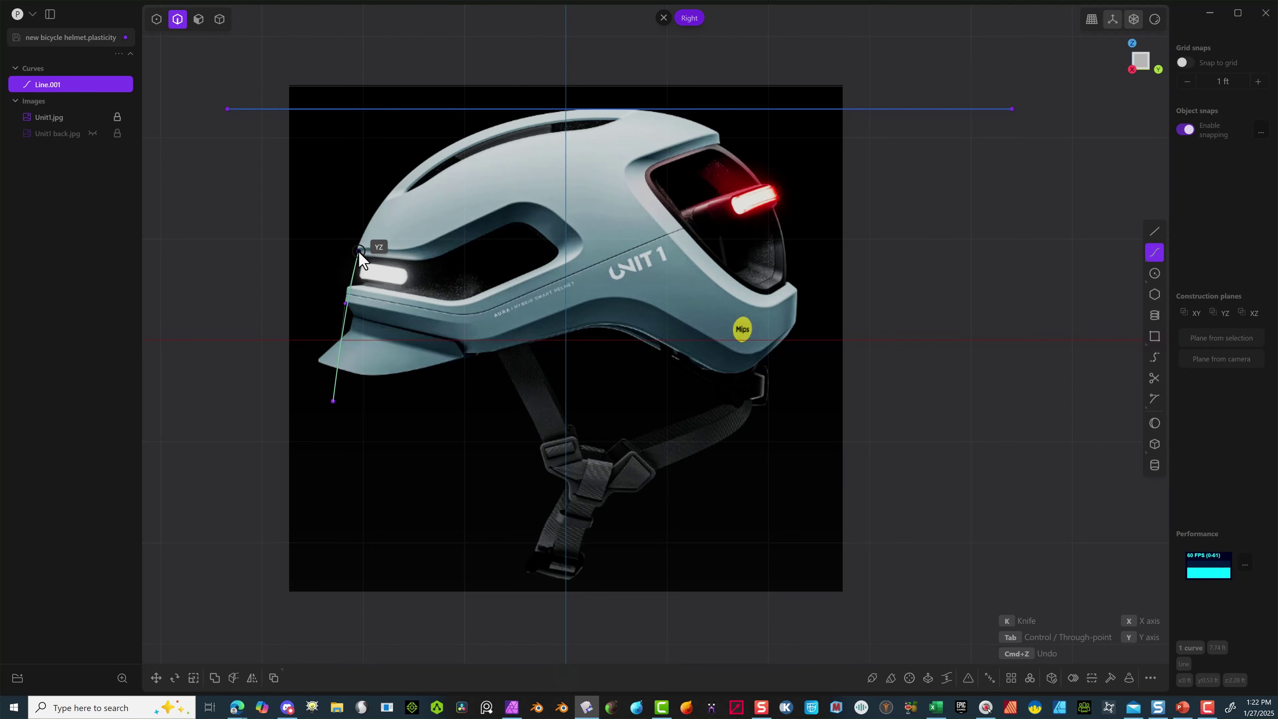
pyautogui.click(355, 246)
pyautogui.click(431, 158)
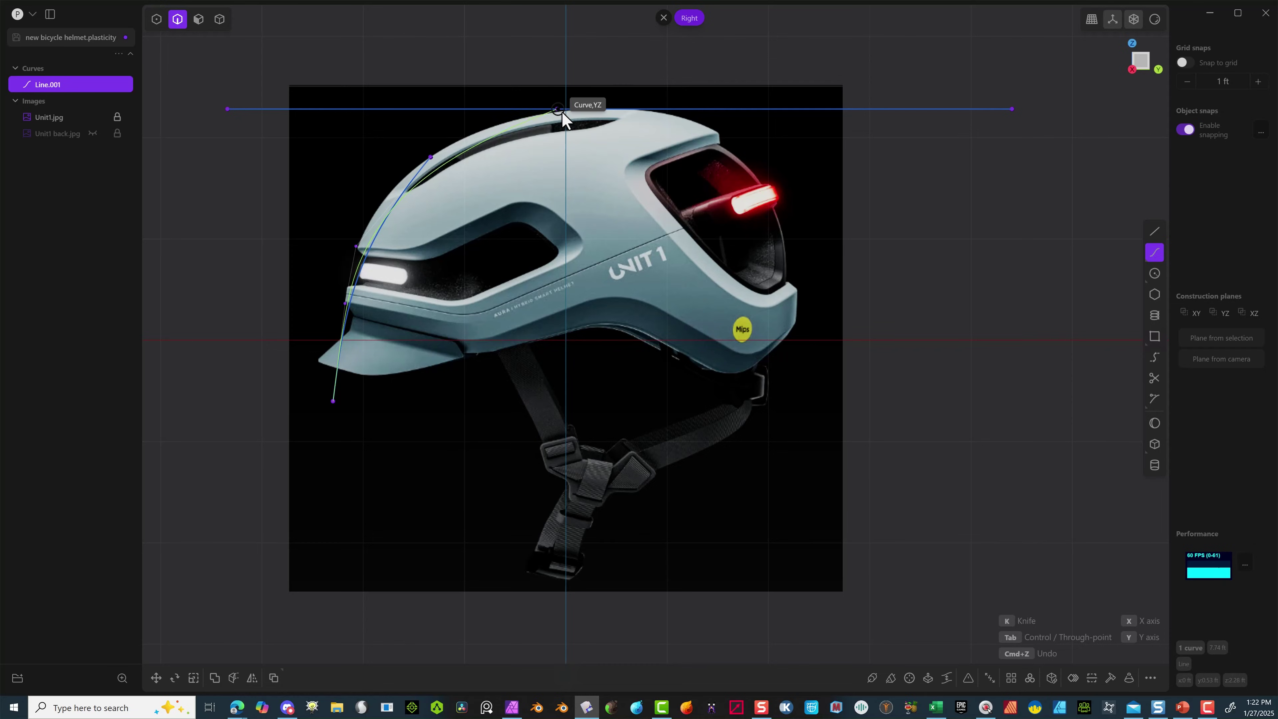
# Continue the curve over the crown and down the helmet's back, ending it below the rear edge.
pyautogui.scroll(5, 559, 118)
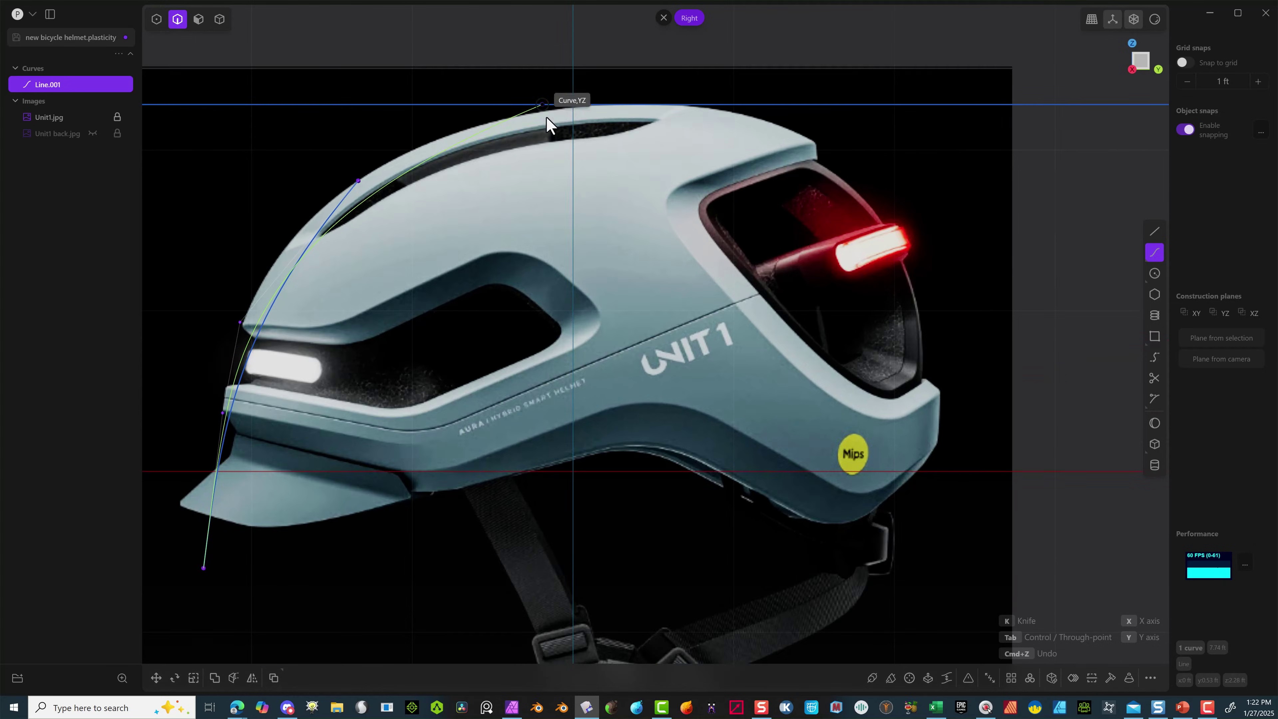
pyautogui.click(555, 100)
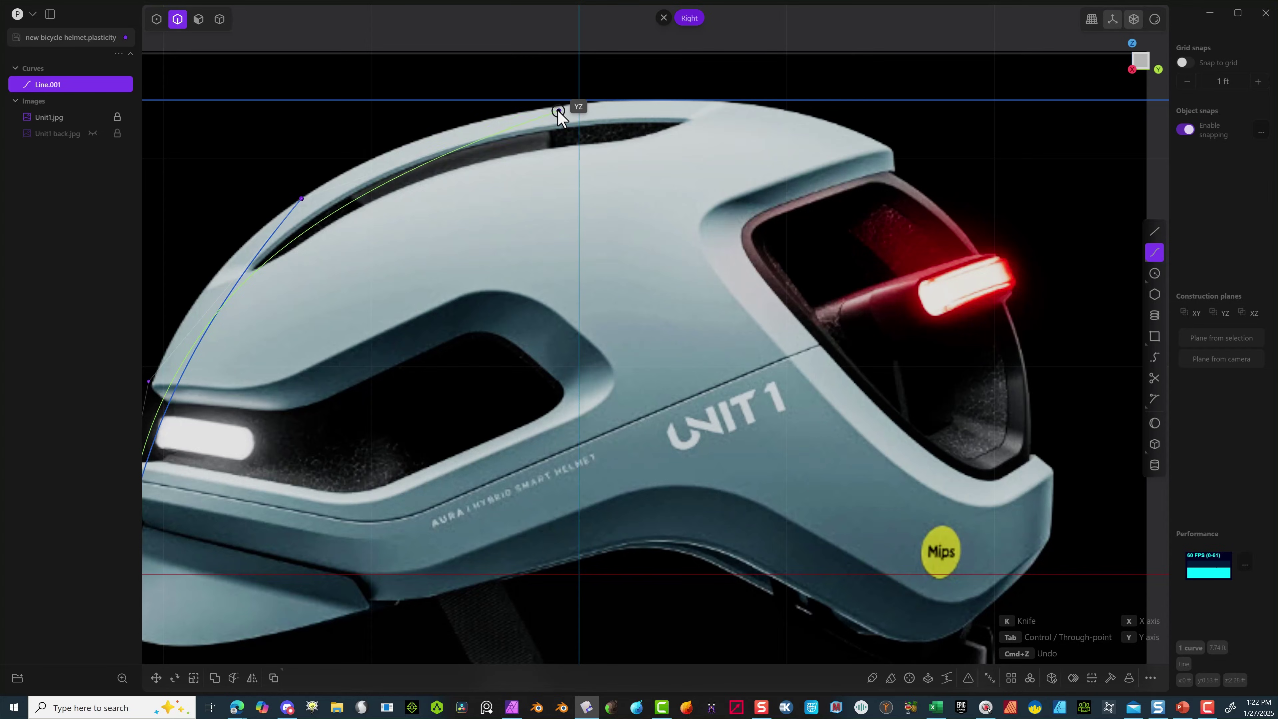
pyautogui.click(667, 99)
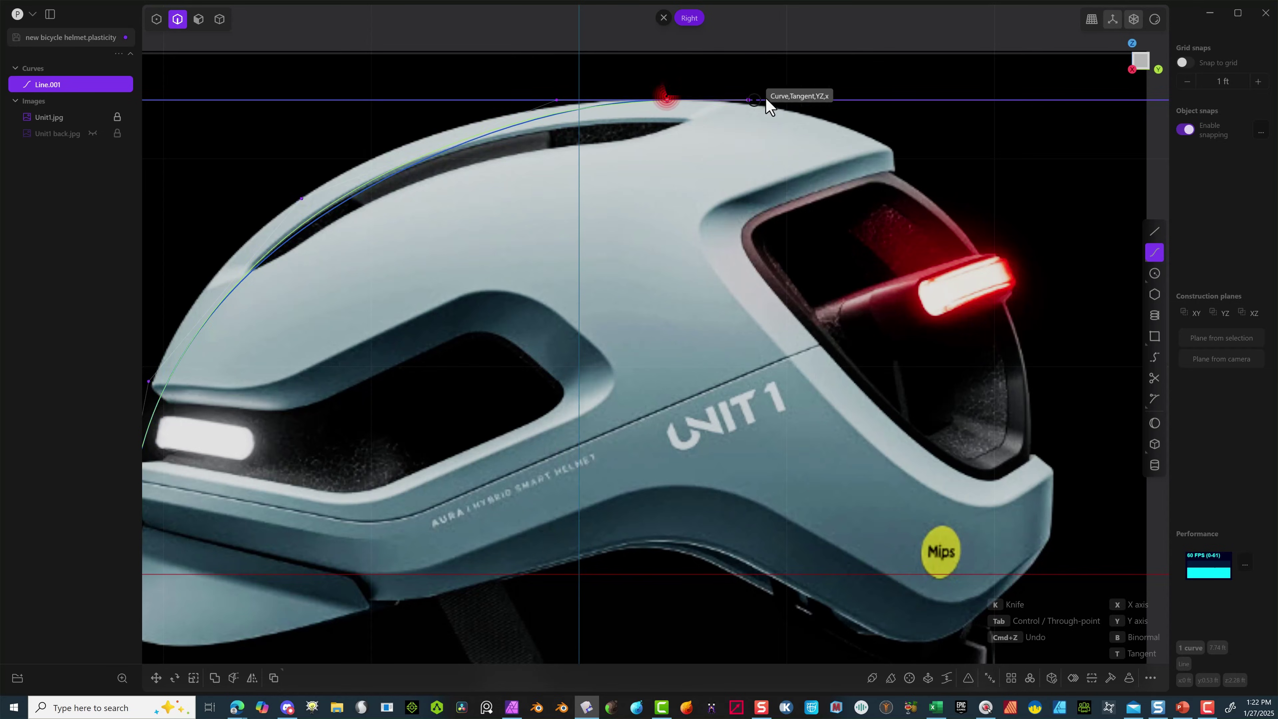
pyautogui.click(890, 149)
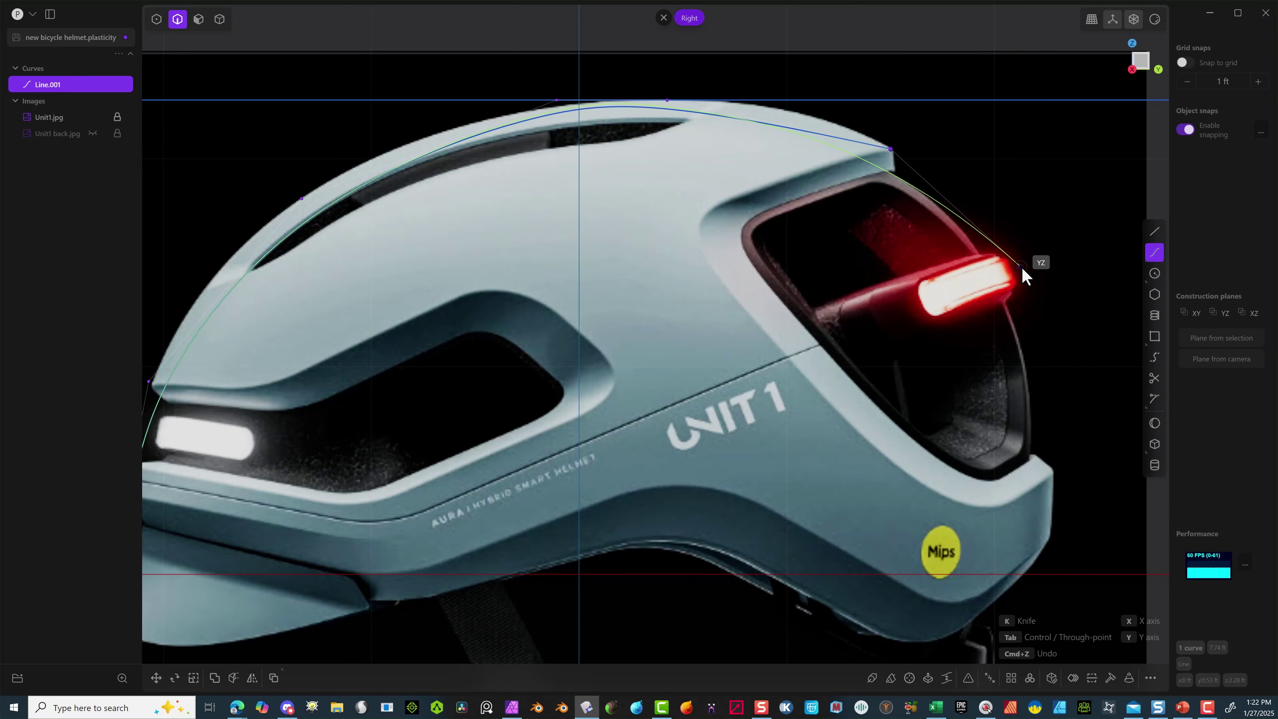
pyautogui.click(1021, 267)
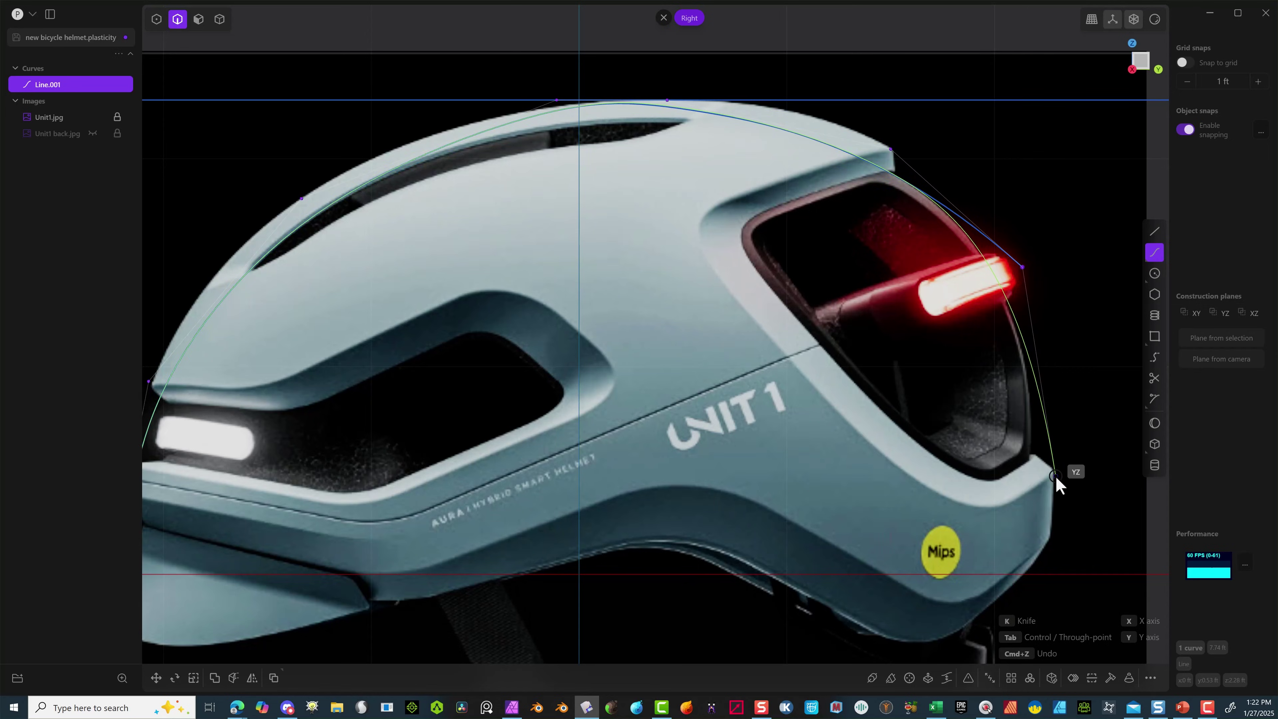
pyautogui.click(1055, 474)
pyautogui.scroll(-5, 1054, 475)
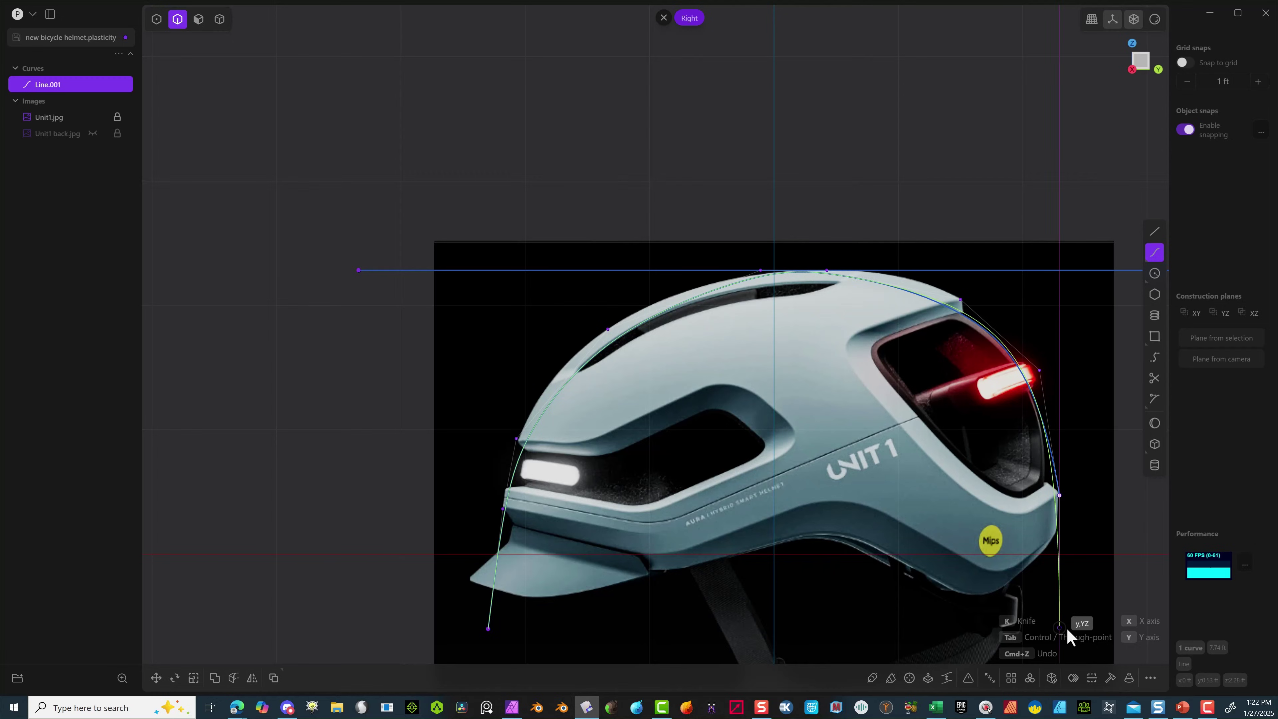
pyautogui.click(1066, 632)
pyautogui.press('Return')
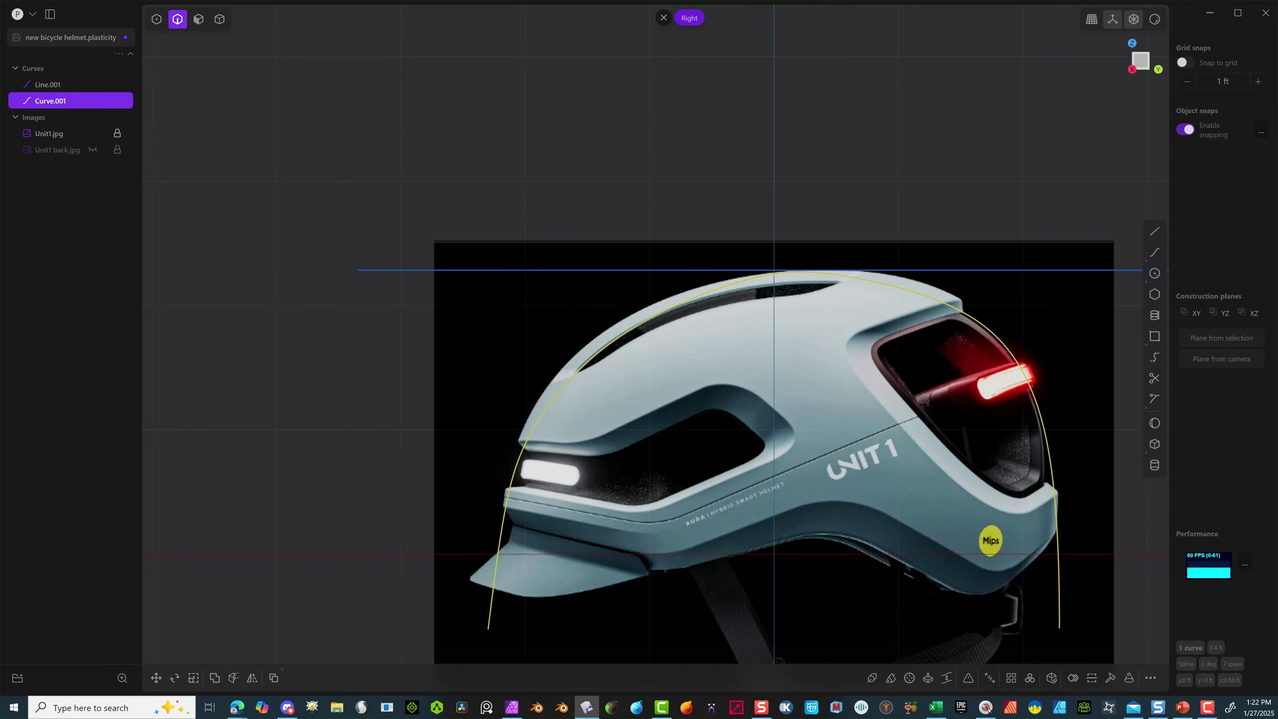
# Move the curve's front control points outward, from above the forehead down to the brow, to match the helmet's front silhouette.
pyautogui.click(157, 19)
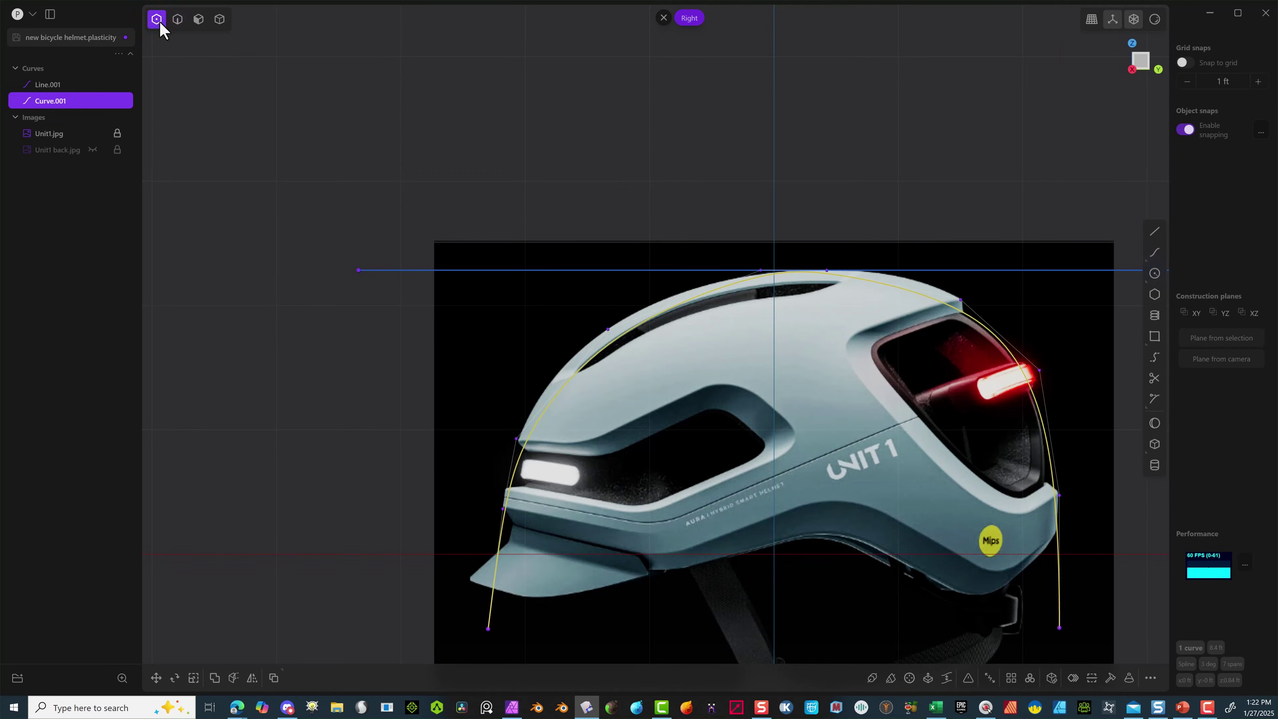
pyautogui.scroll(3, 684, 274)
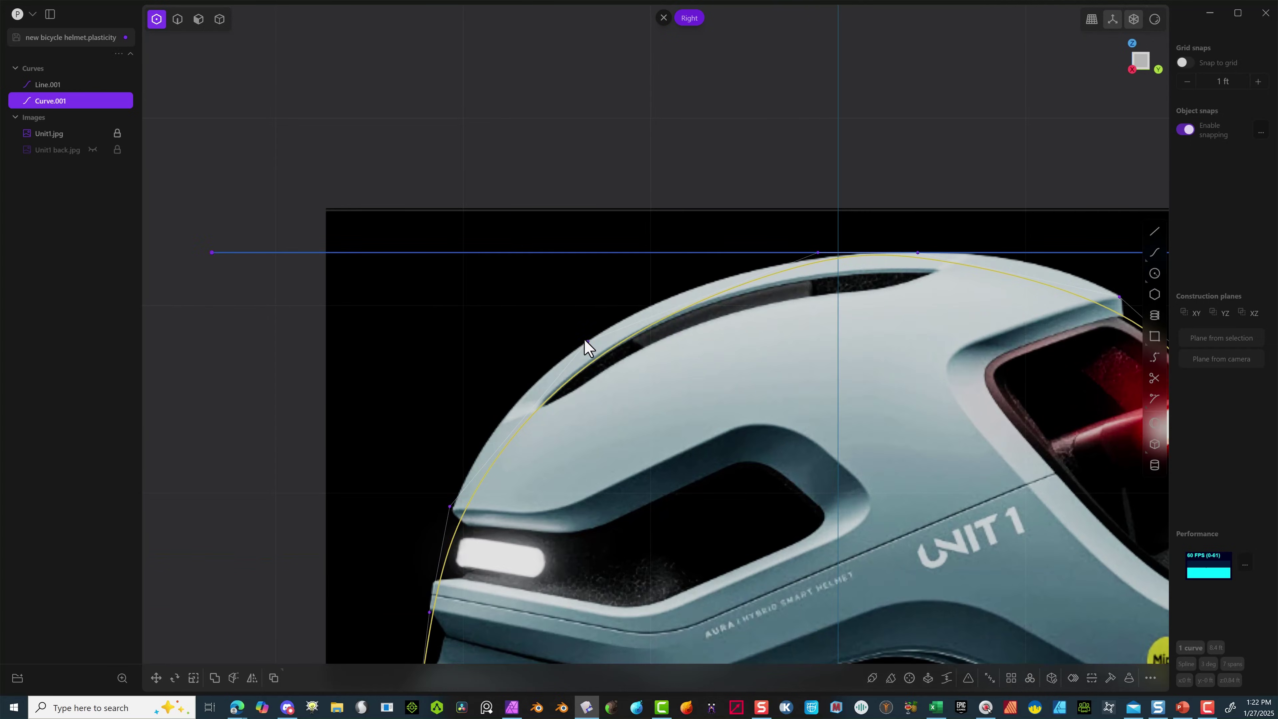
pyautogui.moveTo(586, 340); pyautogui.dragTo(560, 324)
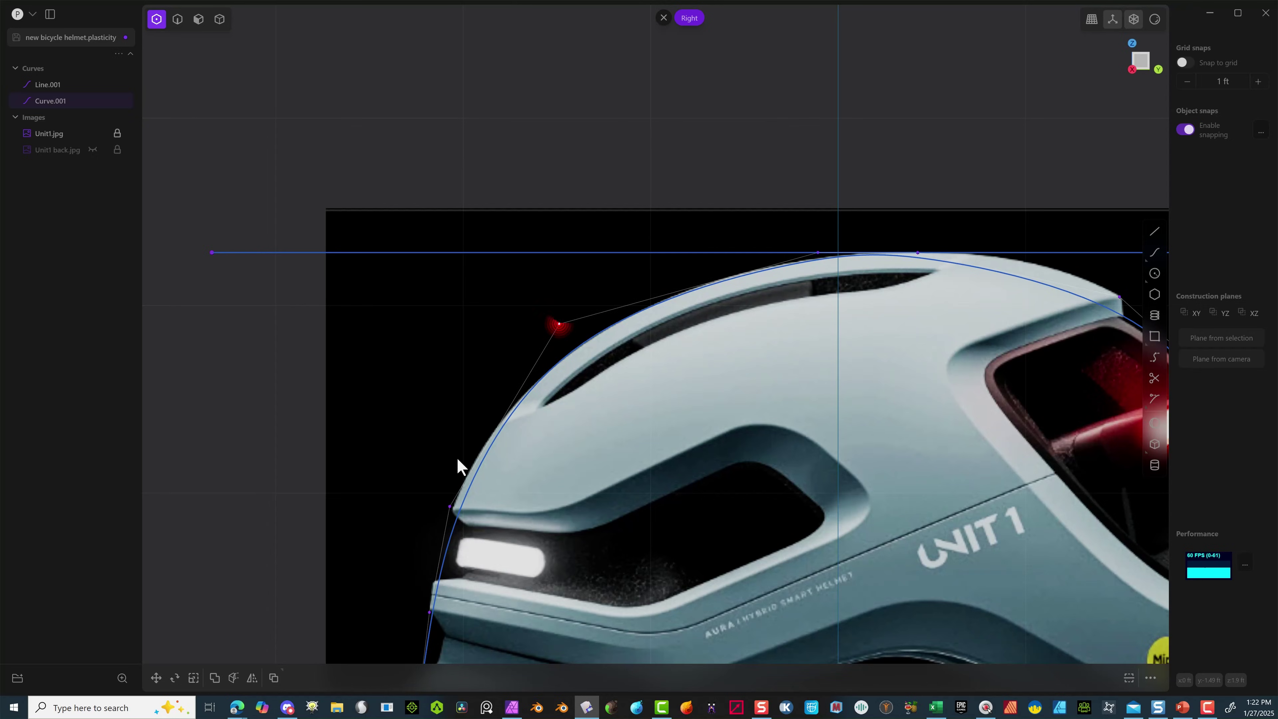
pyautogui.moveTo(449, 505); pyautogui.dragTo(435, 506)
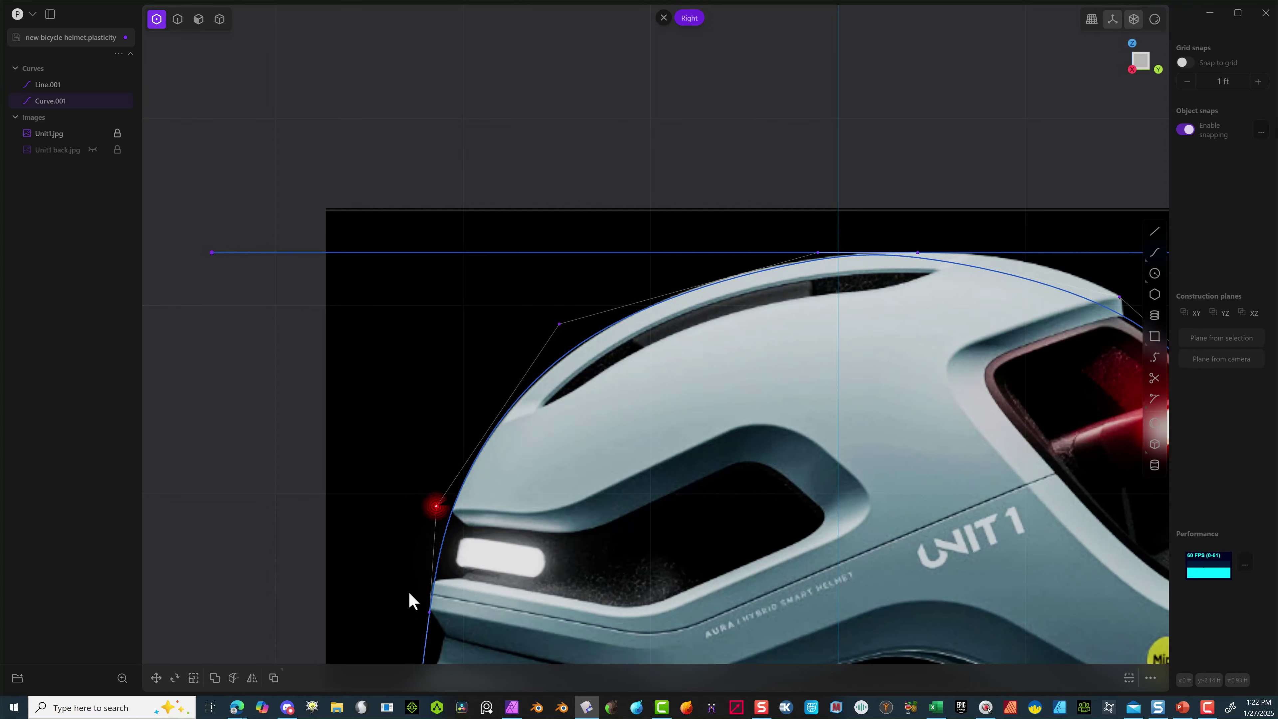
pyautogui.moveTo(426, 609); pyautogui.dragTo(426, 612)
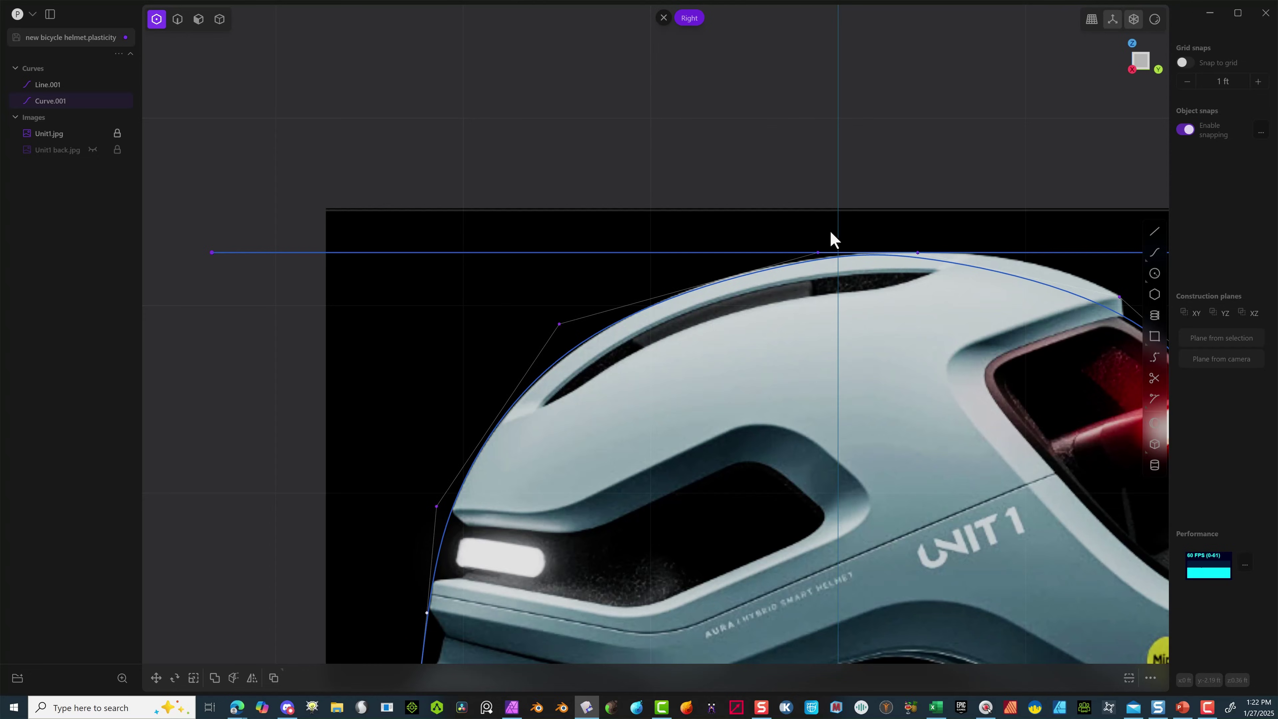
# Reposition the curve's crown and upper-rear control points, shifting the rear crown point backward to follow the helmet's top outline.
pyautogui.click(816, 251)
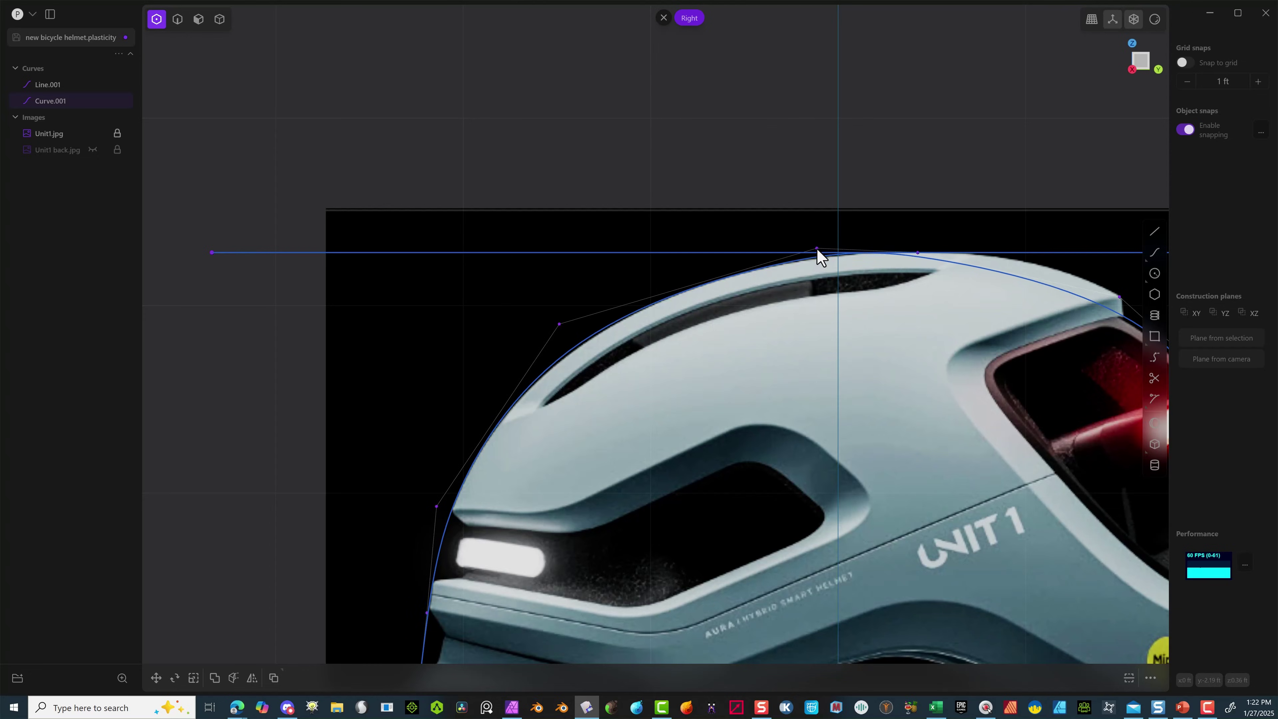
pyautogui.moveTo(918, 254); pyautogui.dragTo(1005, 252)
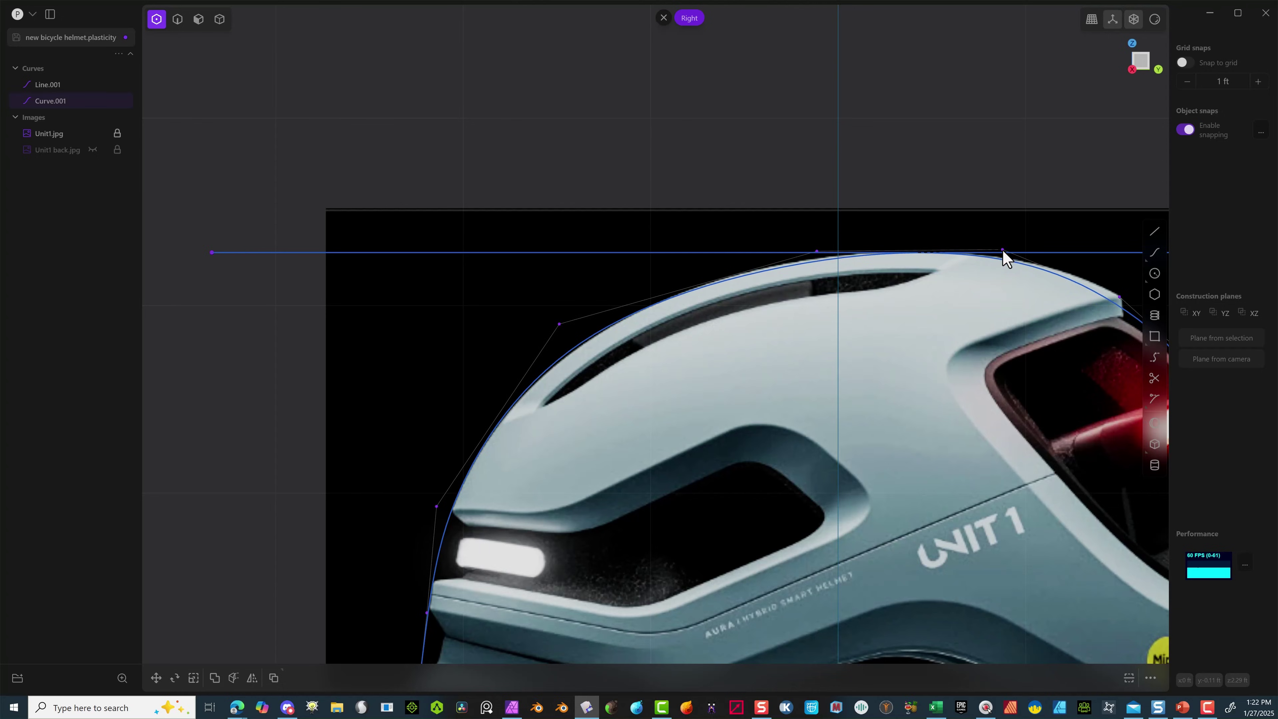
pyautogui.scroll(-5, 998, 246)
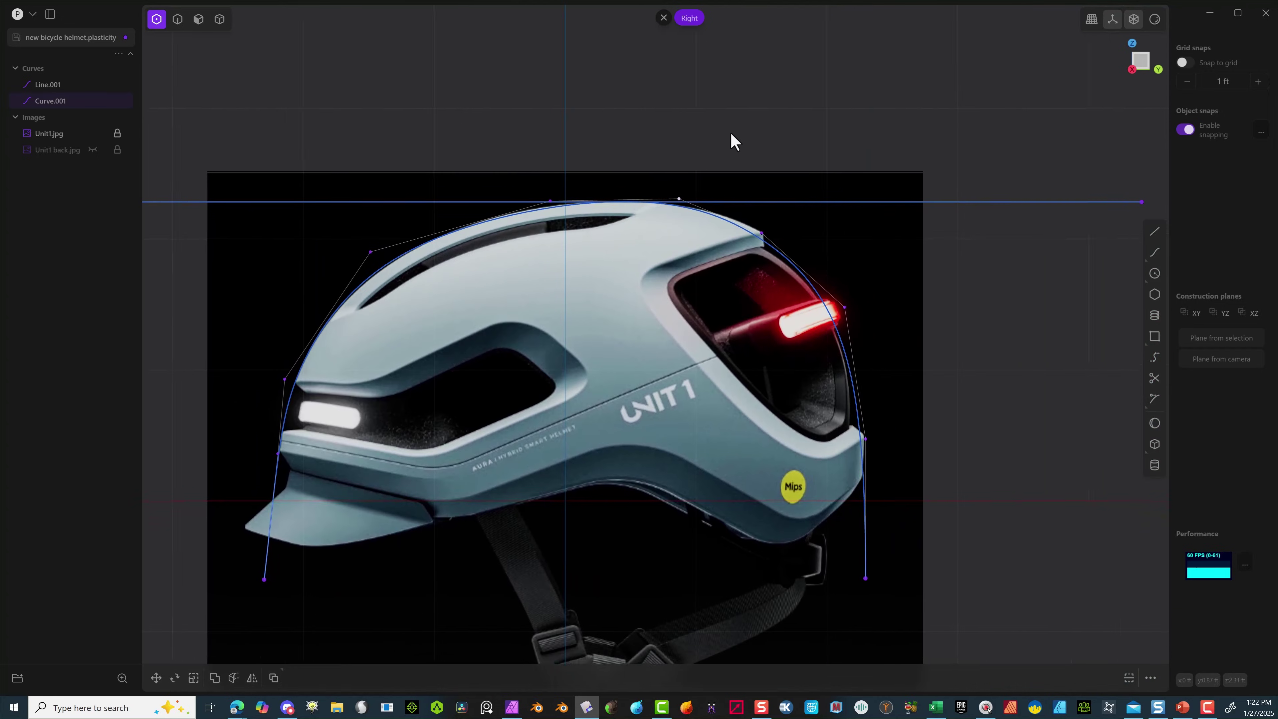
pyautogui.moveTo(744, 228); pyautogui.dragTo(762, 227)
pyautogui.click(761, 227)
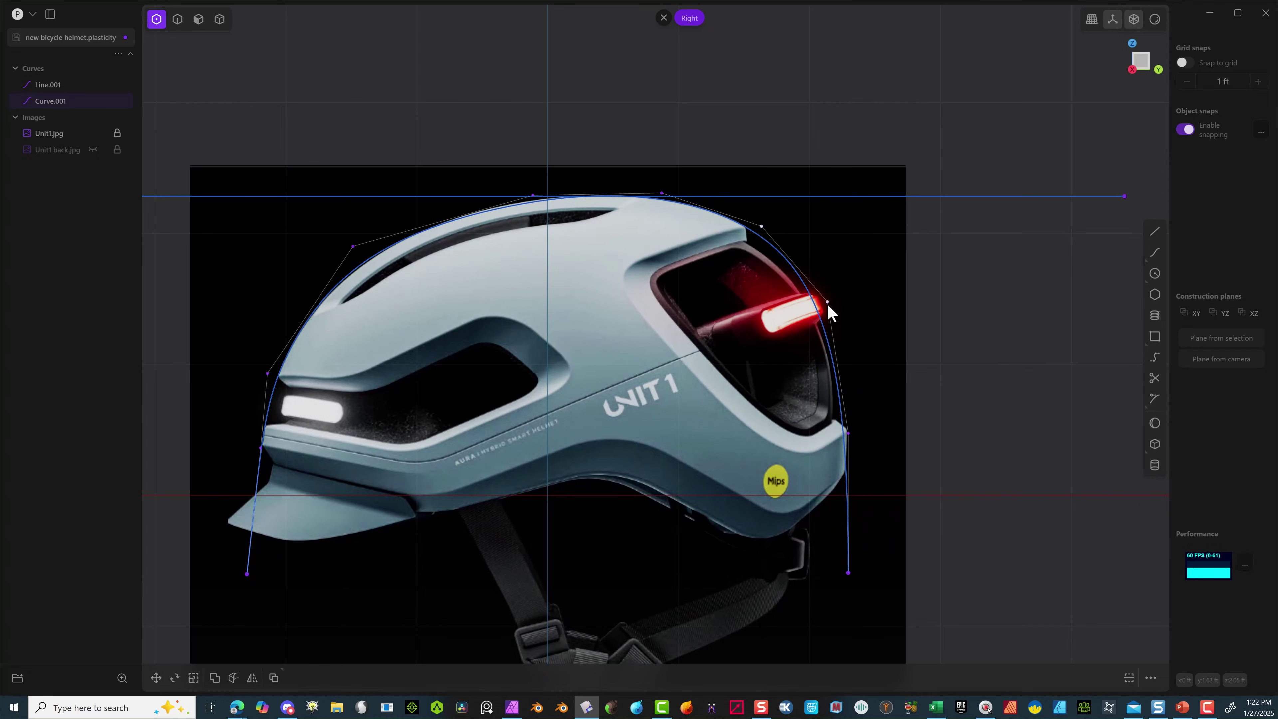
# Push the control points beside the tail light and rear edge outward, and bring the curve's rear end point inward.
pyautogui.moveTo(830, 303); pyautogui.dragTo(840, 304)
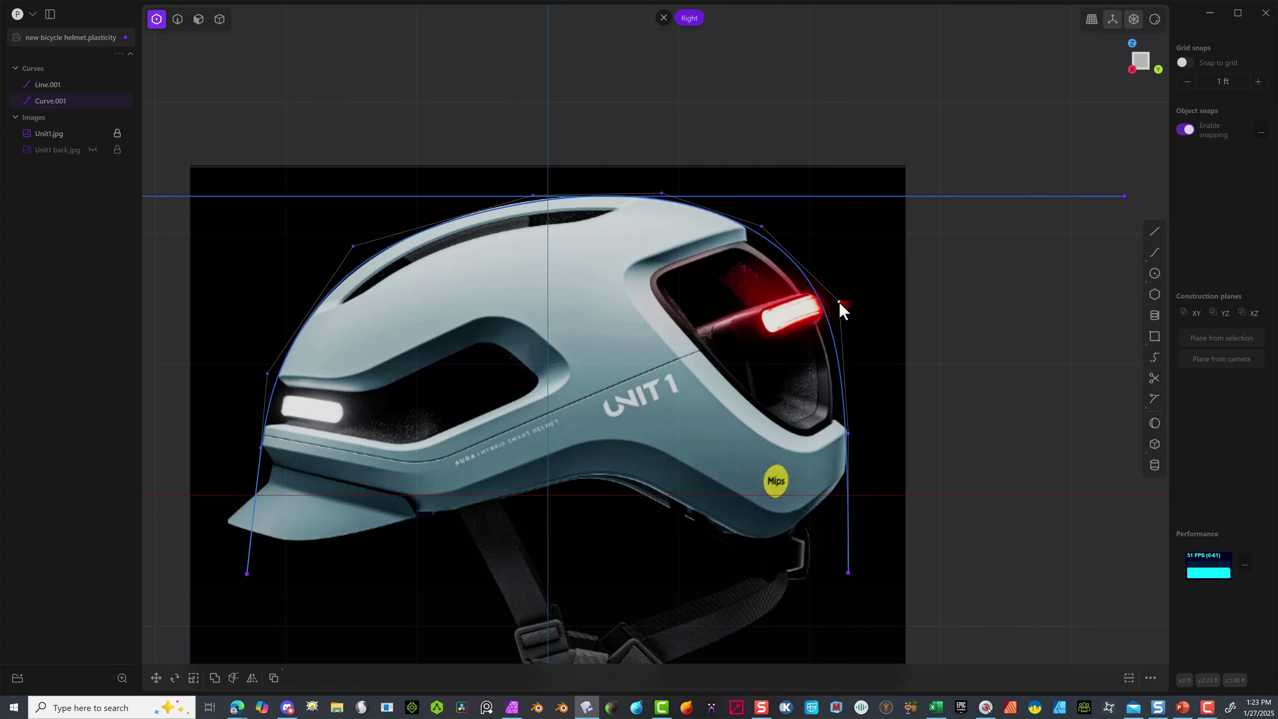
pyautogui.moveTo(849, 432); pyautogui.dragTo(854, 435)
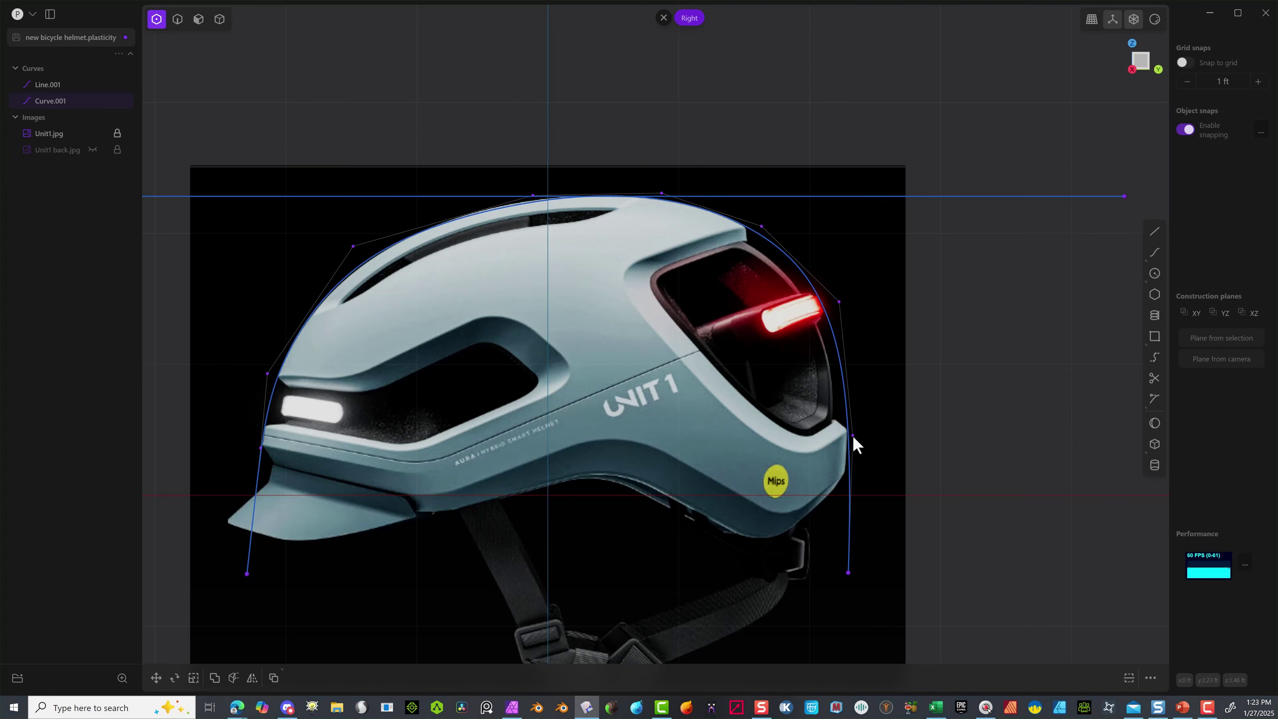
pyautogui.moveTo(849, 579); pyautogui.dragTo(836, 579)
pyautogui.moveTo(852, 436); pyautogui.dragTo(860, 440)
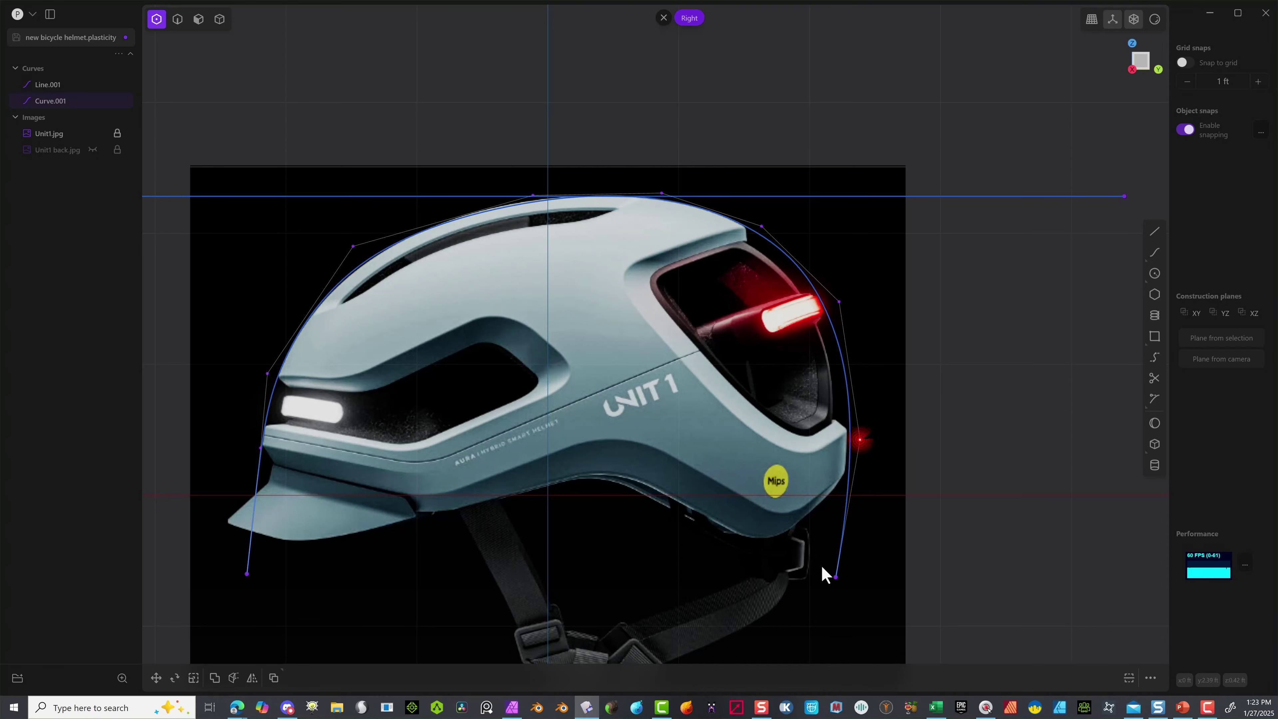
pyautogui.moveTo(835, 579); pyautogui.dragTo(828, 578)
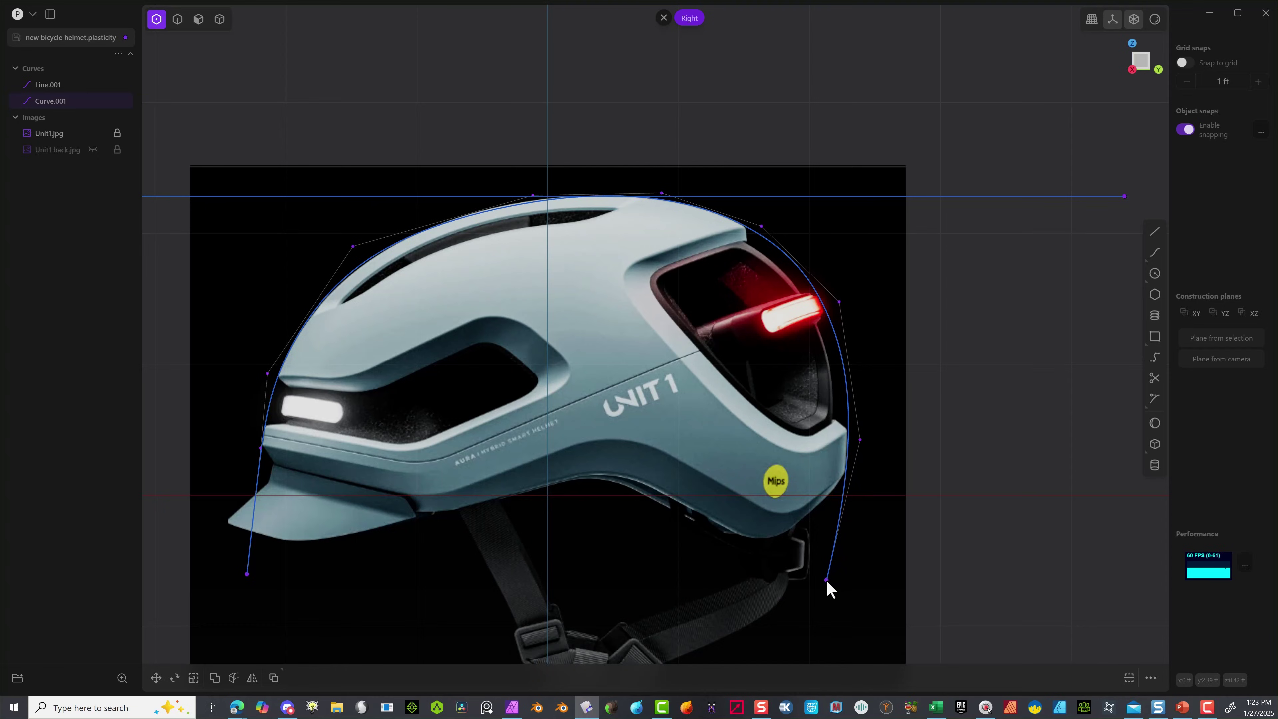
pyautogui.click(827, 581)
pyautogui.moveTo(859, 440); pyautogui.dragTo(859, 431)
pyautogui.moveTo(828, 580); pyautogui.dragTo(827, 578)
# Fine-tune the control points above the headlight, along the crown and at the upper rear to tighten the curve's fit.
pyautogui.moveTo(263, 374); pyautogui.dragTo(266, 377)
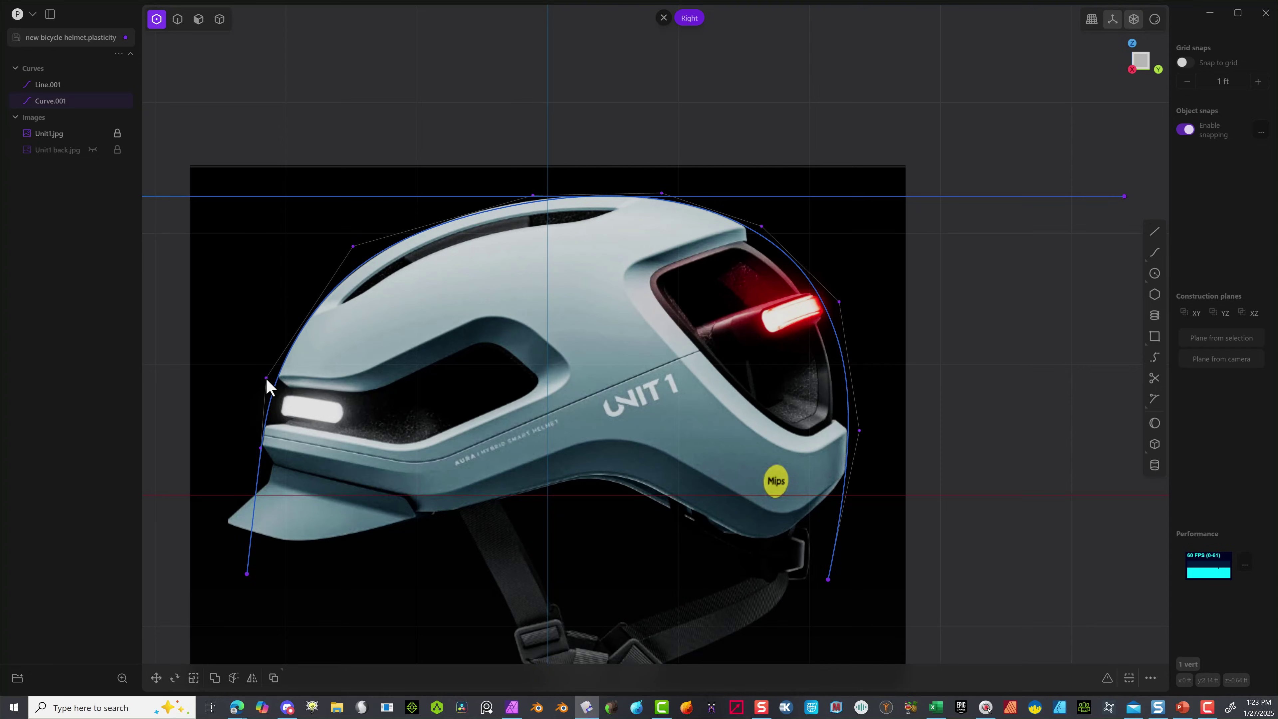
pyautogui.moveTo(355, 249); pyautogui.dragTo(357, 246)
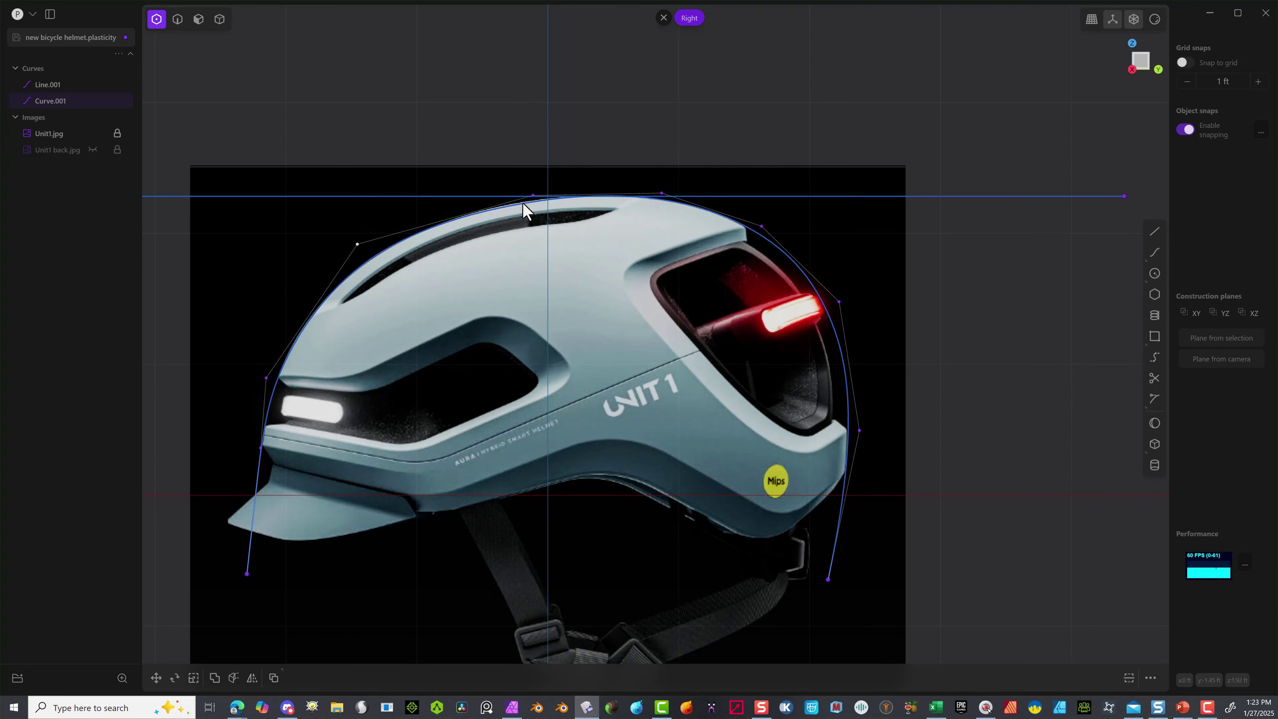
pyautogui.moveTo(531, 195); pyautogui.dragTo(537, 192)
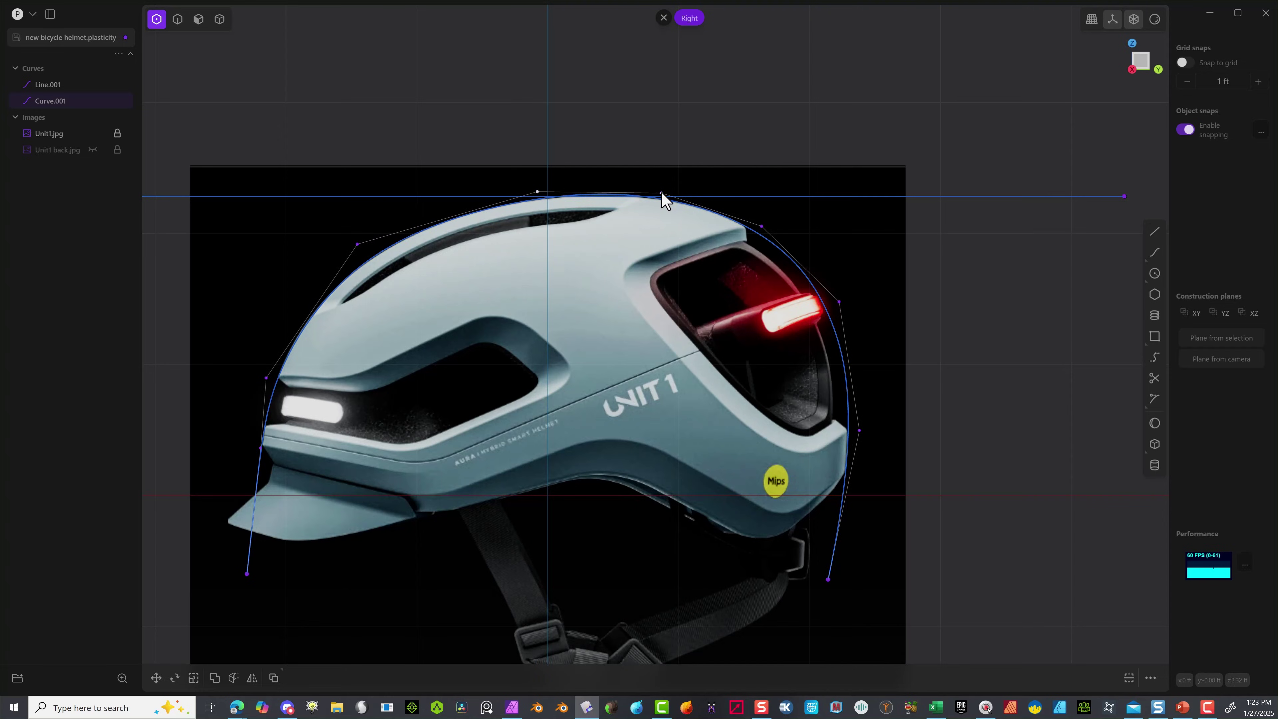
pyautogui.moveTo(662, 193); pyautogui.dragTo(670, 196)
pyautogui.moveTo(765, 230); pyautogui.dragTo(762, 229)
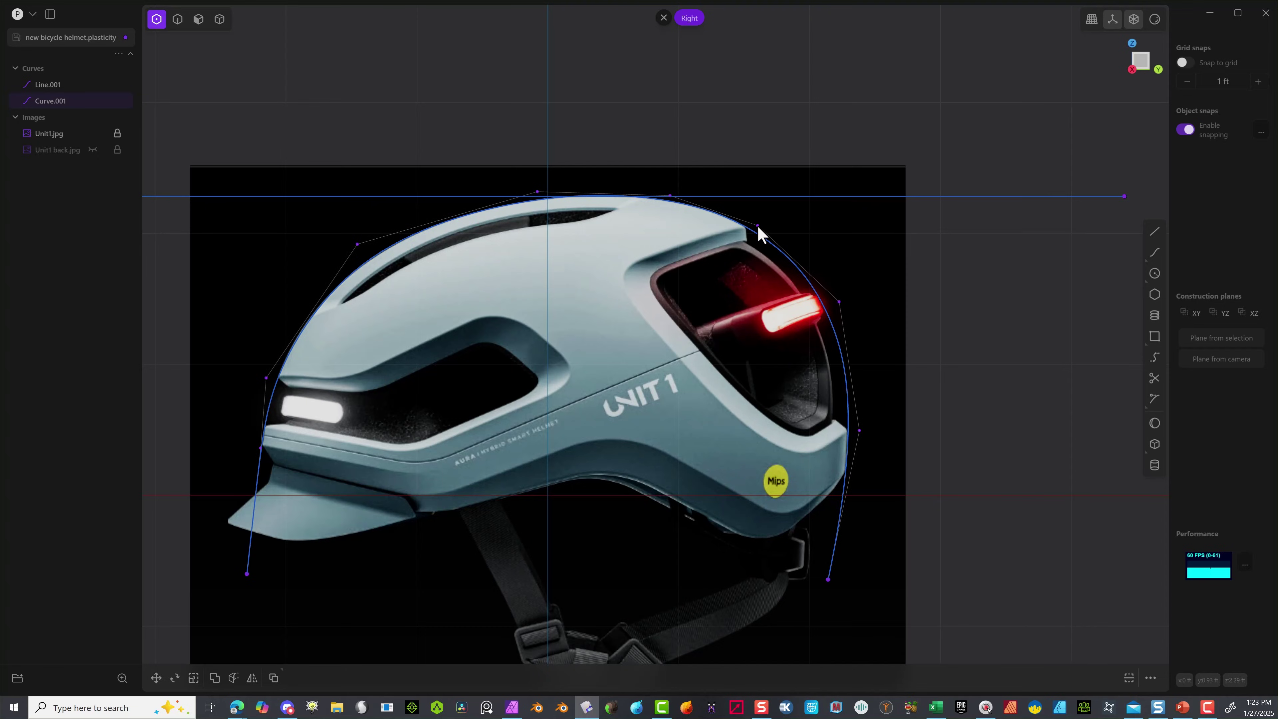
# Refine the control points behind the tail light and rear edge, lower the rear end point slightly, and clear the selection.
pyautogui.moveTo(843, 302); pyautogui.dragTo(846, 301)
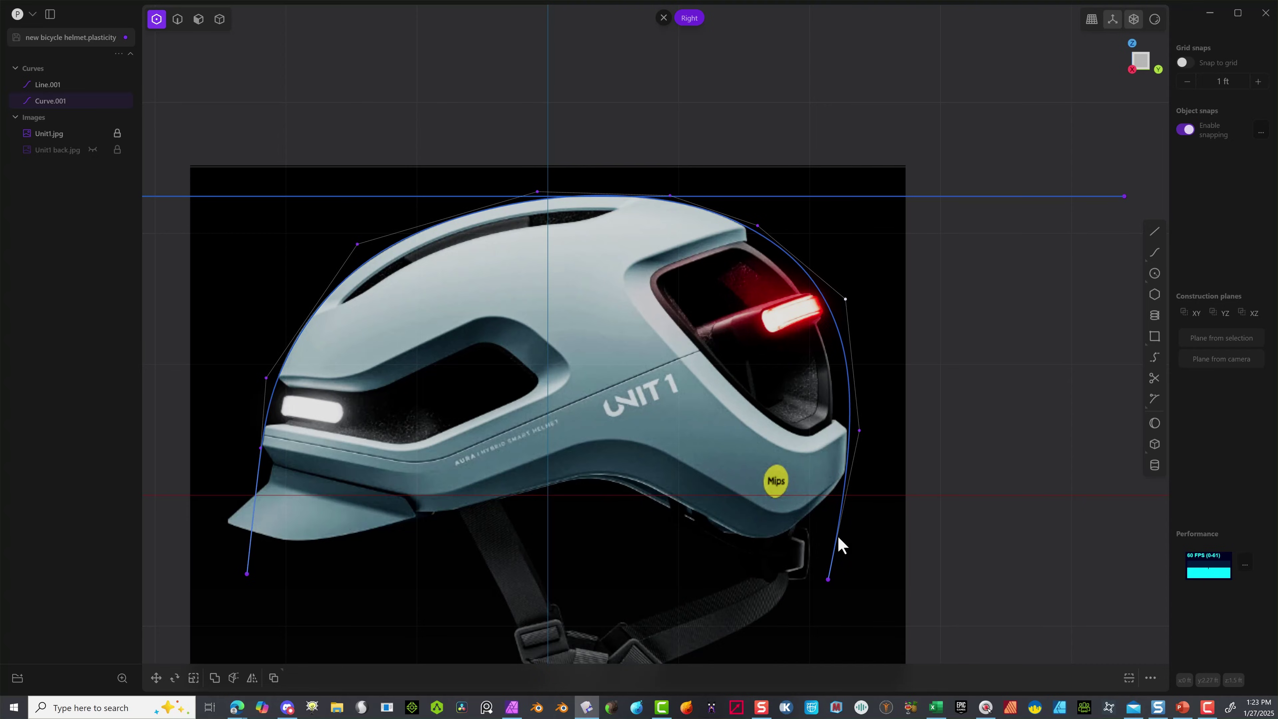
pyautogui.moveTo(860, 431); pyautogui.dragTo(857, 429)
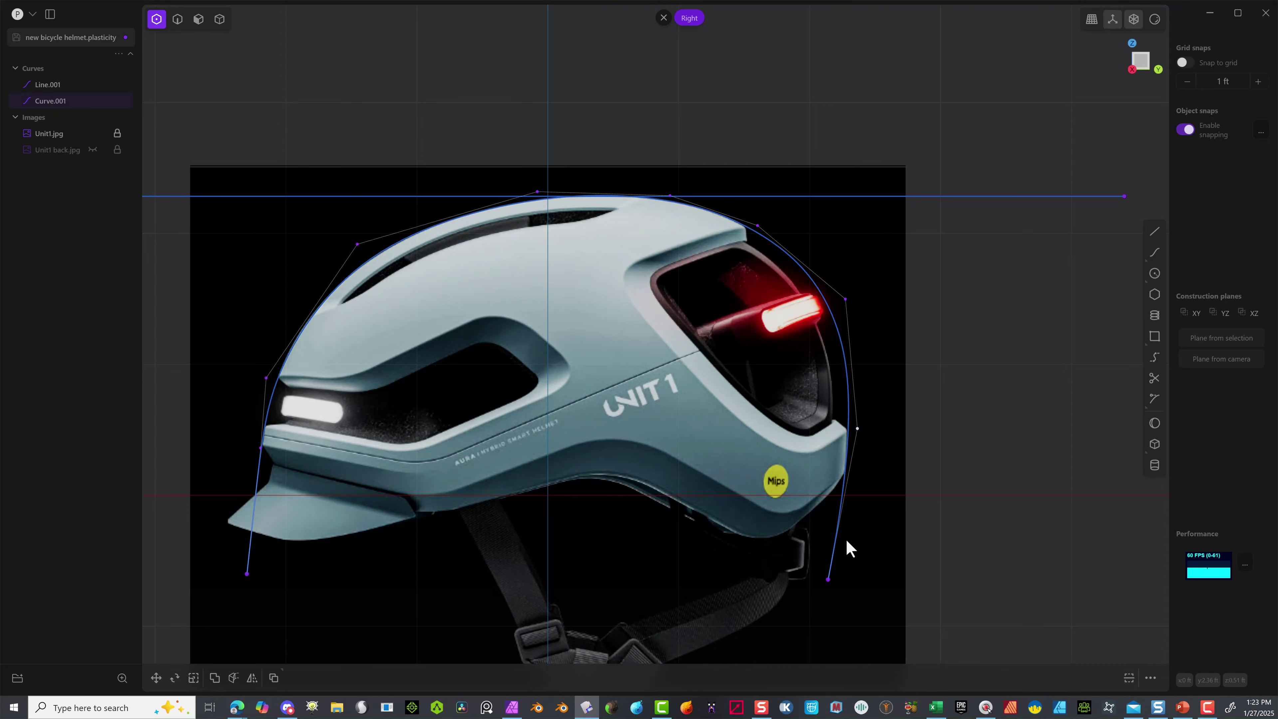
pyautogui.moveTo(828, 579); pyautogui.dragTo(833, 590)
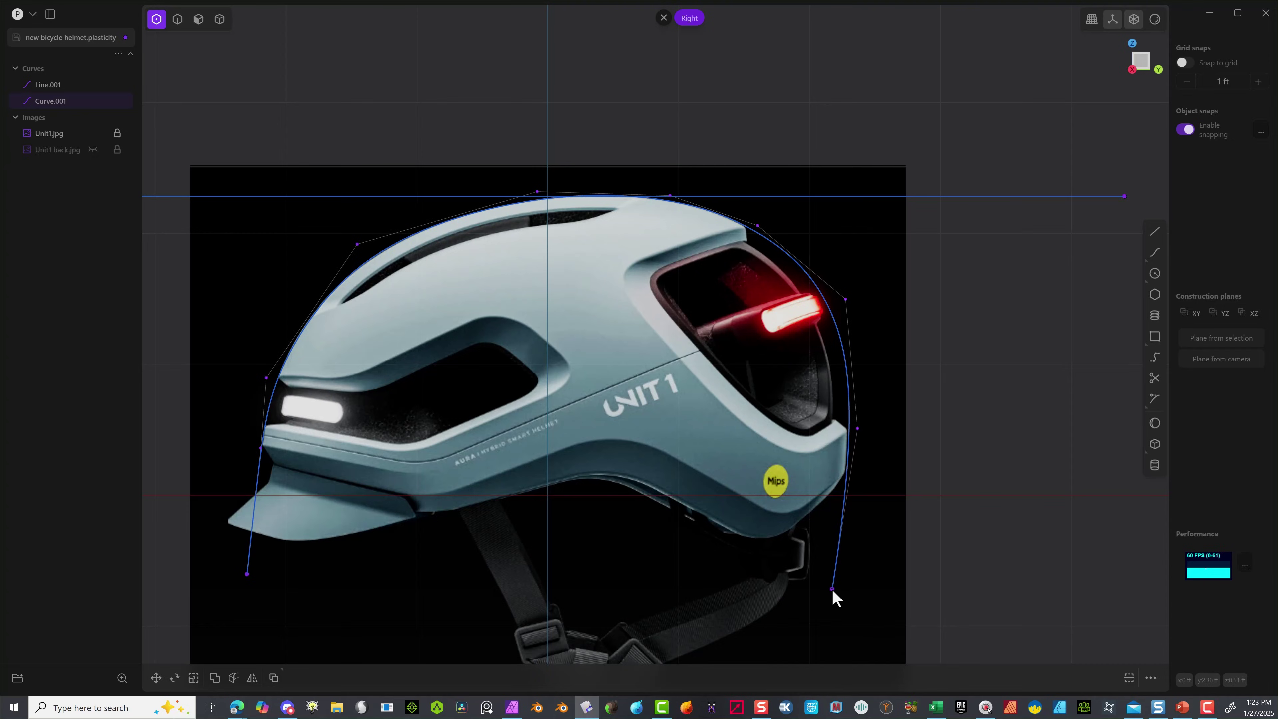
pyautogui.moveTo(885, 390); pyautogui.dragTo(812, 634)
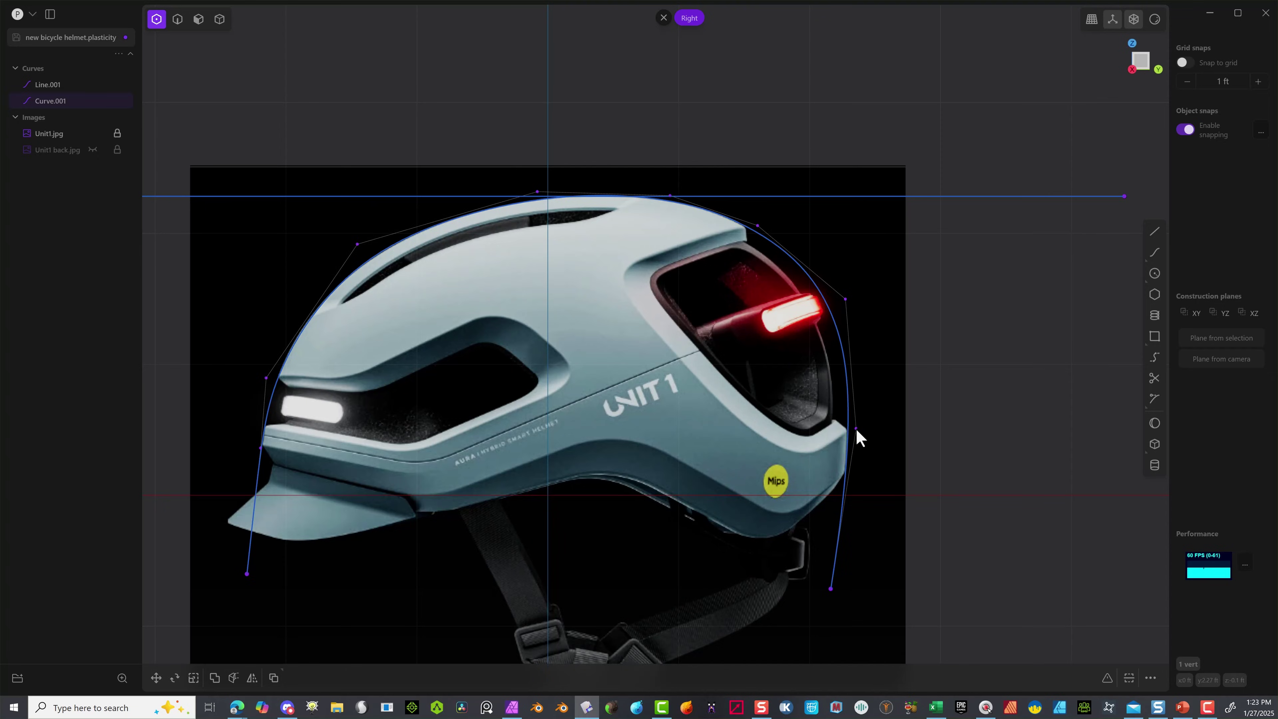
pyautogui.click(908, 415)
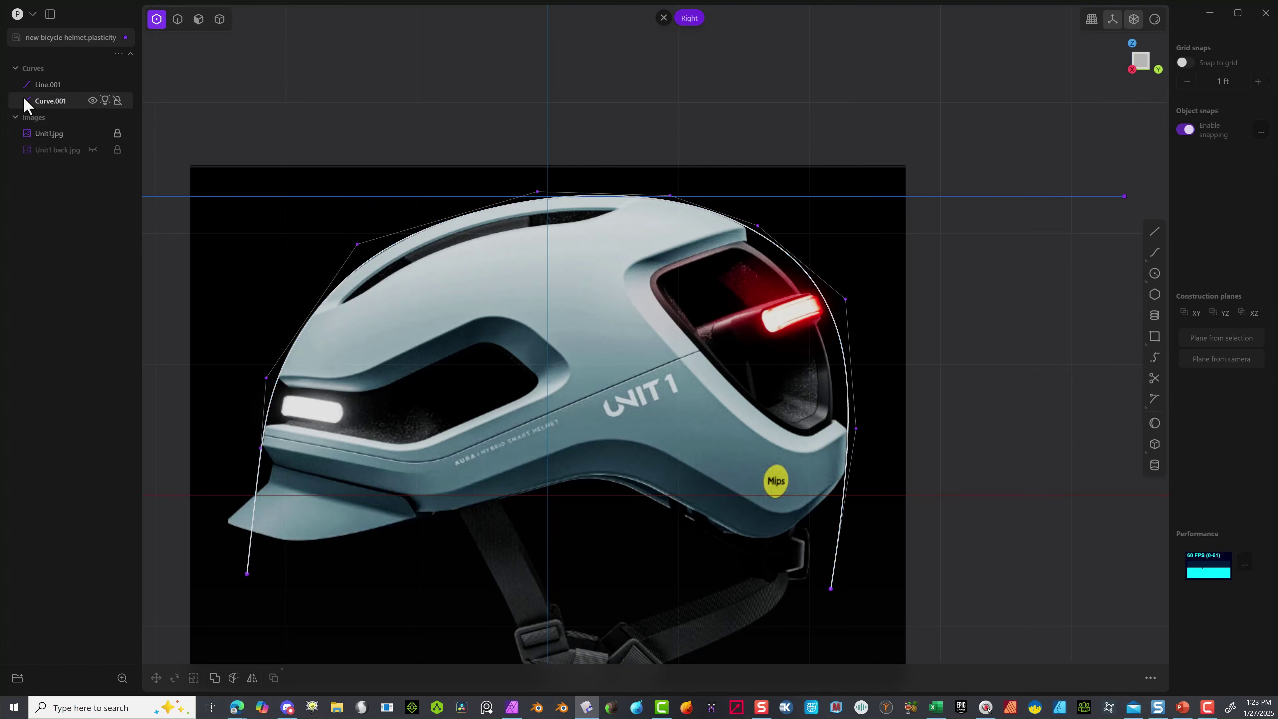
# Temporarily hide the side reference image and, with edge selection active, inspect the silhouette curve against the horizontal line.
pyautogui.click(93, 133)
pyautogui.moveTo(523, 124)
pyautogui.mouseDown(button='middle')
pyautogui.moveTo(595, 154)
pyautogui.moveTo(582, 171)
pyautogui.moveTo(525, 158)
pyautogui.moveTo(528, 146)
pyautogui.mouseUp(button='middle')
pyautogui.click(185, 21)
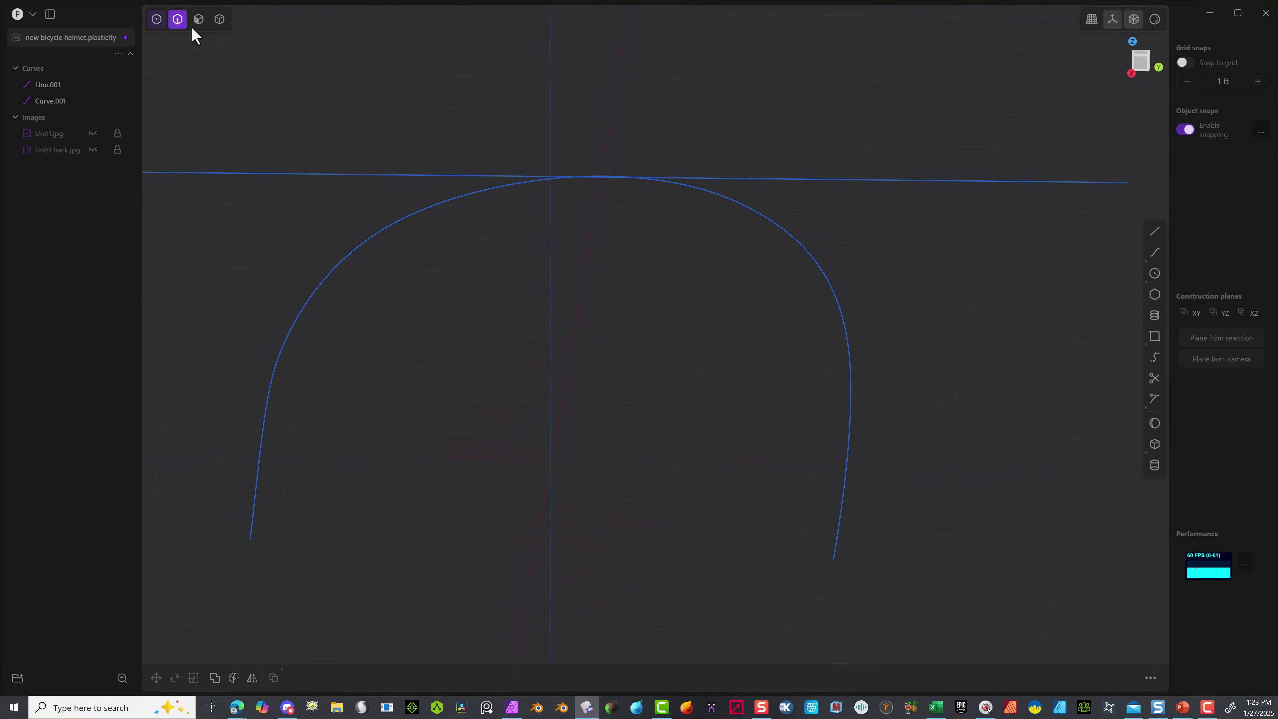
pyautogui.moveTo(556, 203); pyautogui.dragTo(391, 391, button='middle')
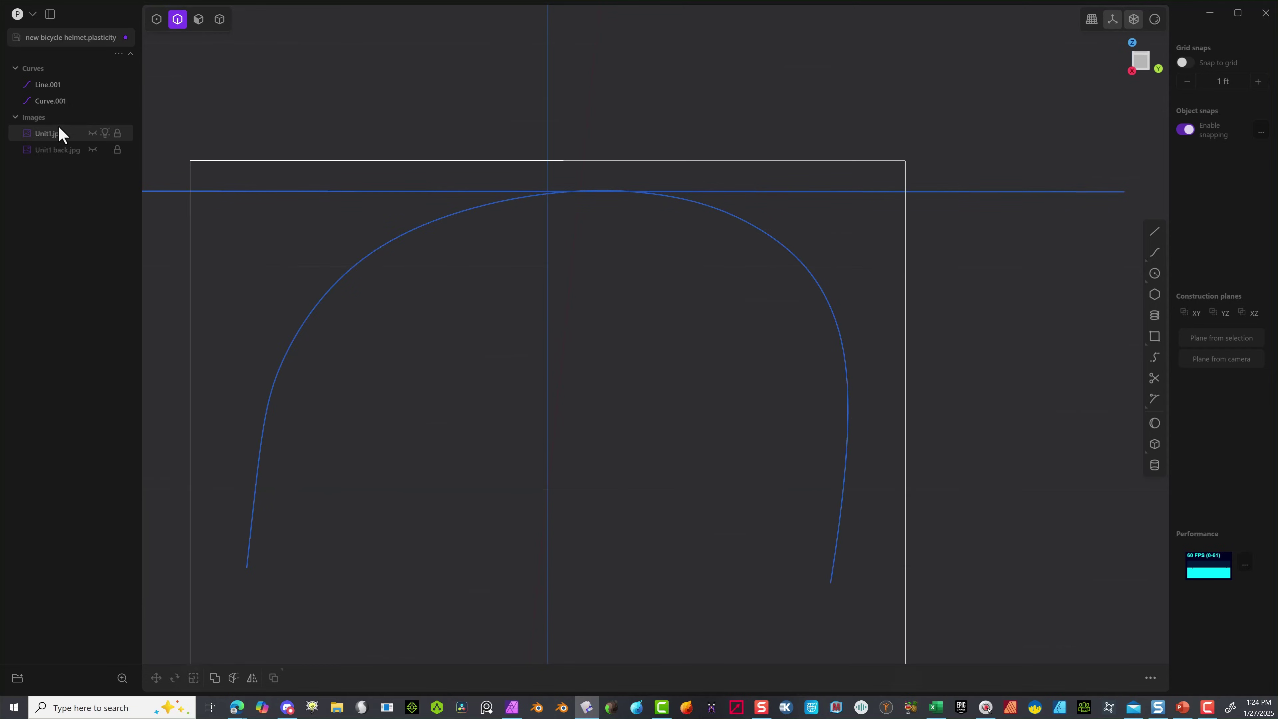
pyautogui.click(92, 133)
pyautogui.scroll(-5, 762, 201)
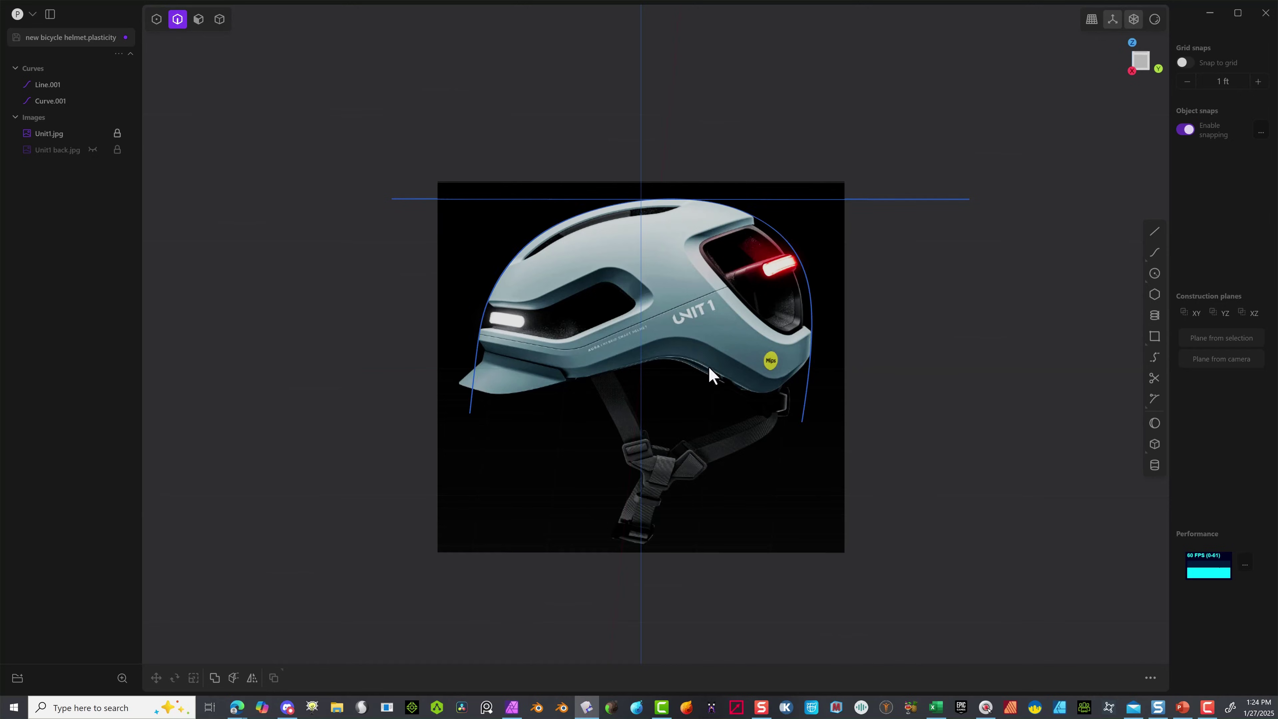
pyautogui.scroll(8, 648, 146)
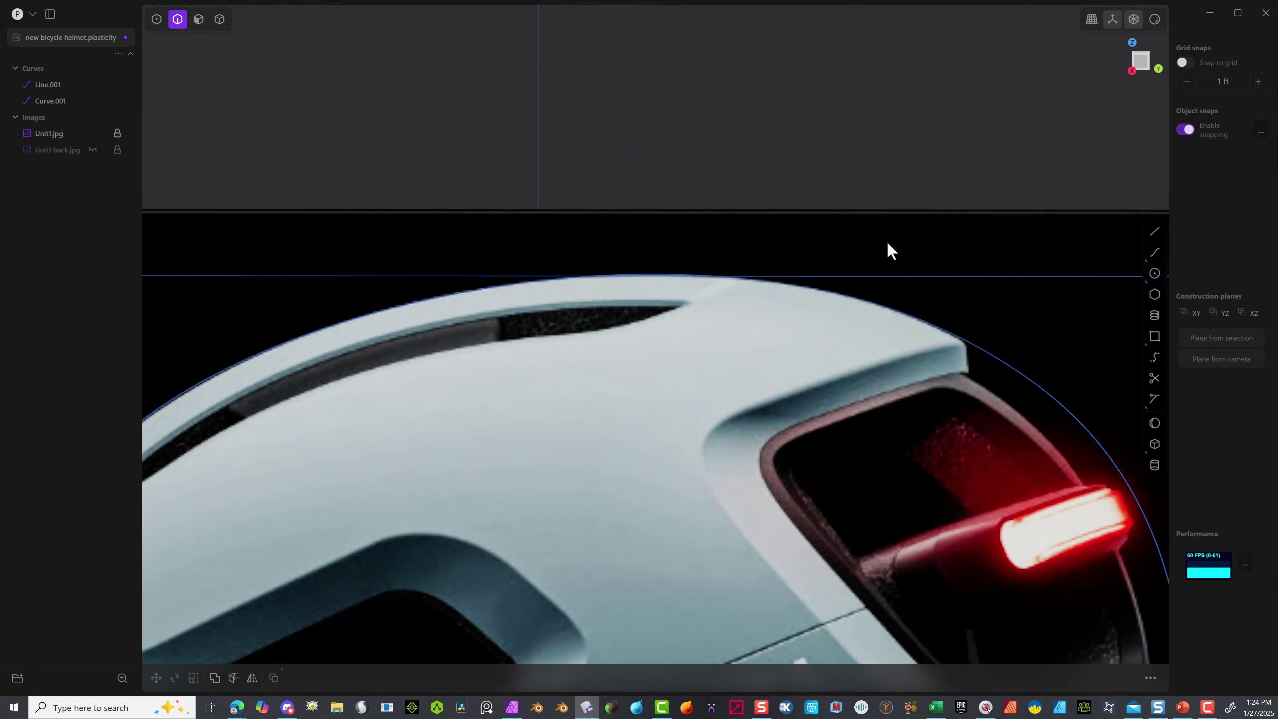
# Move the horizontal line up about 0.008 ft in Z so it just touches the top of the silhouette curve.
pyautogui.moveTo(886, 242); pyautogui.dragTo(838, 294)
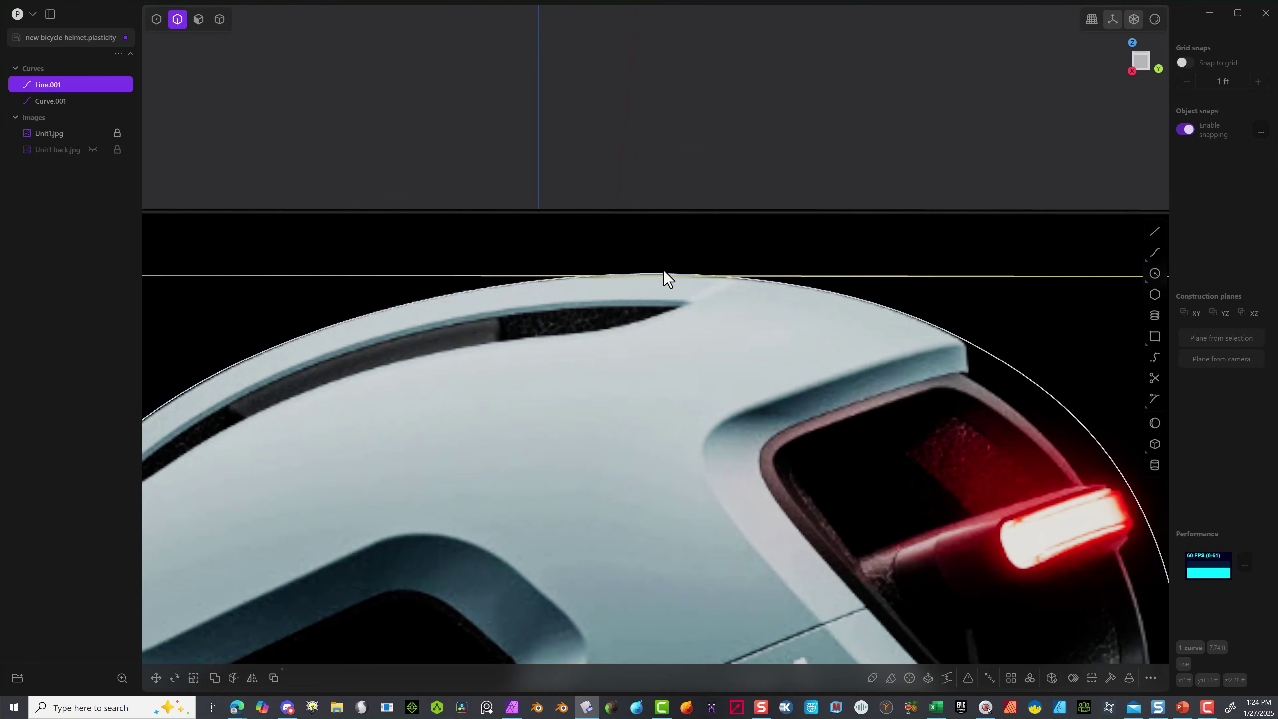
pyautogui.scroll(5, 644, 285)
pyautogui.scroll(3, 640, 276)
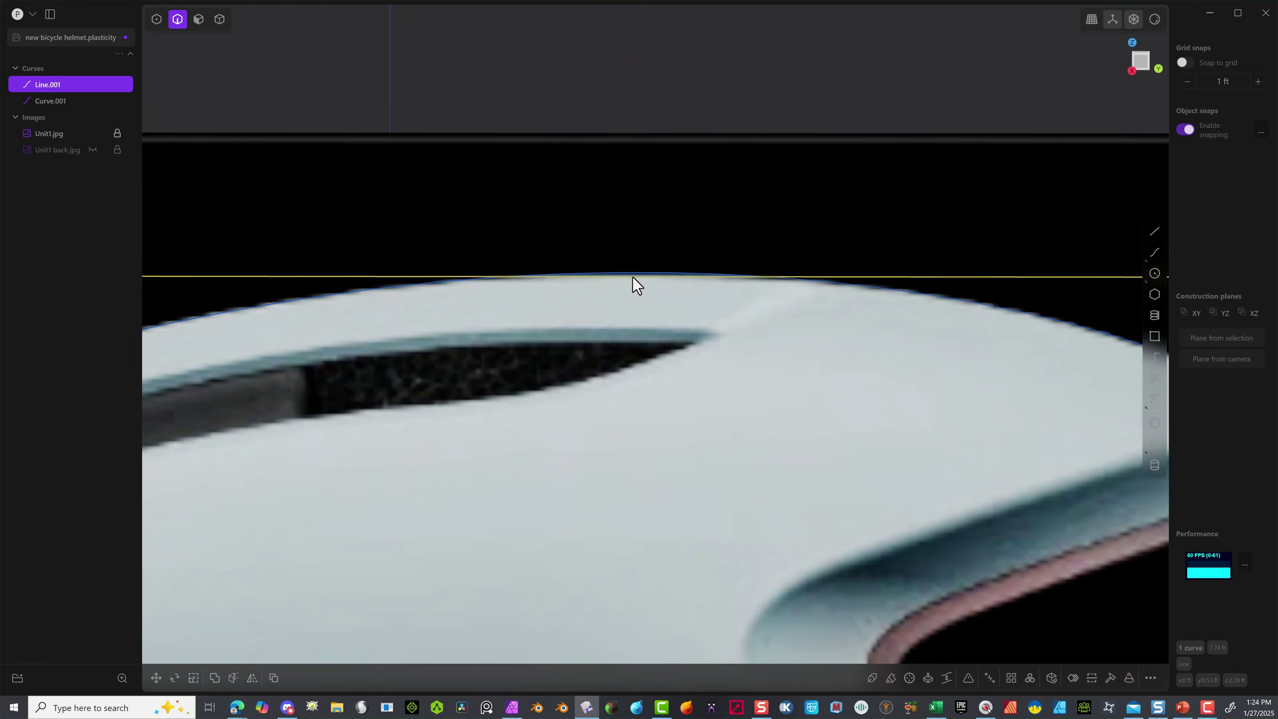
pyautogui.scroll(-5, 779, 228)
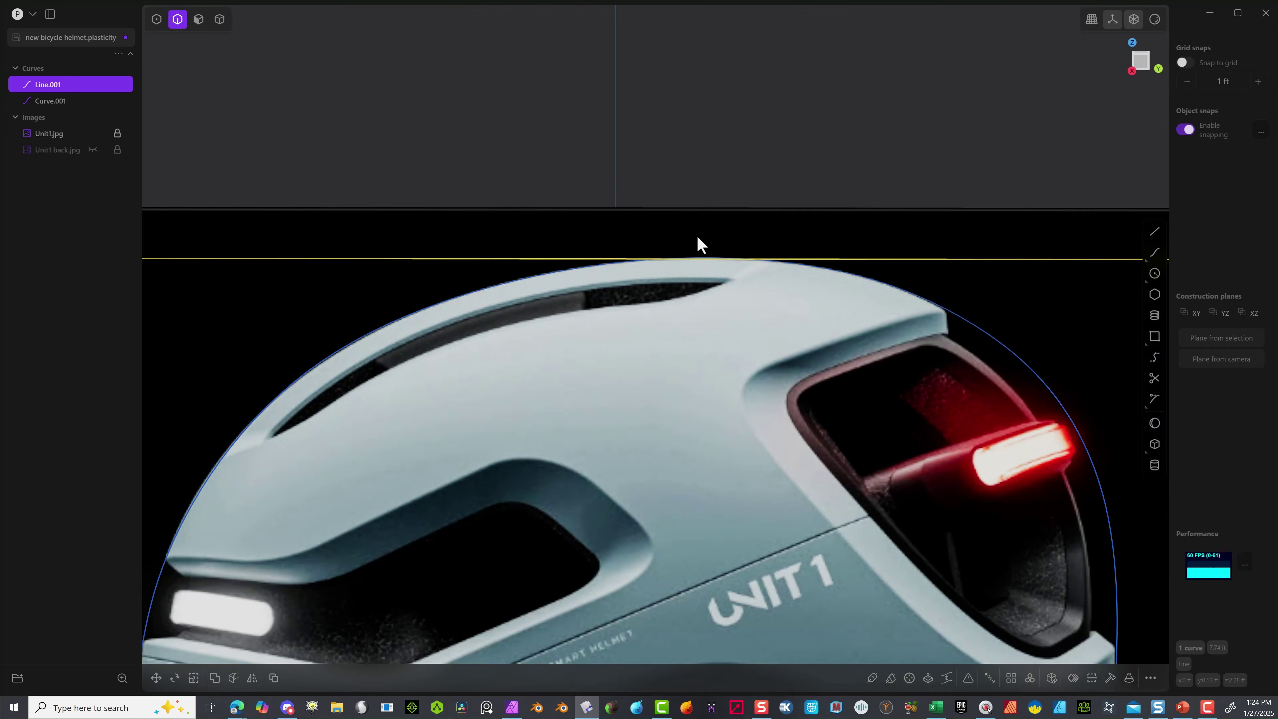
pyautogui.press('g')
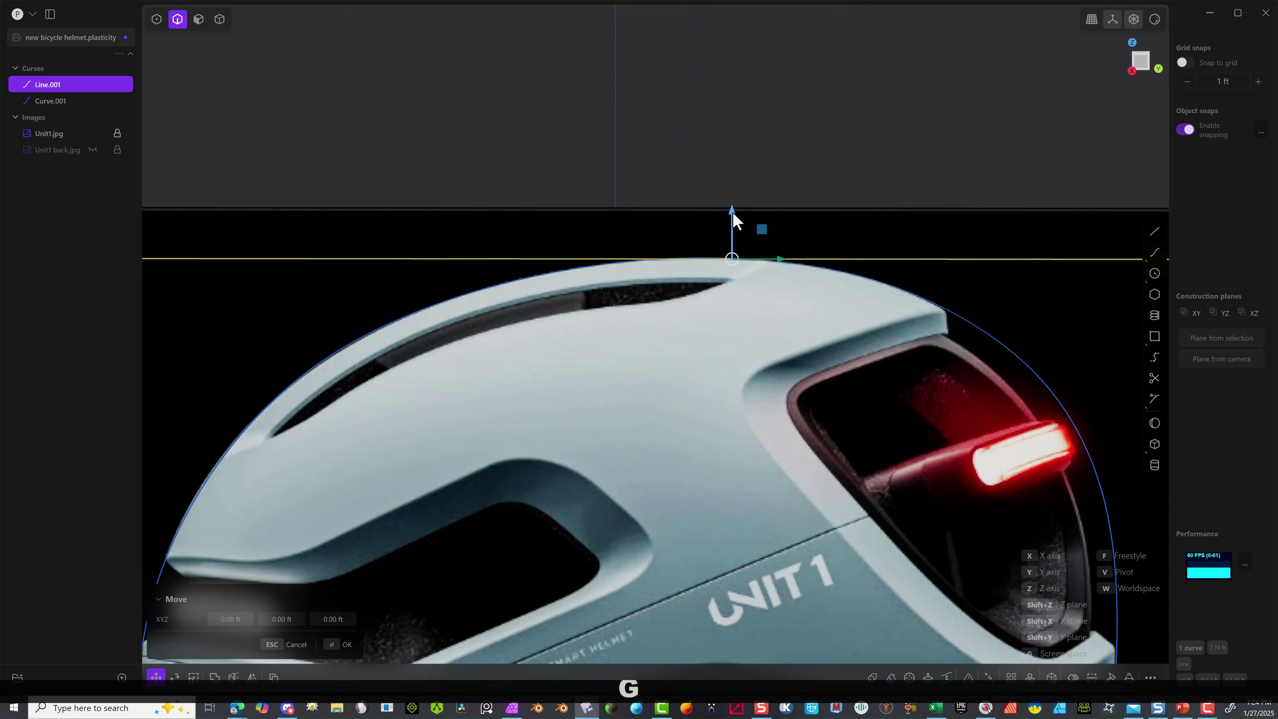
pyautogui.moveTo(733, 213); pyautogui.dragTo(726, 210)
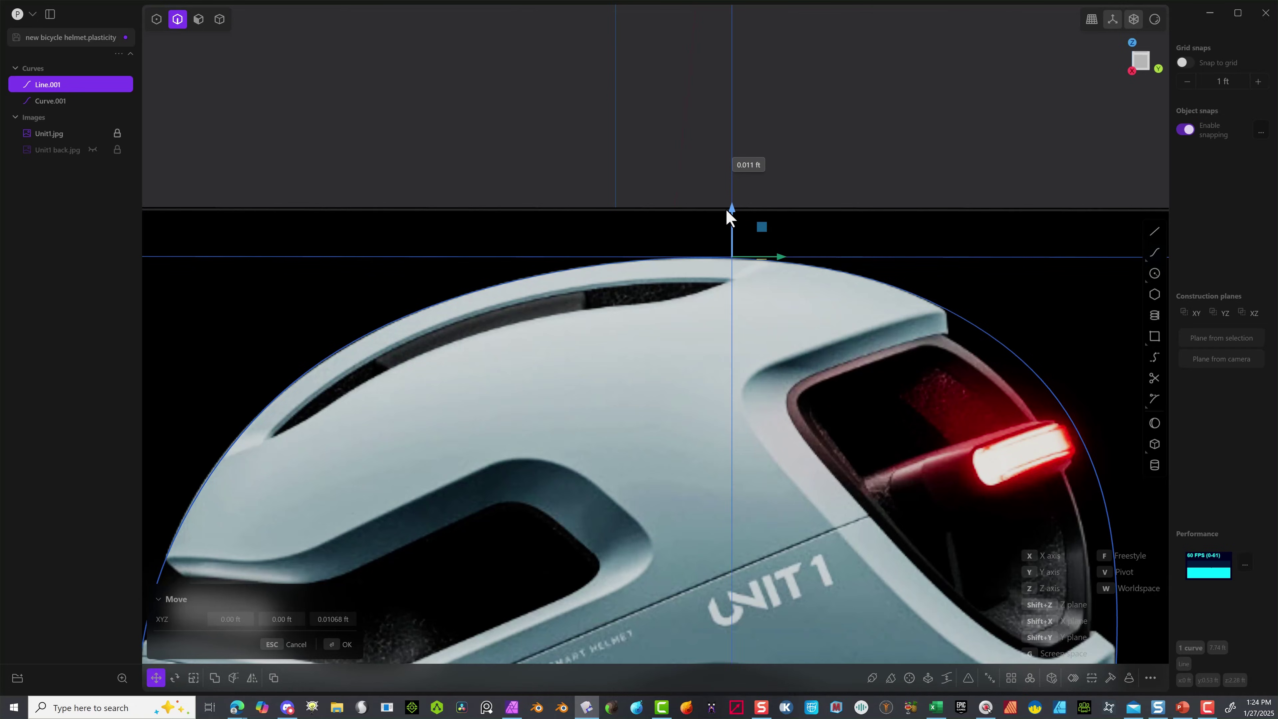
pyautogui.scroll(5, 734, 252)
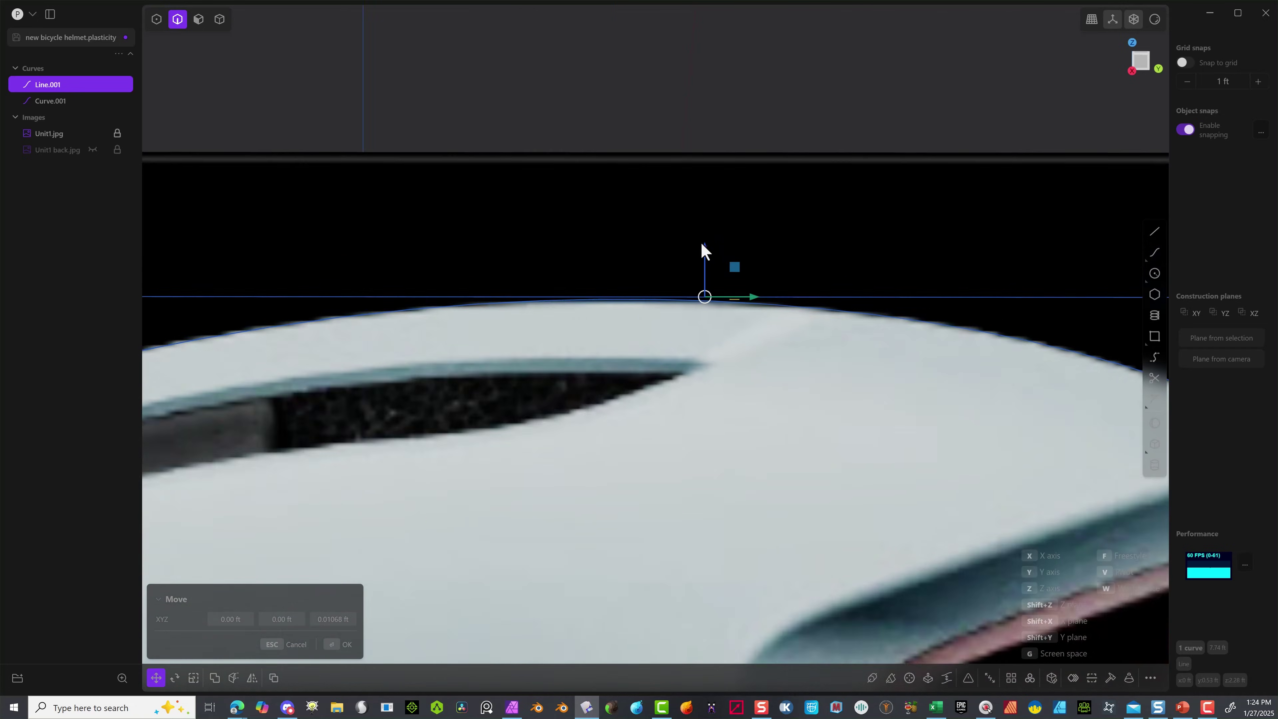
pyautogui.scroll(3, 703, 249)
pyautogui.moveTo(727, 285); pyautogui.dragTo(728, 283)
pyautogui.scroll(-3, 572, 344)
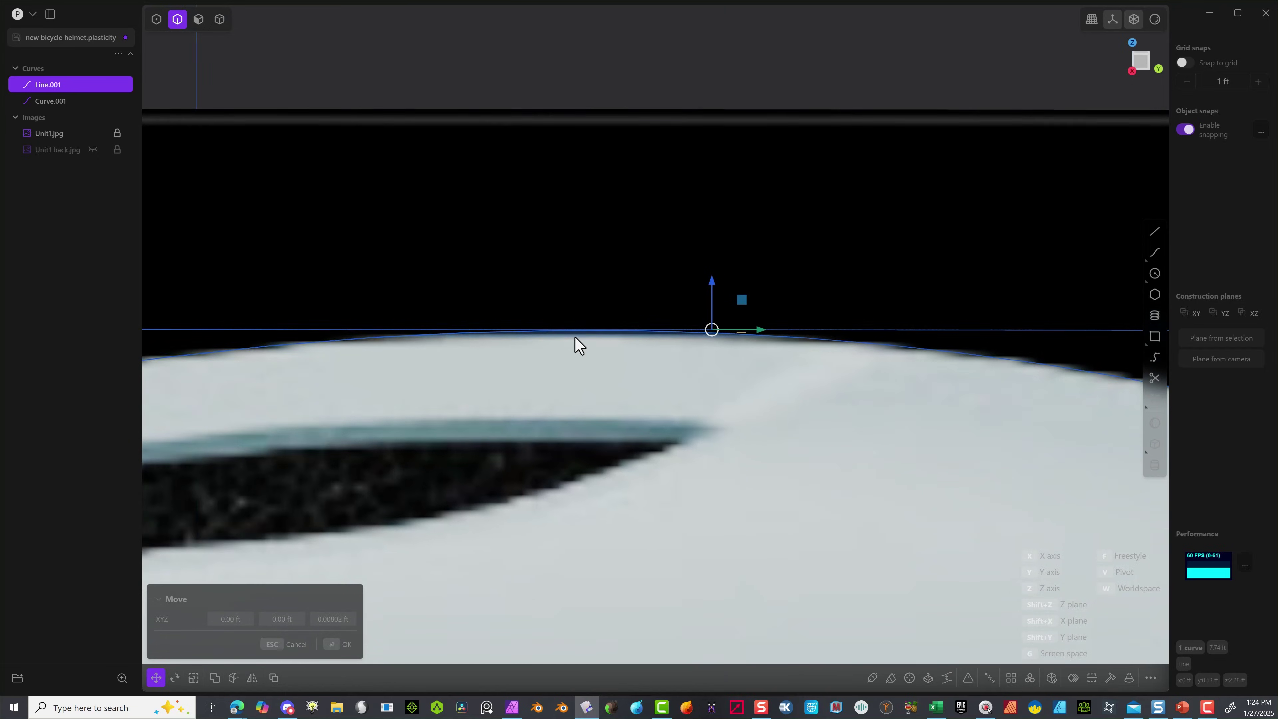
pyautogui.keyDown('shift'); pyautogui.moveTo(572, 336); pyautogui.dragTo(571, 346, button='middle'); pyautogui.keyUp('shift')
pyautogui.click(335, 645)
# Start a new curve on the horizontal line where it meets the helmet's crown, and switch to the front view.
pyautogui.moveTo(528, 383); pyautogui.dragTo(528, 289, button='middle')
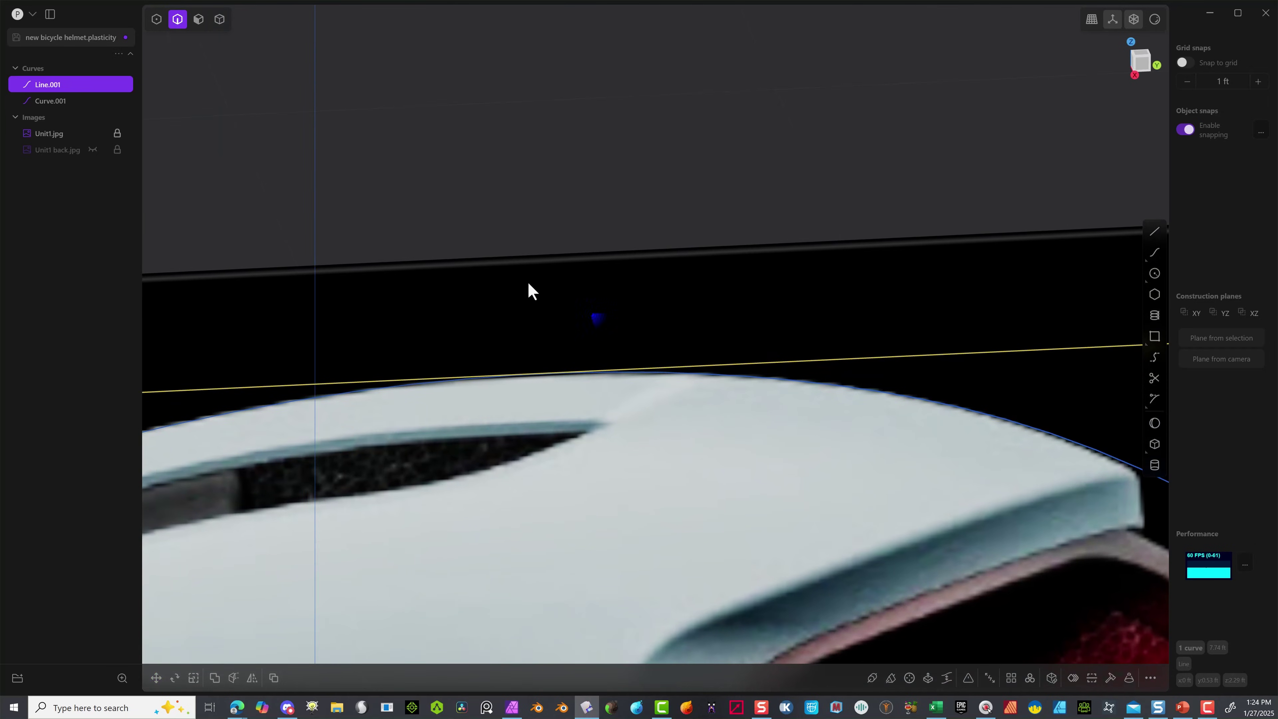
pyautogui.click(1155, 252)
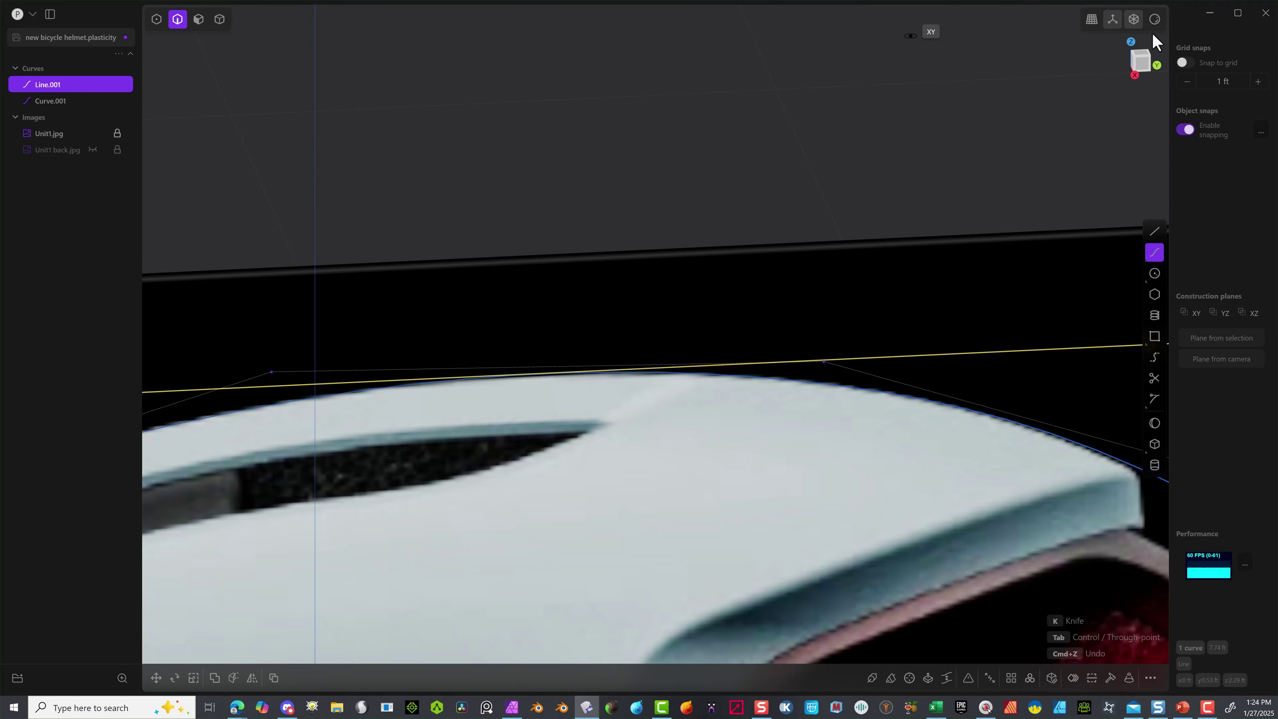
pyautogui.click(1144, 62)
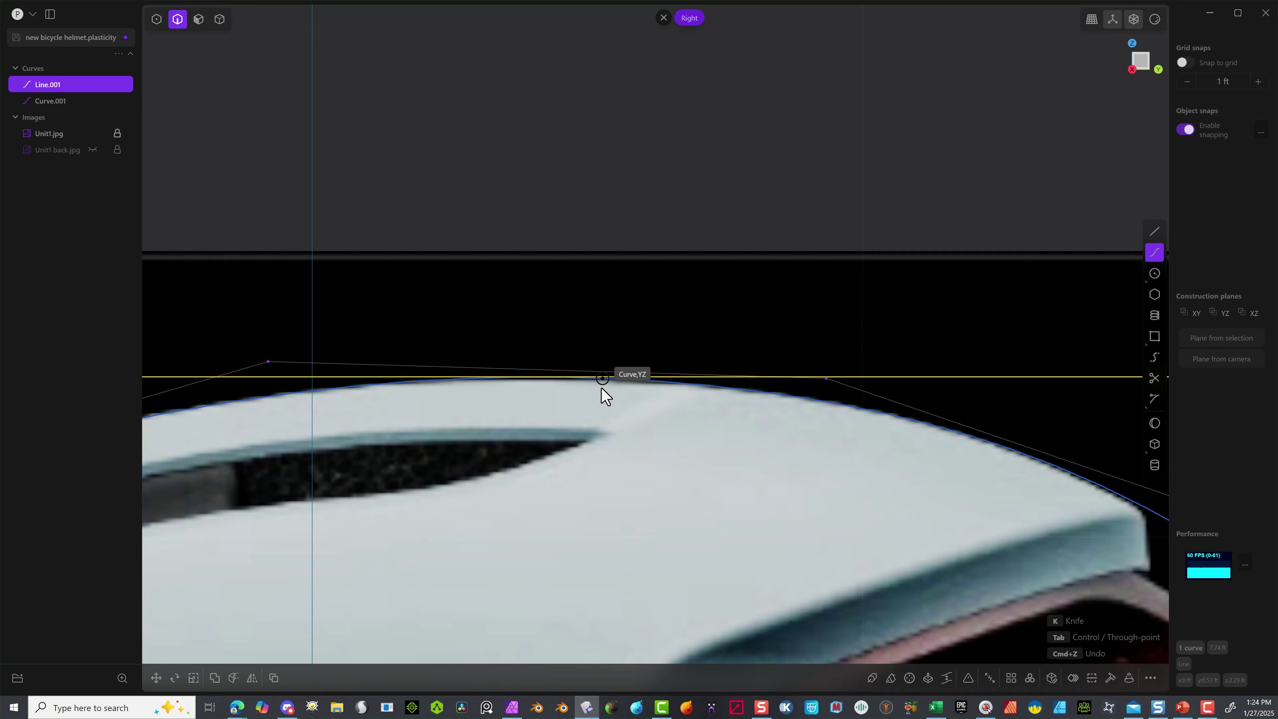
pyautogui.click(574, 385)
pyautogui.moveTo(419, 491); pyautogui.dragTo(725, 327, button='middle')
pyautogui.scroll(10, 603, 398)
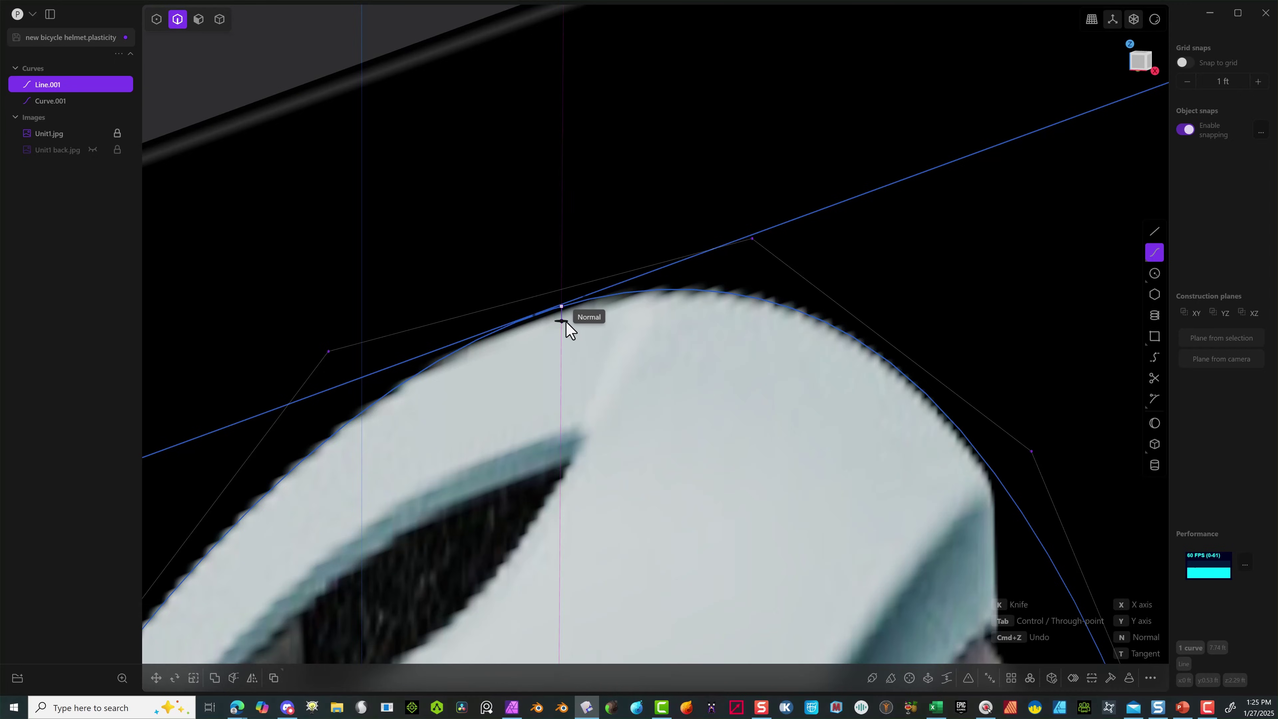
pyautogui.moveTo(573, 320); pyautogui.dragTo(1078, 94, button='middle')
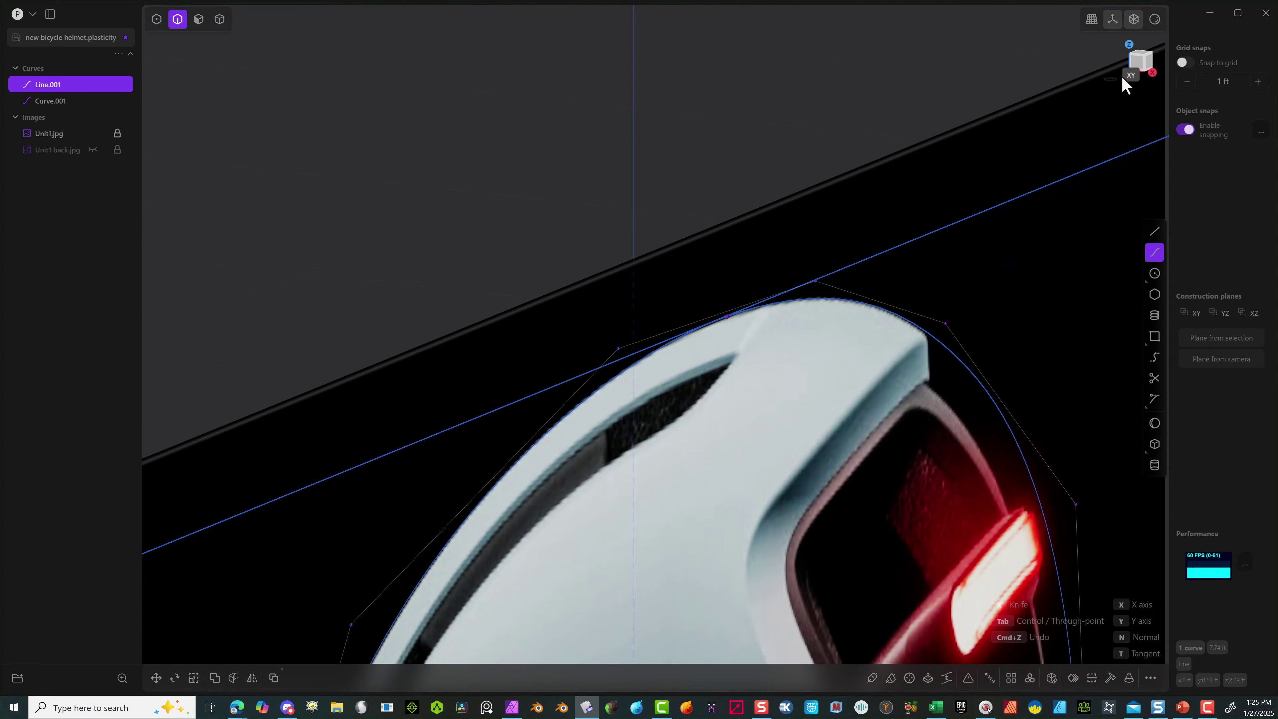
pyautogui.click(1133, 61)
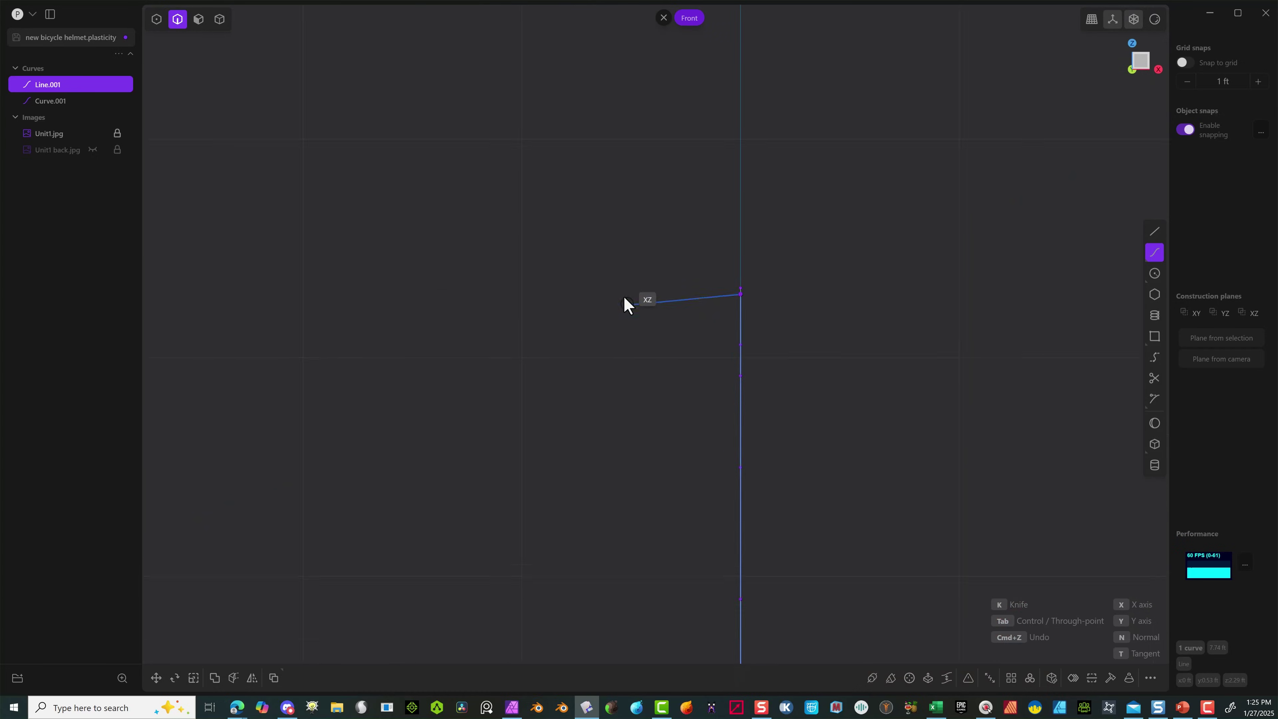
# Show the Unit1 back.jpg reference and, in control-point mode, place the curve's points from the crown over the helmet's upper shoulder.
pyautogui.scroll(-3, 596, 322)
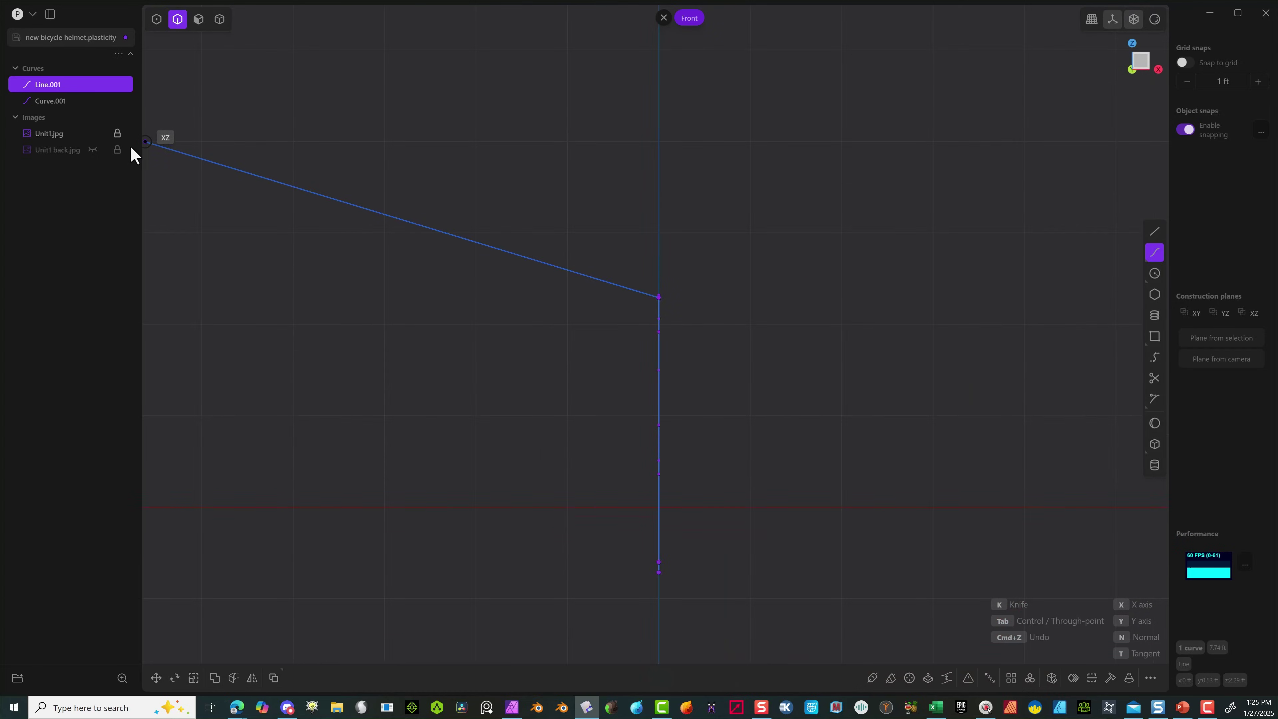
pyautogui.click(92, 150)
pyautogui.scroll(5, 825, 383)
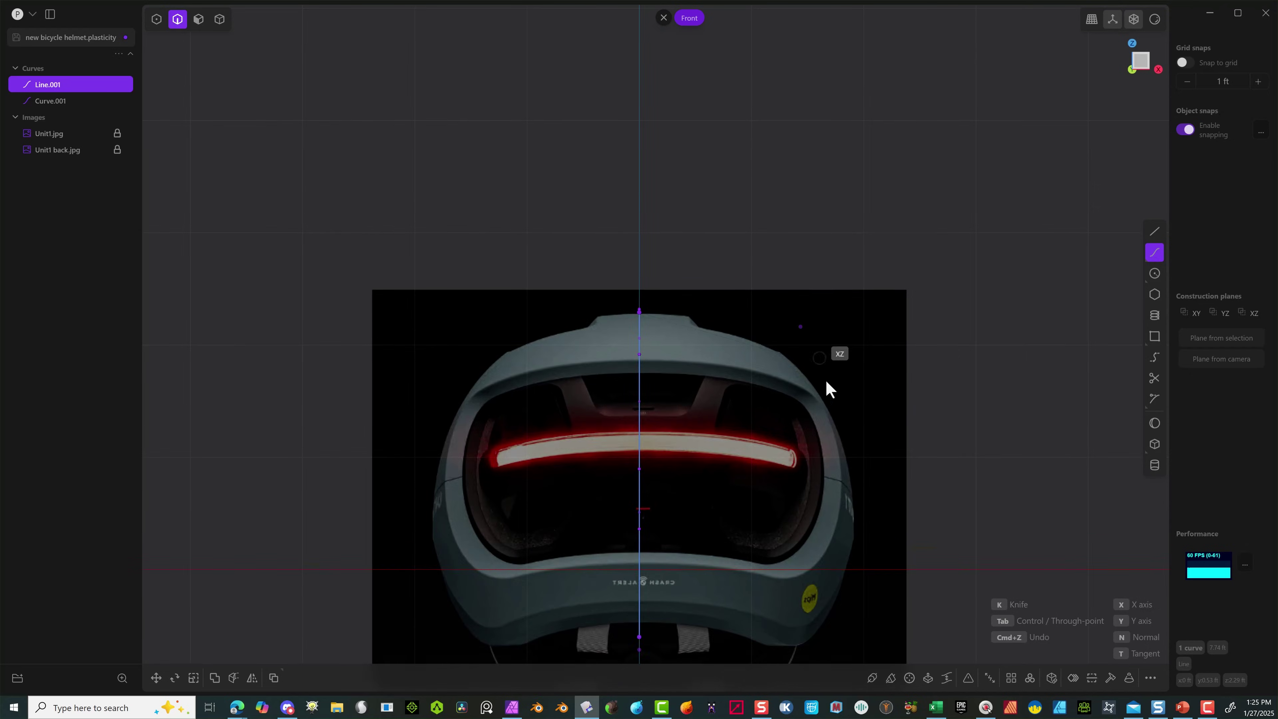
pyautogui.scroll(5, 625, 286)
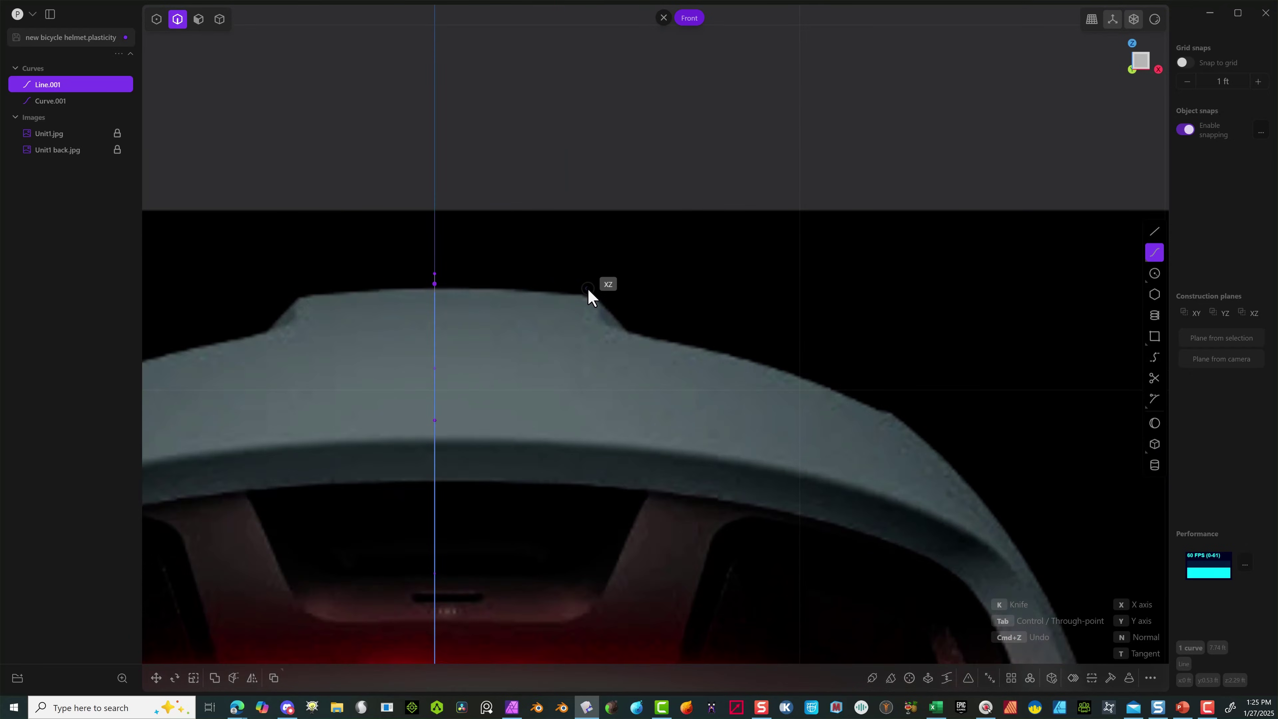
pyautogui.press('Tab')
pyautogui.click(591, 292)
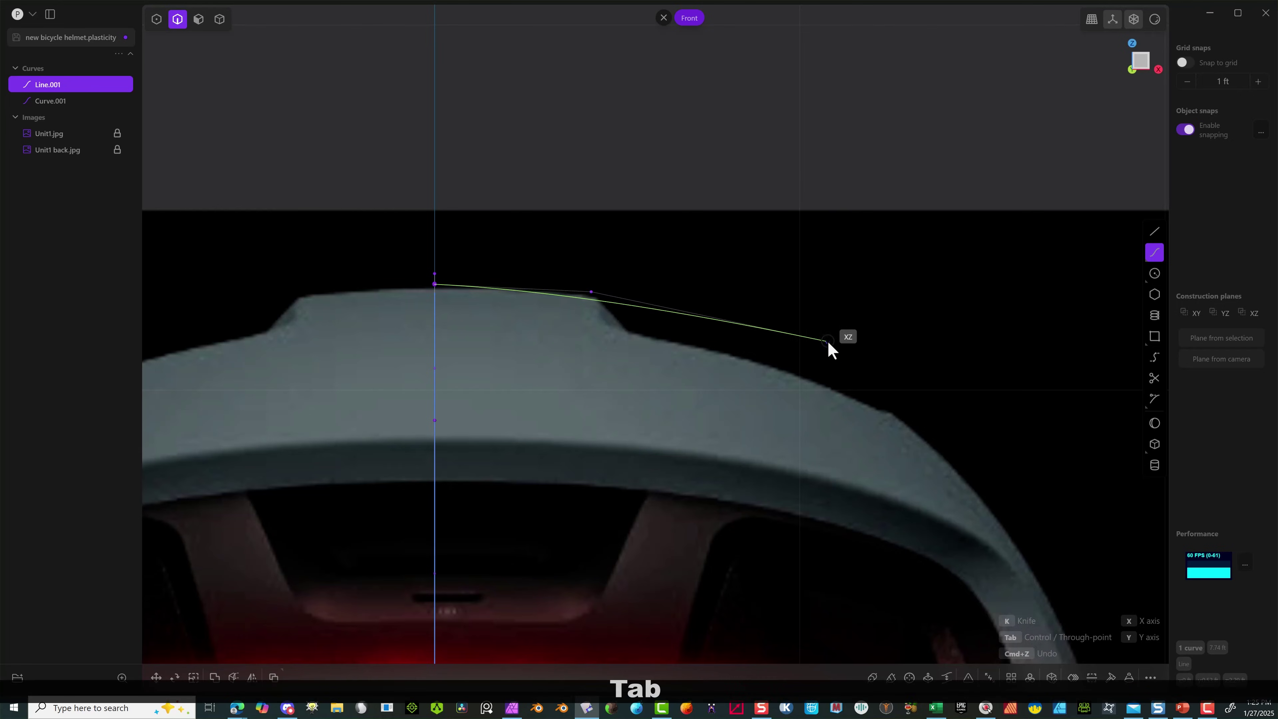
pyautogui.click(825, 336)
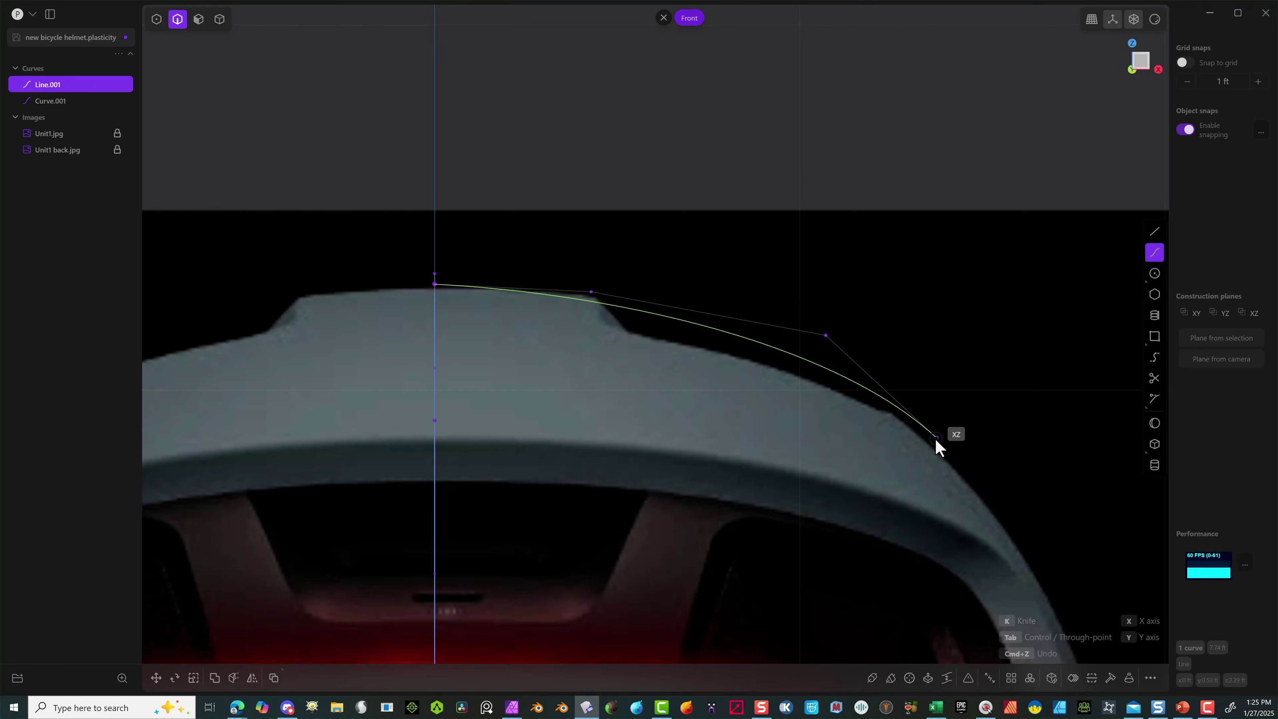
pyautogui.click(931, 447)
# Continue the curve with control points down the helmet's upper side to just beside the shell's seam line.
pyautogui.scroll(-3, 993, 500)
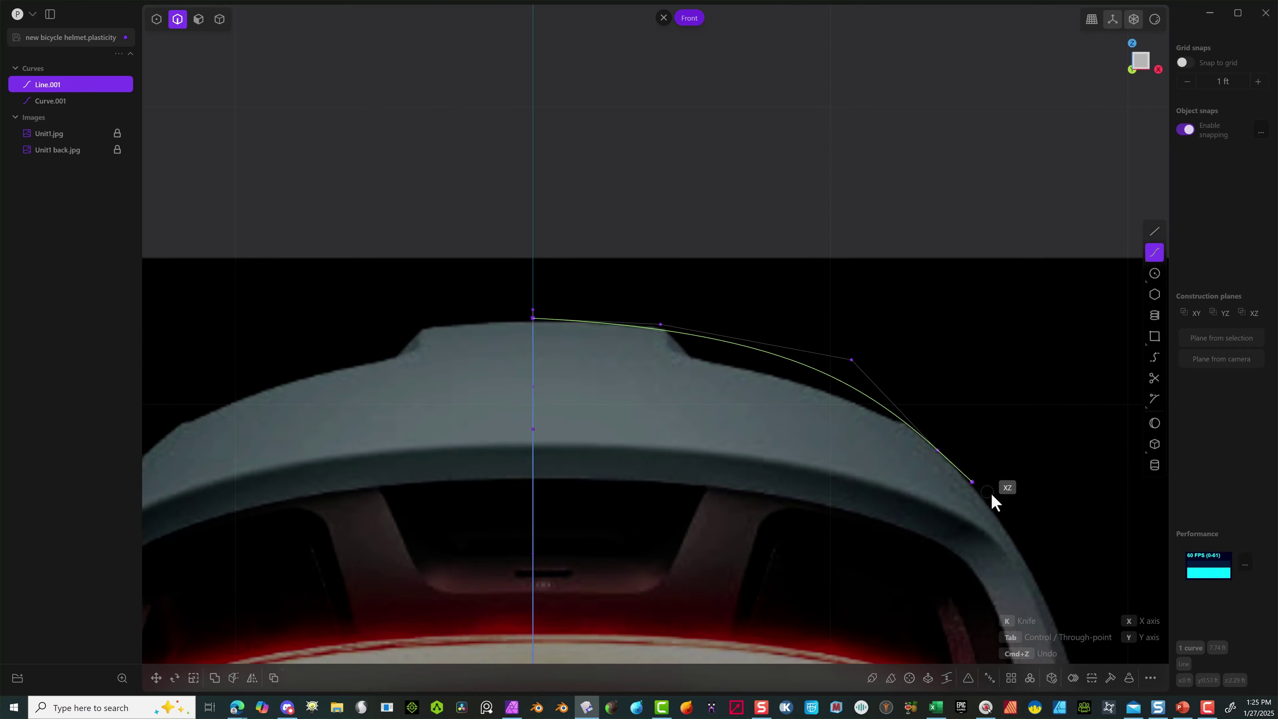
pyautogui.moveTo(570, 274); pyautogui.dragTo(357, 34, button='middle')
pyautogui.click(803, 305)
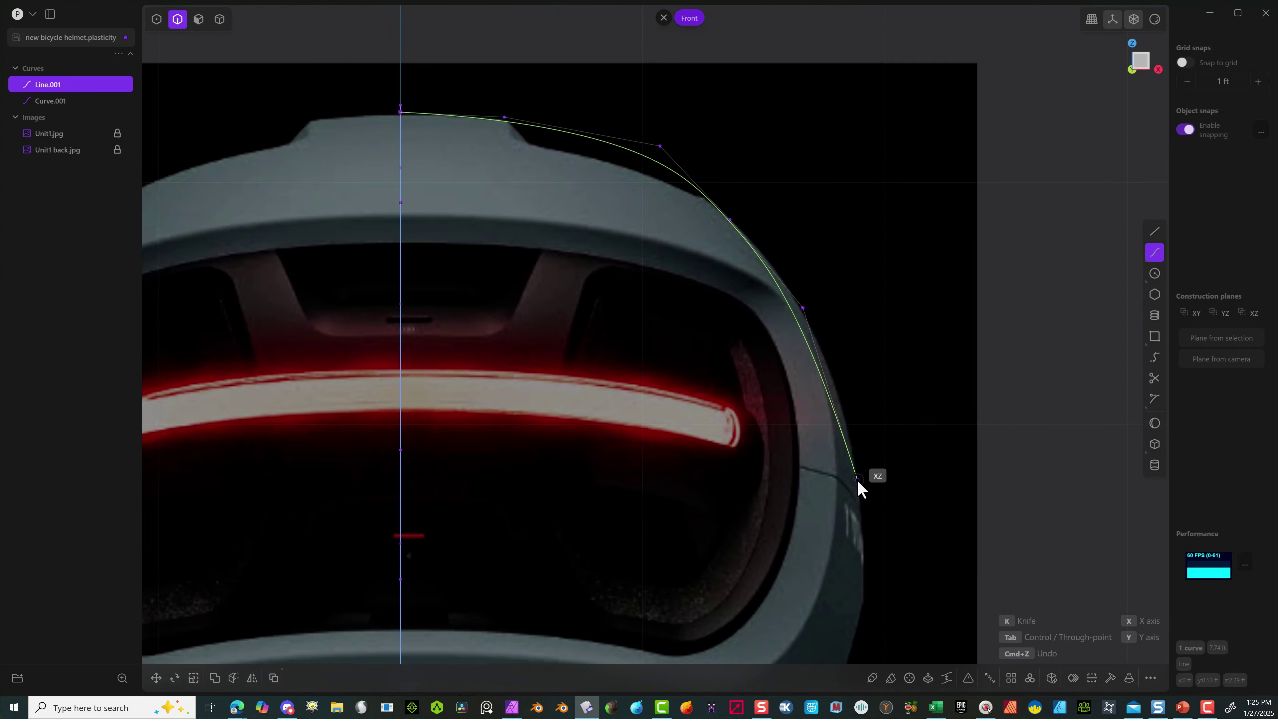
pyautogui.click(857, 480)
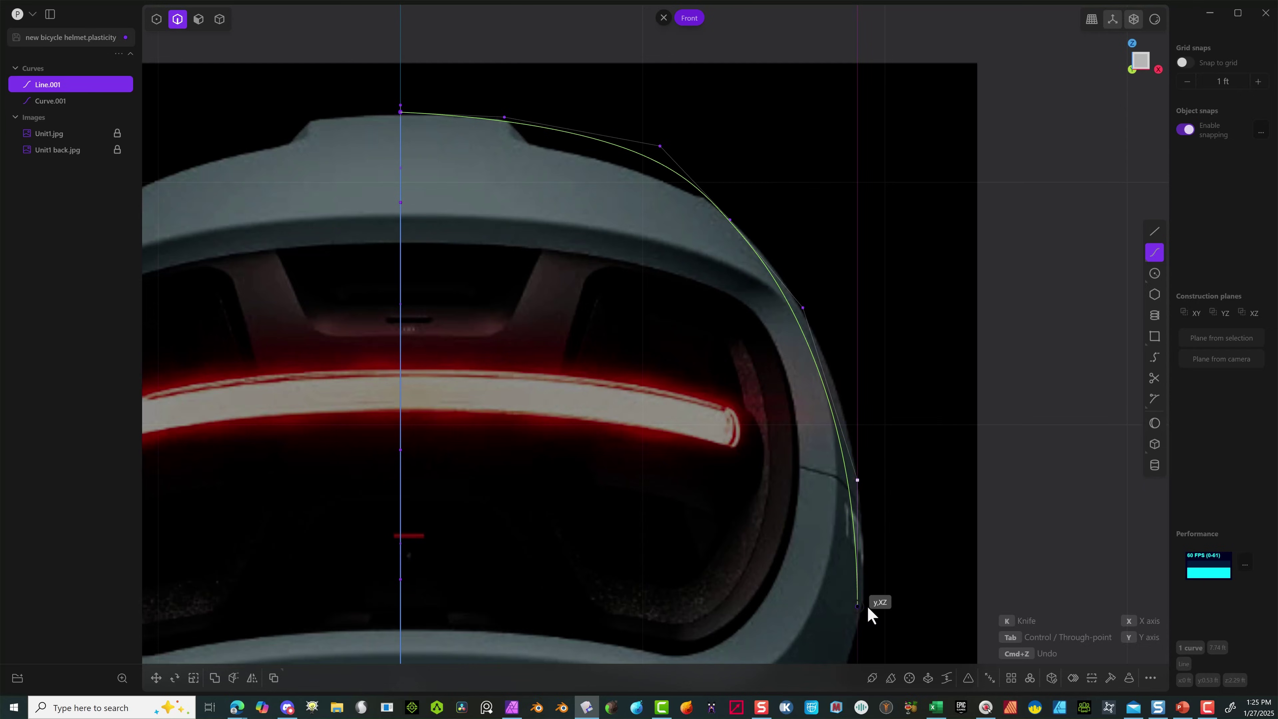
# Place the remaining control points along the helmet's lower side, ending beside the chin strap, and finish the curve.
pyautogui.scroll(-3, 893, 599)
pyautogui.keyDown('shift'); pyautogui.moveTo(736, 448); pyautogui.dragTo(622, 247, button='middle'); pyautogui.keyUp('shift')
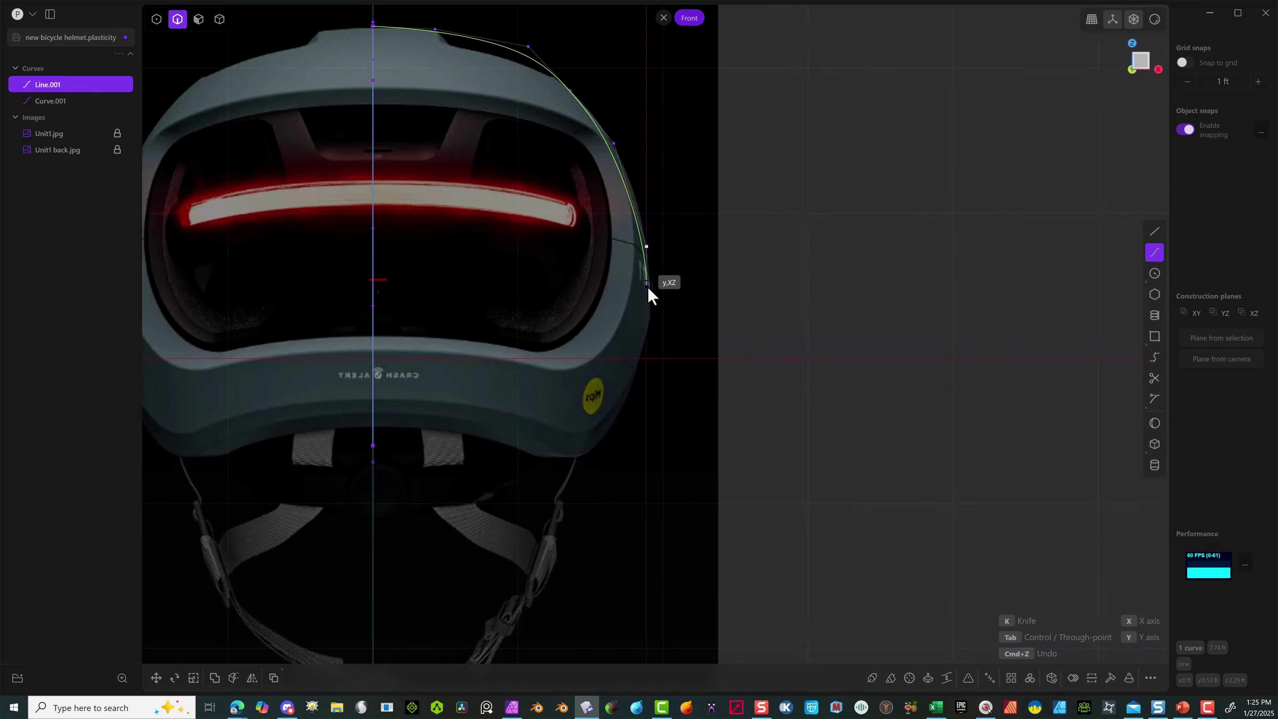
pyautogui.scroll(3, 675, 300)
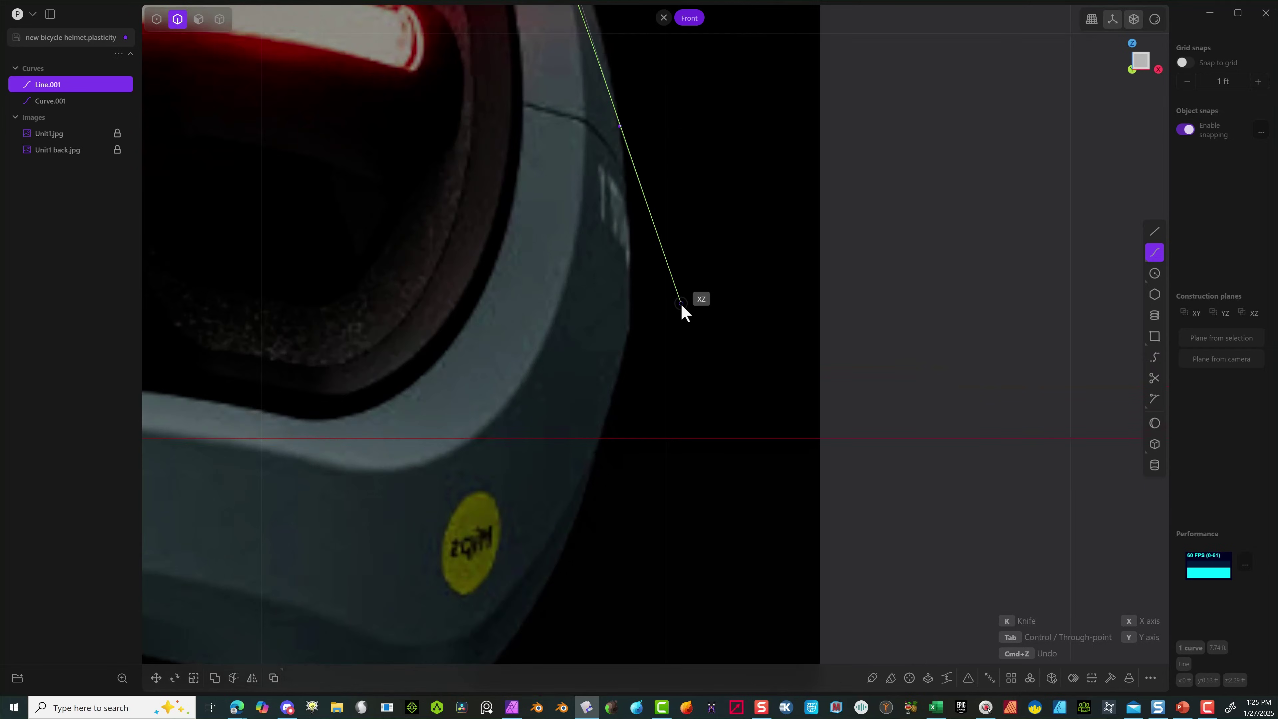
pyautogui.scroll(-5, 629, 332)
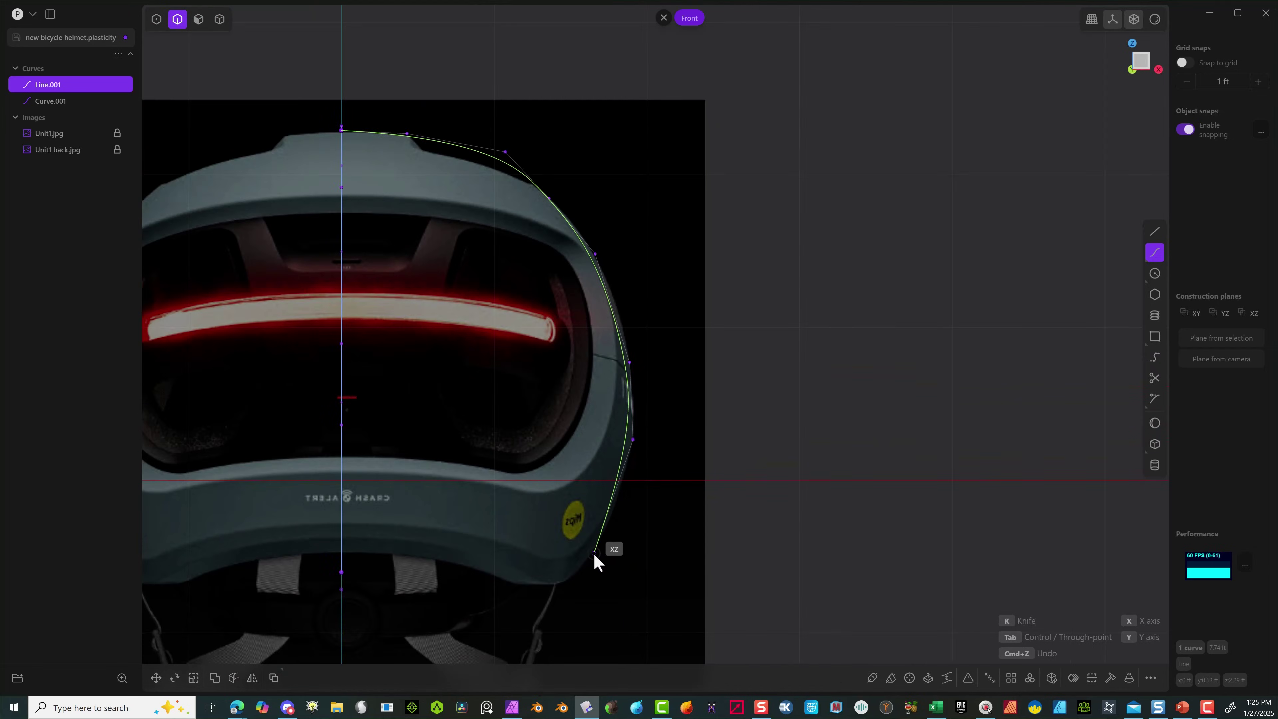
pyautogui.click(595, 552)
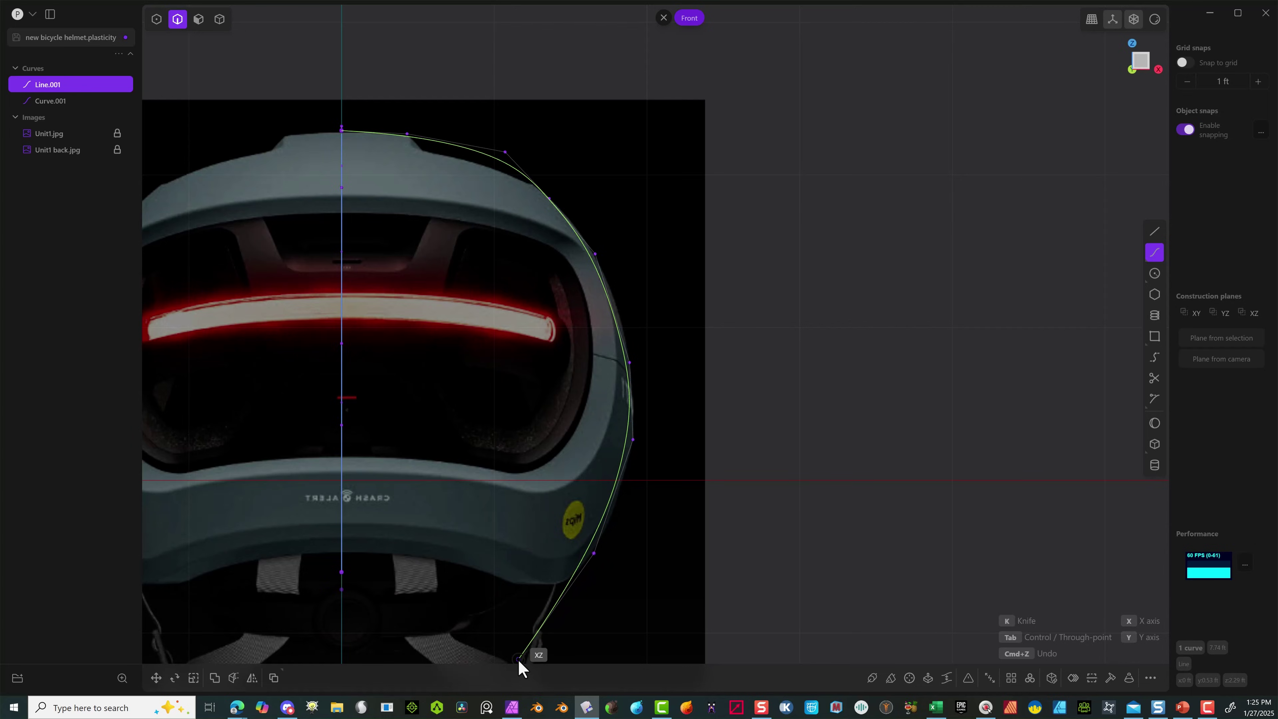
pyautogui.click(519, 660)
pyautogui.press('Return')
pyautogui.scroll(-3, 752, 369)
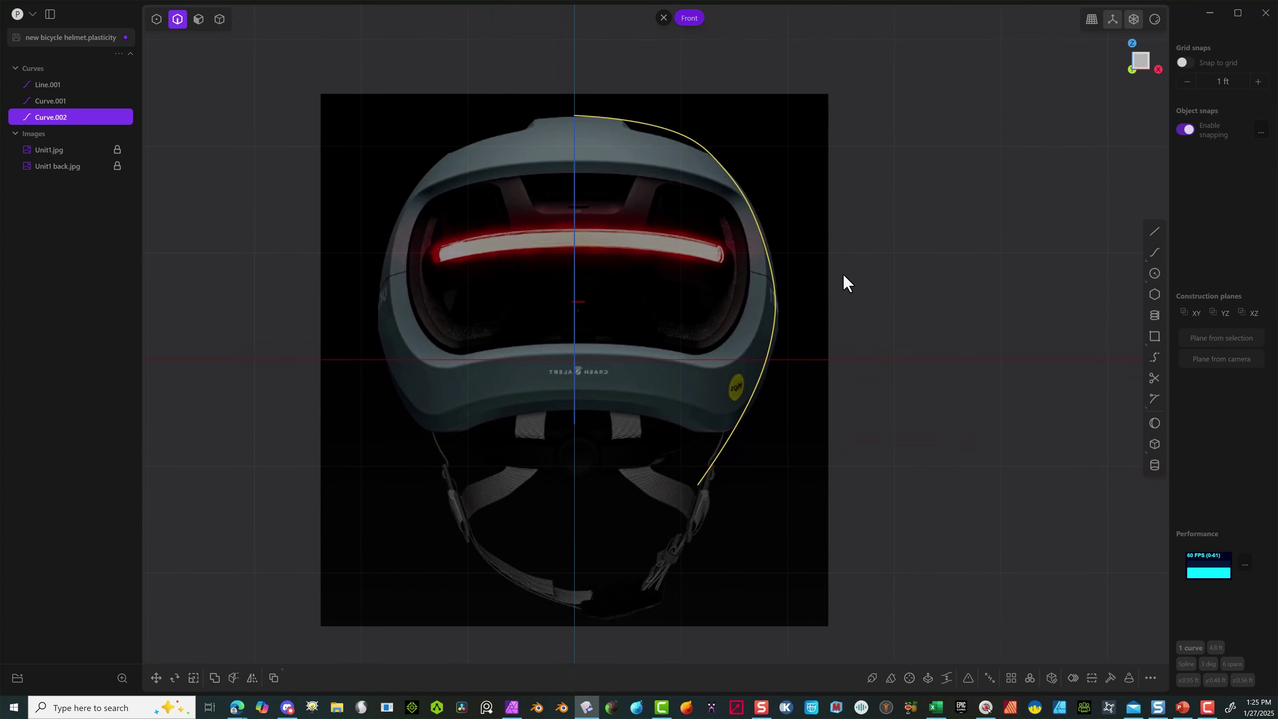
# Show the back-view curve's control points and shift the two on the helmet's upper side, above and beside the seam line, slightly outward.
pyautogui.scroll(5, 843, 273)
pyautogui.scroll(-2, 781, 259)
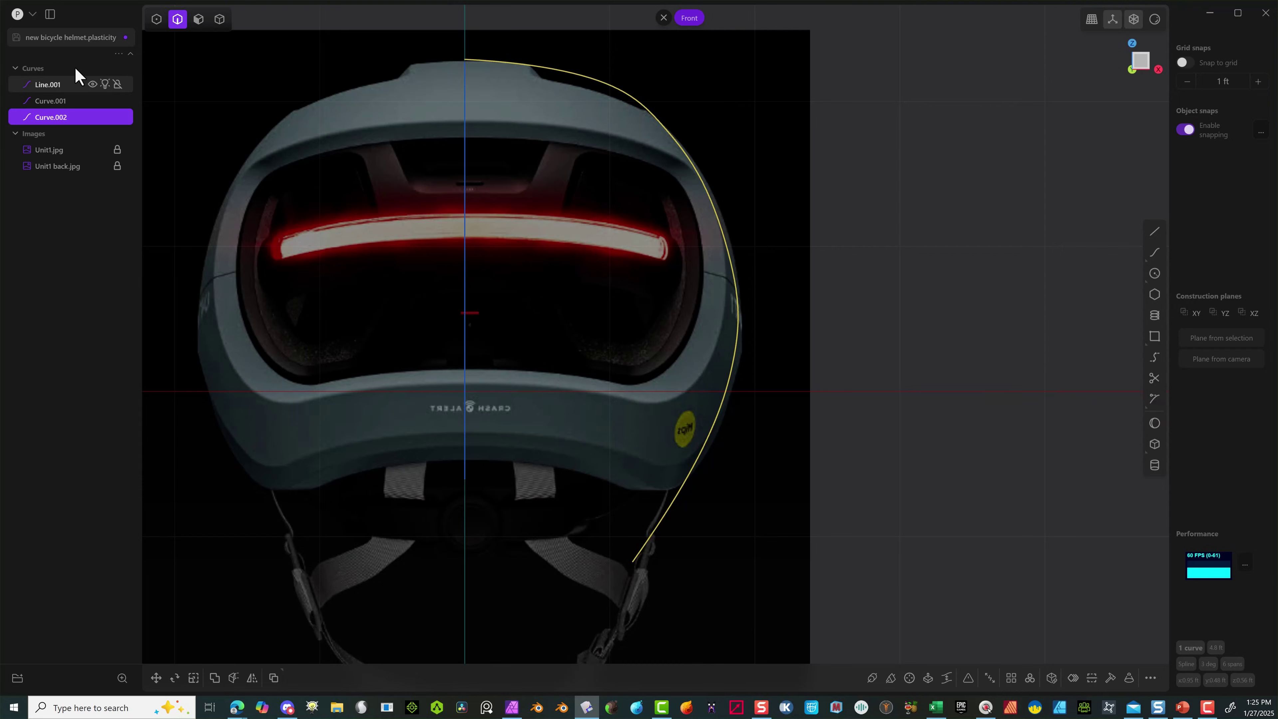
pyautogui.click(156, 21)
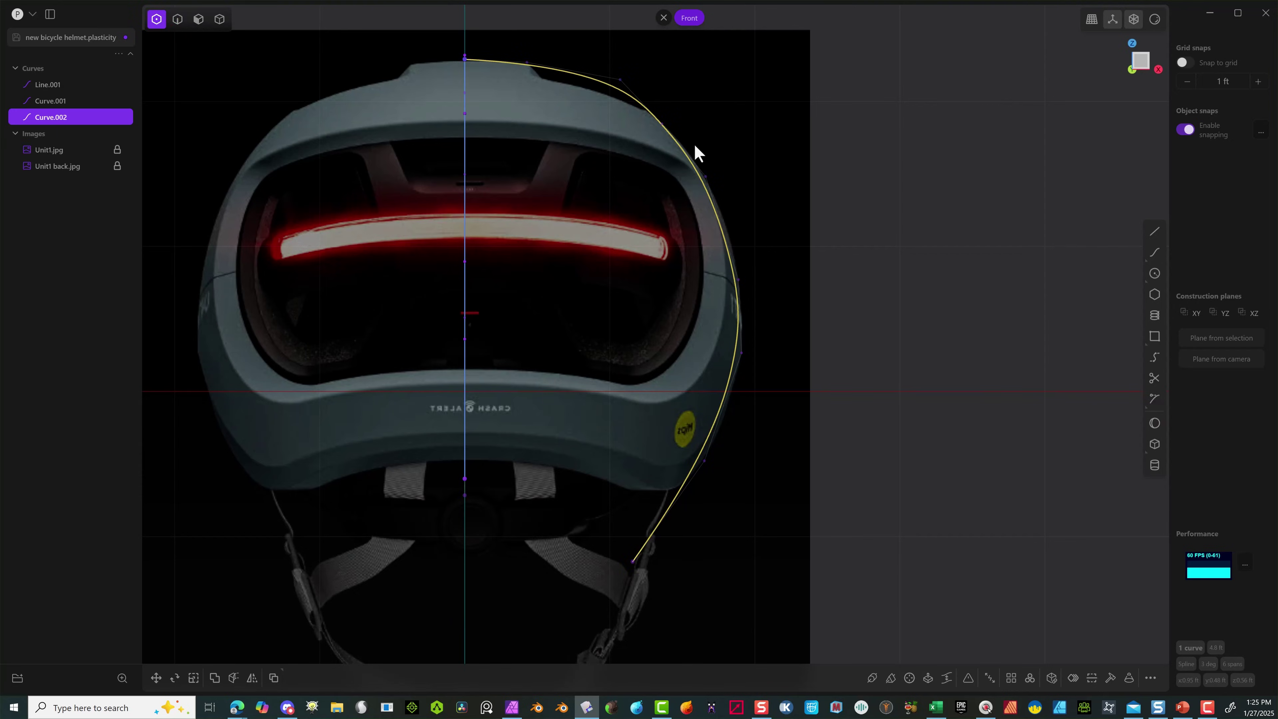
pyautogui.click(709, 176)
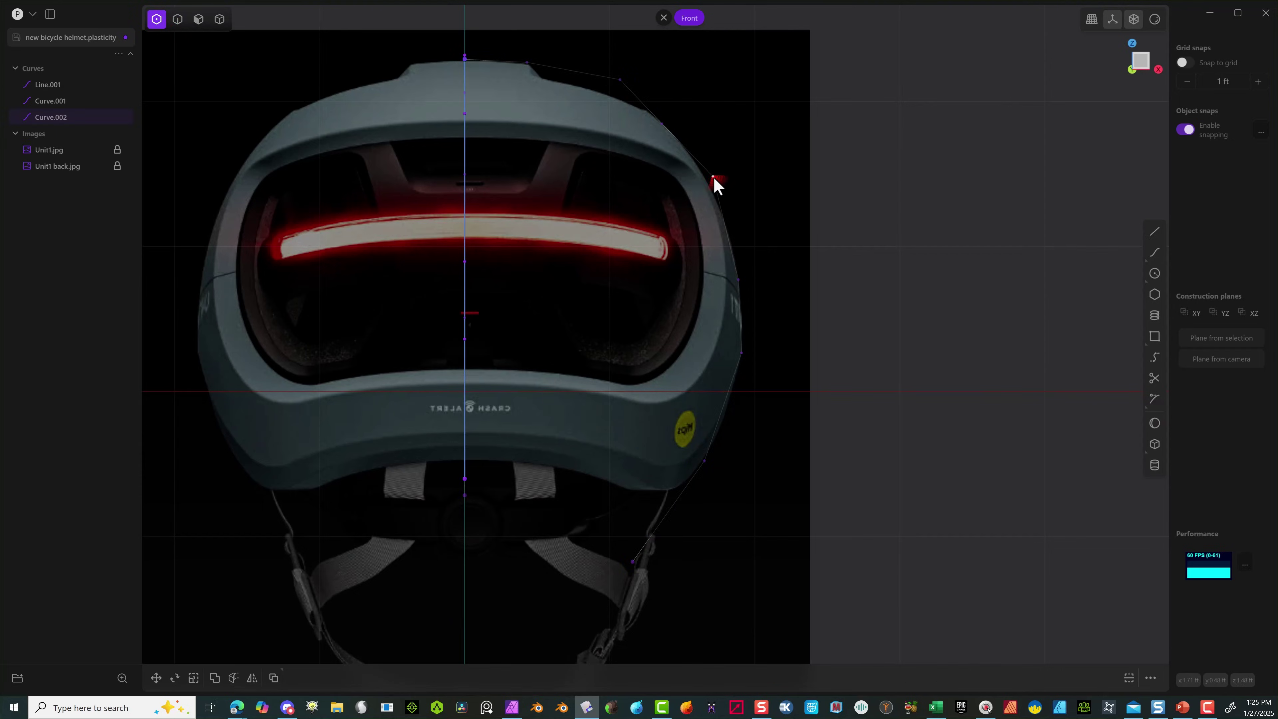
pyautogui.press('Escape')
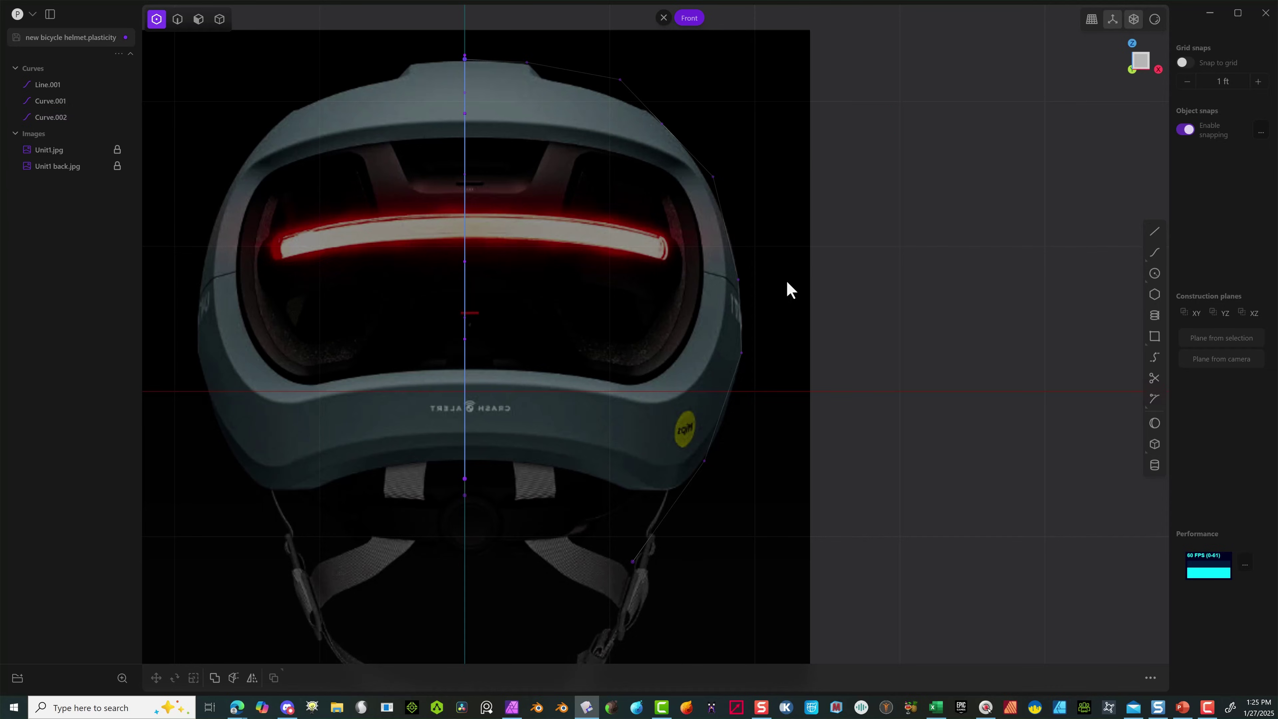
pyautogui.click(744, 284)
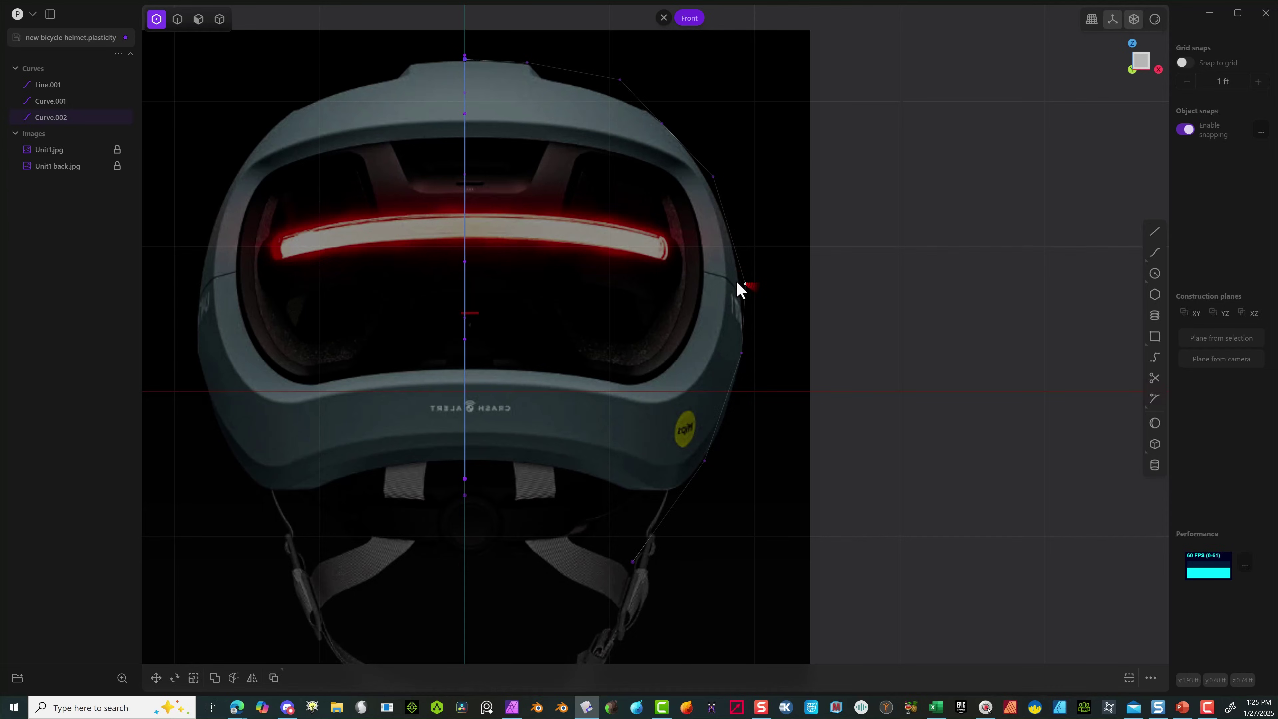
# Reposition the control points along the helmet's lower side and pull the curve's end point inward past the chin strap.
pyautogui.click(747, 365)
pyautogui.click(744, 357)
pyautogui.click(700, 469)
pyautogui.moveTo(632, 562); pyautogui.dragTo(614, 567)
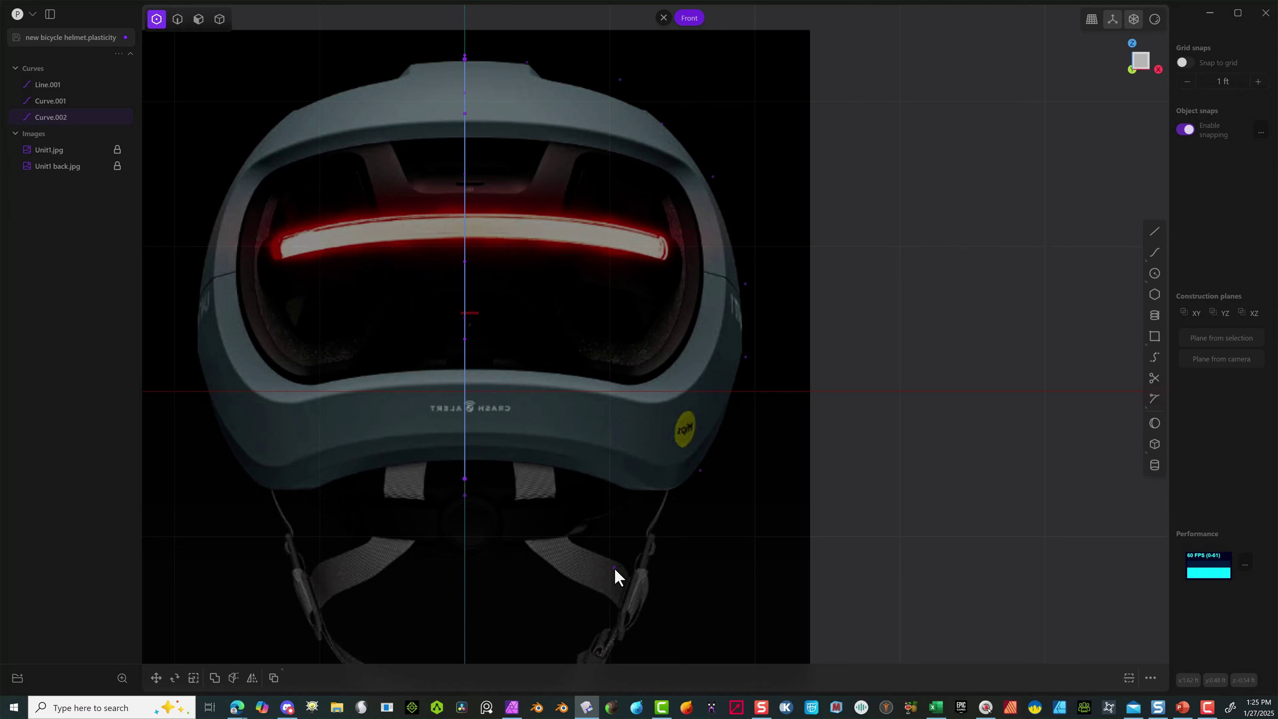
pyautogui.click(701, 471)
# Hide both reference images to inspect the bare curves in 3D, and show only Unit1 back.jpg again in the front view.
pyautogui.moveTo(705, 223); pyautogui.dragTo(684, 240, button='middle')
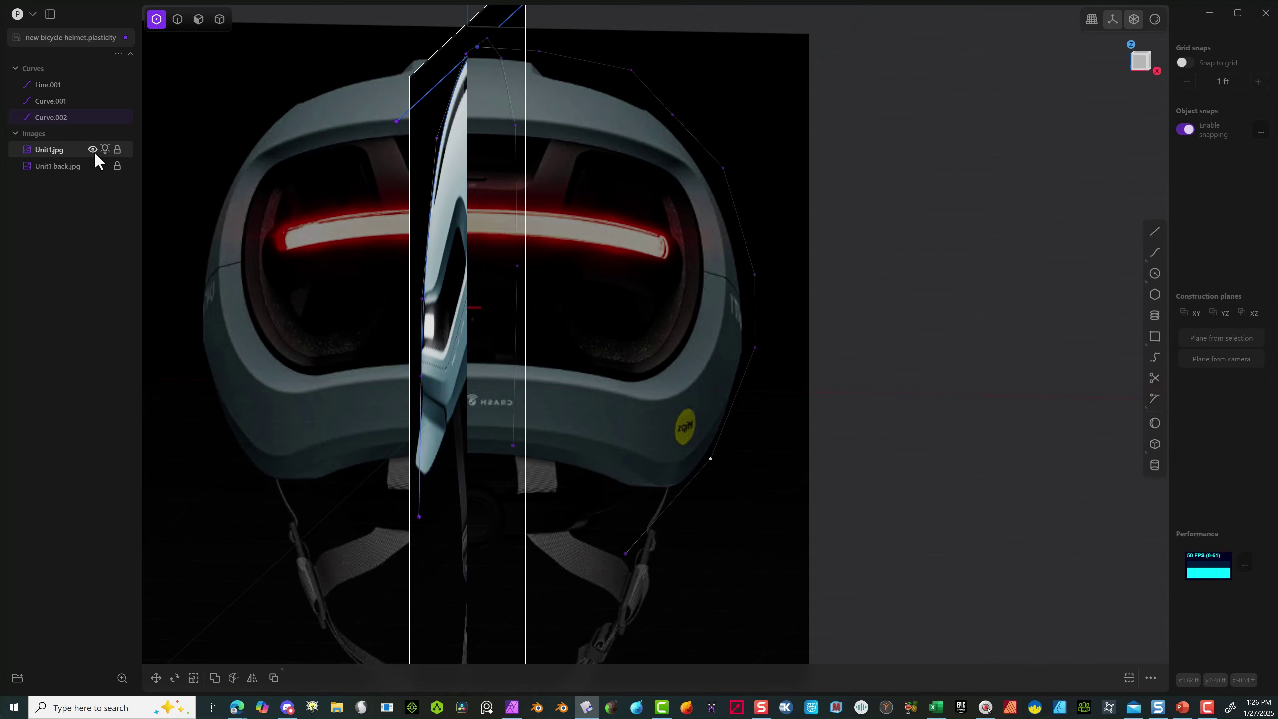
pyautogui.click(92, 150)
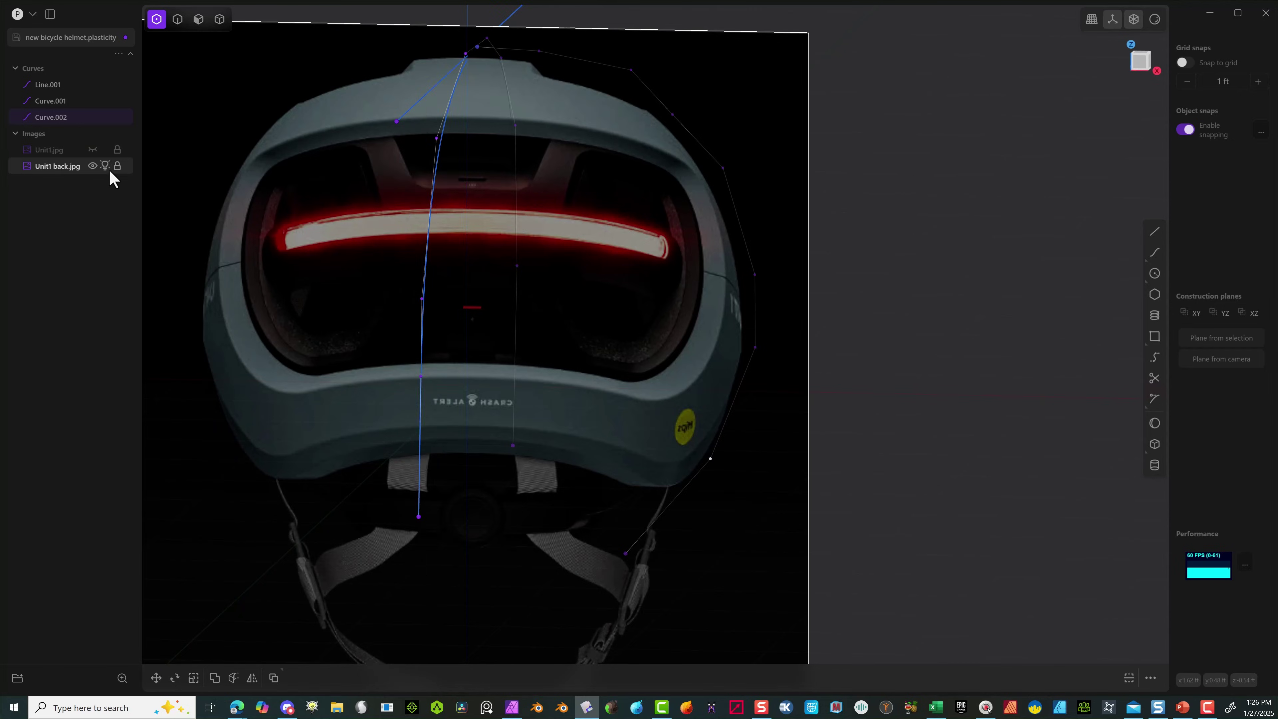
pyautogui.click(92, 165)
pyautogui.moveTo(704, 192); pyautogui.dragTo(730, 171, button='middle')
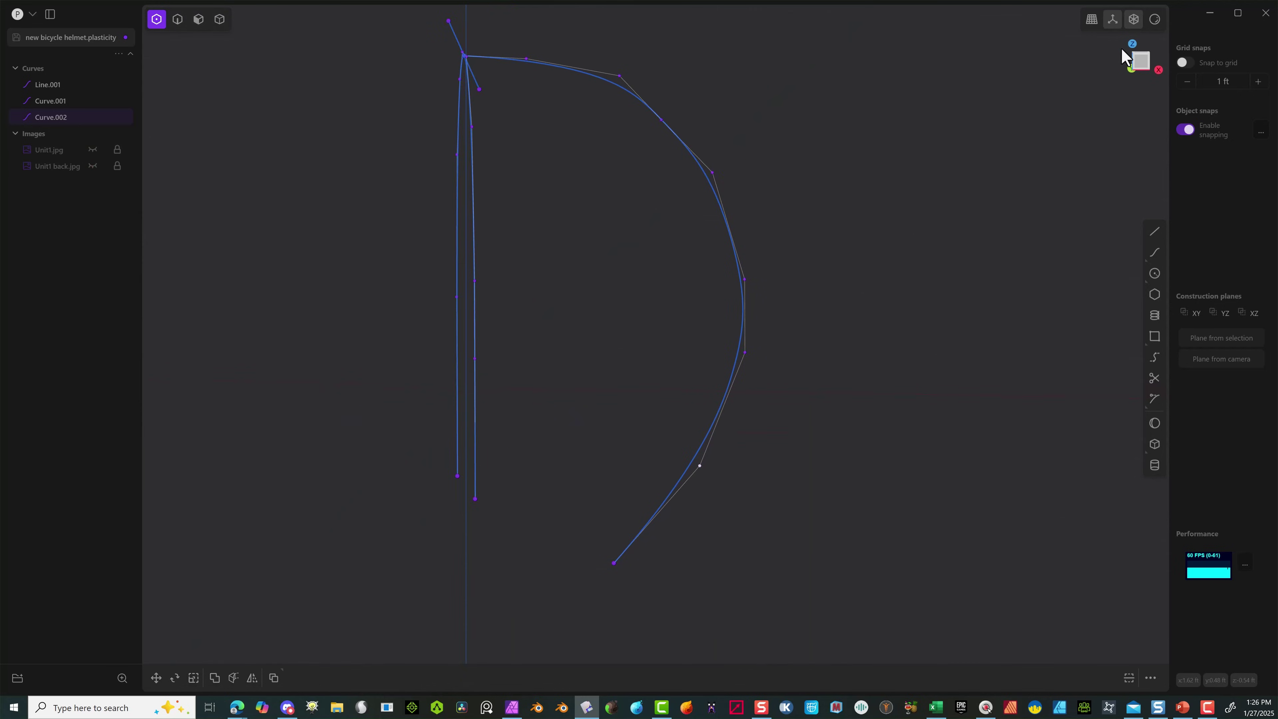
pyautogui.click(1142, 59)
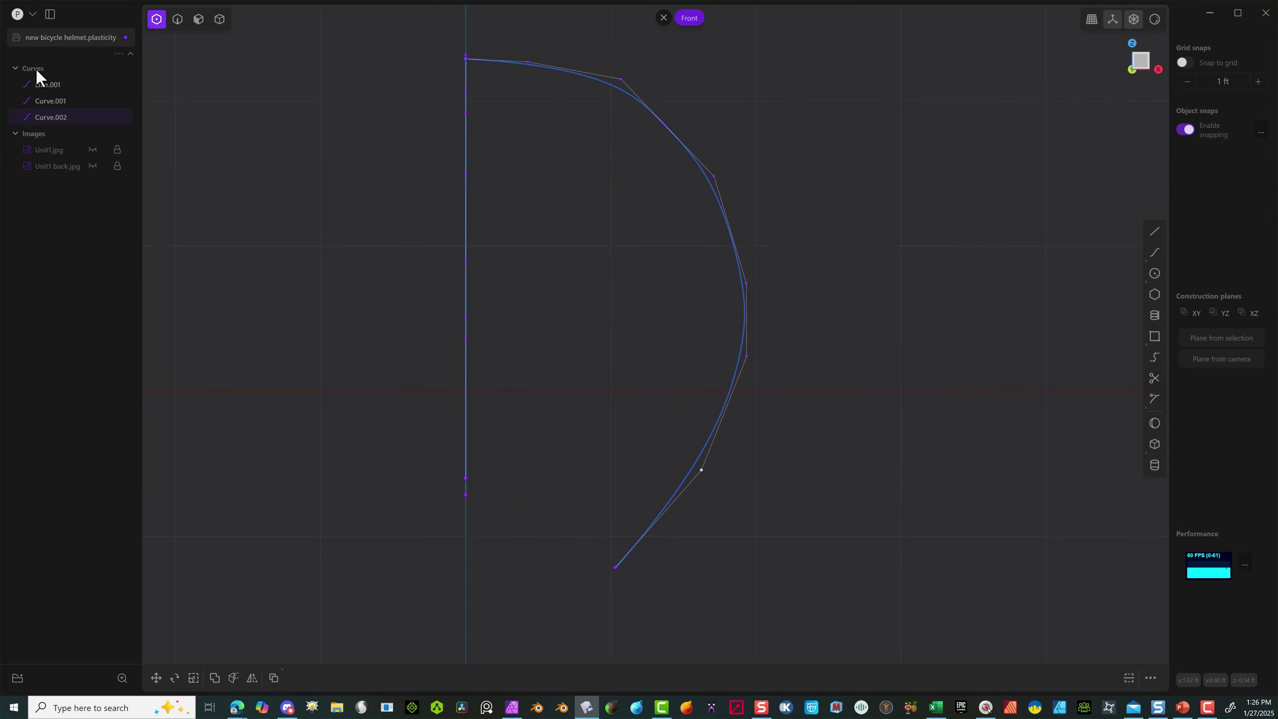
pyautogui.click(92, 165)
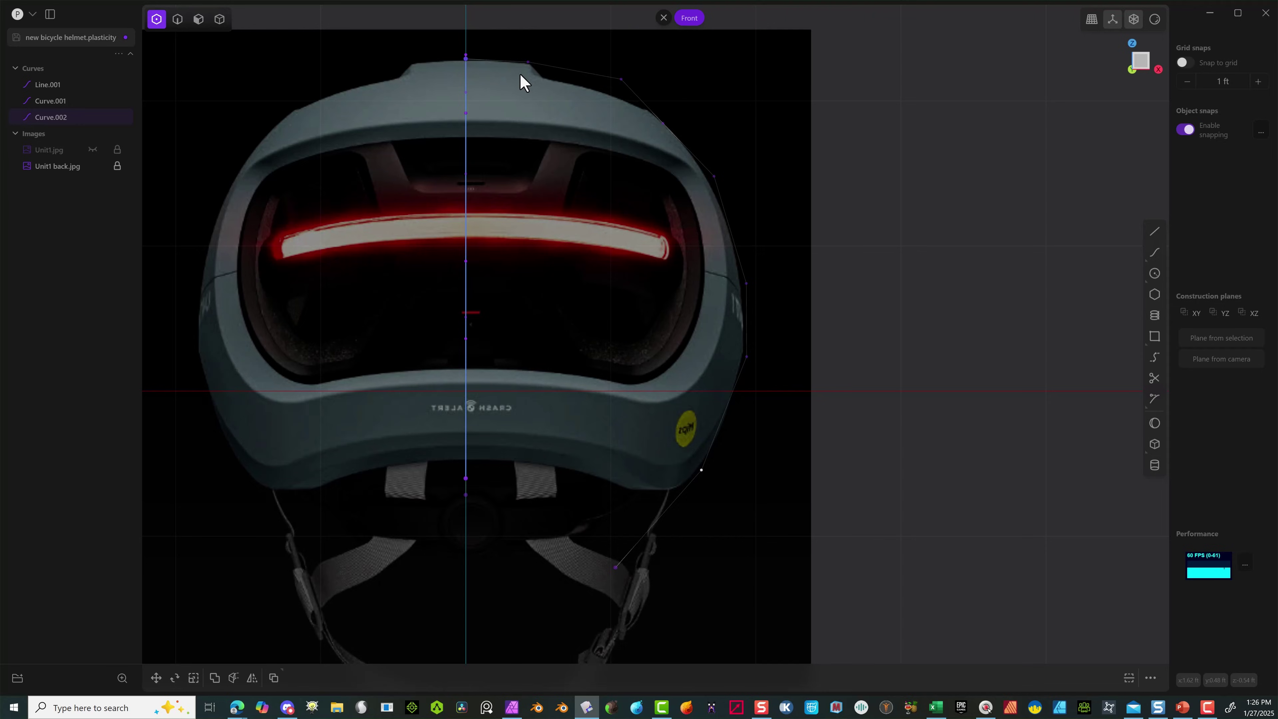
# Compare the back-view curve with the silhouette, nudge its shoulder control point slightly outward, and undo the last stray change.
pyautogui.click(177, 20)
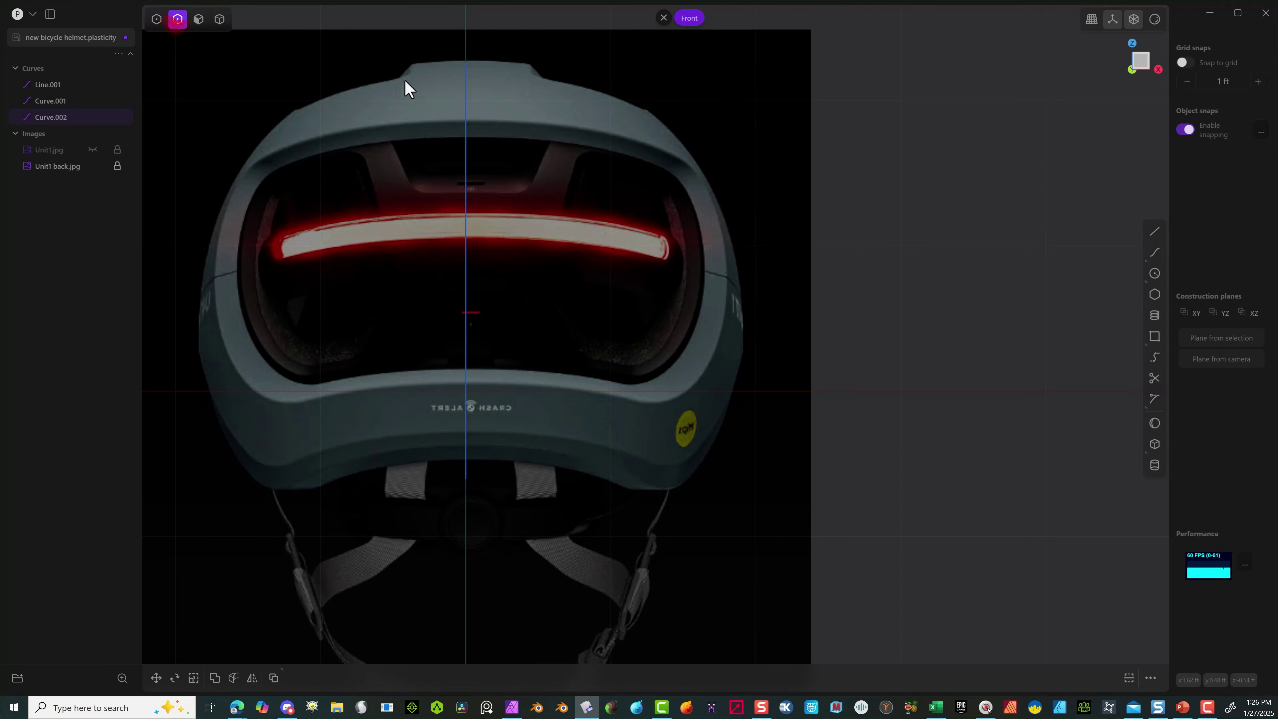
pyautogui.click(561, 83)
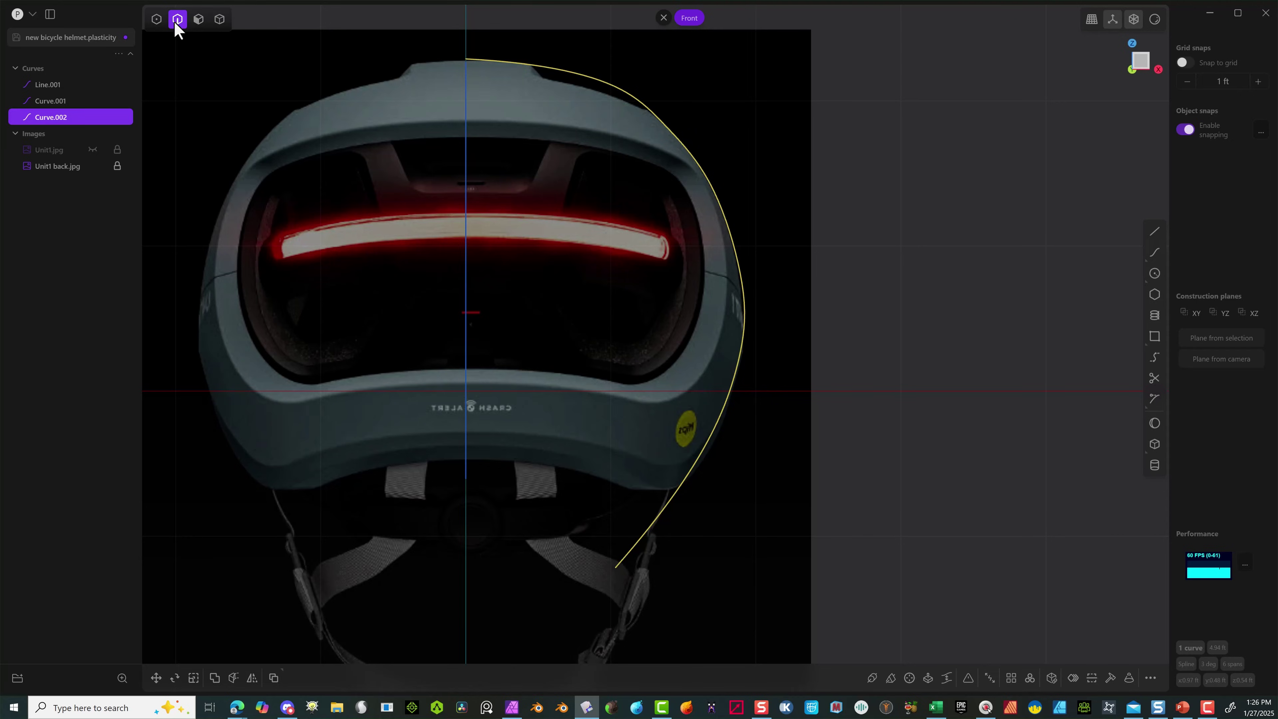
pyautogui.press('1')
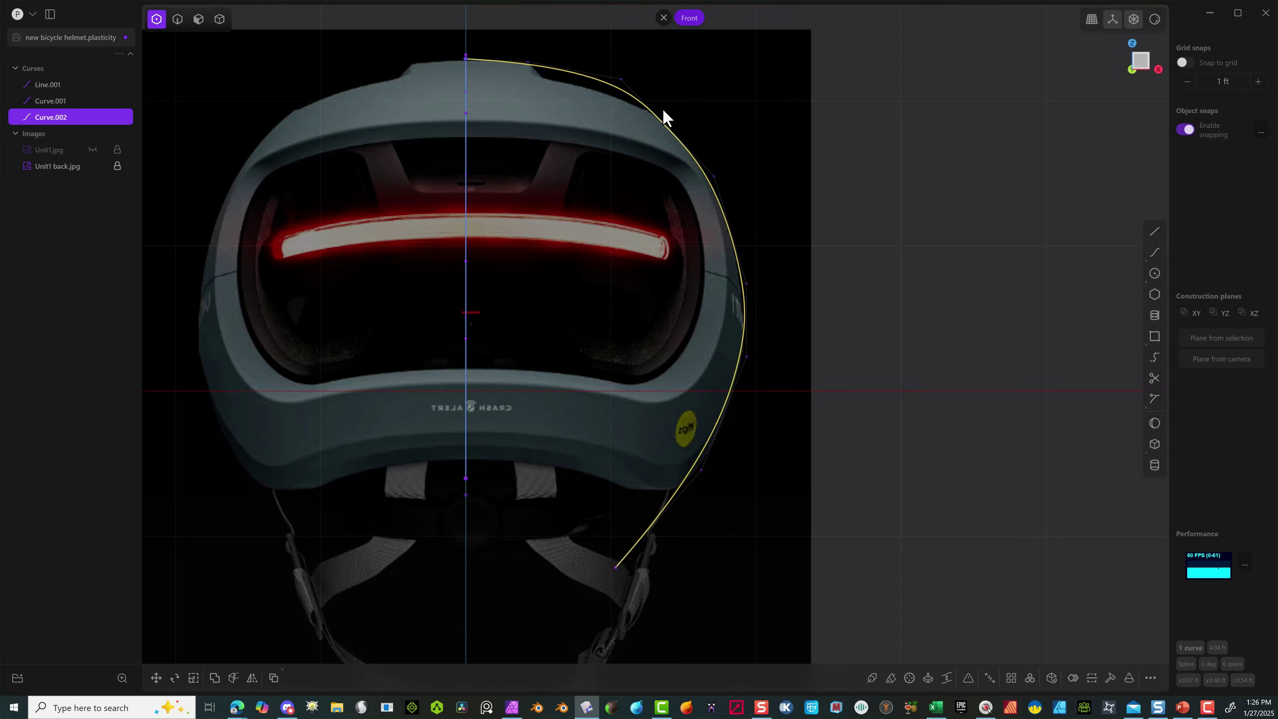
pyautogui.click(667, 123)
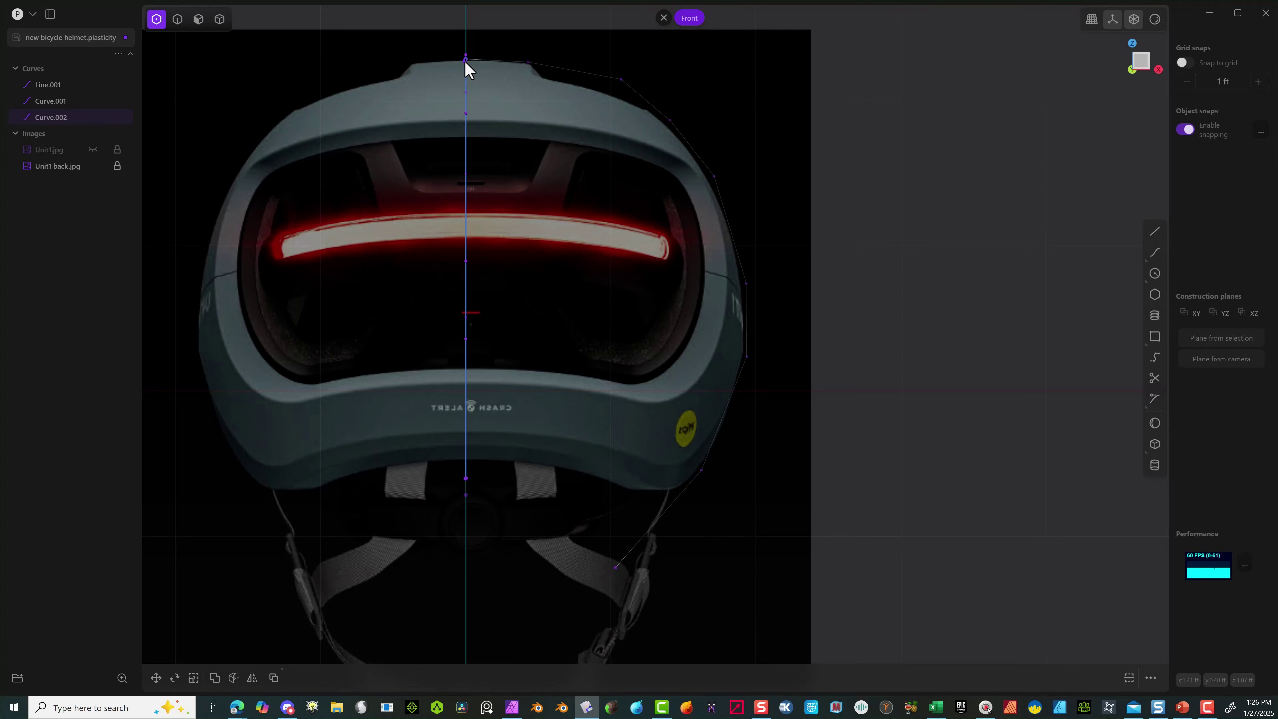
pyautogui.hotkey('ctrl', 'z')
# Lower the curve's start point at the crown onto the shell's top edge and raise the neighbouring control point level with it.
pyautogui.scroll(5, 468, 64)
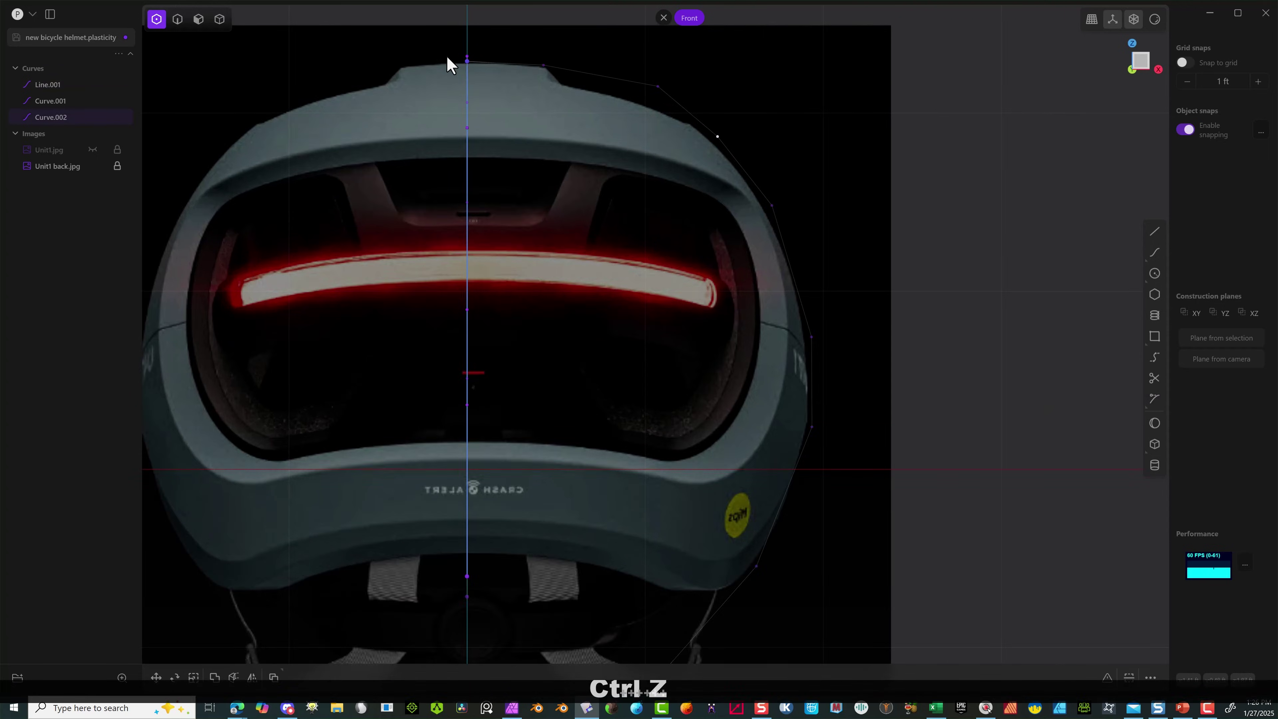
pyautogui.scroll(5, 487, 63)
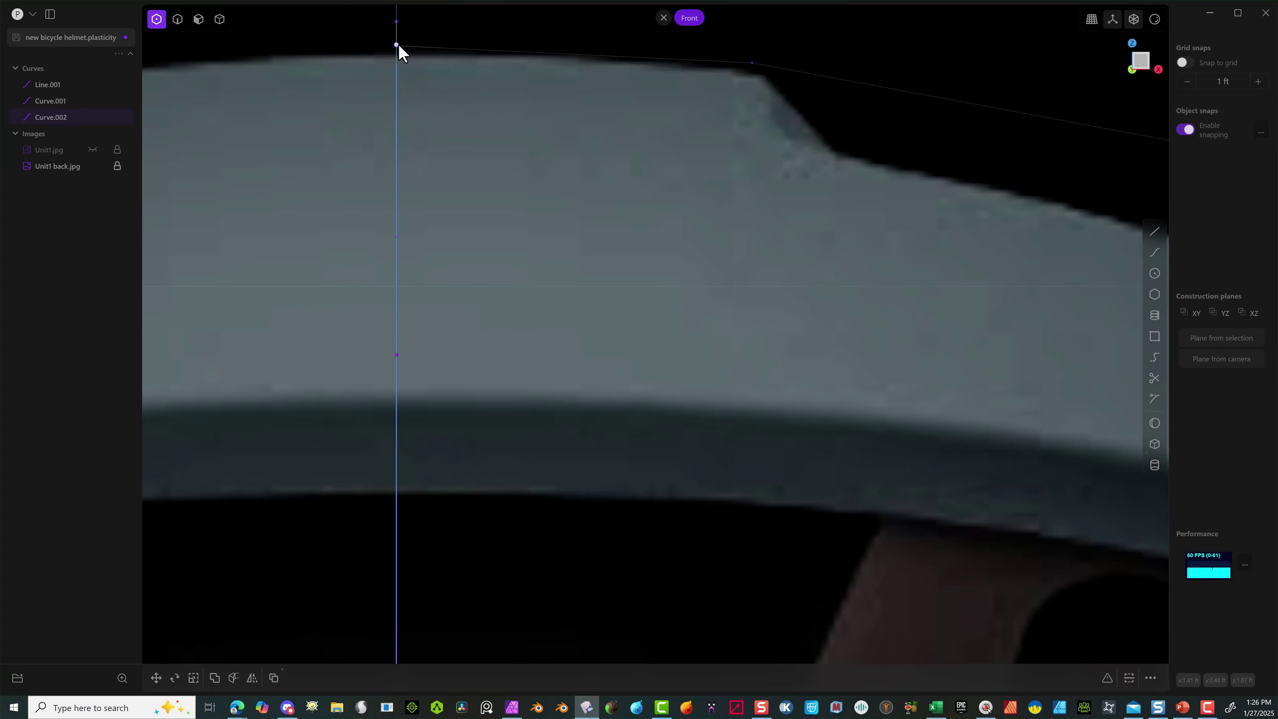
pyautogui.click(396, 57)
pyautogui.moveTo(395, 53); pyautogui.dragTo(396, 56)
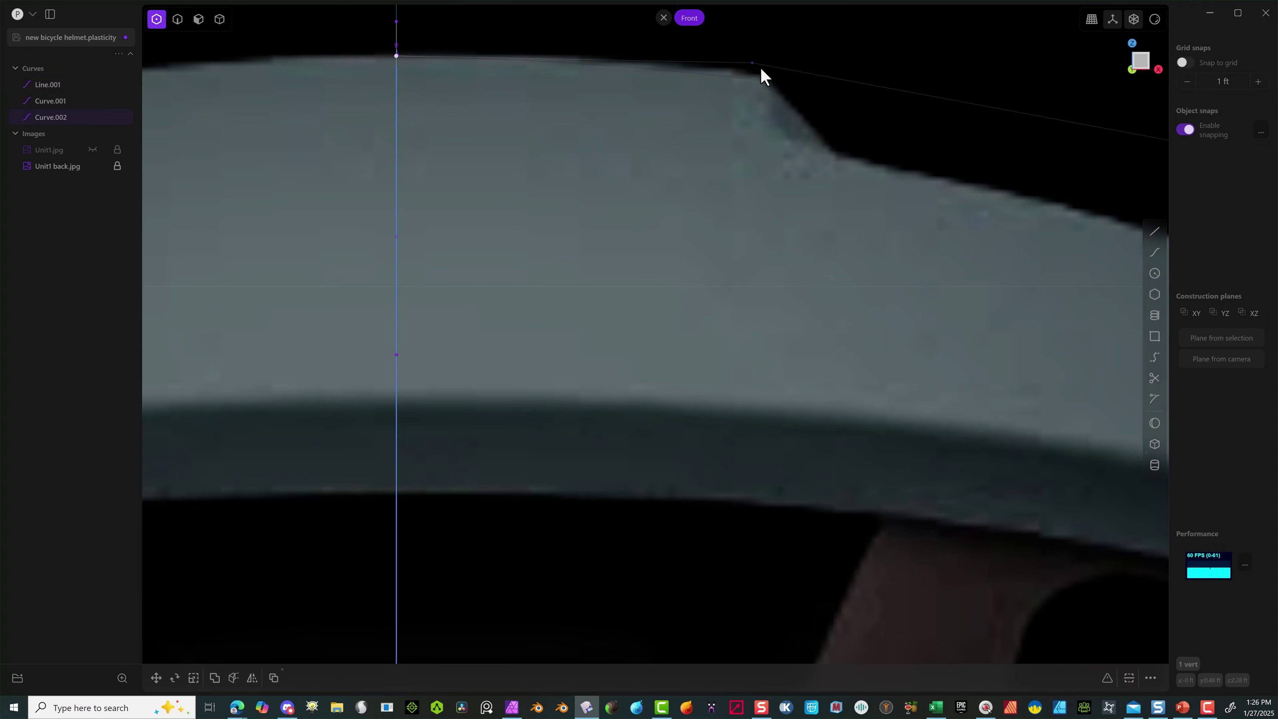
pyautogui.moveTo(753, 62); pyautogui.dragTo(753, 58)
pyautogui.scroll(-5, 714, 118)
pyautogui.scroll(-6, 781, 260)
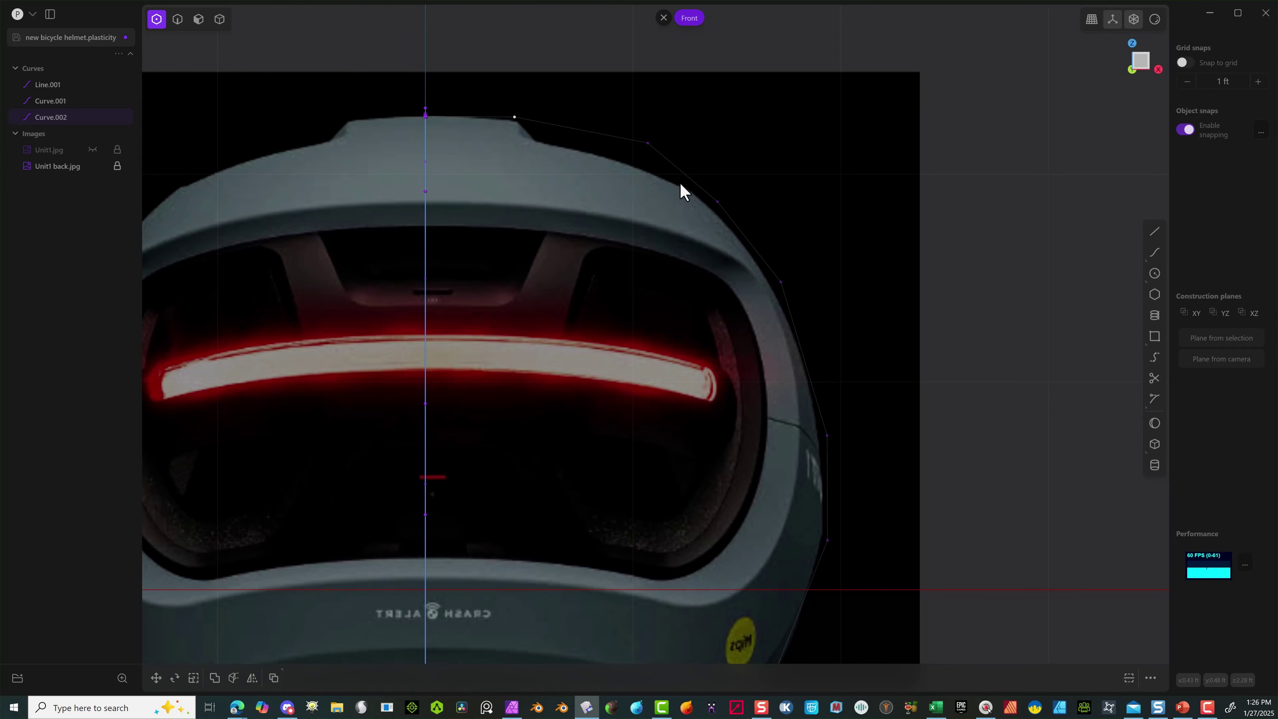
# Pull the curve's two shoulder control points slightly inward toward the helmet's outline and check the whole curve against the silhouette.
pyautogui.click(177, 19)
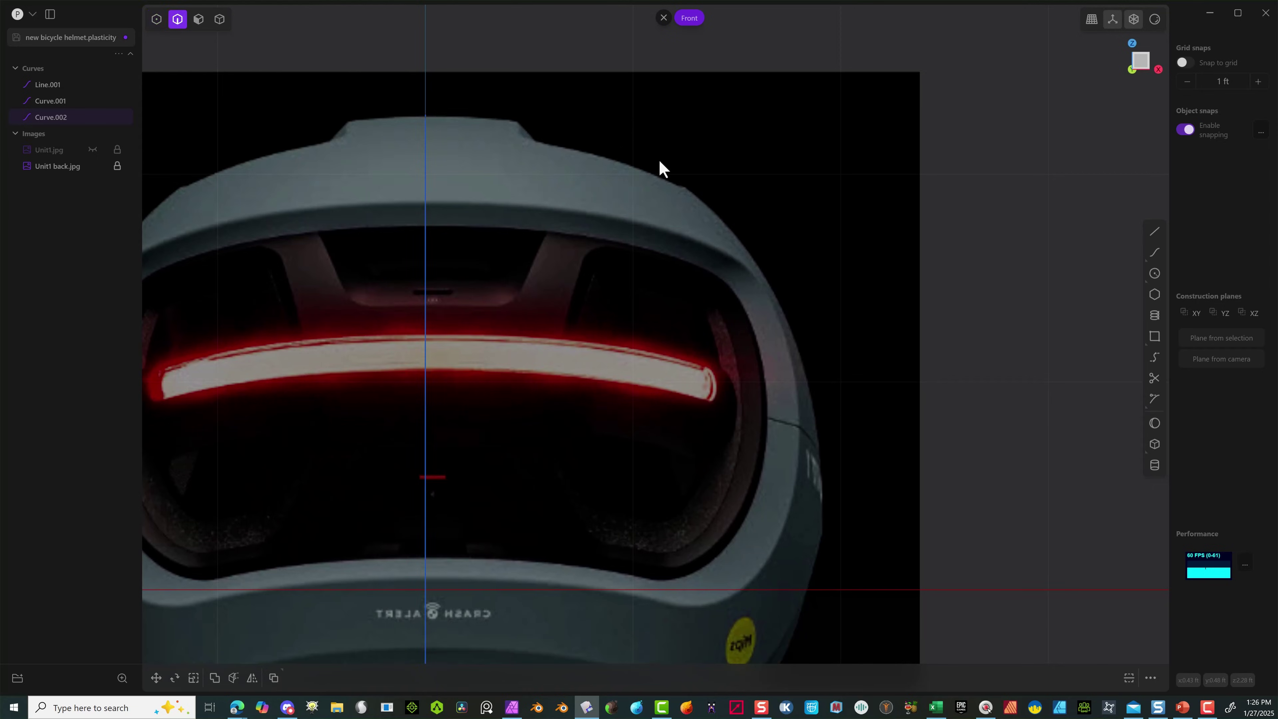
pyautogui.moveTo(740, 108); pyautogui.dragTo(598, 235)
pyautogui.scroll(4, 686, 176)
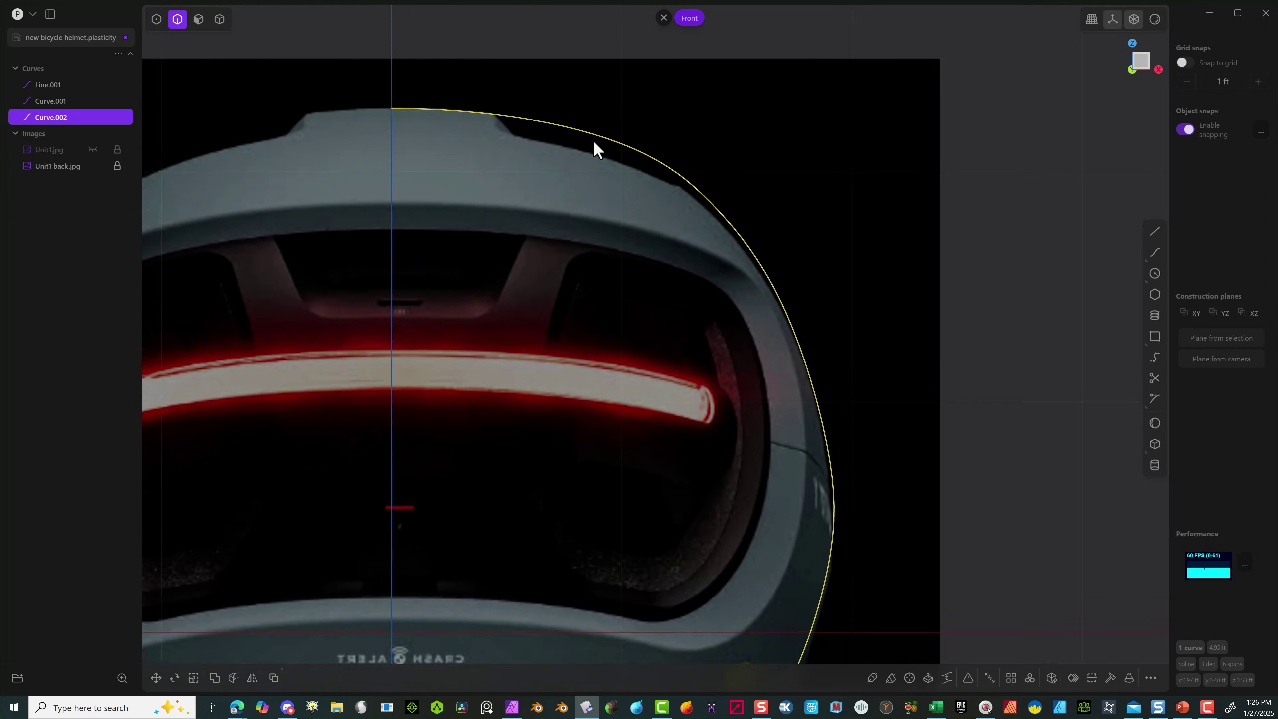
pyautogui.click(156, 26)
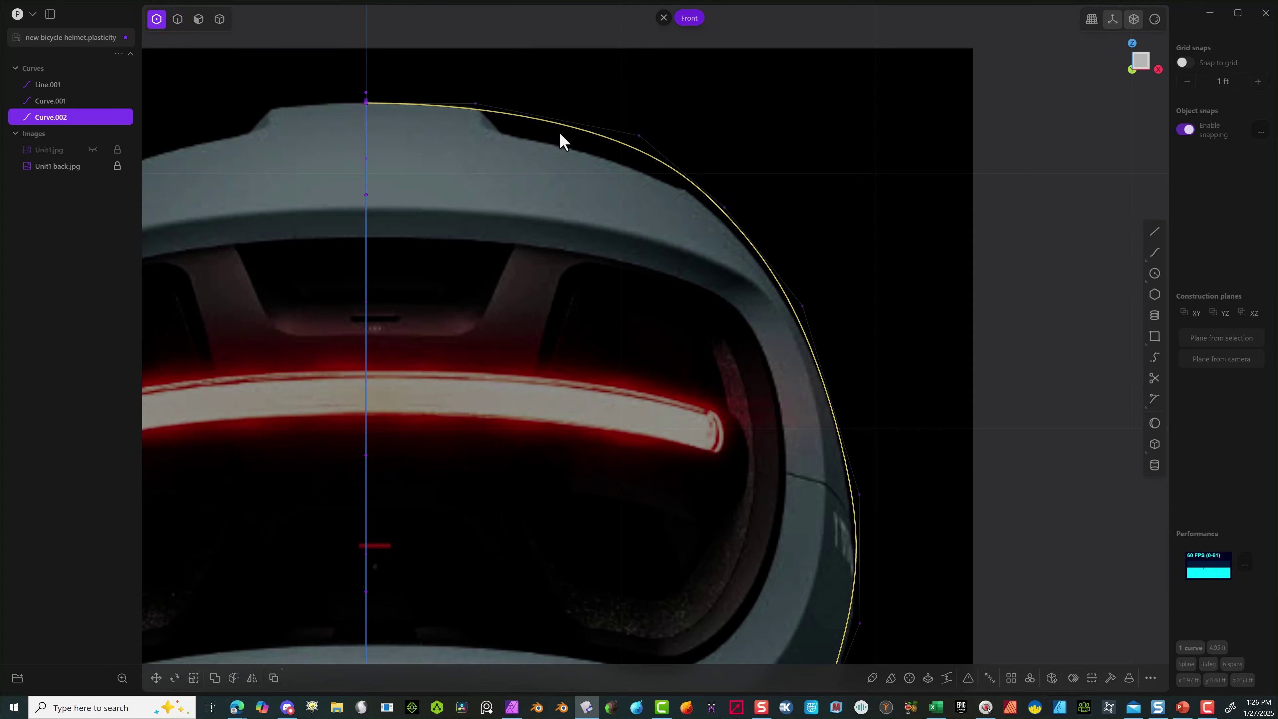
pyautogui.moveTo(638, 136); pyautogui.dragTo(624, 140)
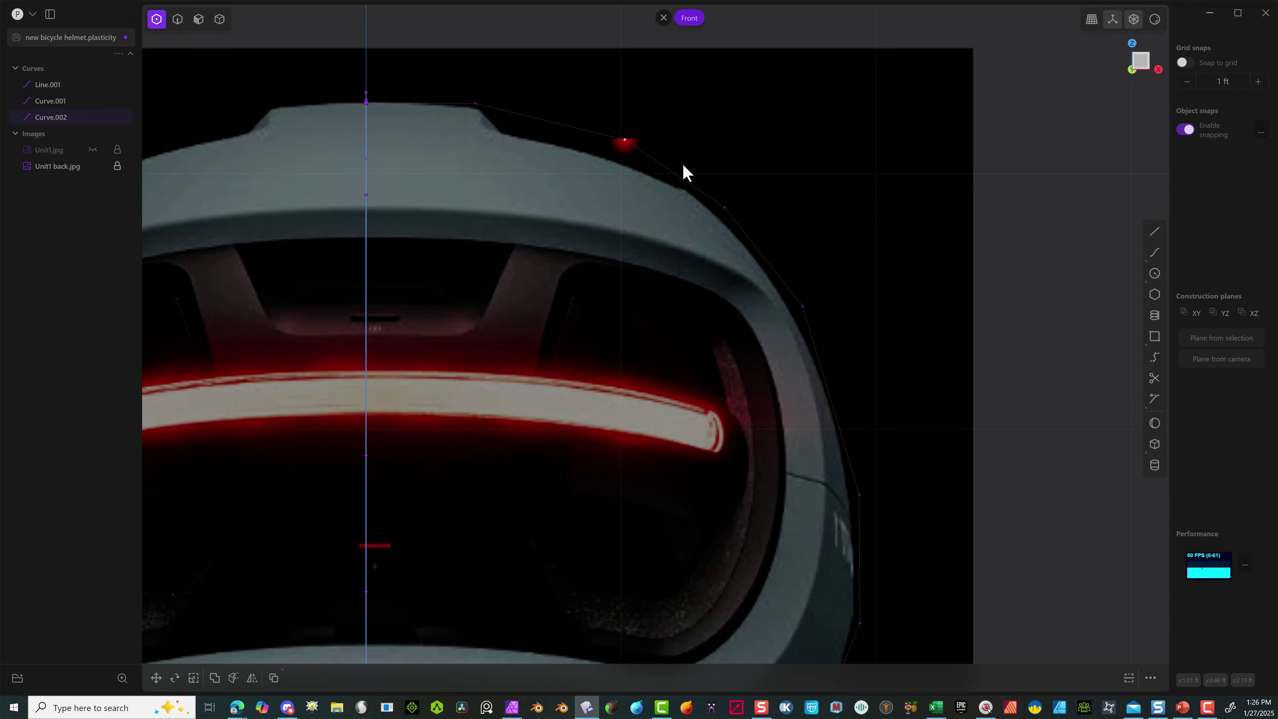
pyautogui.click(723, 220)
pyautogui.click(719, 213)
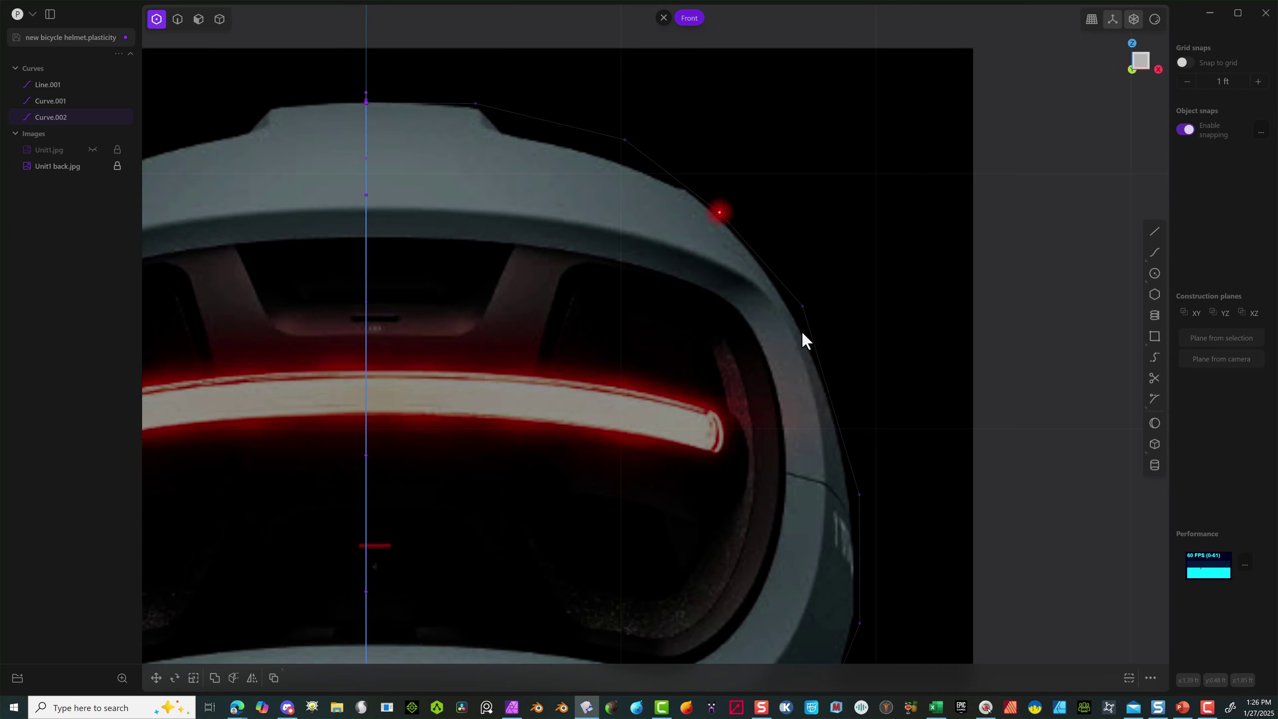
pyautogui.click(177, 20)
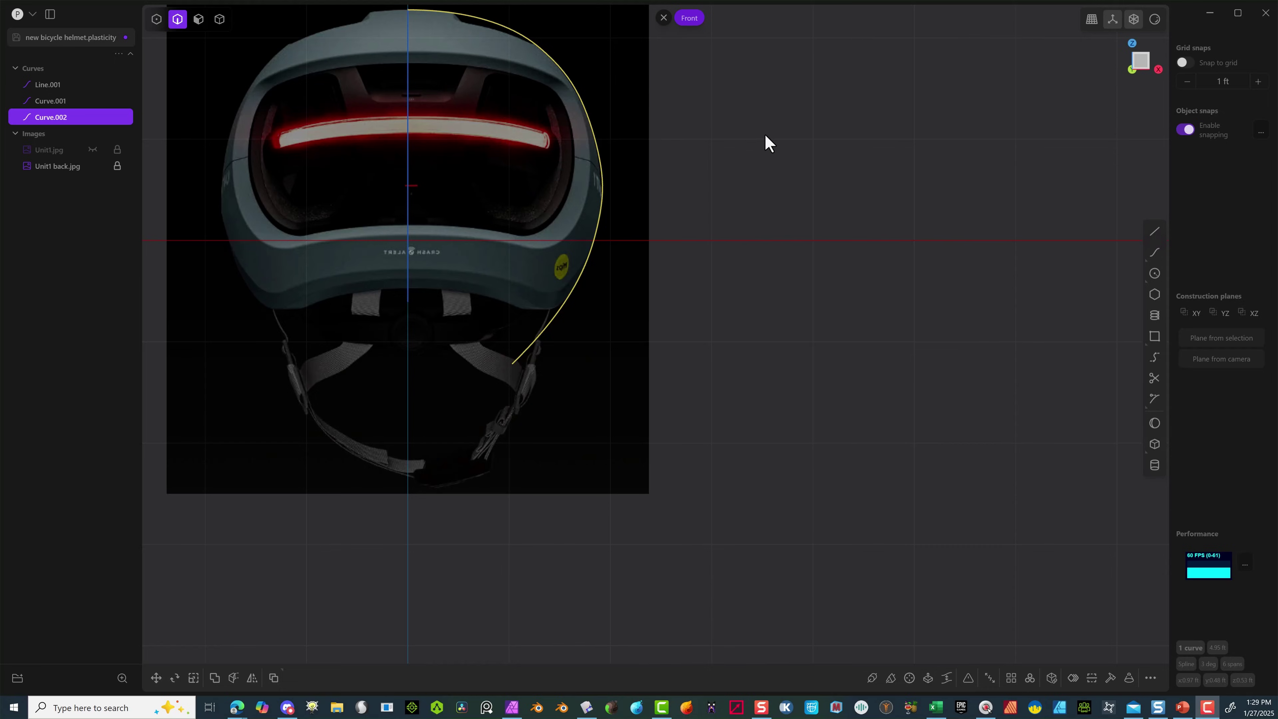
pyautogui.scroll(1, 764, 135)
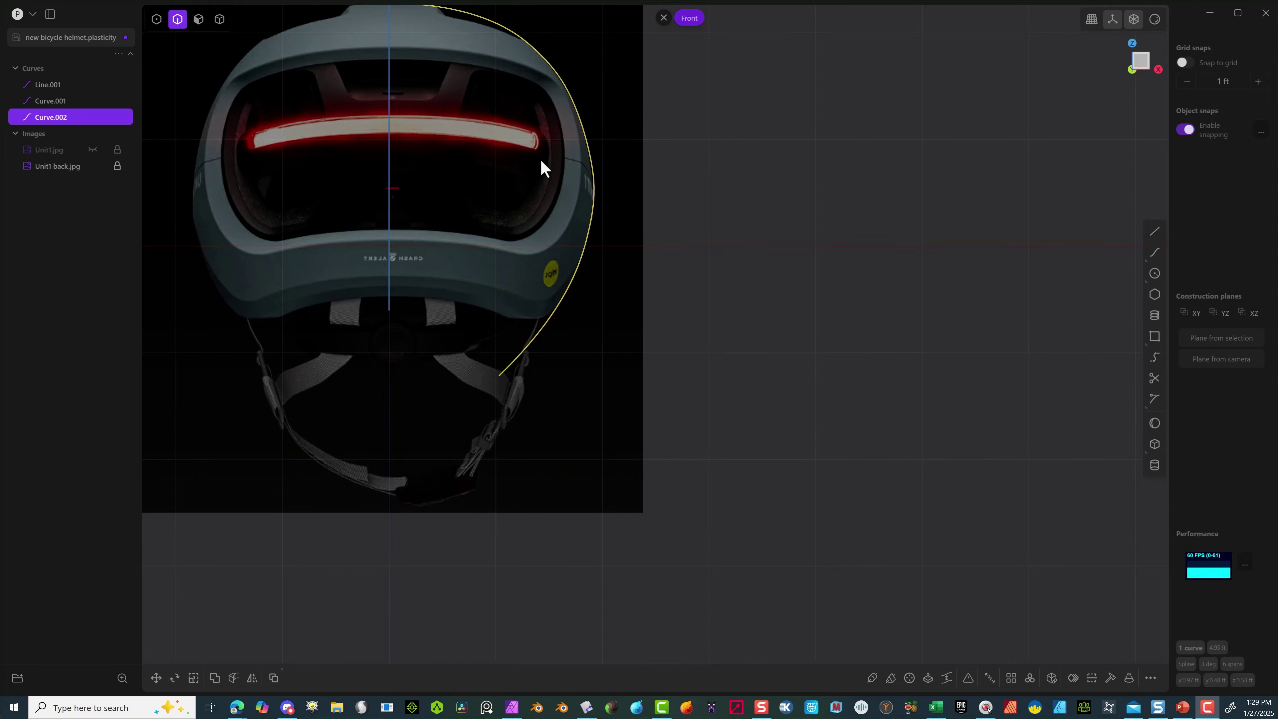
pyautogui.scroll(1, 579, 98)
pyautogui.moveTo(662, 103); pyautogui.dragTo(769, 228, button='right')
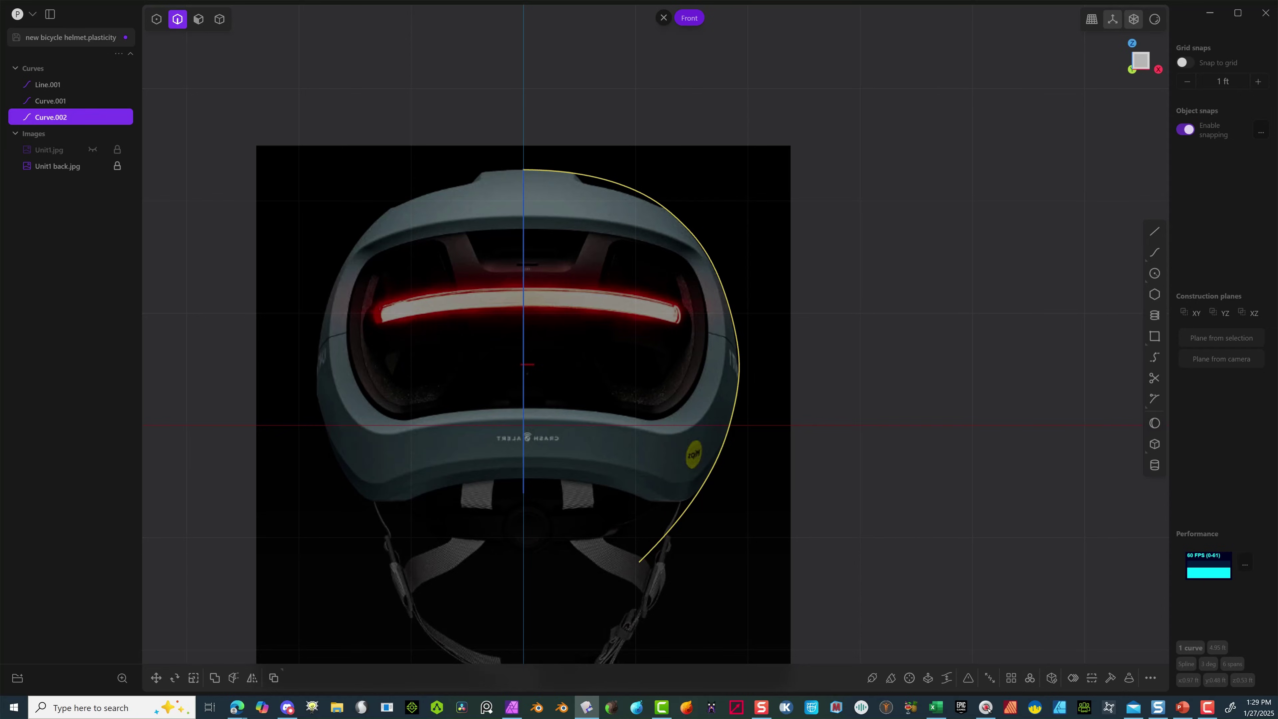
# Lower the side-profile curve Curve.001 about 0.006 ft along Z so its crown meets the horizontal guide line.
pyautogui.moveTo(864, 314); pyautogui.dragTo(921, 145, button='middle')
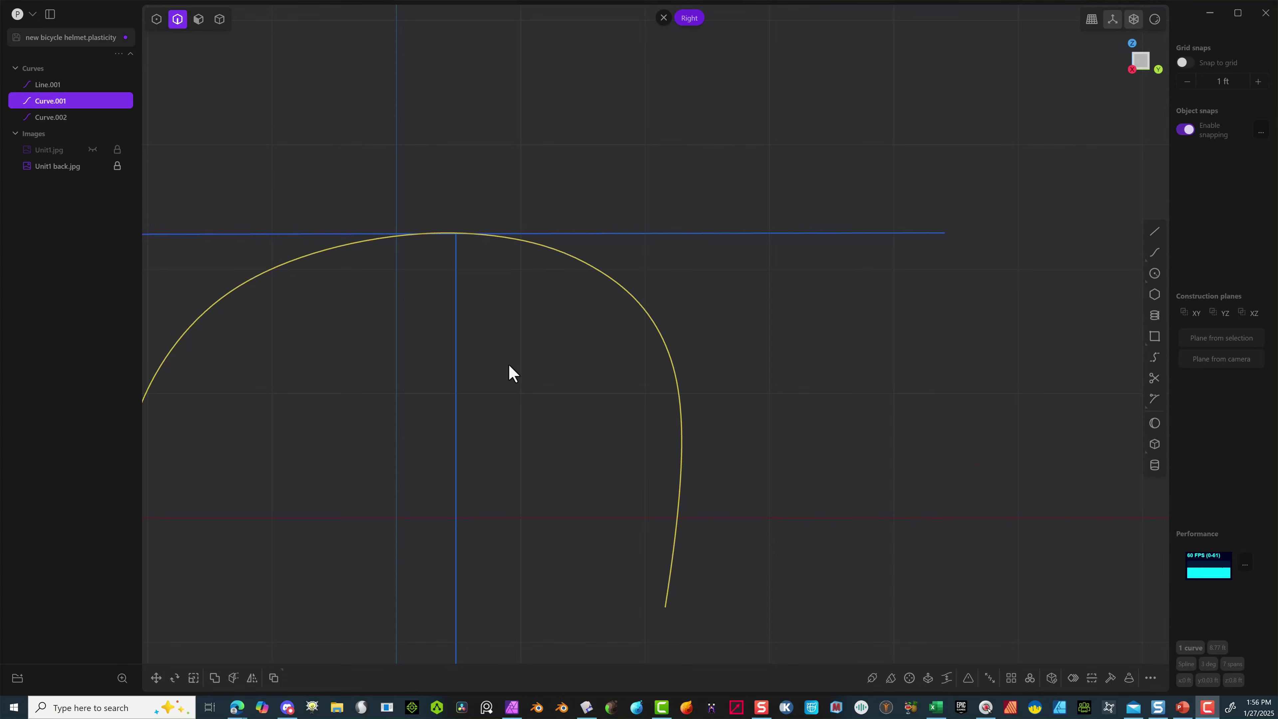
pyautogui.moveTo(510, 371); pyautogui.dragTo(464, 140, button='middle')
pyautogui.scroll(8, 453, 91)
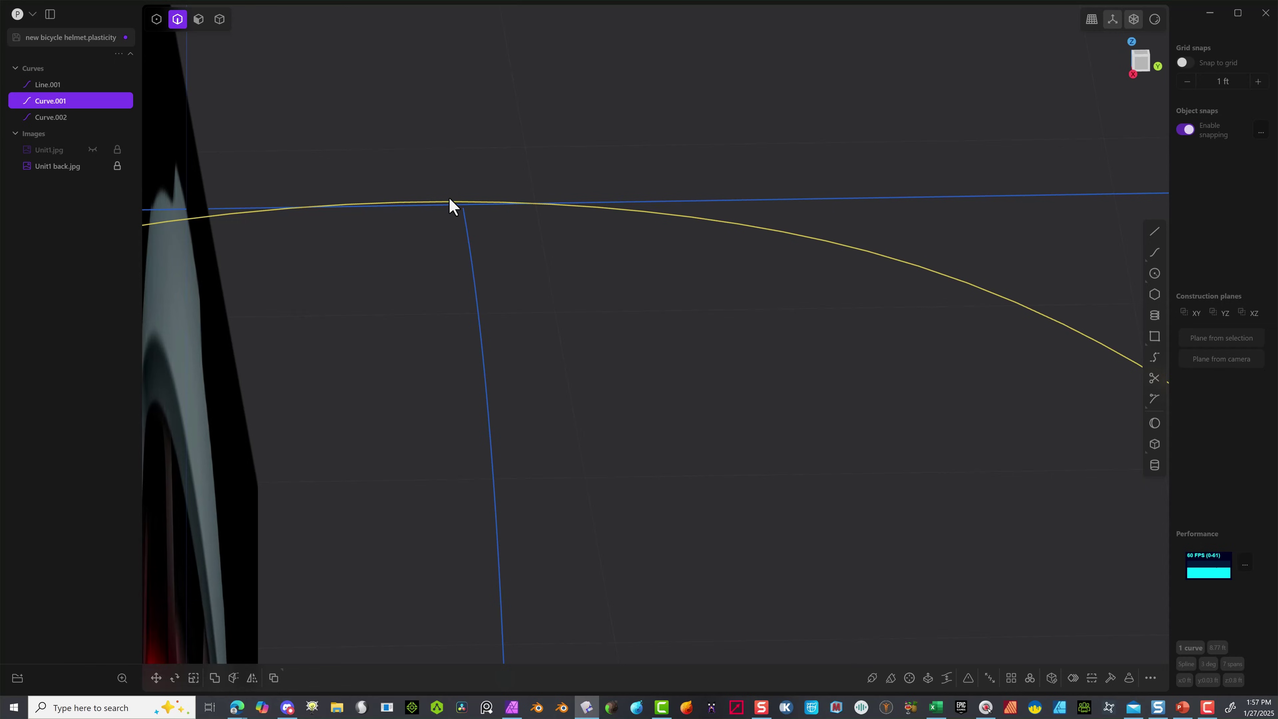
pyautogui.click(1148, 63)
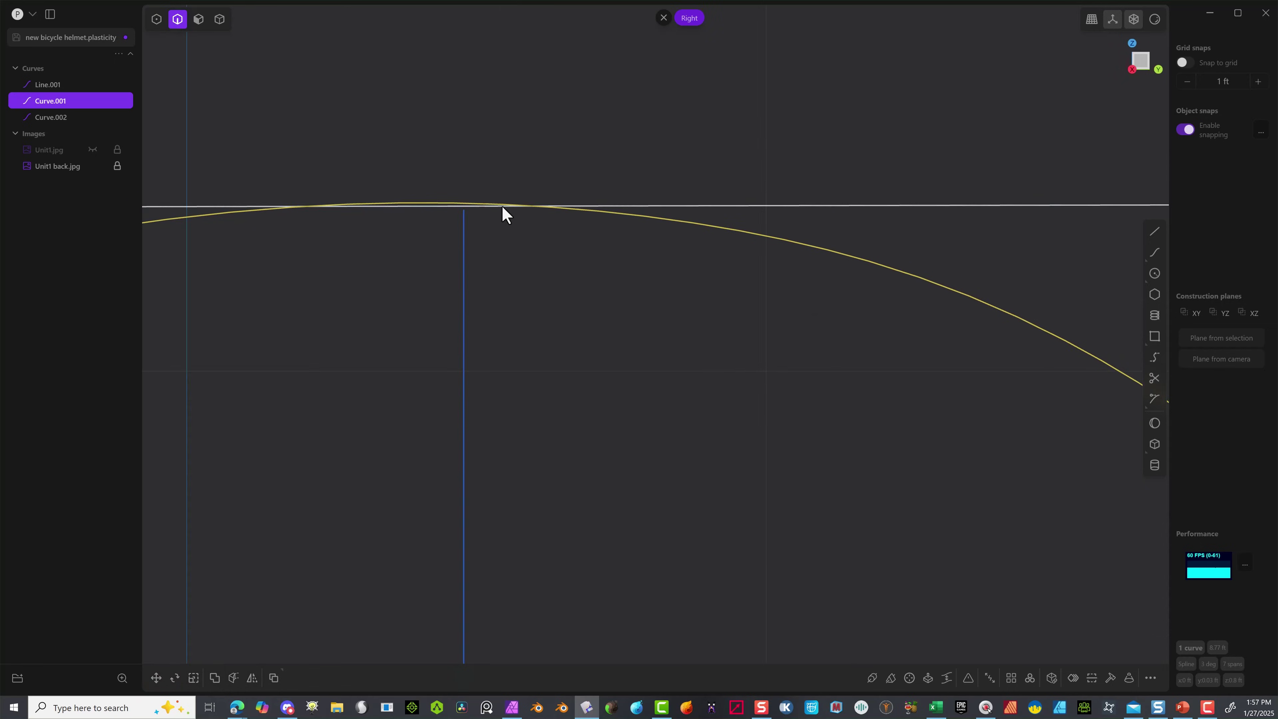
pyautogui.press('g')
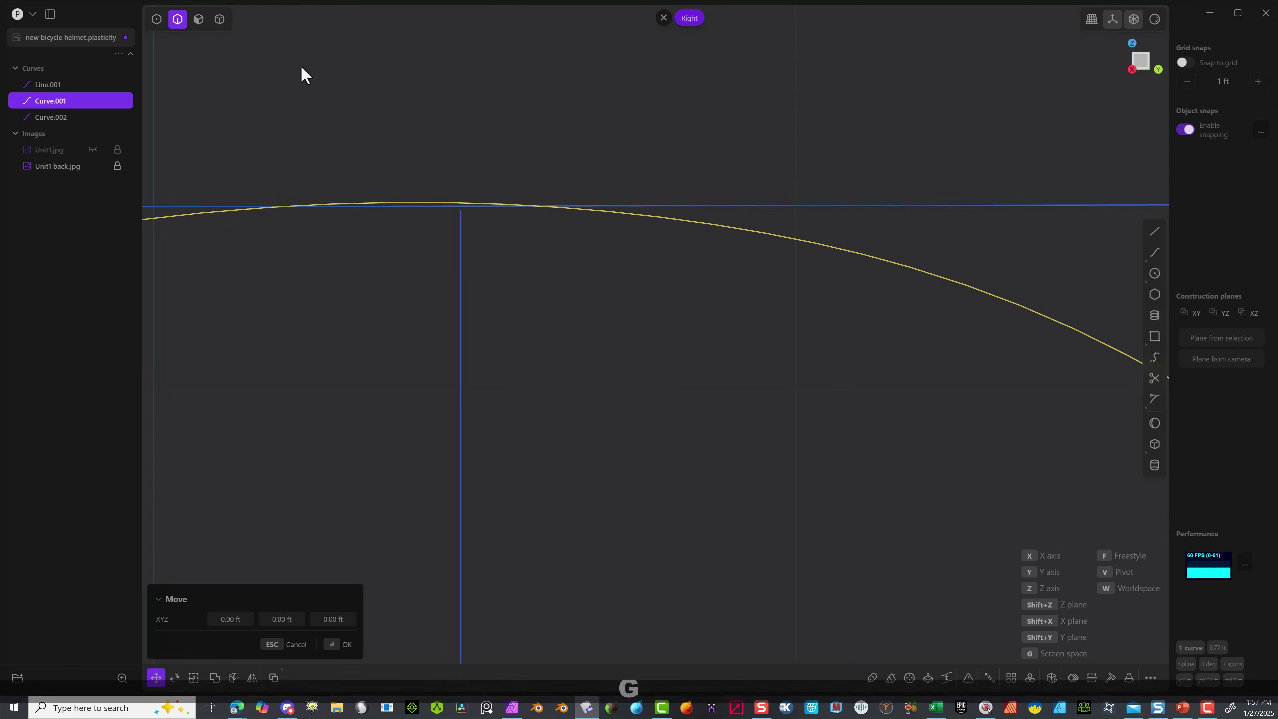
pyautogui.scroll(5, 473, 146)
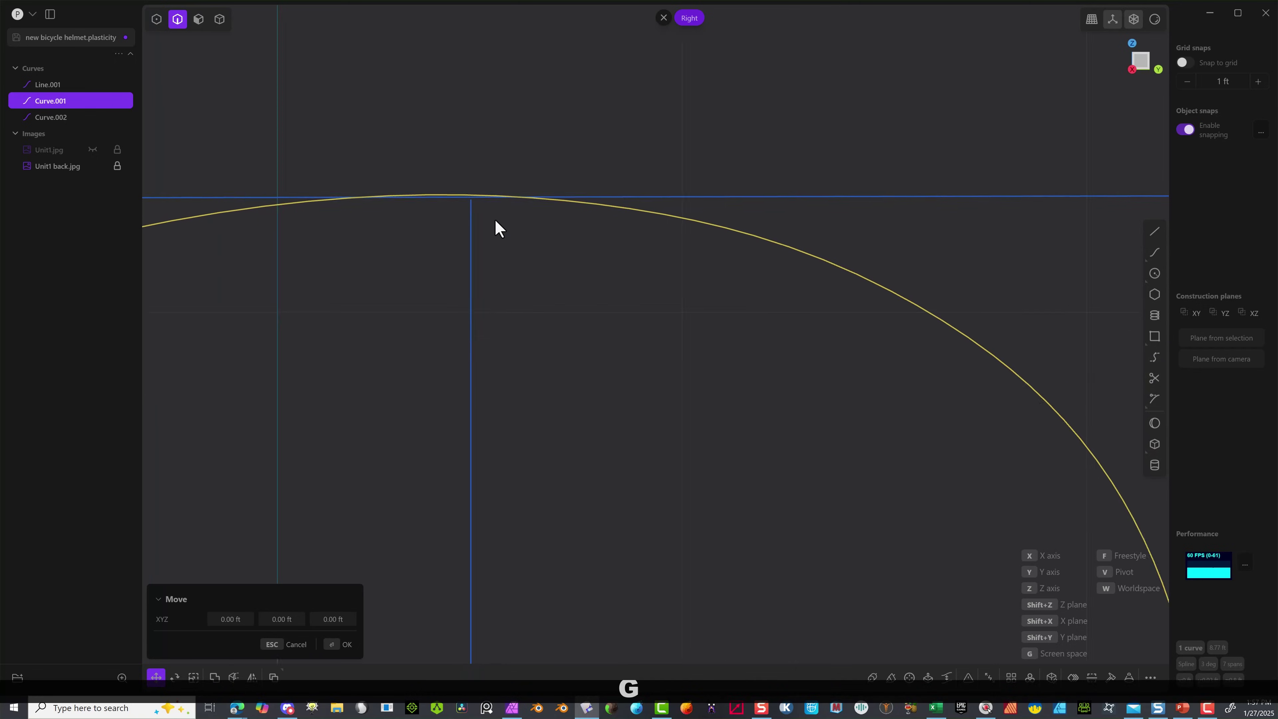
pyautogui.scroll(4, 357, 566)
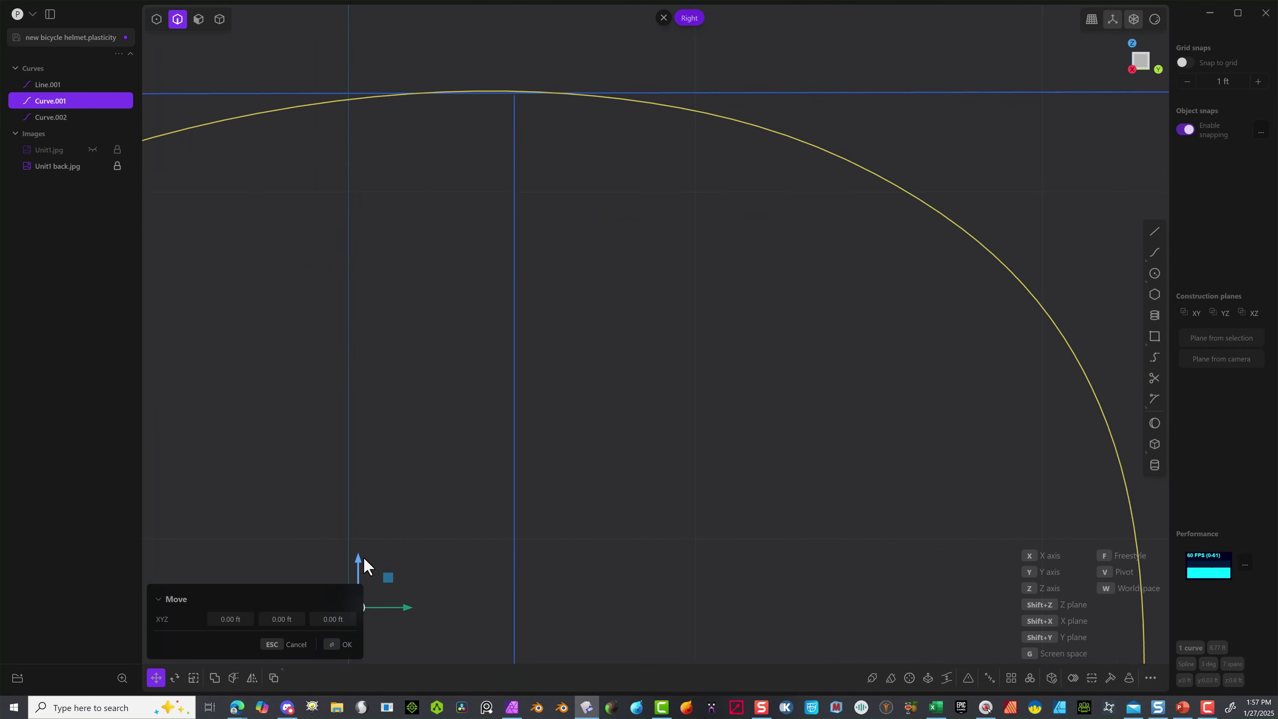
pyautogui.moveTo(358, 568); pyautogui.dragTo(359, 568)
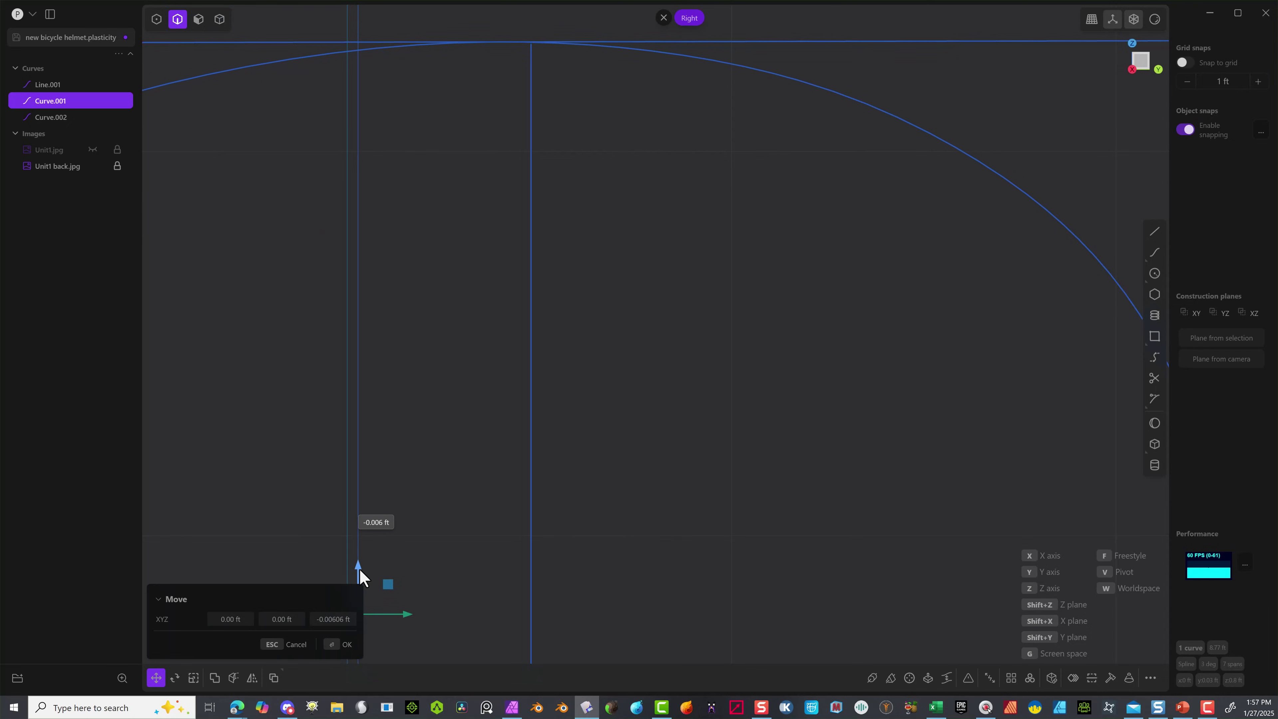
pyautogui.scroll(6, 569, 116)
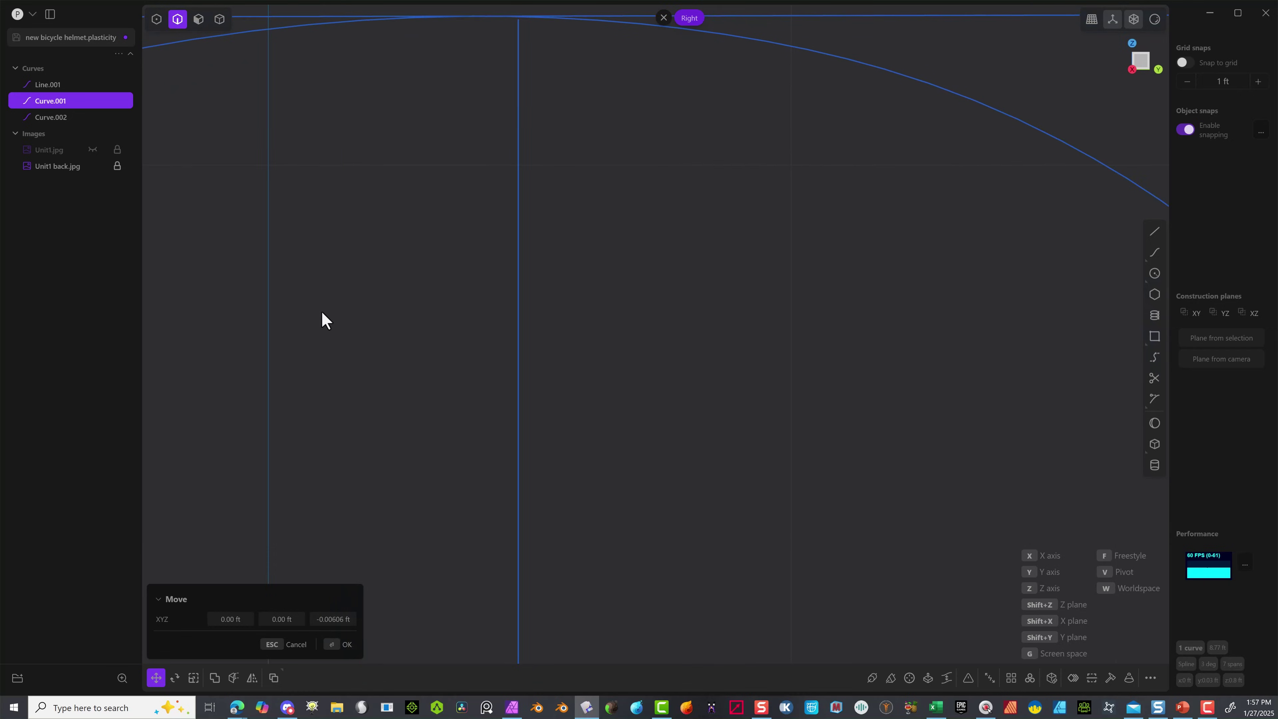
pyautogui.scroll(1, 328, 524)
pyautogui.click(332, 644)
# Inspect the crown junction up close and hide the straight guide line Line.001.
pyautogui.moveTo(626, 199)
pyautogui.mouseDown(button='middle')
pyautogui.moveTo(650, 256)
pyautogui.moveTo(633, 187)
pyautogui.mouseUp(button='middle')
pyautogui.scroll(4, 564, 130)
pyautogui.scroll(2, 588, 126)
pyautogui.moveTo(588, 121)
pyautogui.mouseDown(button='middle')
pyautogui.moveTo(607, 124)
pyautogui.moveTo(604, 111)
pyautogui.mouseUp(button='middle')
pyautogui.scroll(3, 606, 129)
pyautogui.scroll(1, 590, 156)
pyautogui.scroll(-3, 227, 326)
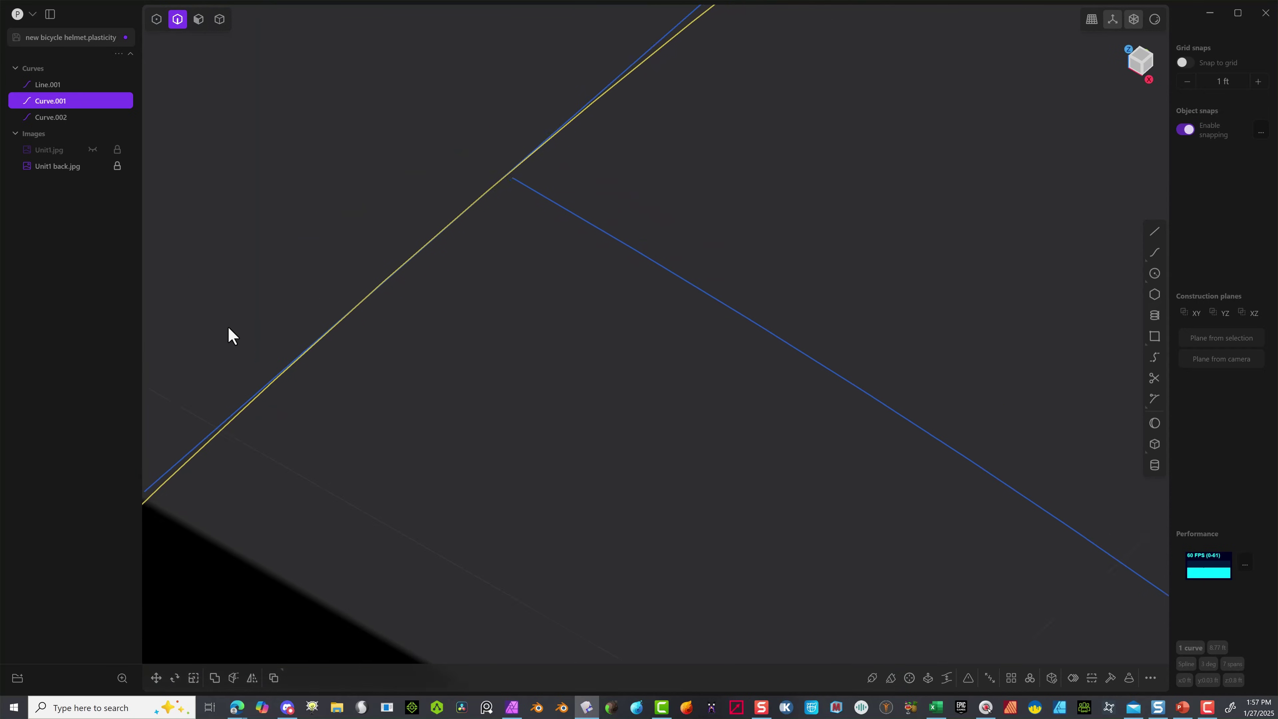
pyautogui.click(207, 429)
pyautogui.scroll(-4, 525, 199)
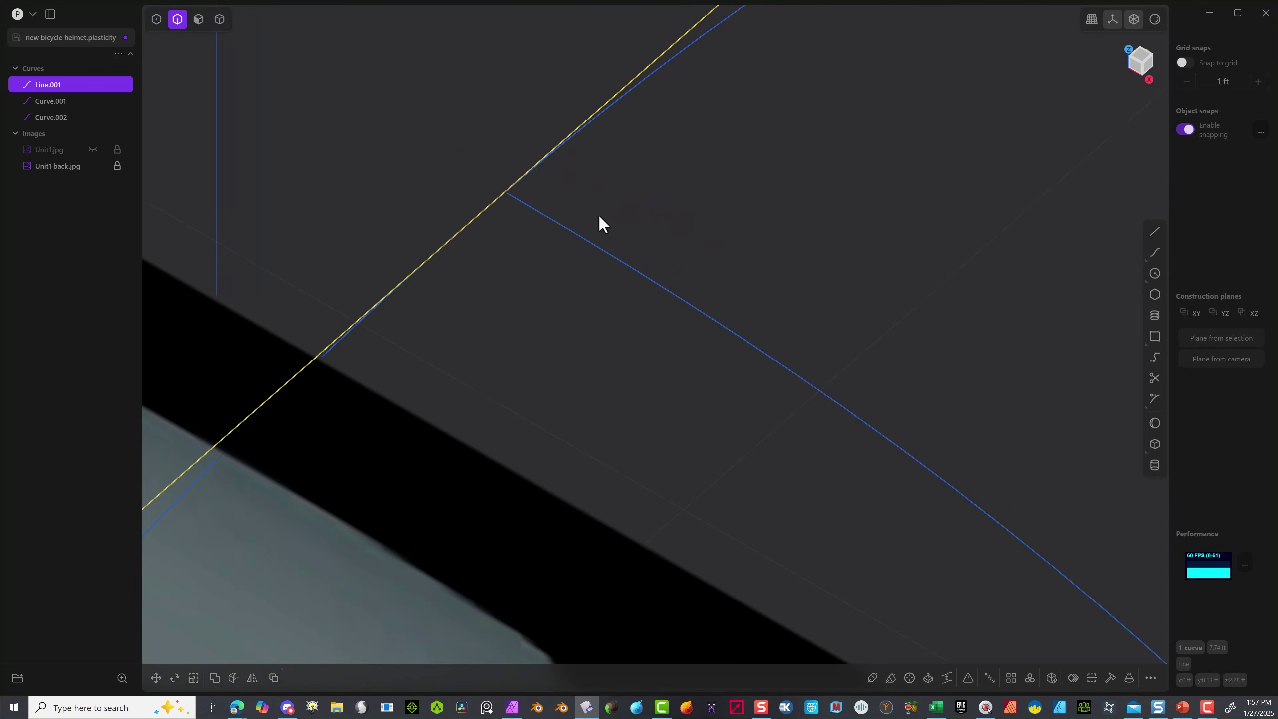
pyautogui.press('h')
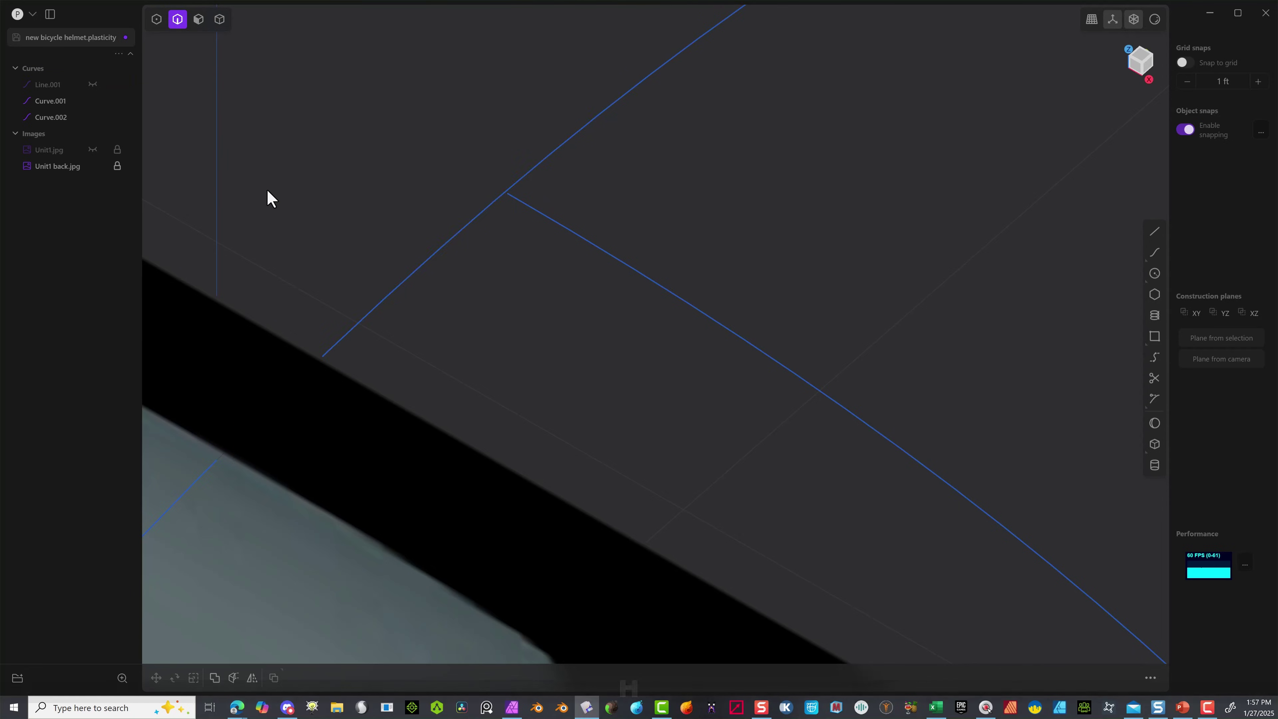
# Hide Unit1 back.jpg and snap the crown start point of Curve.002 onto the side-profile curve.
pyautogui.scroll(3, 548, 140)
pyautogui.click(545, 263)
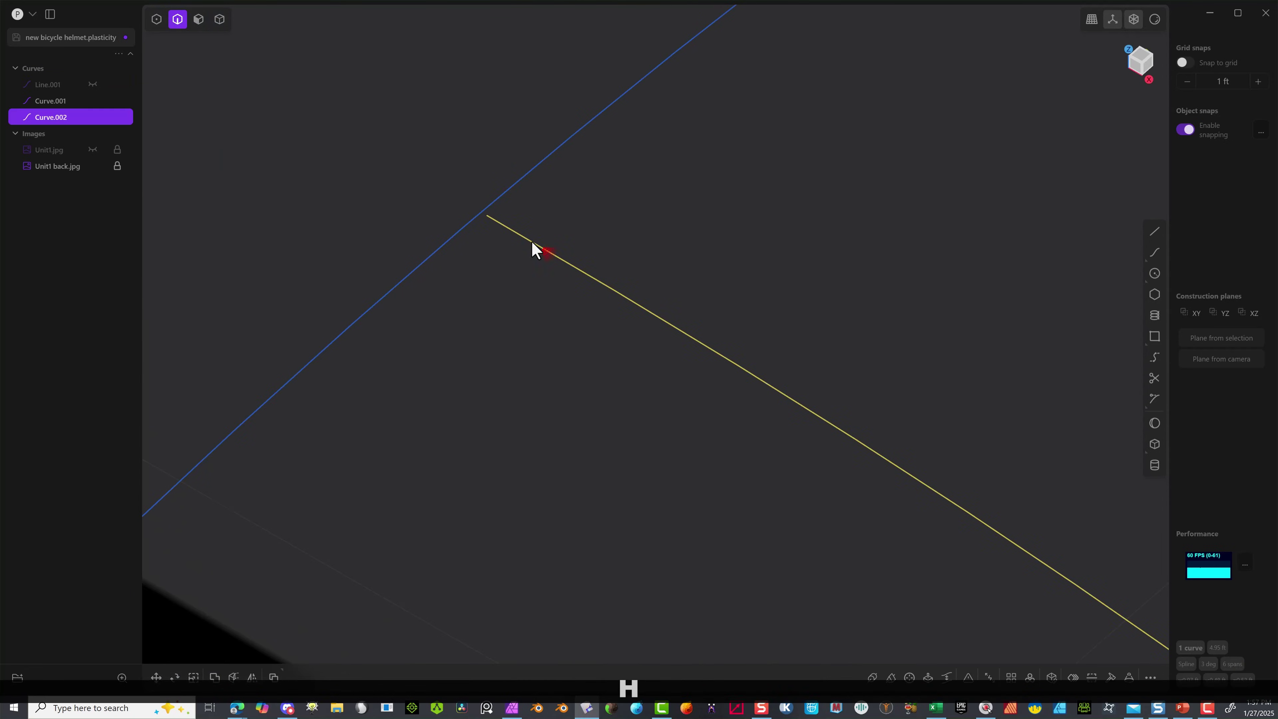
pyautogui.click(156, 20)
pyautogui.scroll(2, 513, 242)
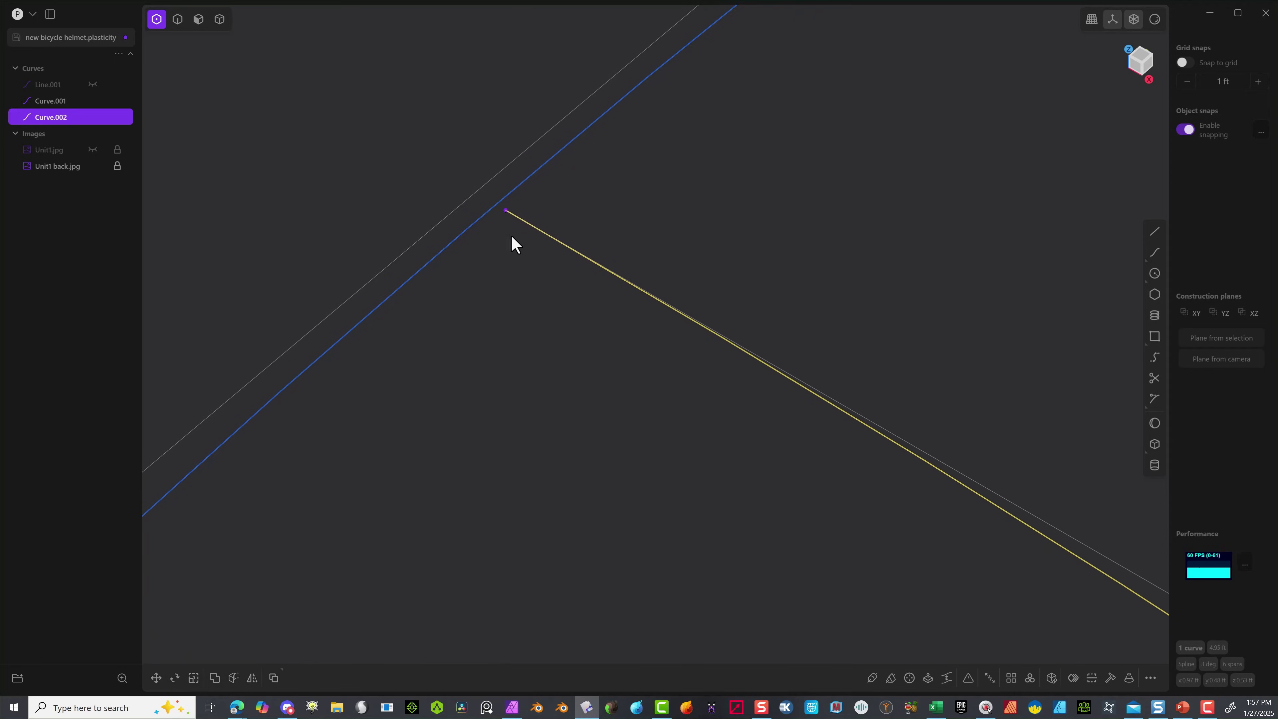
pyautogui.click(504, 205)
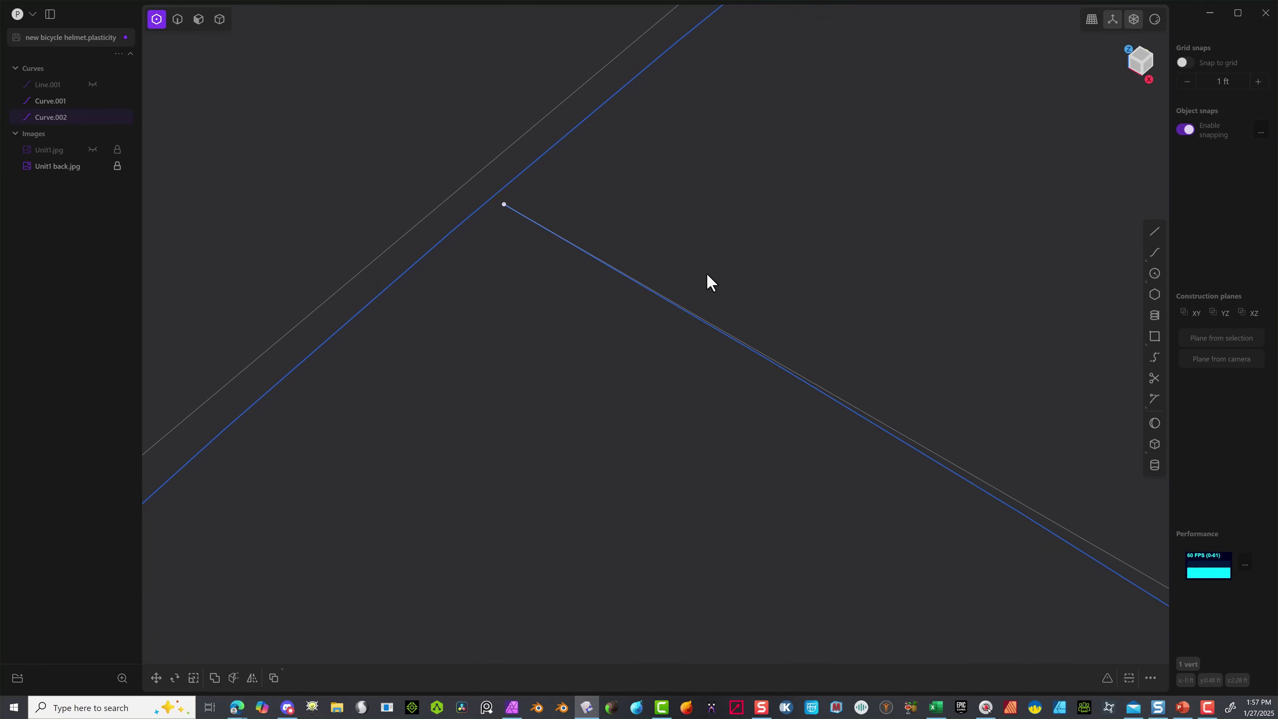
pyautogui.moveTo(707, 283); pyautogui.dragTo(759, 230, button='middle')
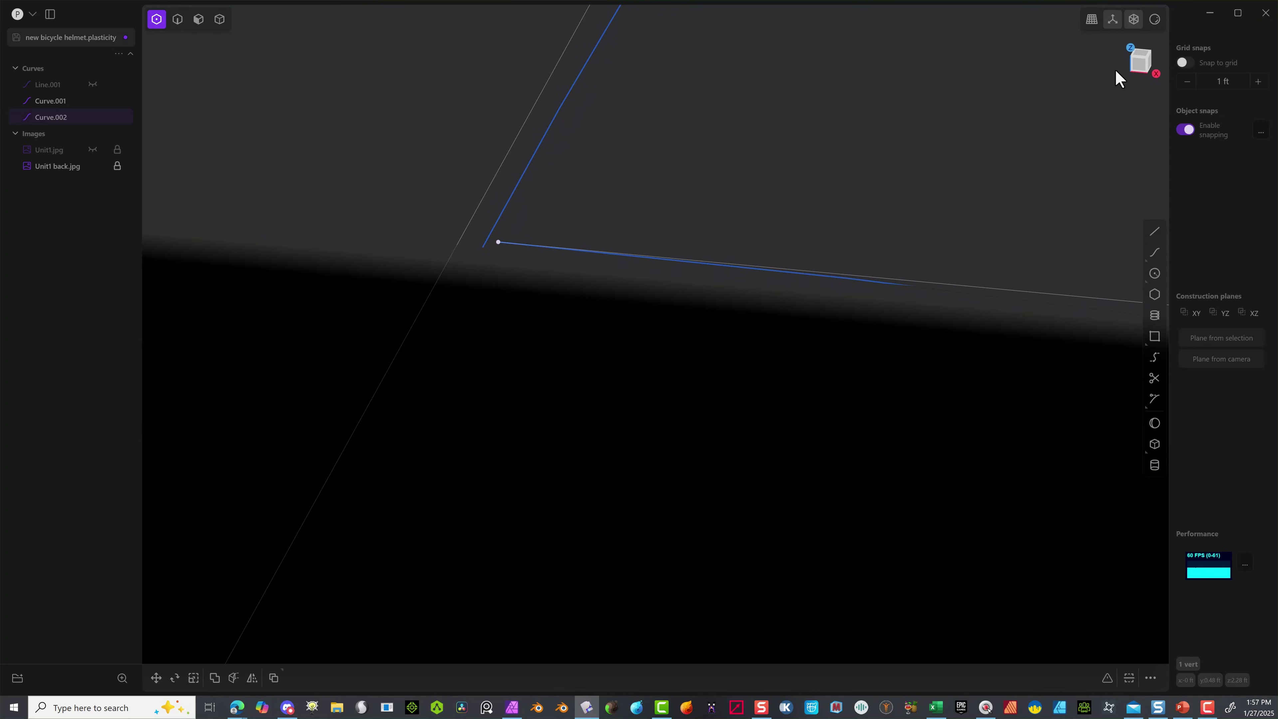
pyautogui.click(1139, 63)
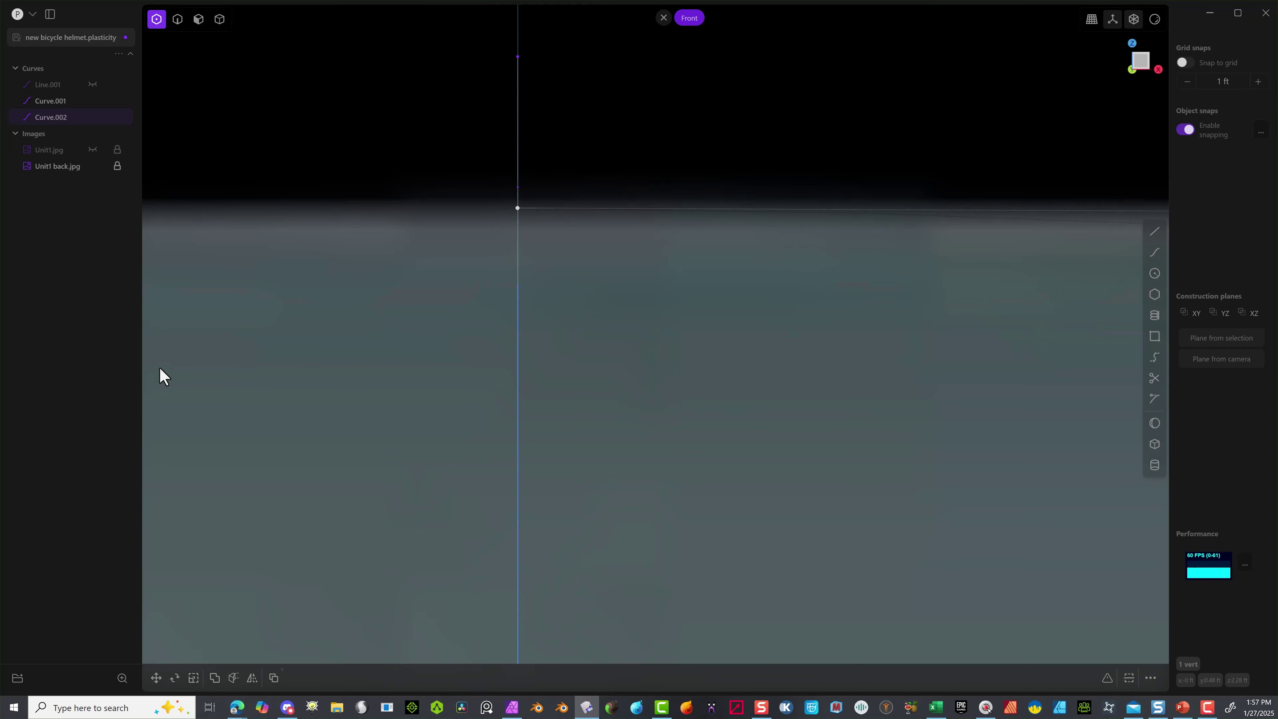
pyautogui.click(93, 166)
pyautogui.moveTo(470, 249); pyautogui.dragTo(521, 184, button='middle')
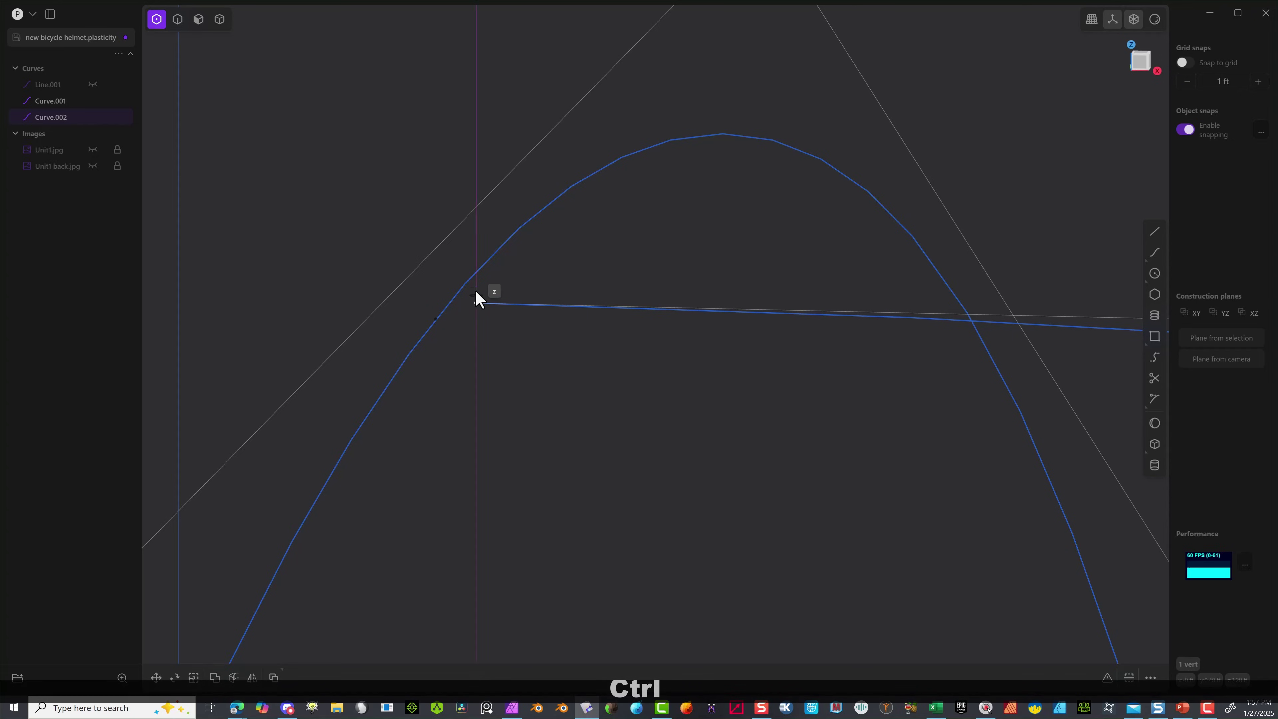
pyautogui.keyDown('ctrl'); pyautogui.moveTo(475, 304); pyautogui.dragTo(476, 284); pyautogui.keyUp('ctrl')
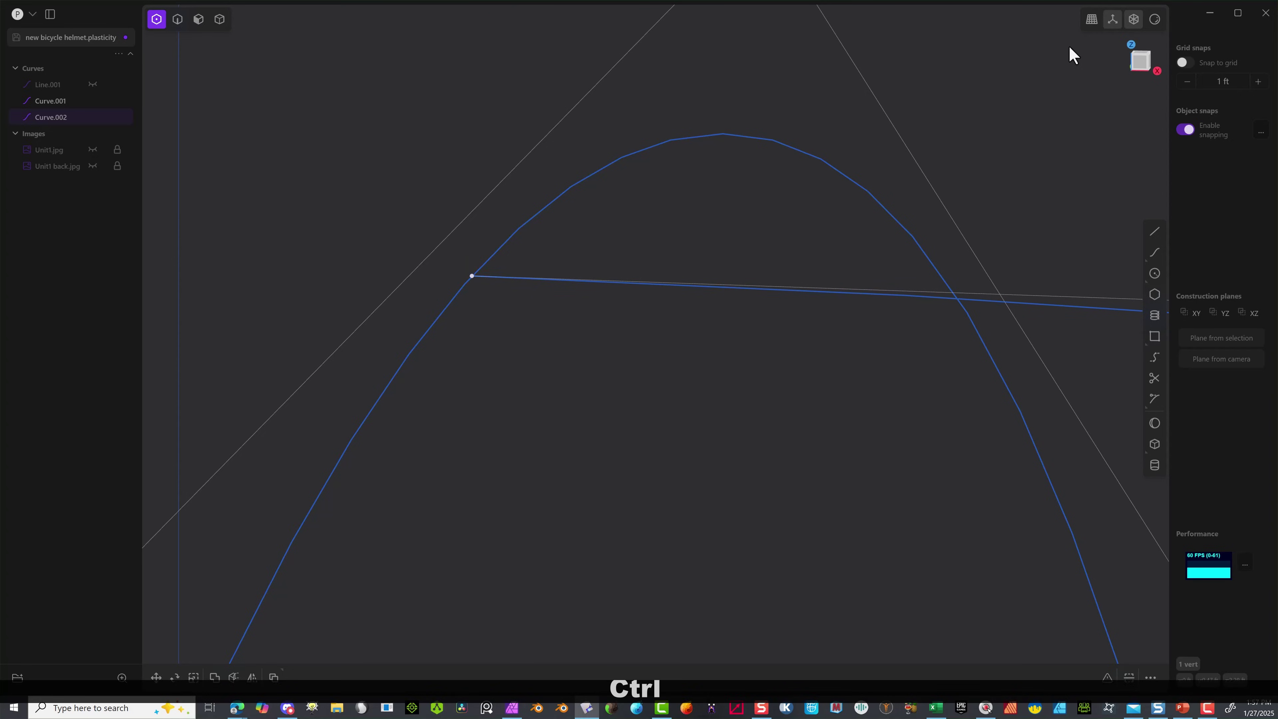
# In the right view, slide Curve.002's start point along the side-profile curve until it sits directly above its neighbouring control point.
pyautogui.click(1156, 70)
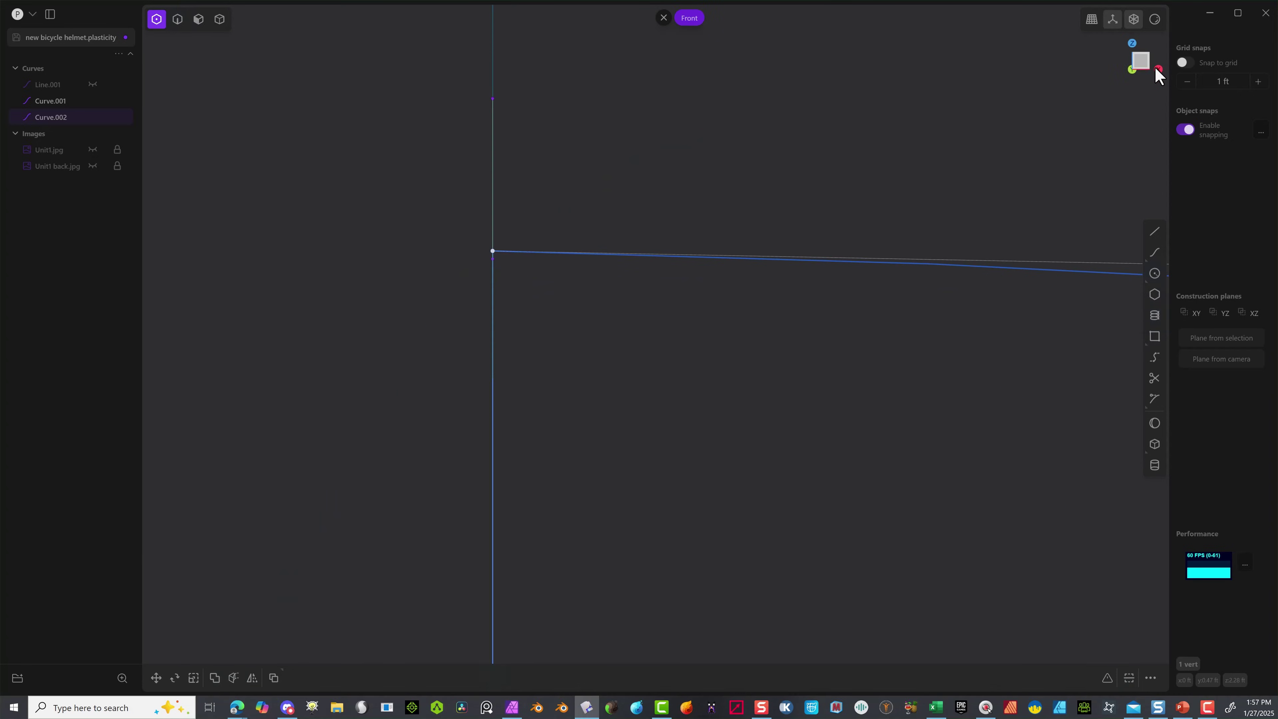
pyautogui.click(1156, 70)
pyautogui.scroll(4, 380, 344)
pyautogui.scroll(-7, 352, 403)
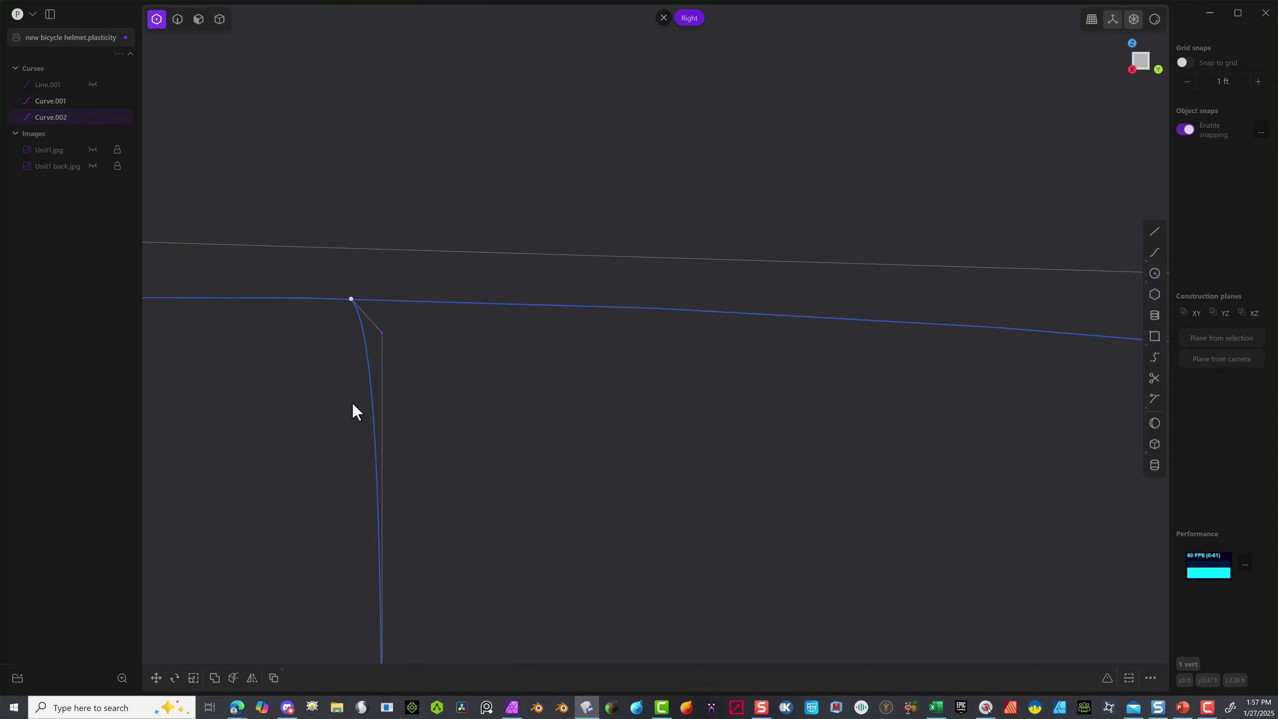
pyautogui.scroll(5, 353, 353)
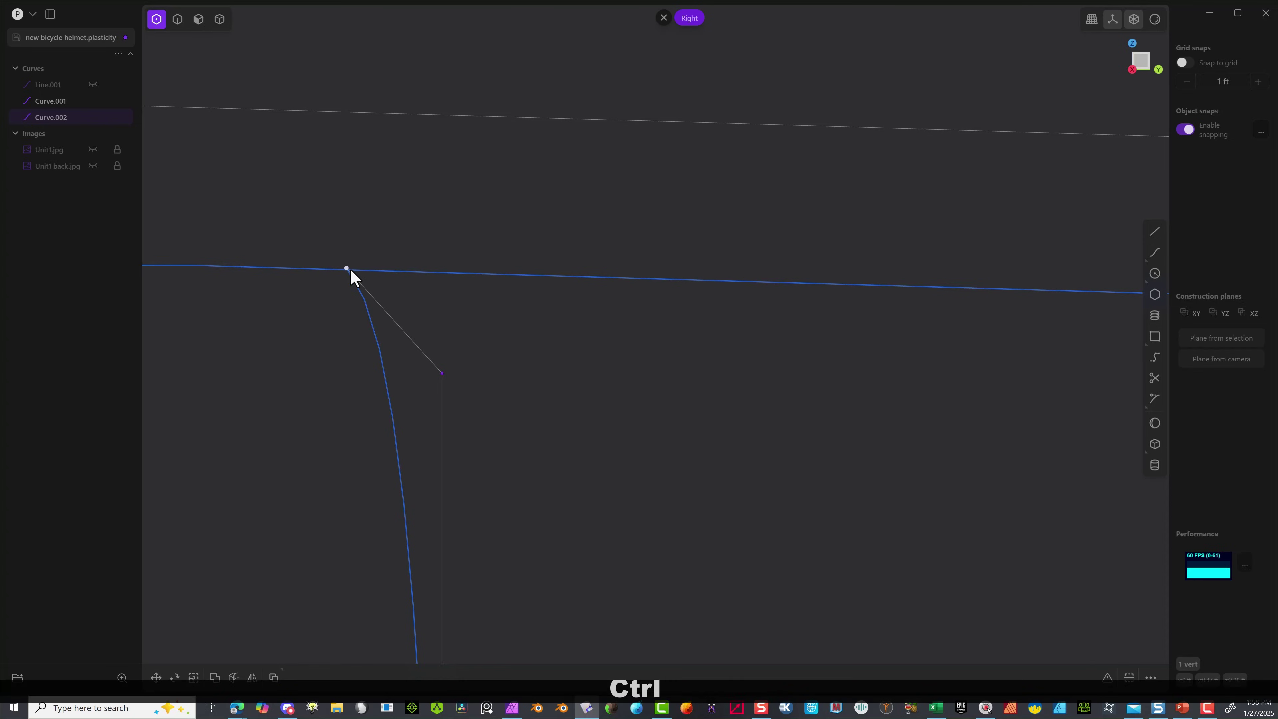
pyautogui.keyDown('ctrl'); pyautogui.moveTo(347, 269); pyautogui.dragTo(442, 277); pyautogui.keyUp('ctrl')
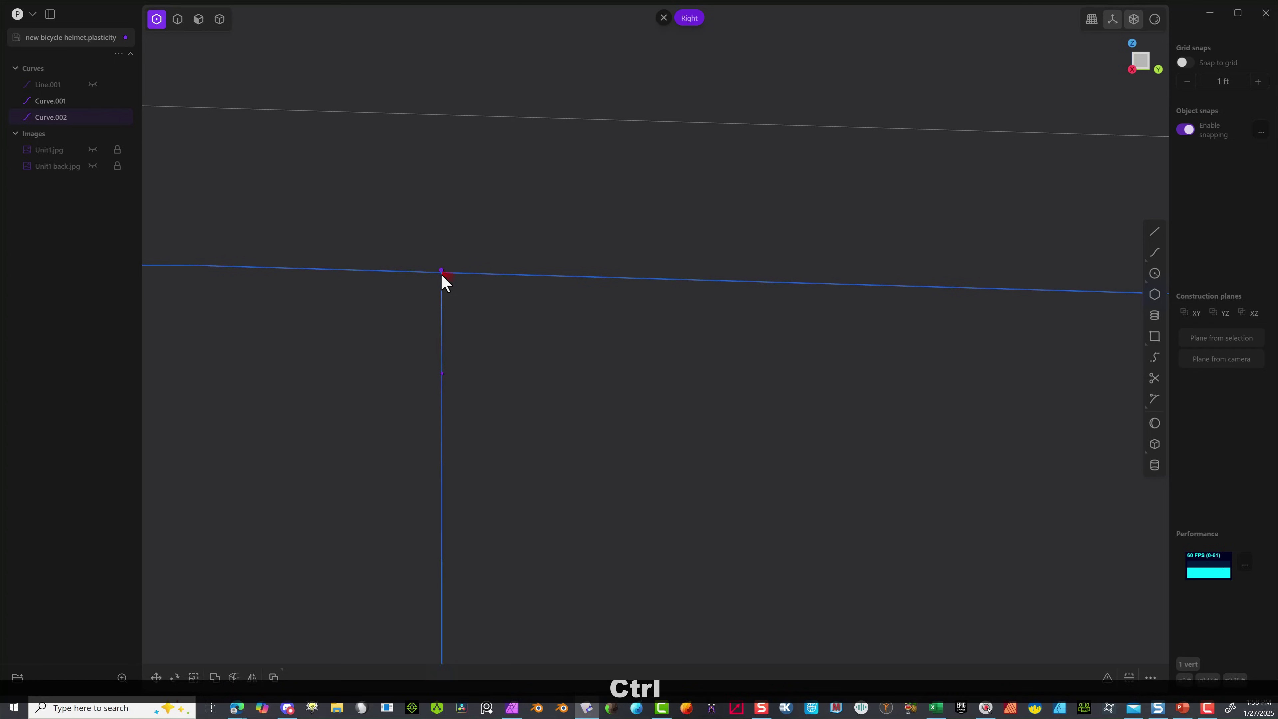
# Cut the side-profile curve Curve.001 at the crown using Curve.002 as the cutter.
pyautogui.moveTo(328, 316); pyautogui.dragTo(209, 278, button='middle')
pyautogui.click(179, 22)
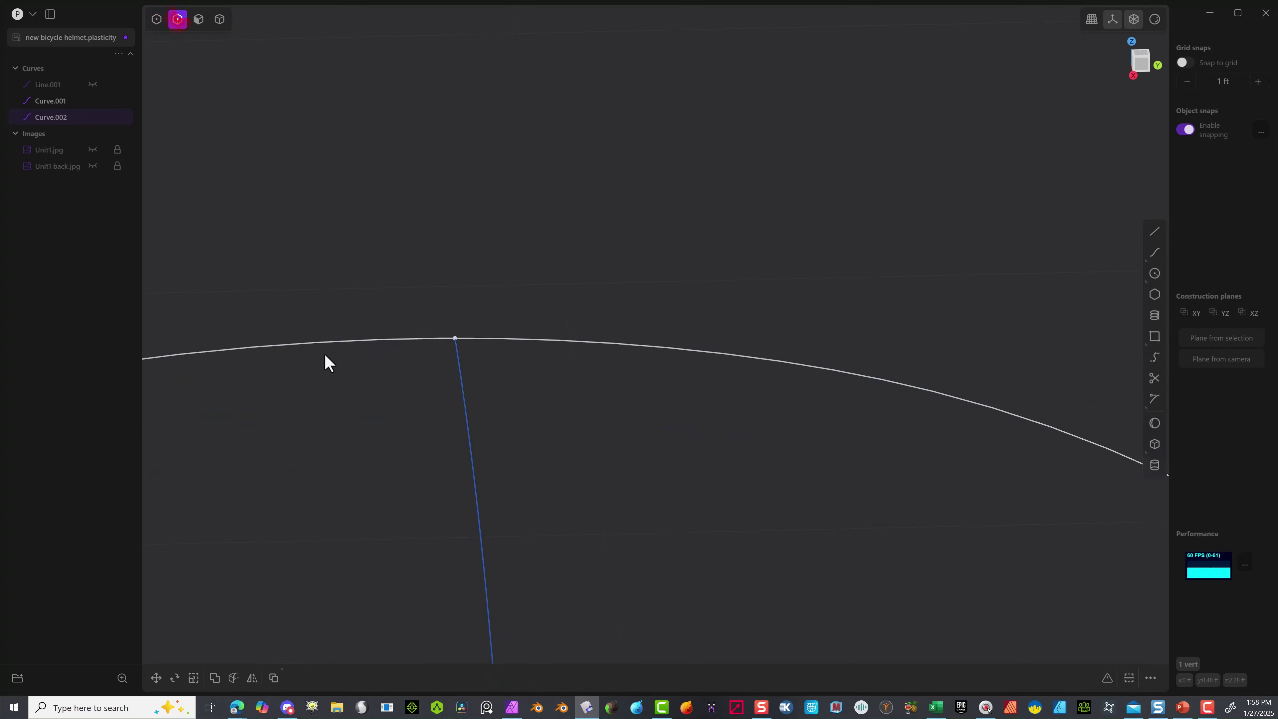
pyautogui.click(287, 360)
pyautogui.moveTo(405, 333); pyautogui.dragTo(746, 228, button='middle')
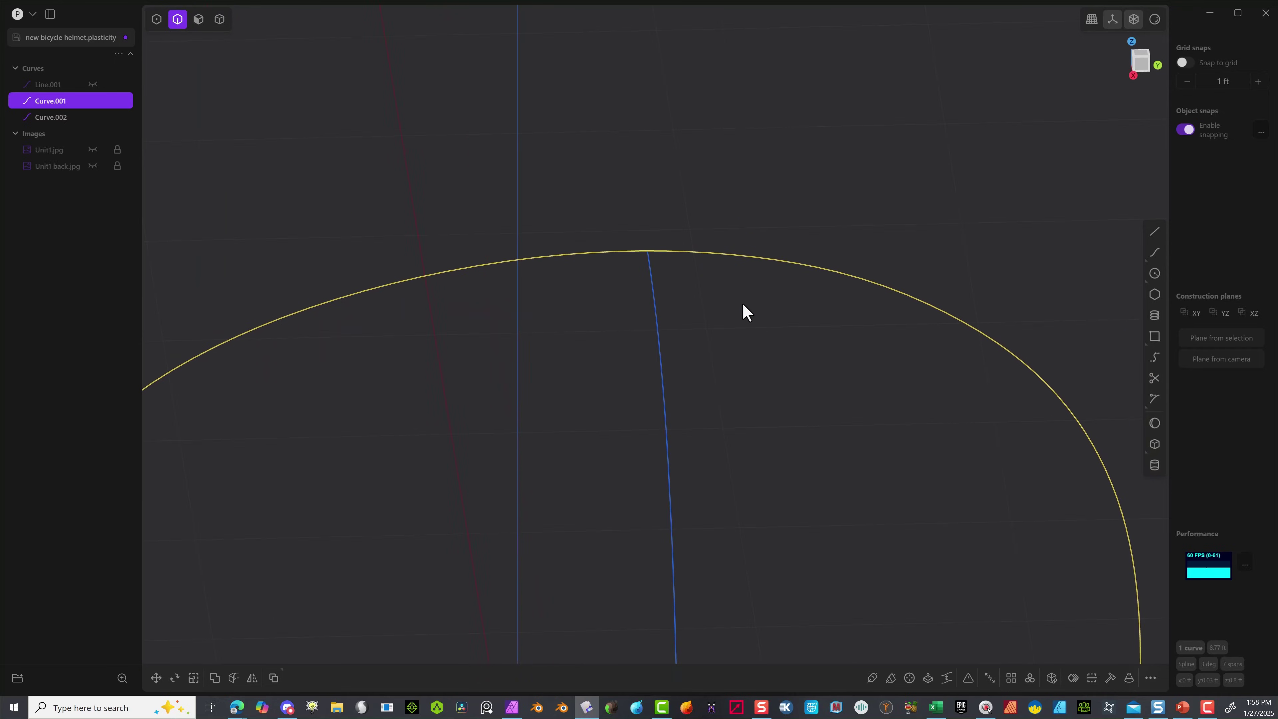
pyautogui.press('f')
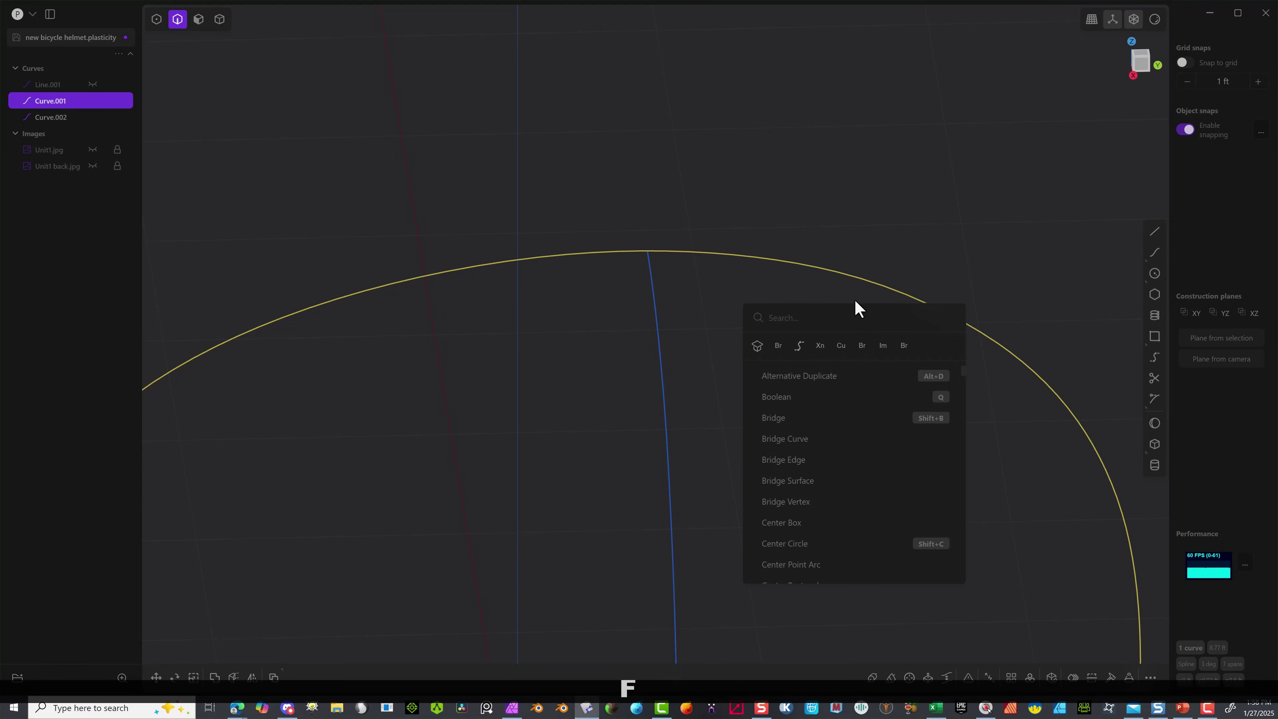
pyautogui.click(840, 346)
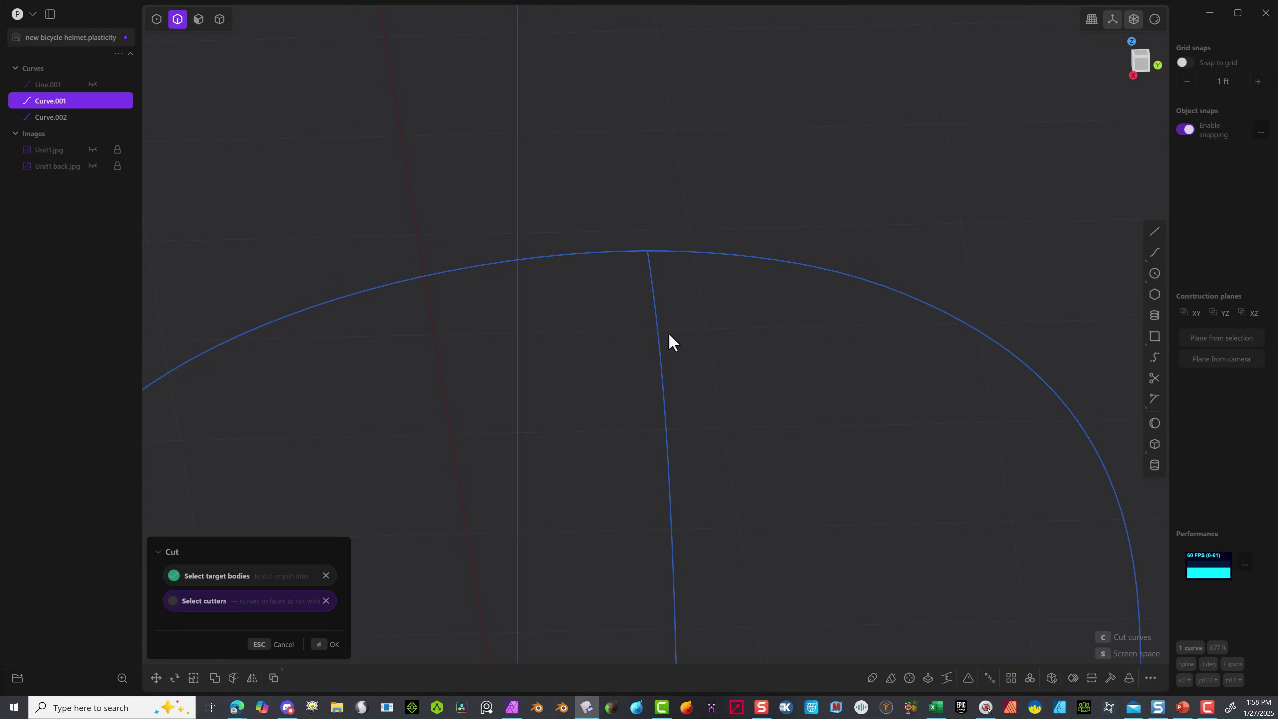
pyautogui.click(661, 337)
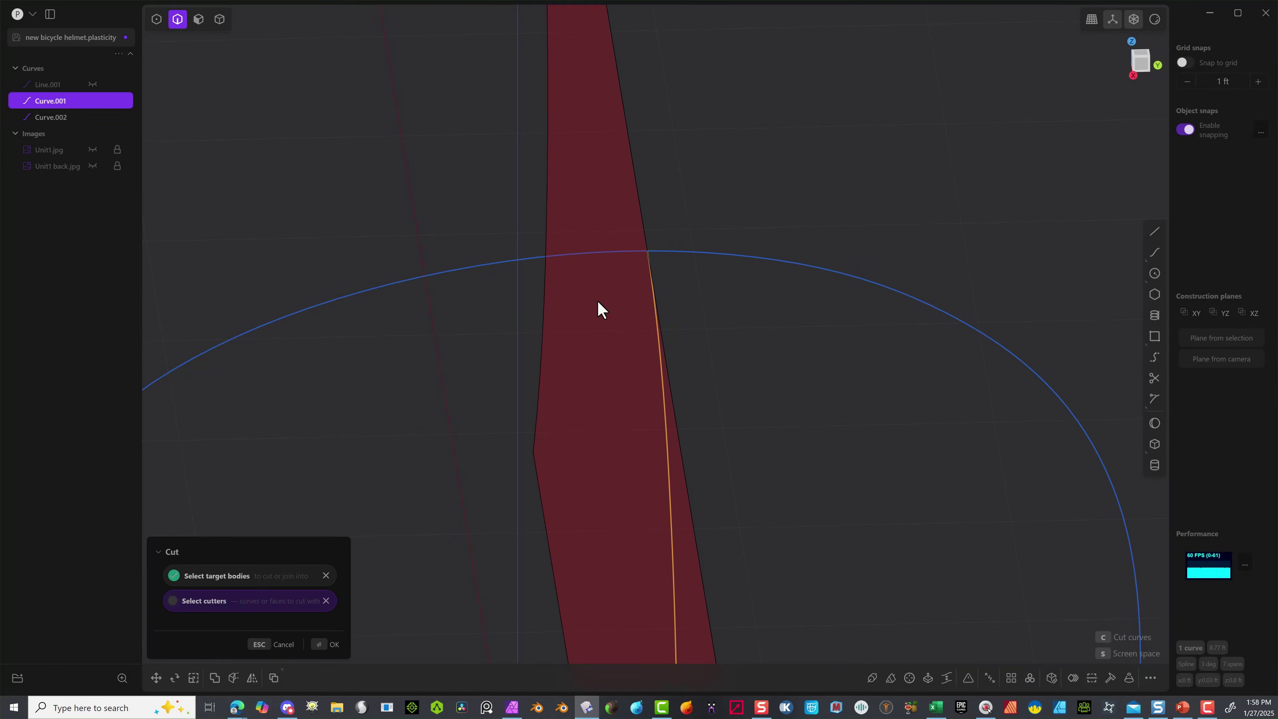
pyautogui.click(329, 648)
# Check the split at the crown by examining the separate curve segments and their end points.
pyautogui.scroll(5, 405, 533)
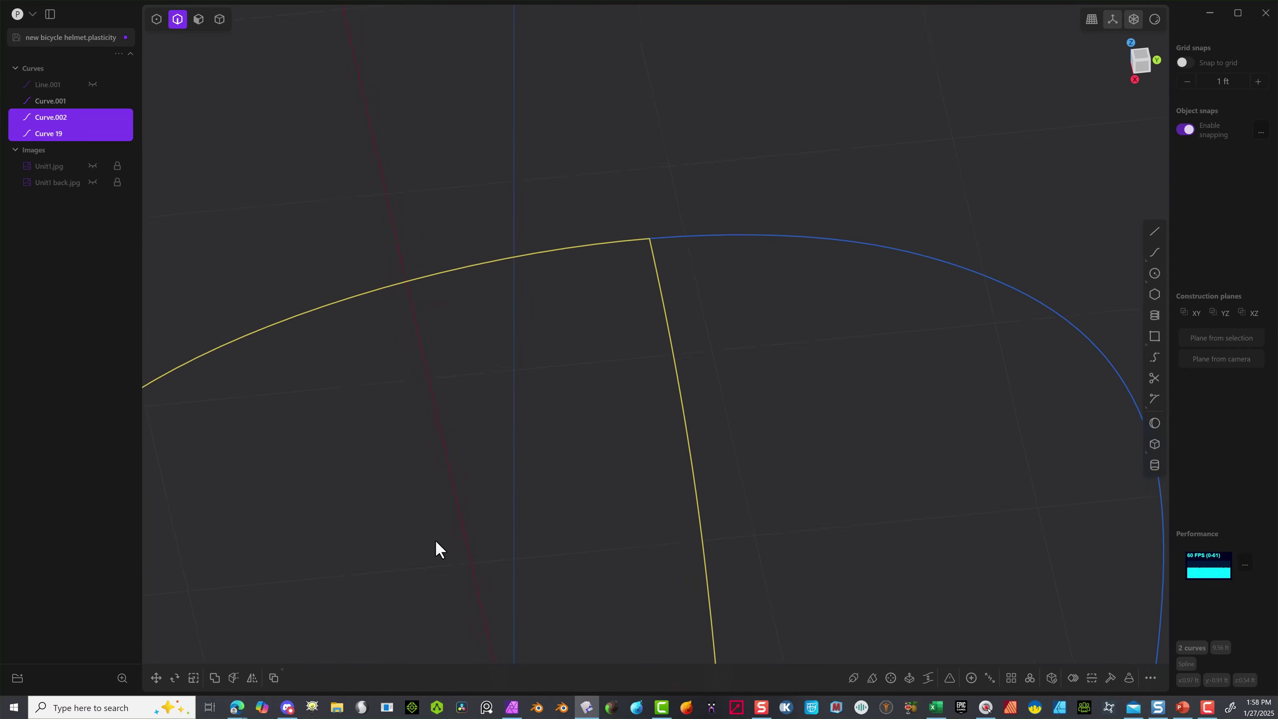
pyautogui.scroll(3, 701, 317)
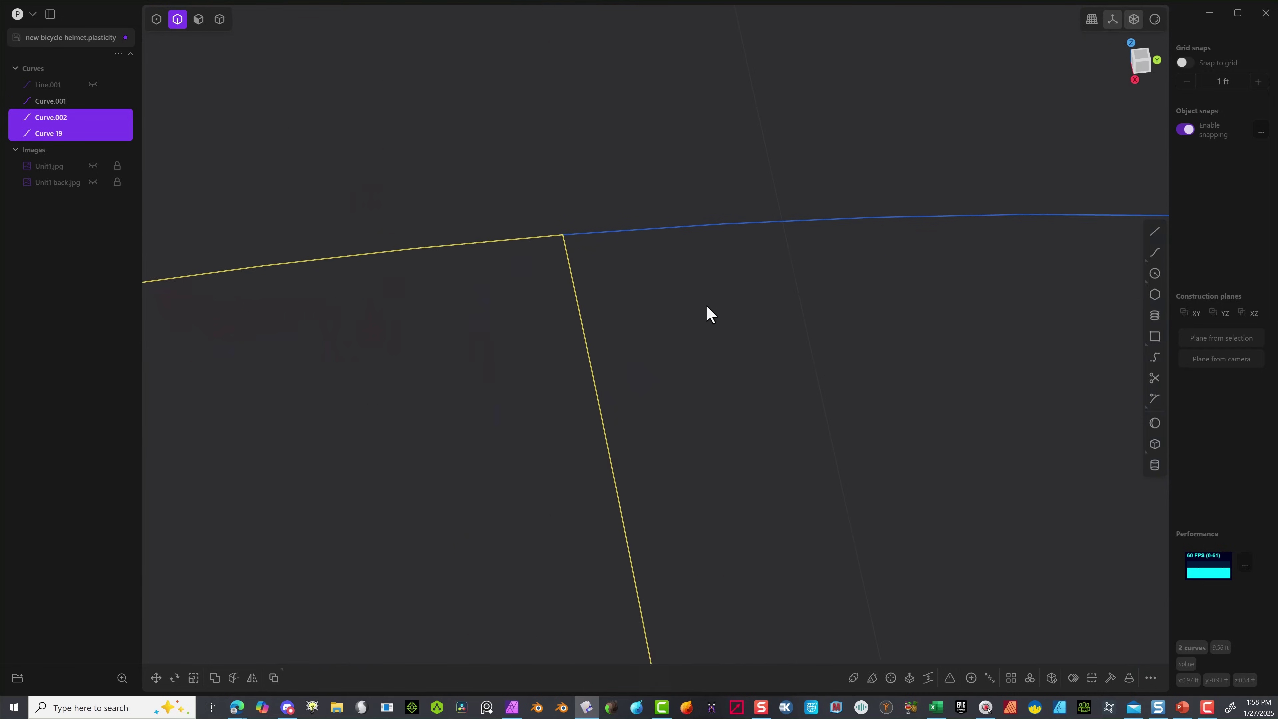
pyautogui.click(654, 282)
pyautogui.click(583, 237)
pyautogui.click(534, 239)
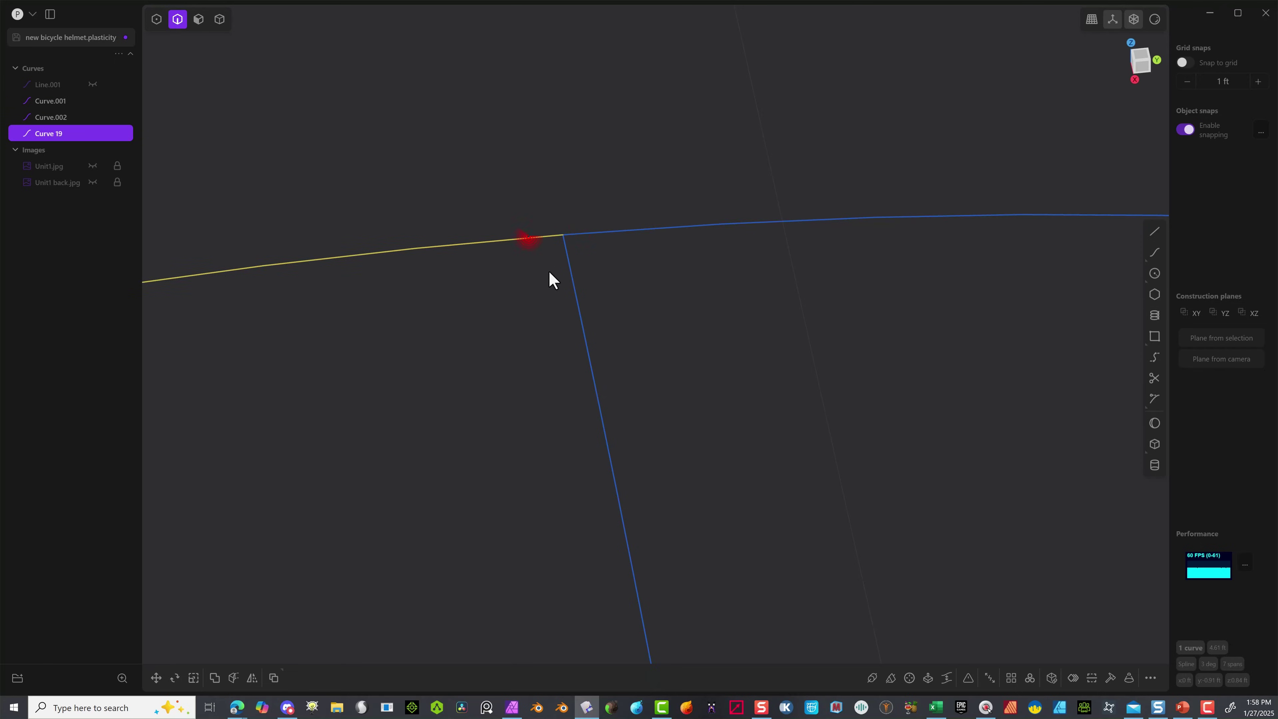
pyautogui.moveTo(550, 277); pyautogui.dragTo(721, 351, button='middle')
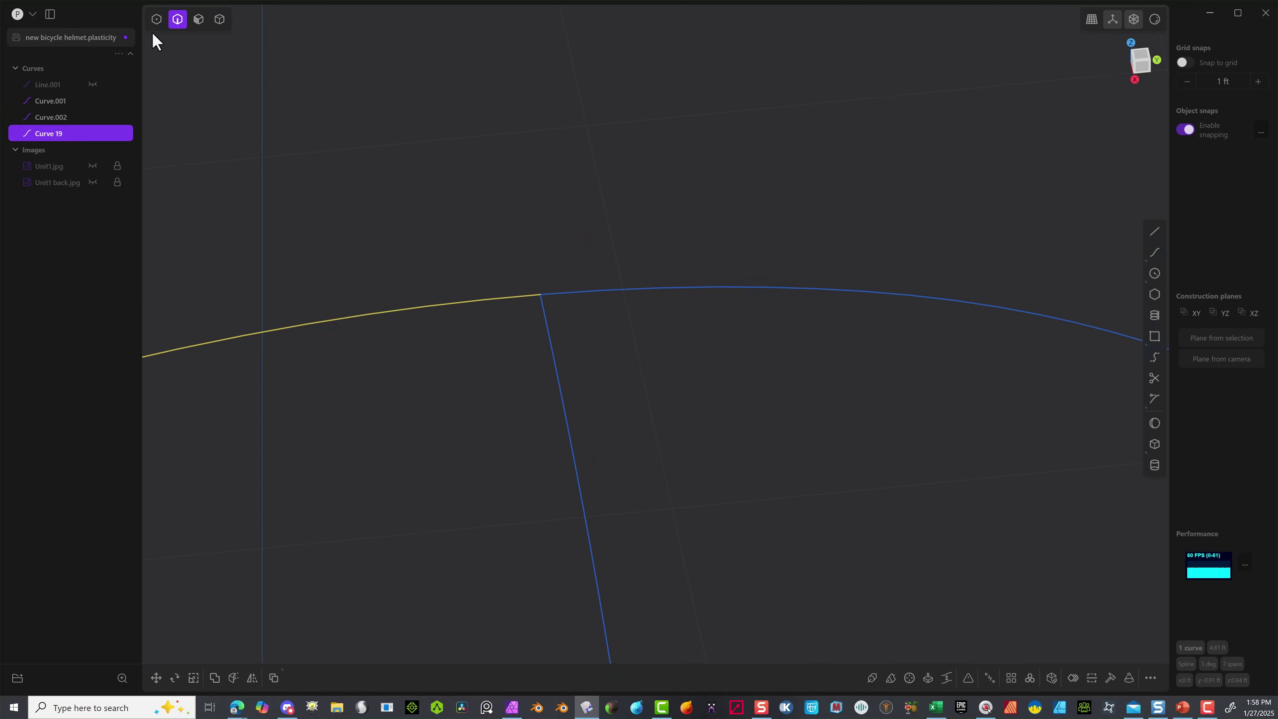
pyautogui.click(158, 21)
pyautogui.moveTo(188, 49); pyautogui.dragTo(664, 362, button='middle')
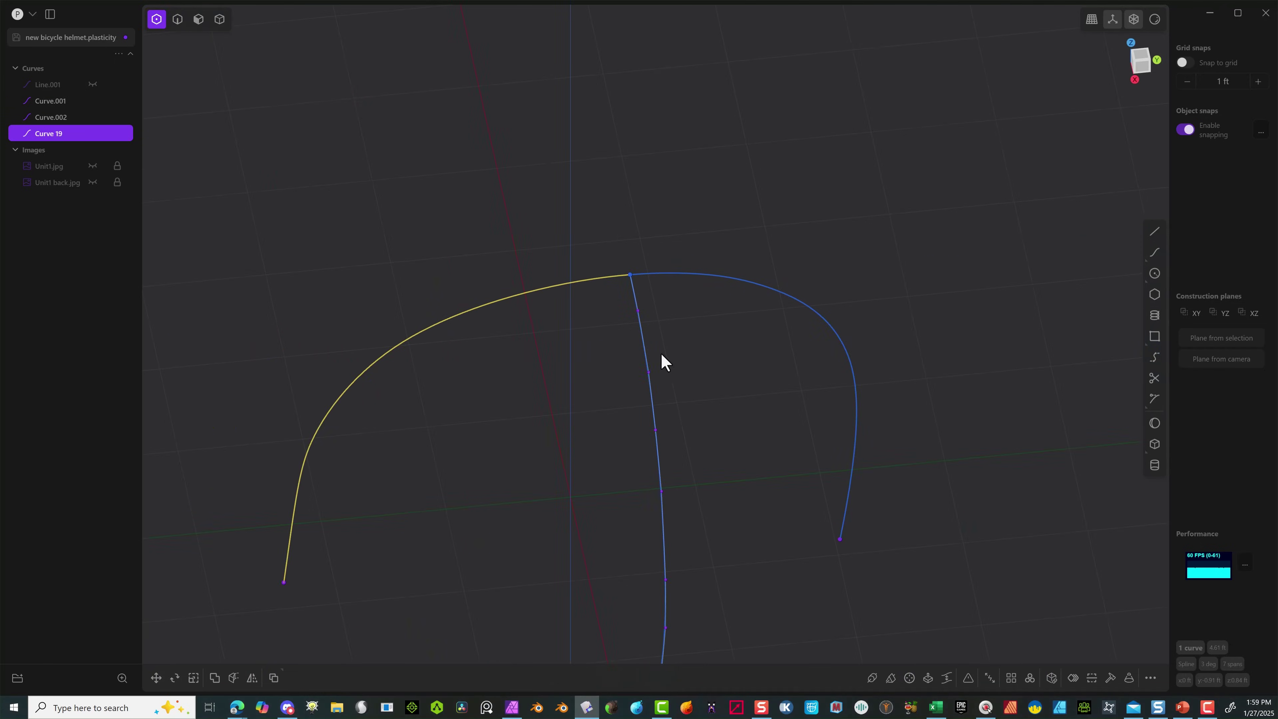
pyautogui.click(611, 238)
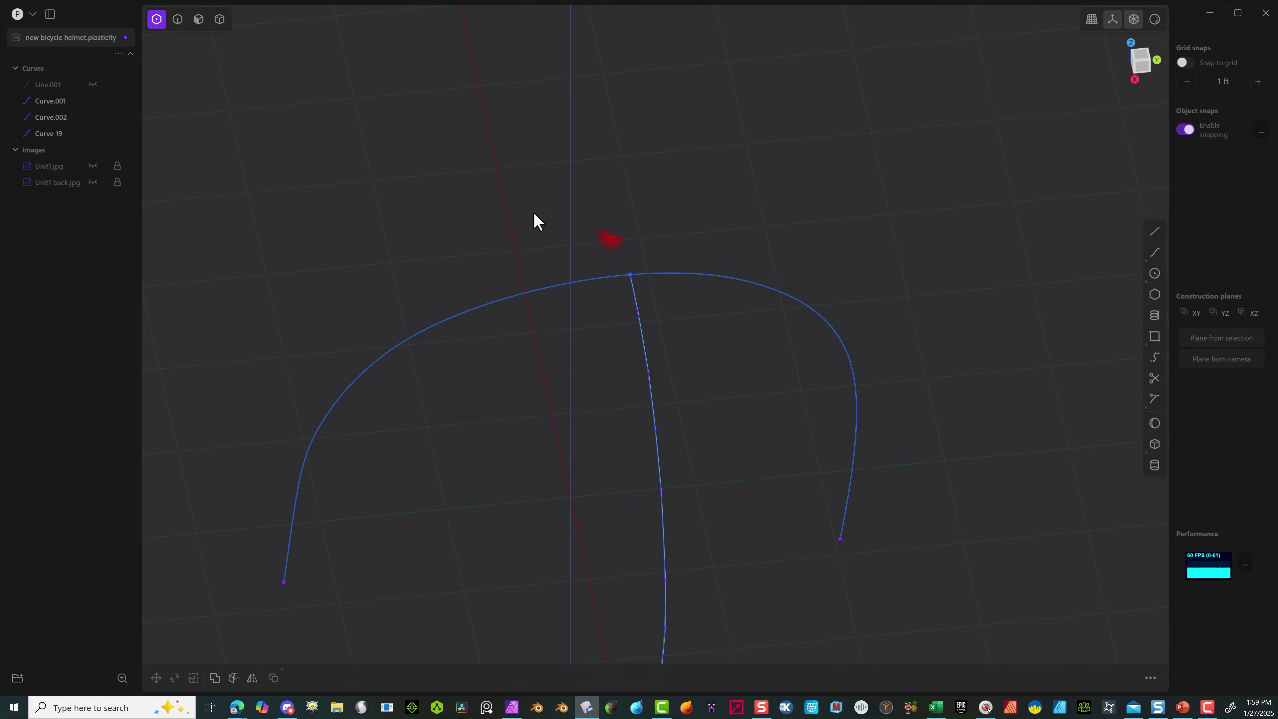
# Examine the two side-profile curve segments, Curve.001 and Curve 19, on either side of the crown.
pyautogui.click(178, 21)
pyautogui.click(795, 327)
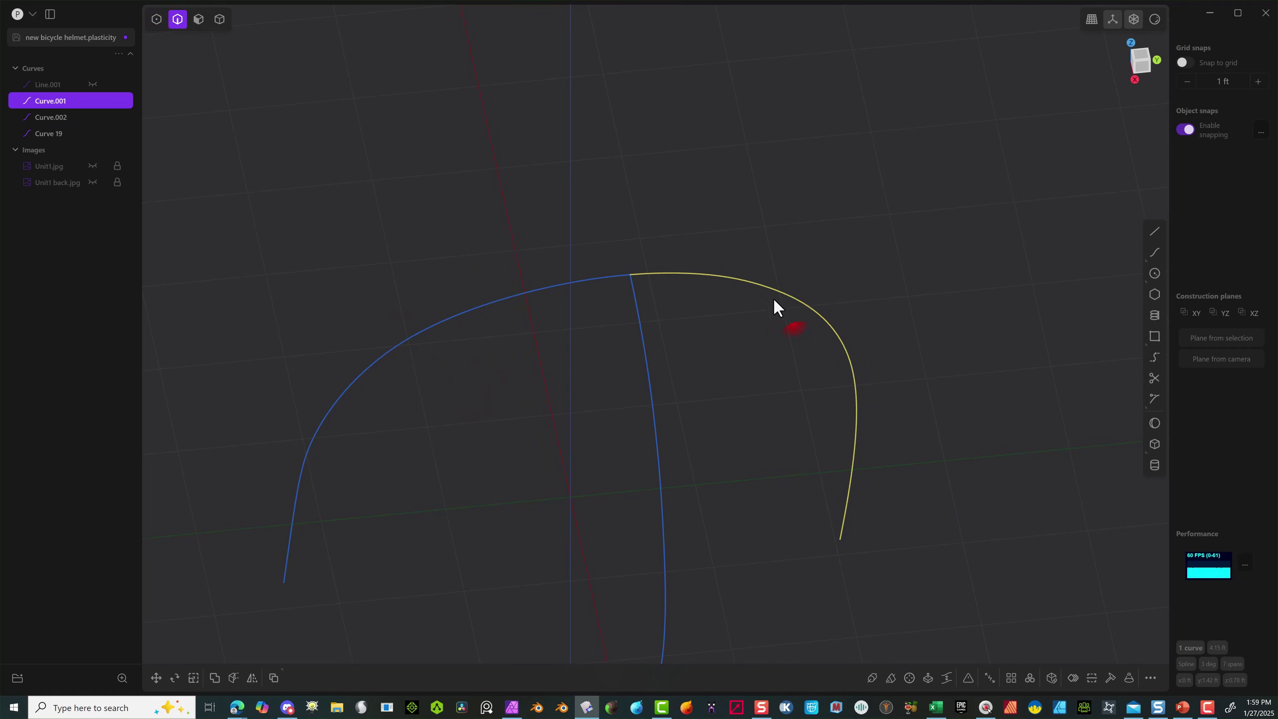
pyautogui.keyDown('shift'); pyautogui.click(449, 378); pyautogui.keyUp('shift')
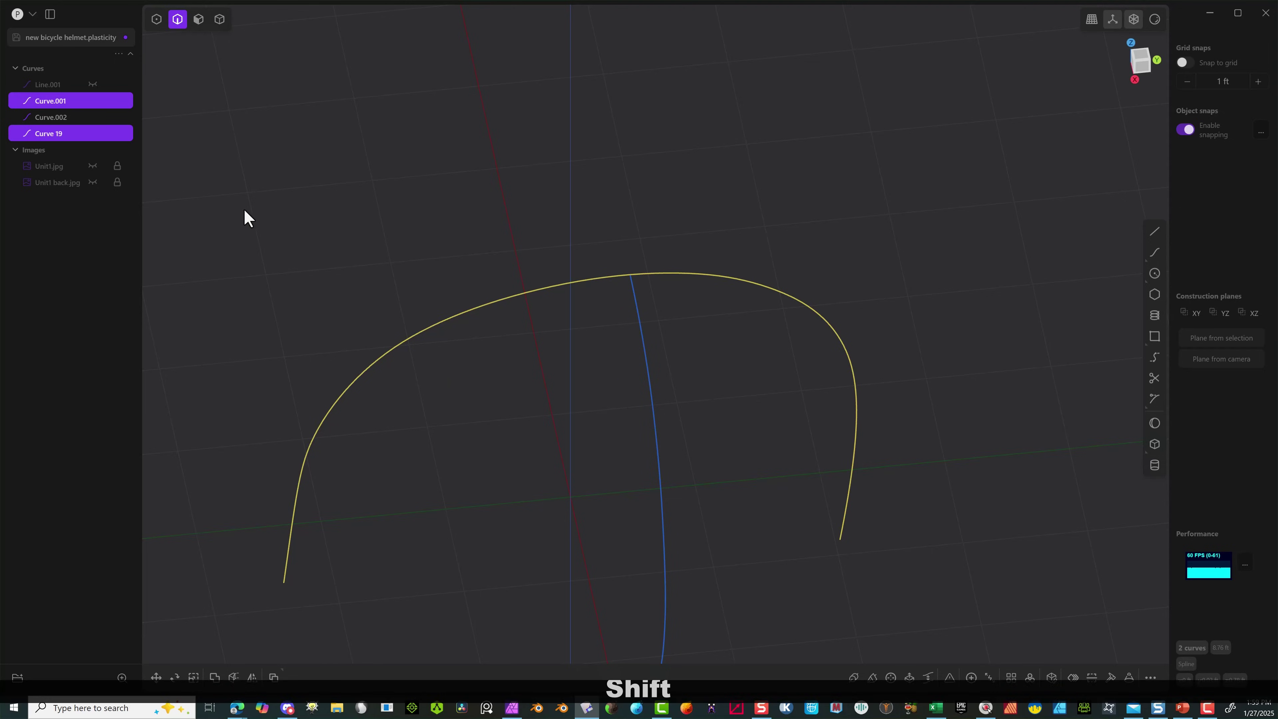
pyautogui.moveTo(638, 289)
pyautogui.mouseDown(button='middle')
pyautogui.moveTo(633, 273)
pyautogui.moveTo(619, 294)
pyautogui.moveTo(770, 416)
pyautogui.moveTo(867, 432)
pyautogui.moveTo(873, 380)
pyautogui.moveTo(750, 422)
pyautogui.moveTo(651, 269)
pyautogui.mouseUp(button='middle')
pyautogui.click(764, 151)
# In the front view, extrude side-profile curves Curve.001 and Curve 19 about 1.7 ft away from Curve.002, starting from their shared crown point.
pyautogui.moveTo(731, 186); pyautogui.dragTo(687, 270)
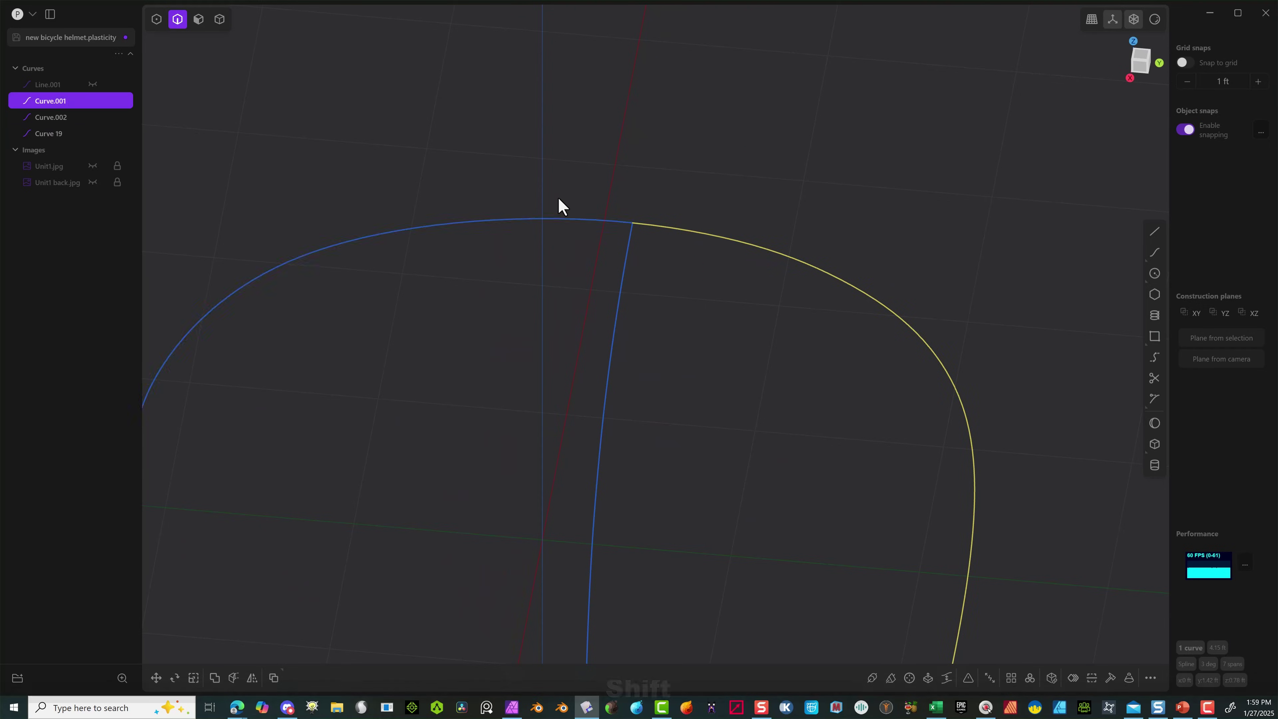
pyautogui.keyDown('shift'); pyautogui.moveTo(559, 205); pyautogui.dragTo(500, 273); pyautogui.keyUp('shift')
pyautogui.moveTo(545, 325); pyautogui.dragTo(687, 551, button='middle')
pyautogui.scroll(-5, 687, 551)
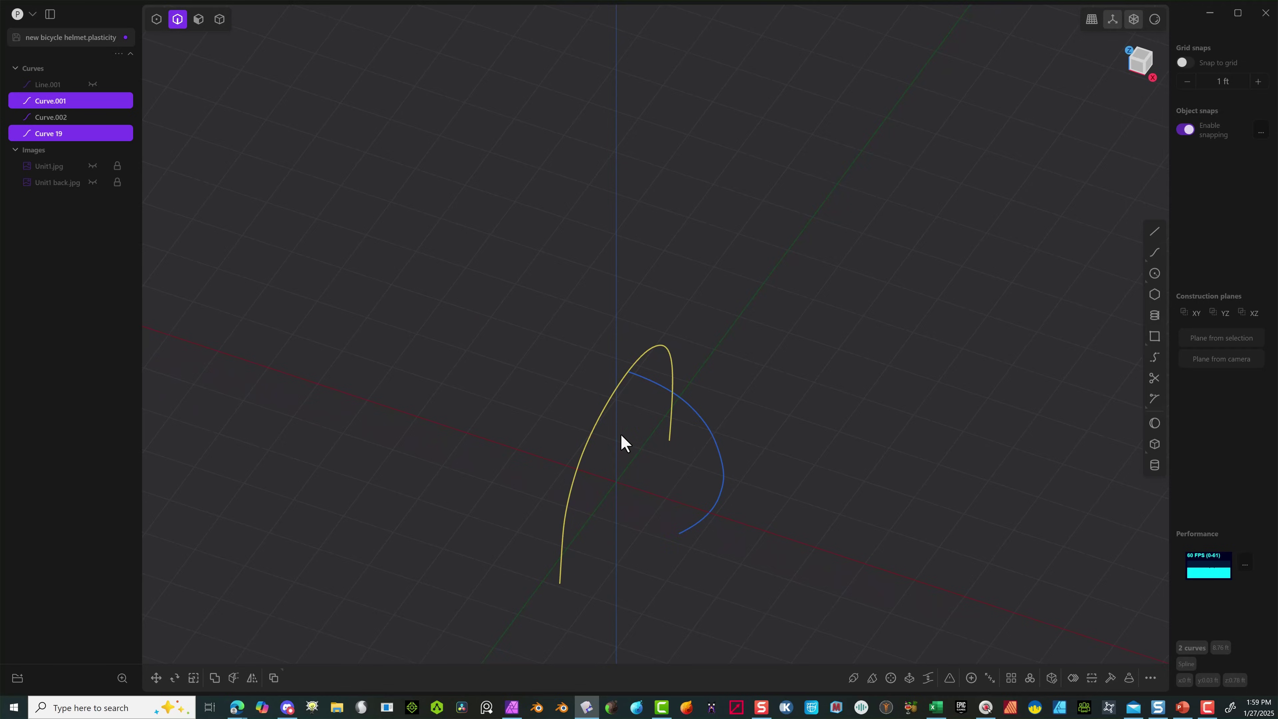
pyautogui.press('e')
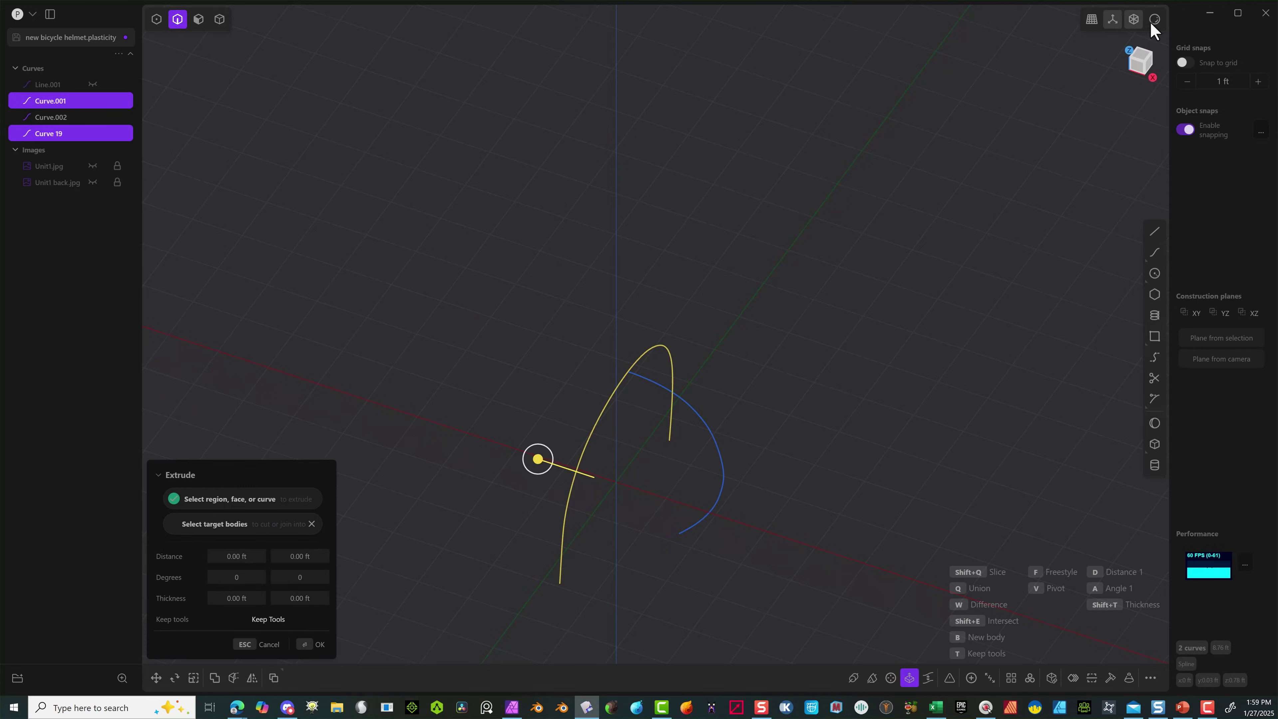
pyautogui.click(1139, 72)
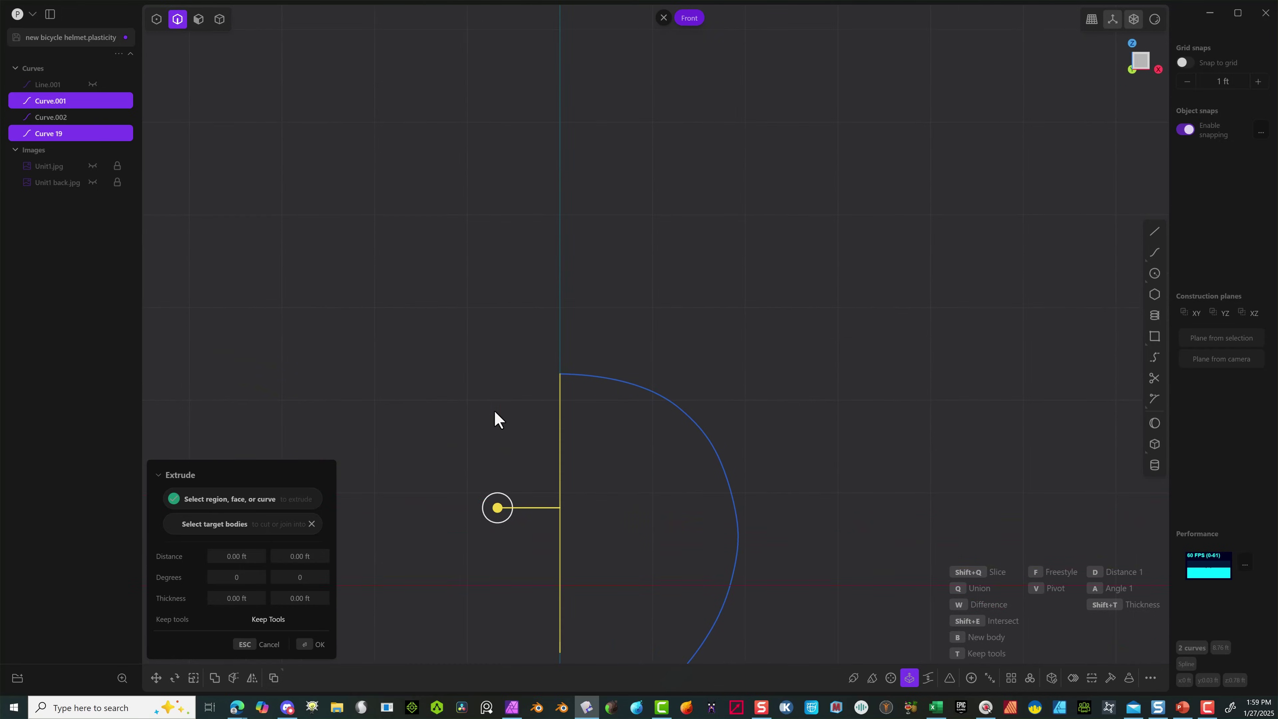
pyautogui.press('f')
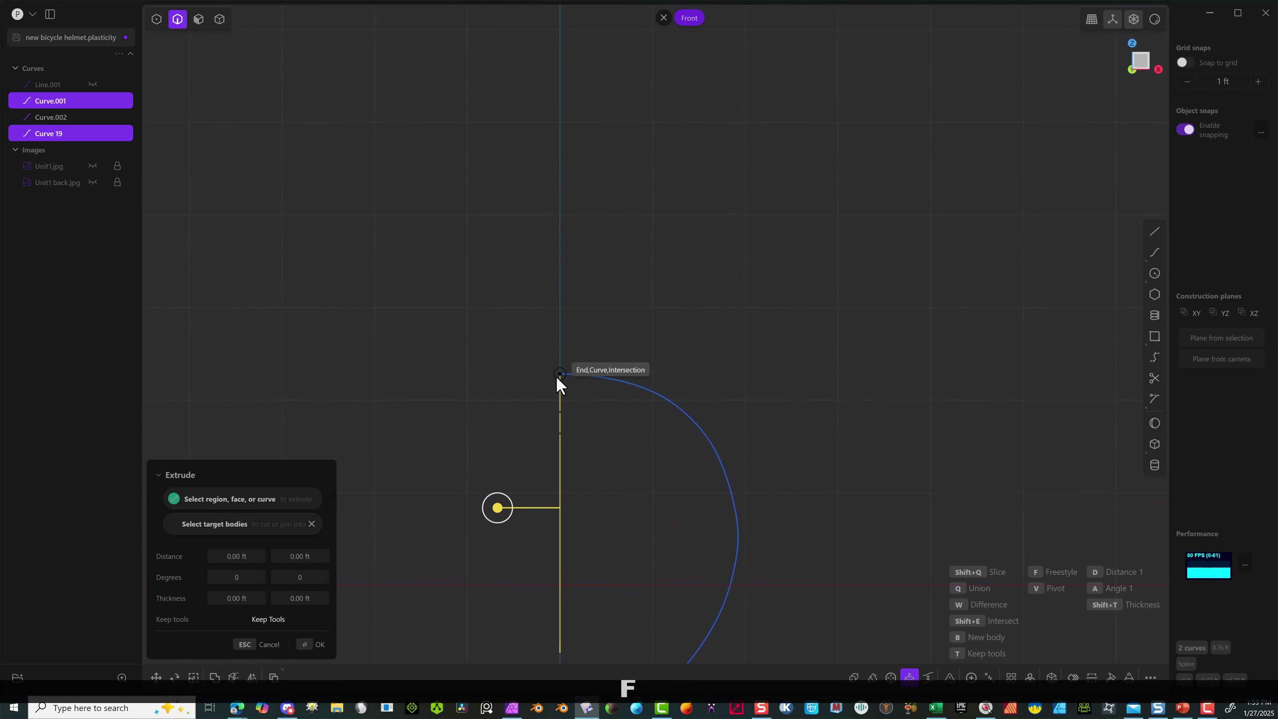
pyautogui.click(557, 377)
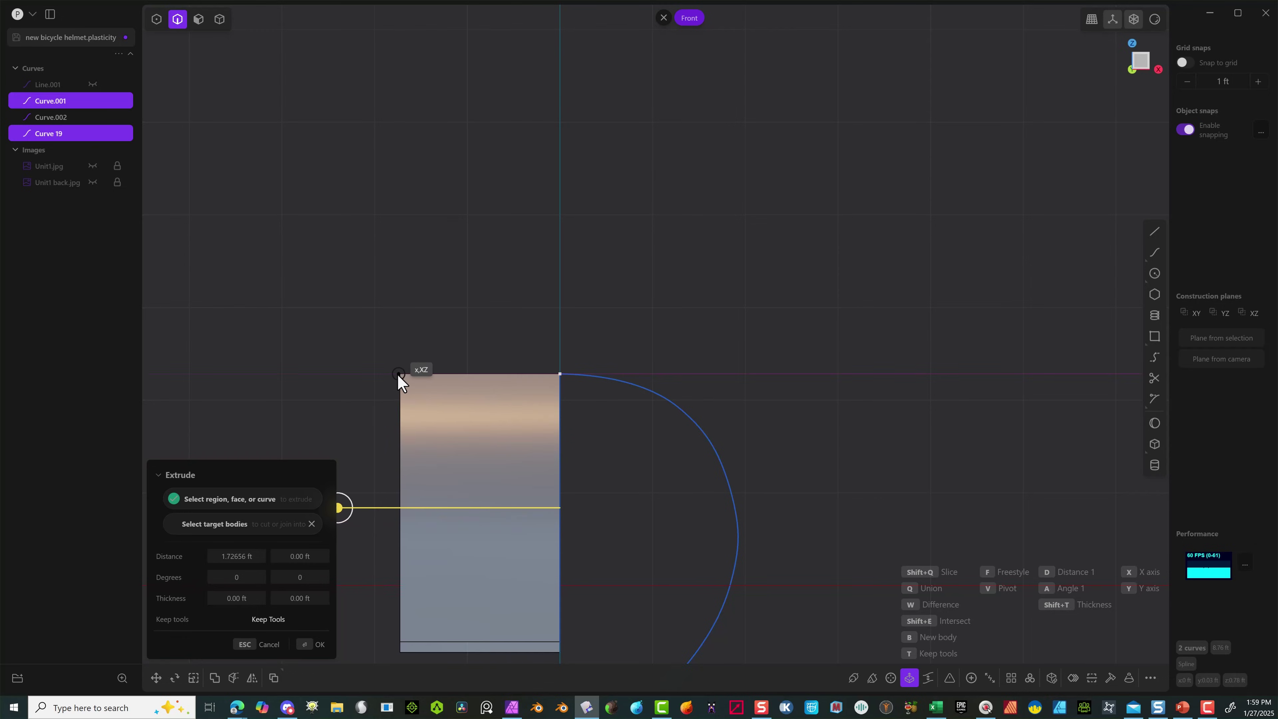
pyautogui.click(398, 375)
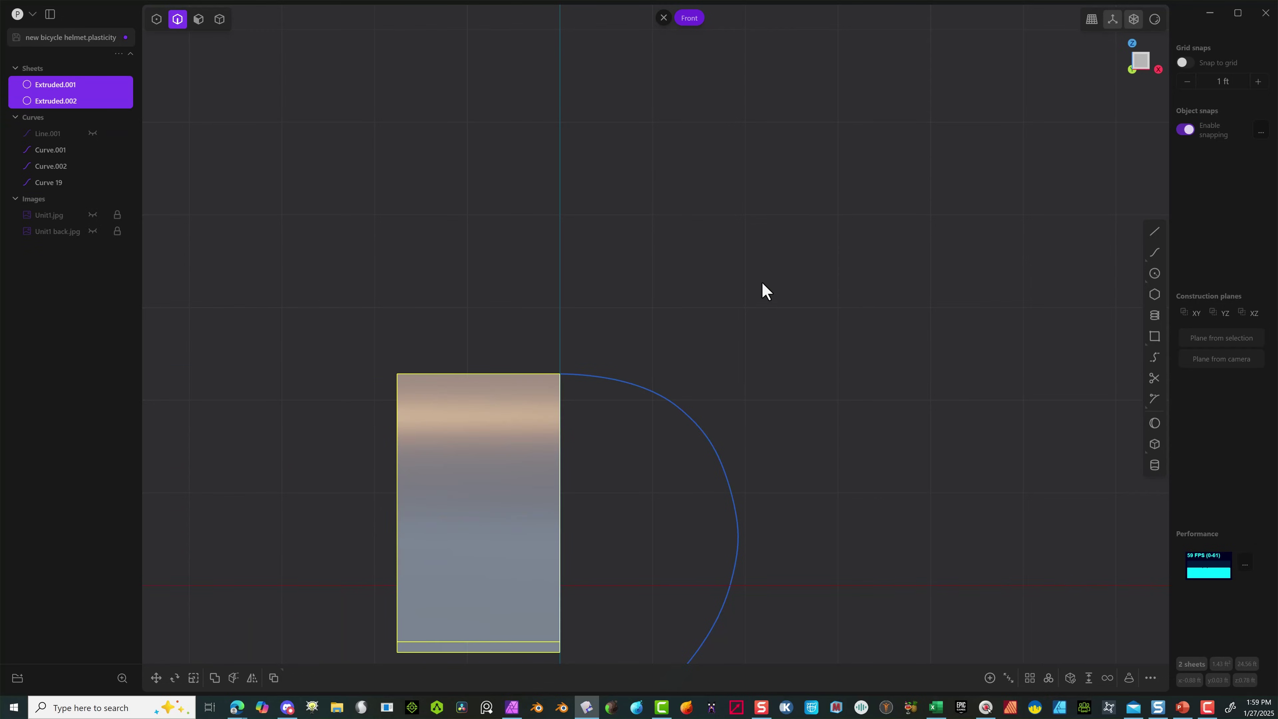
pyautogui.moveTo(765, 290); pyautogui.dragTo(901, 263, button='middle')
pyautogui.click(856, 263)
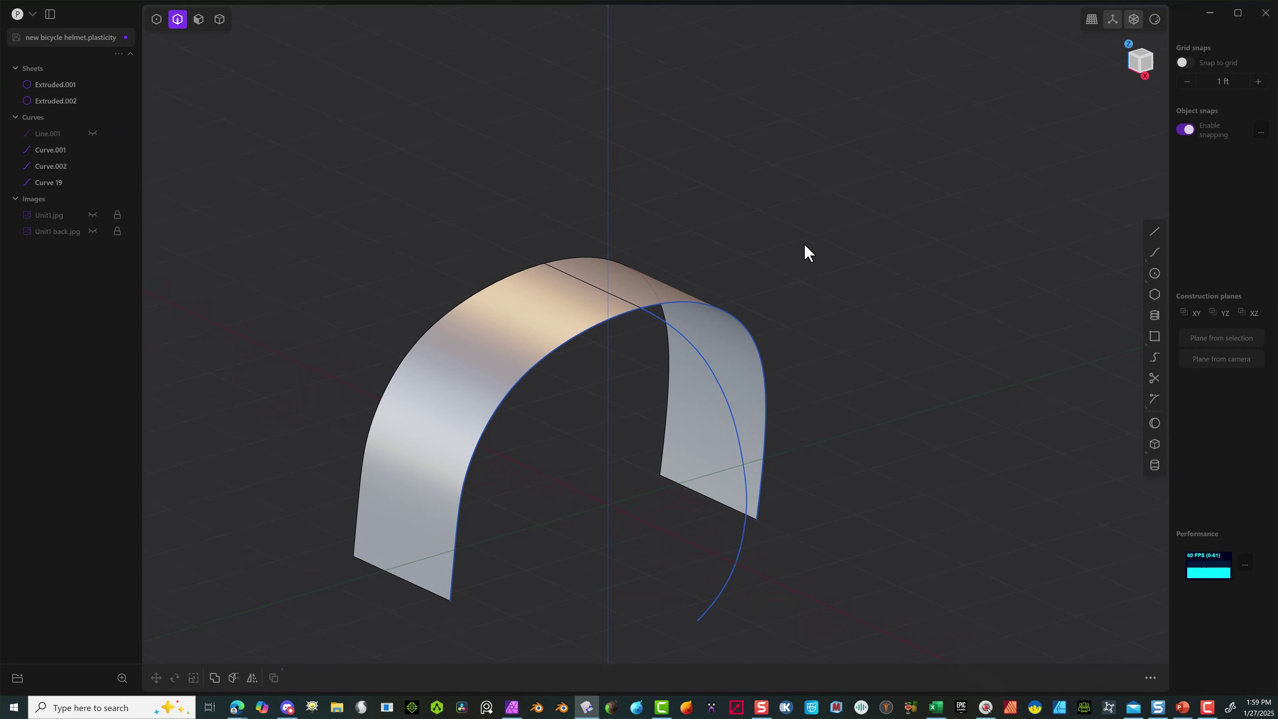
# Duplicate the profile curves and move the copies about 6.27 ft along negative Y in the top view, clear of the extruded sheets.
pyautogui.moveTo(805, 247); pyautogui.dragTo(714, 272, button='middle')
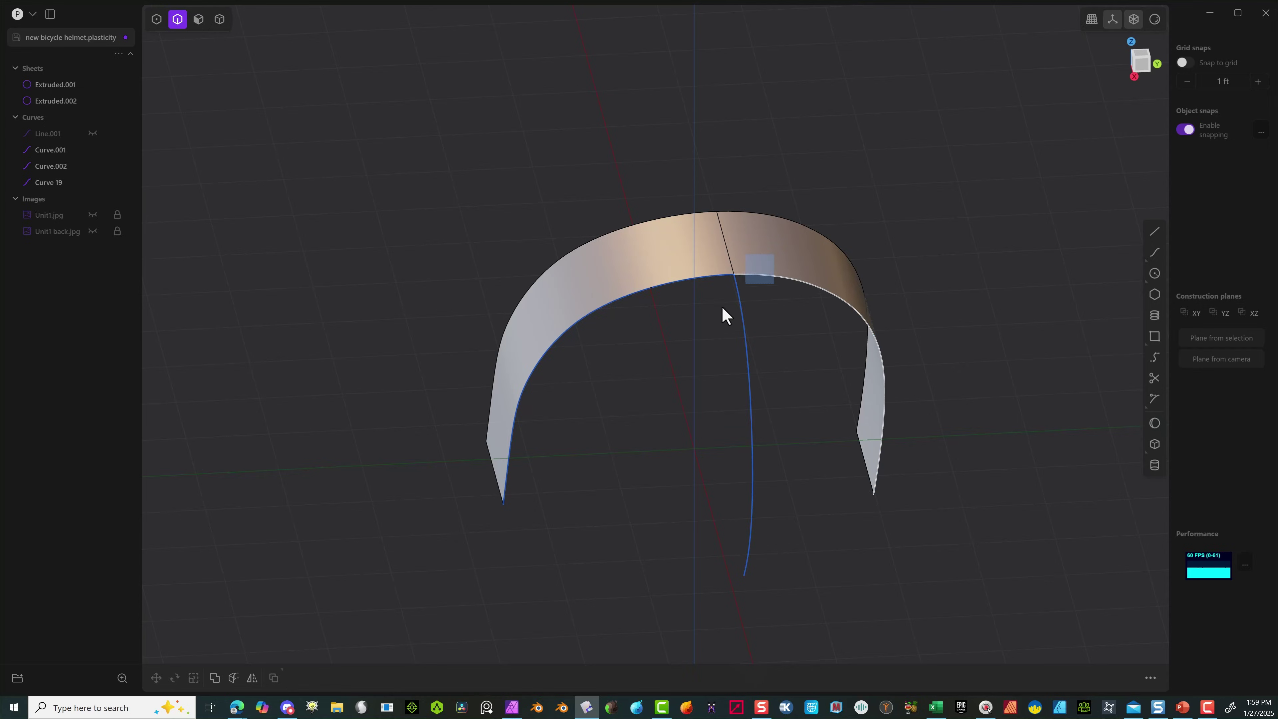
pyautogui.moveTo(721, 306); pyautogui.dragTo(714, 314)
pyautogui.keyDown('ctrl'); pyautogui.moveTo(774, 163); pyautogui.dragTo(660, 244); pyautogui.keyUp('ctrl')
pyautogui.scroll(-4, 785, 197)
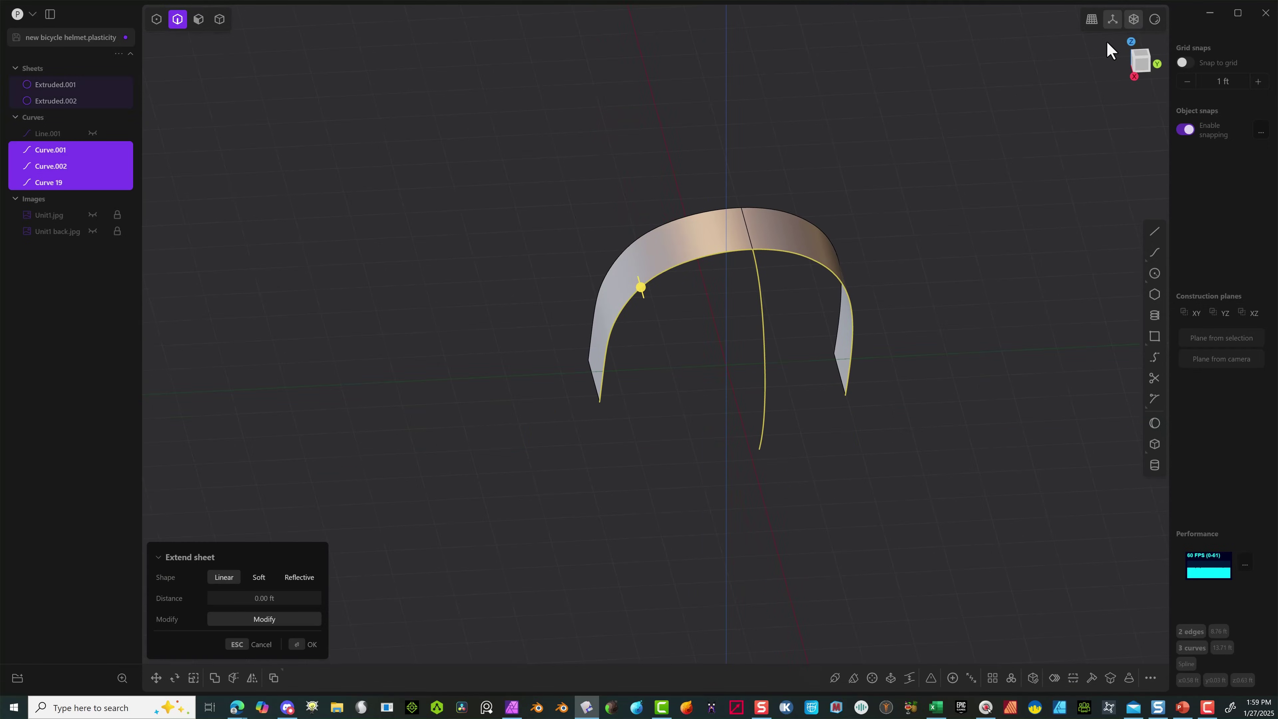
pyautogui.click(1132, 41)
pyautogui.scroll(-3, 819, 374)
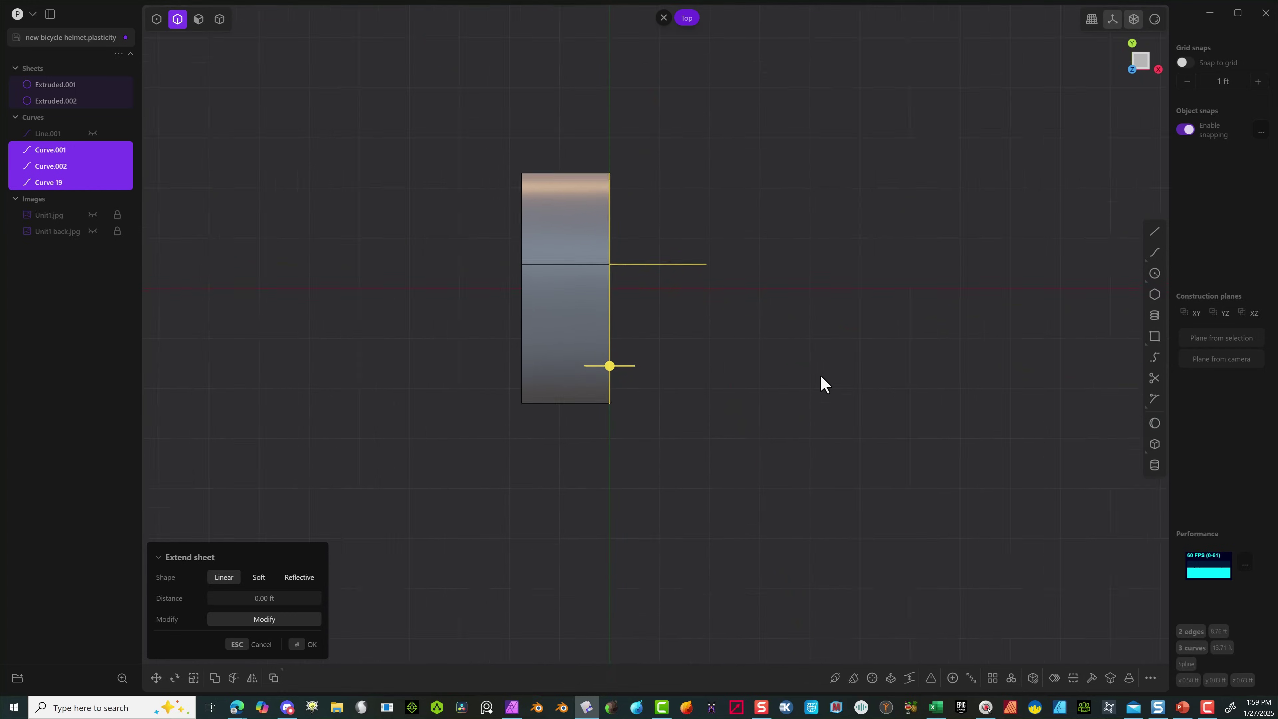
pyautogui.moveTo(818, 474); pyautogui.dragTo(704, 335, button='middle')
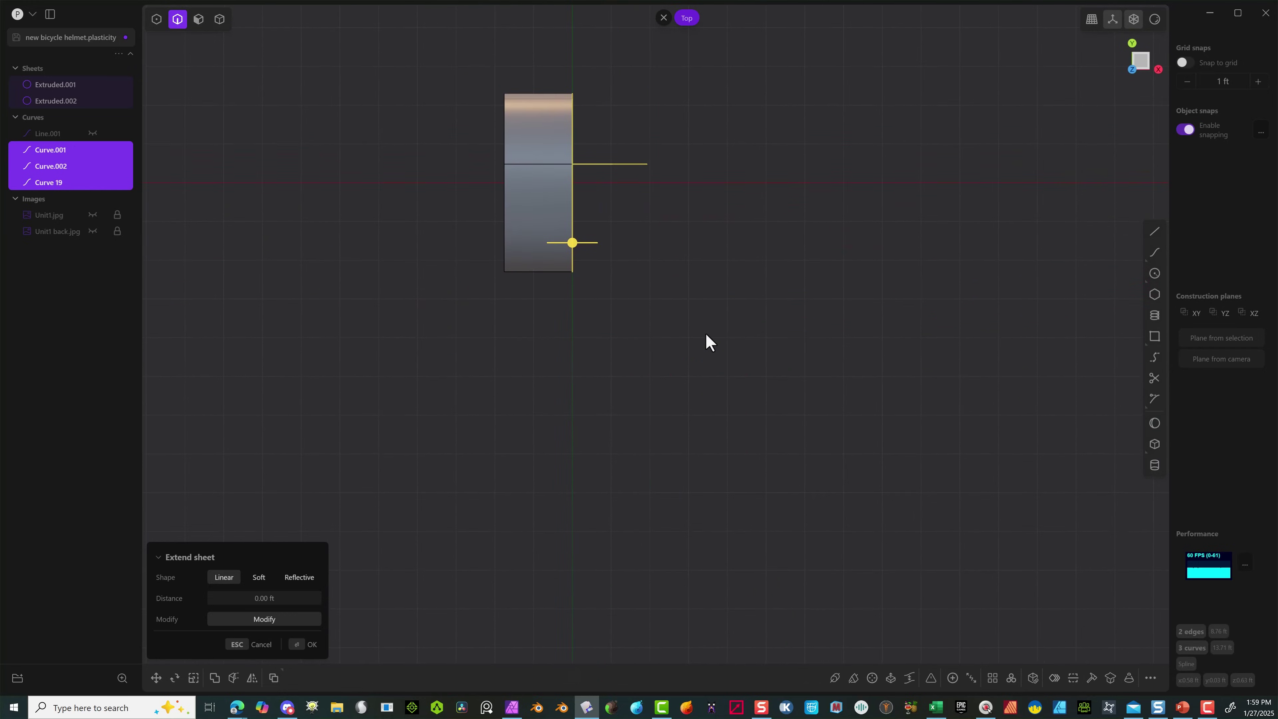
pyautogui.hotkey('shift', 'd')
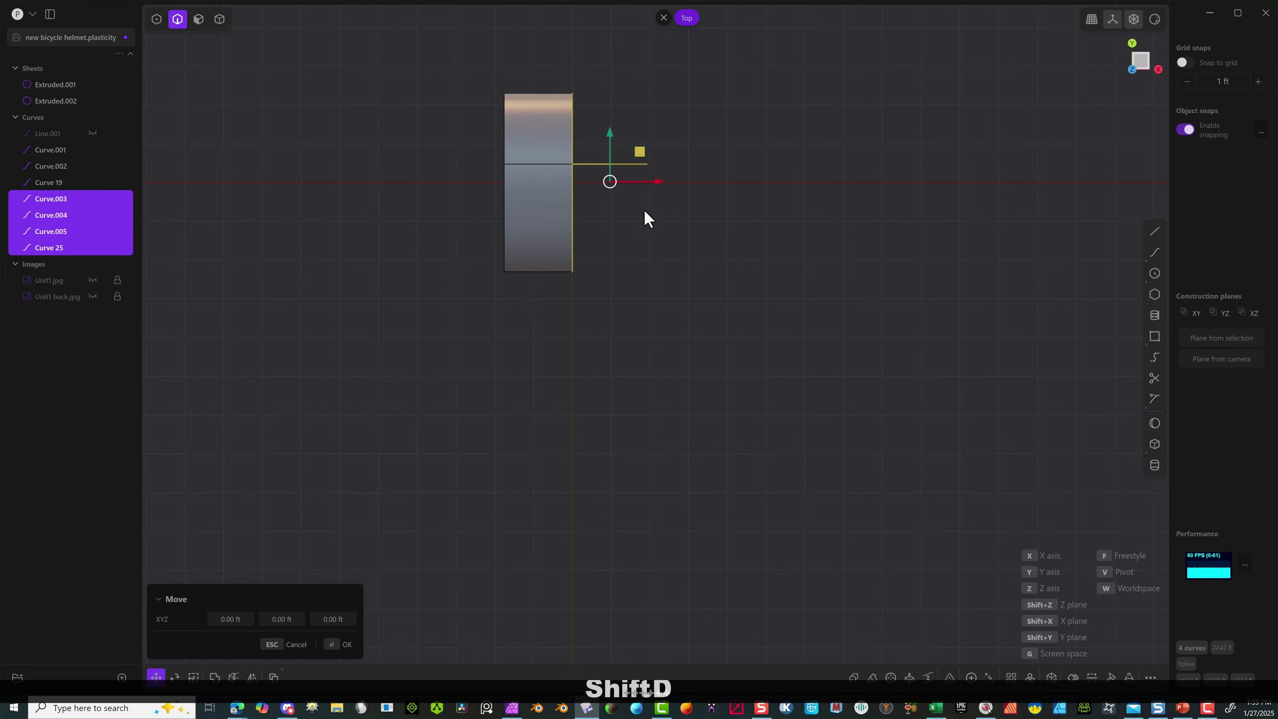
pyautogui.moveTo(610, 143); pyautogui.dragTo(598, 381)
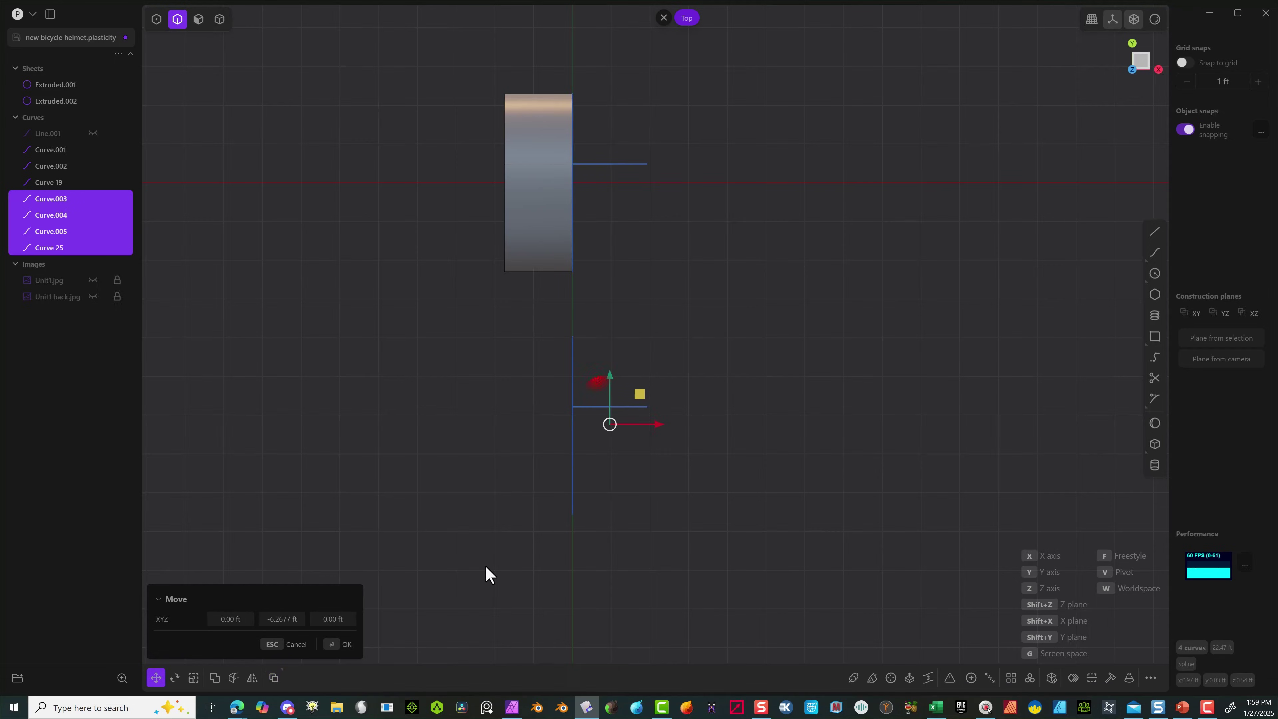
pyautogui.click(344, 645)
pyautogui.moveTo(736, 542); pyautogui.dragTo(825, 334, button='middle')
pyautogui.click(815, 305)
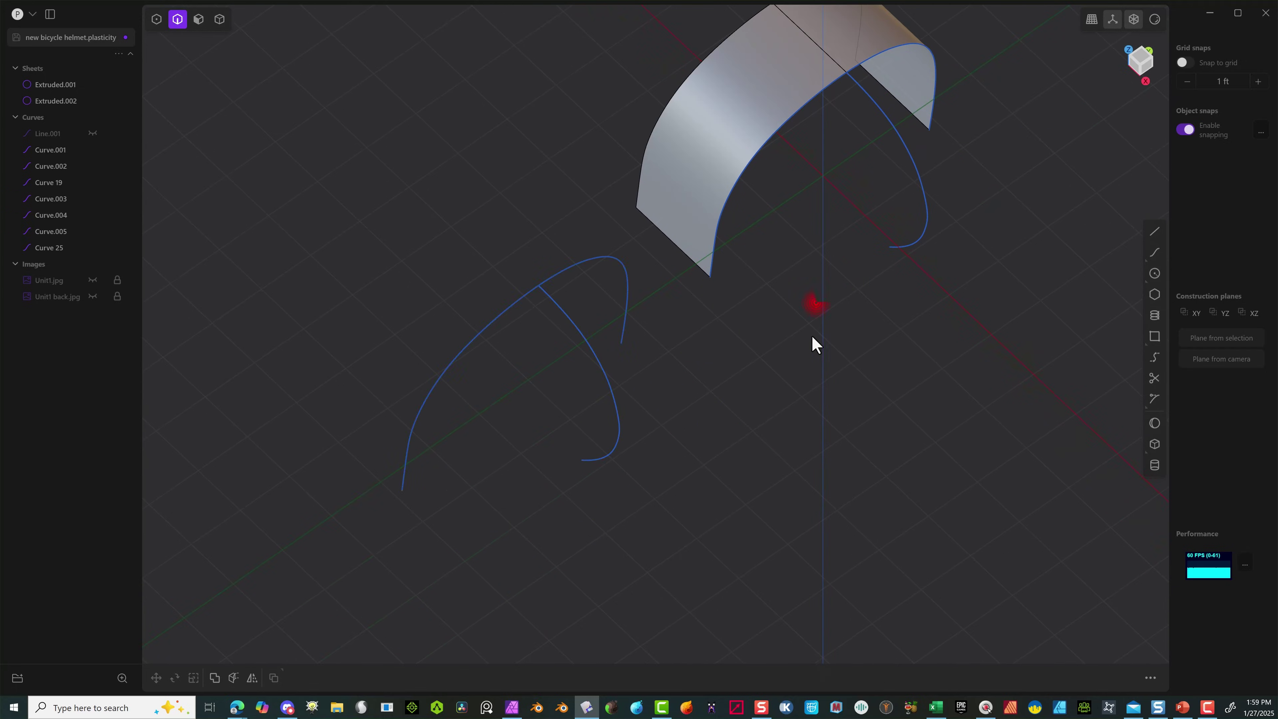
# Hide the original side-profile curves Curve.001 and Curve 19 along the extruded sheets' edges.
pyautogui.click(756, 154)
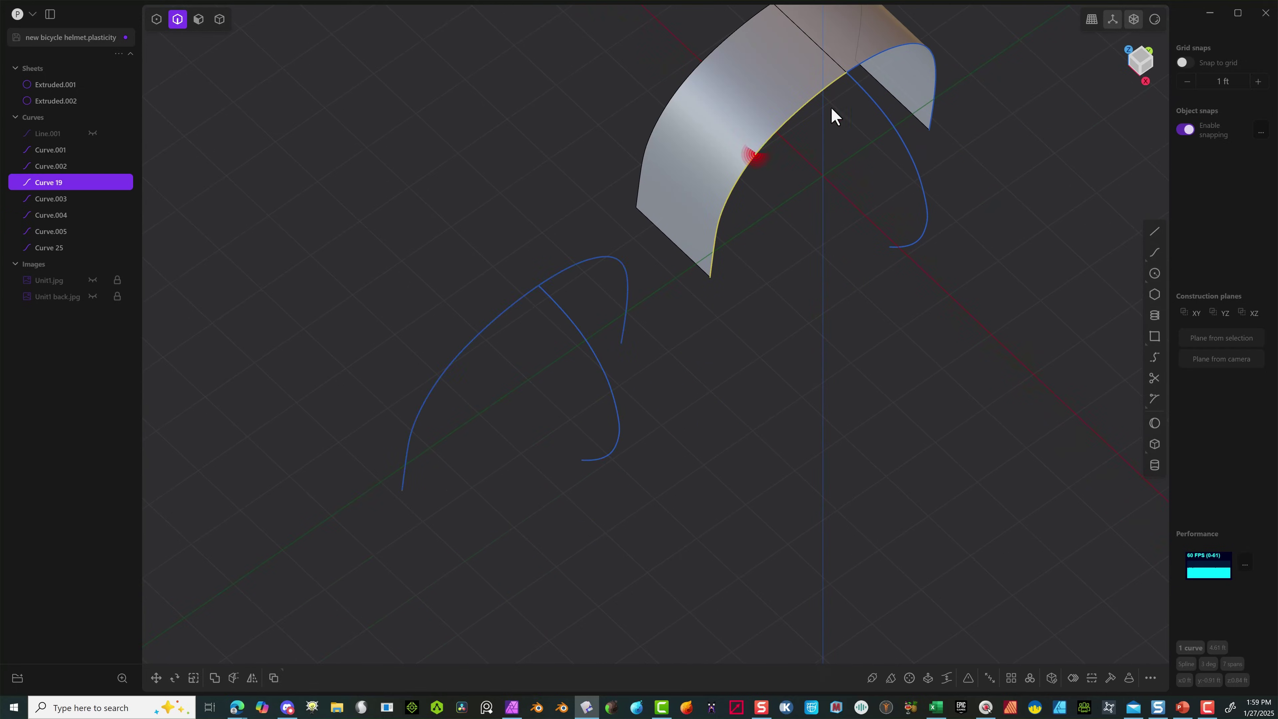
pyautogui.keyDown('shift'); pyautogui.click(885, 55); pyautogui.keyUp('shift')
pyautogui.press('h')
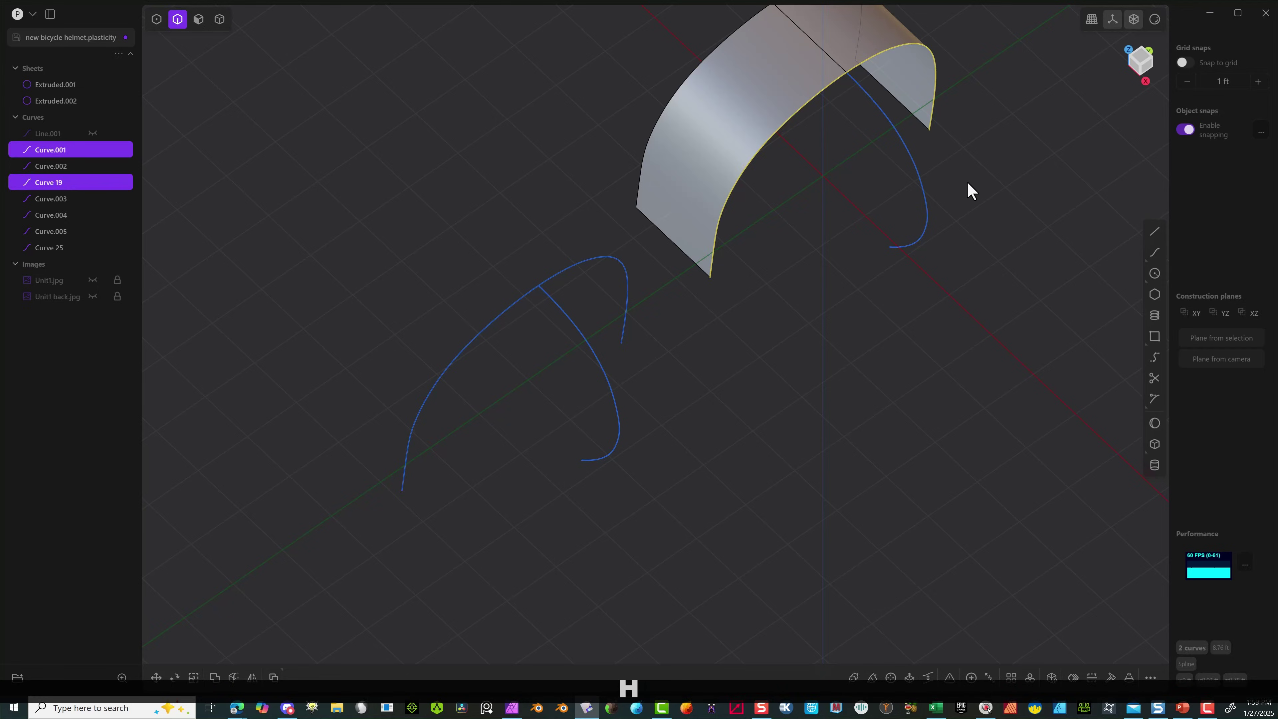
pyautogui.moveTo(993, 157); pyautogui.dragTo(728, 229, button='middle')
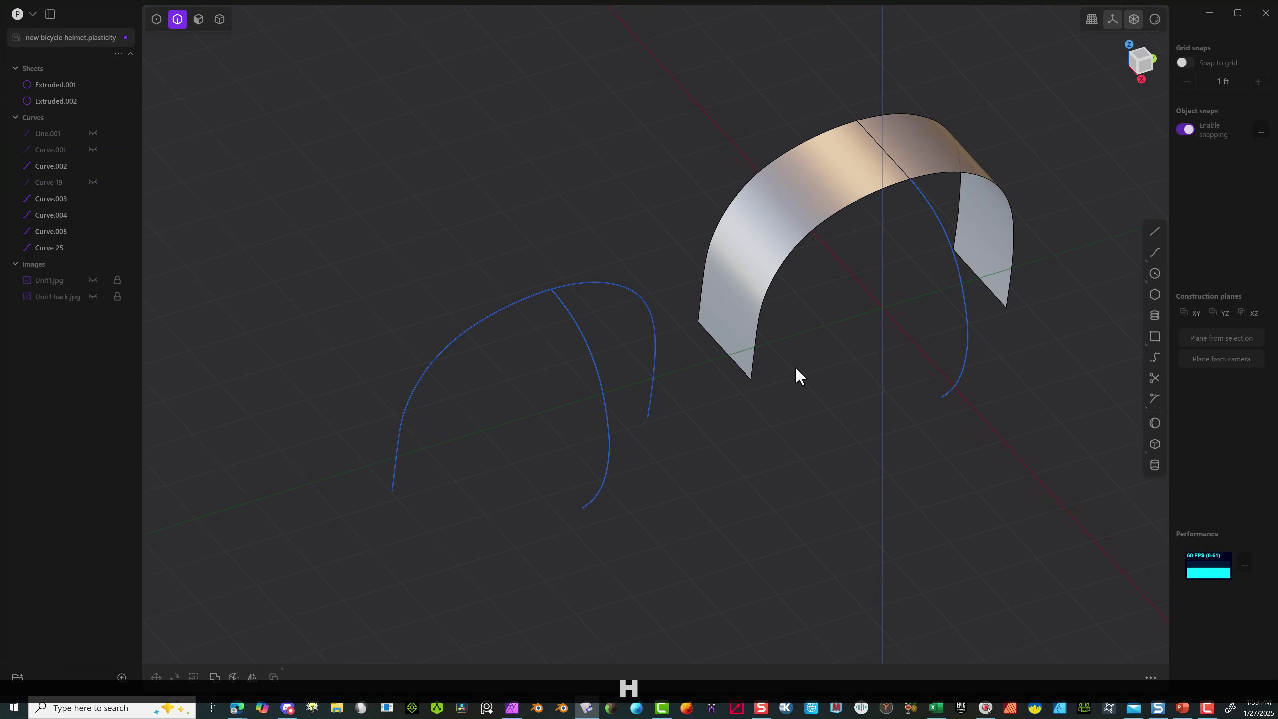
# Loft a surface through the duplicated curves Curve.005, Curve.004 and Curve.003 without guides.
pyautogui.click(503, 307)
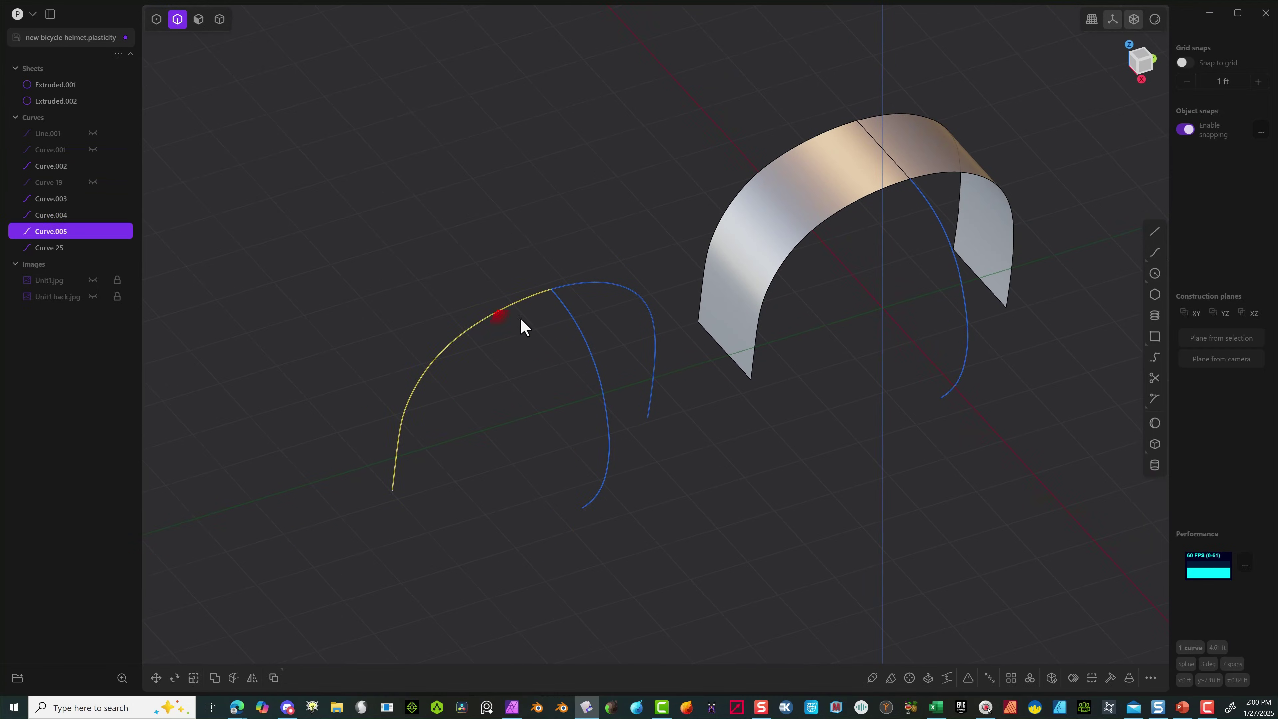
pyautogui.keyDown('shift'); pyautogui.click(577, 323); pyautogui.keyUp('shift')
pyautogui.keyDown('shift'); pyautogui.click(602, 283); pyautogui.keyUp('shift')
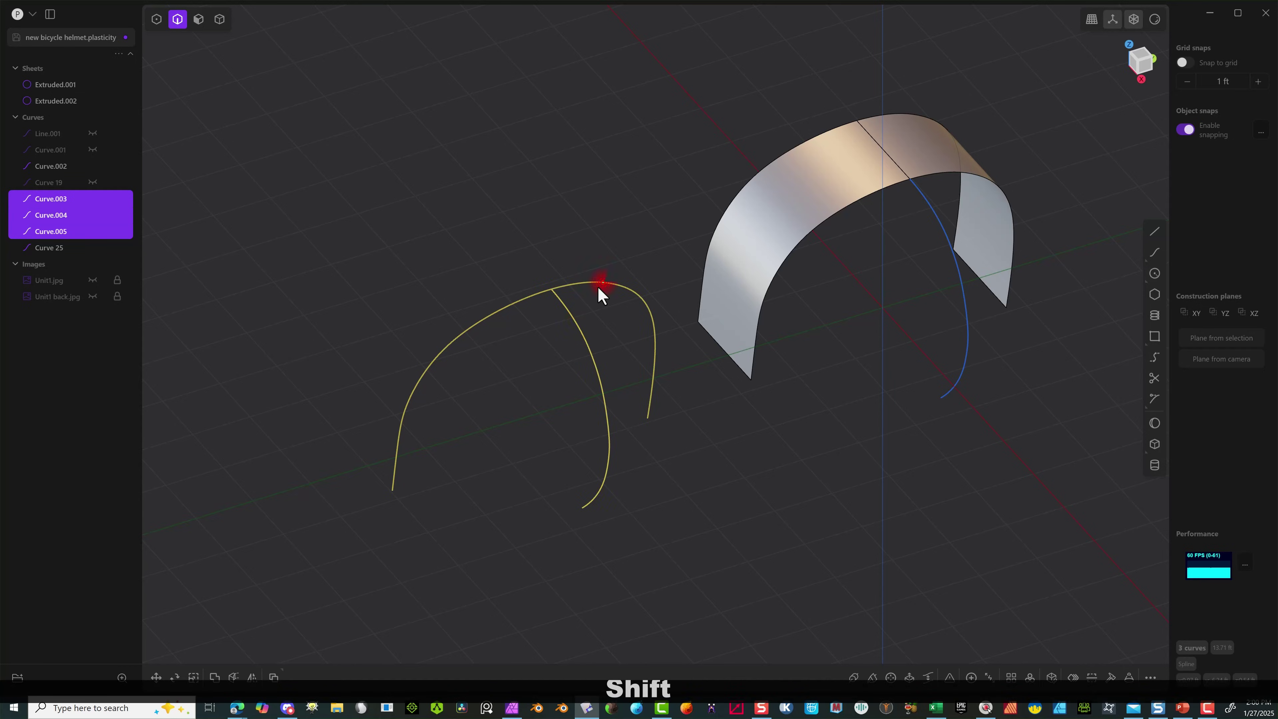
pyautogui.press('l')
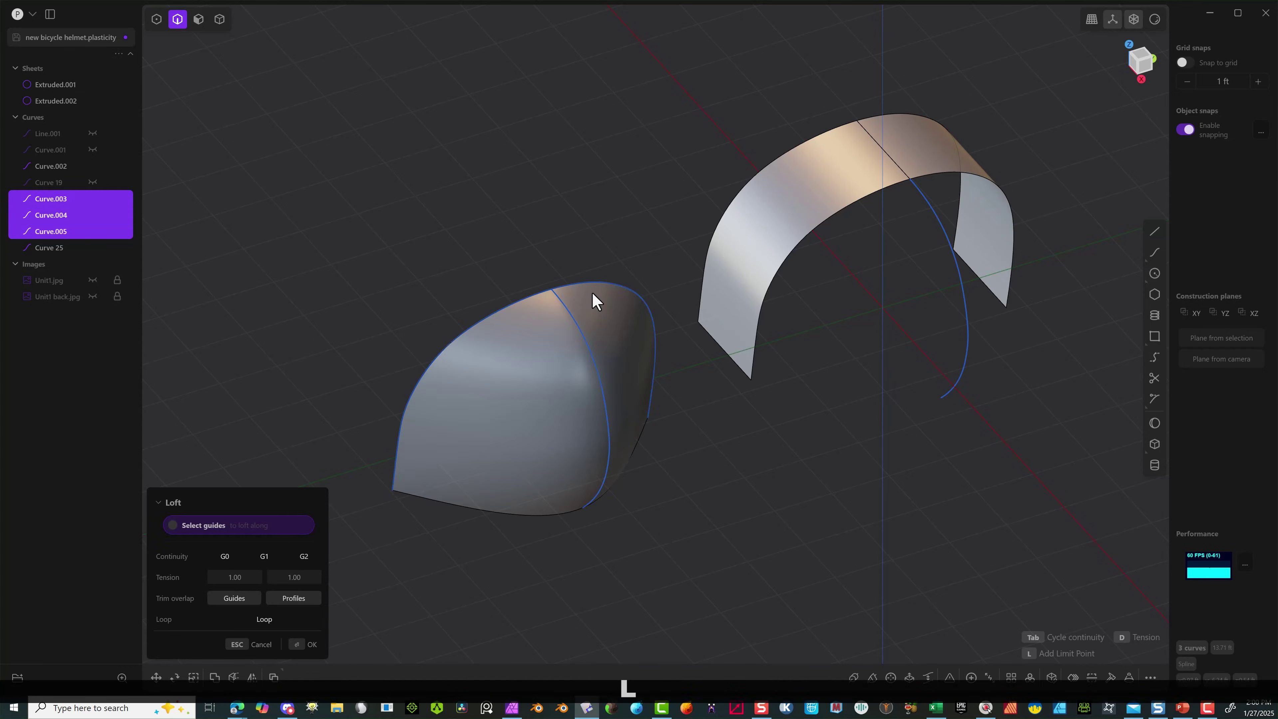
pyautogui.moveTo(581, 328); pyautogui.dragTo(532, 443, button='middle')
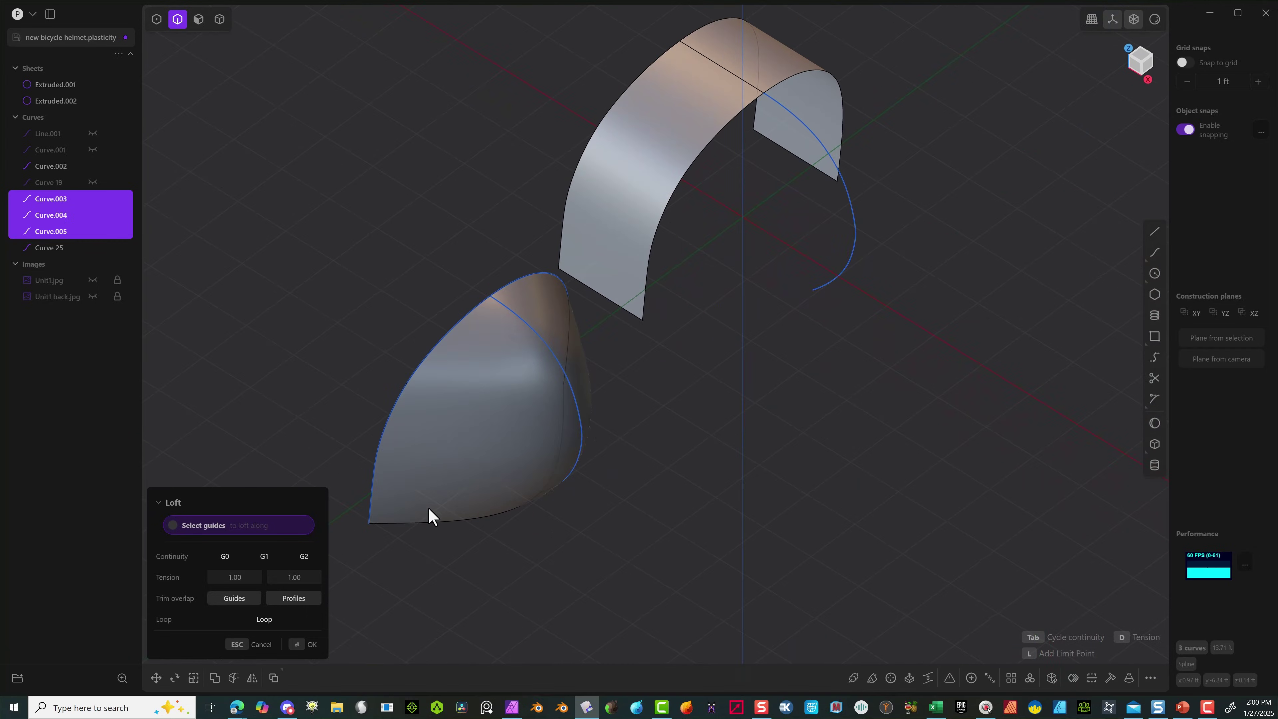
pyautogui.click(304, 645)
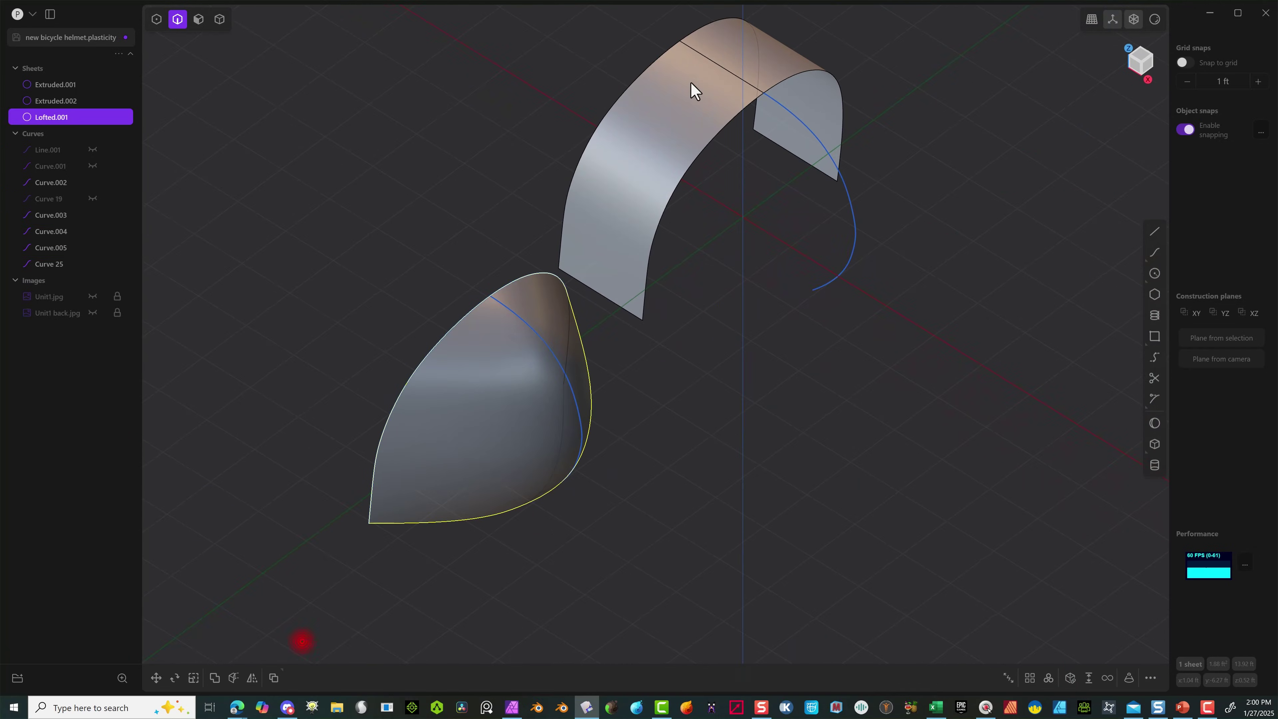
# Loft from one extruded sheet's inner edge through Curve.002 to the other sheet's inner edge, with G1 continuity at both sheets.
pyautogui.scroll(6, 676, 100)
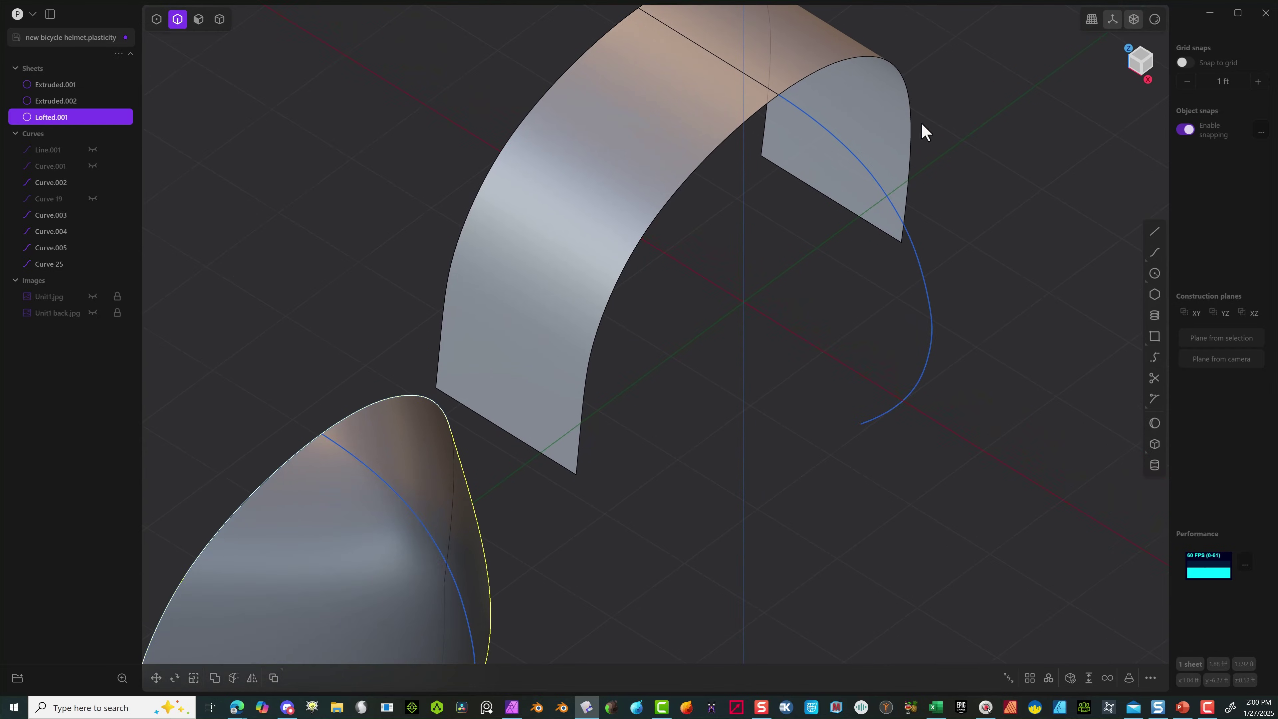
pyautogui.moveTo(903, 244)
pyautogui.mouseDown(button='right')
pyautogui.moveTo(769, 198)
pyautogui.moveTo(740, 139)
pyautogui.mouseUp(button='right')
pyautogui.scroll(-1, 485, 319)
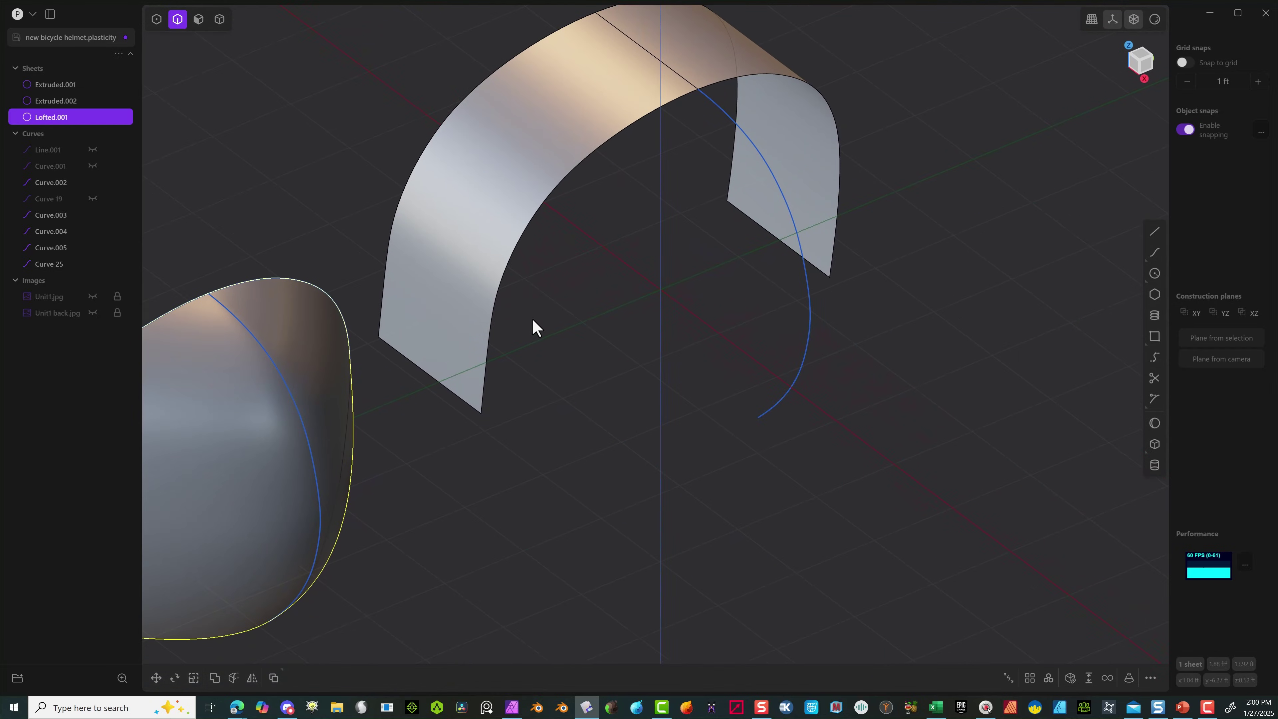
pyautogui.click(540, 309)
pyautogui.click(534, 212)
pyautogui.press('e')
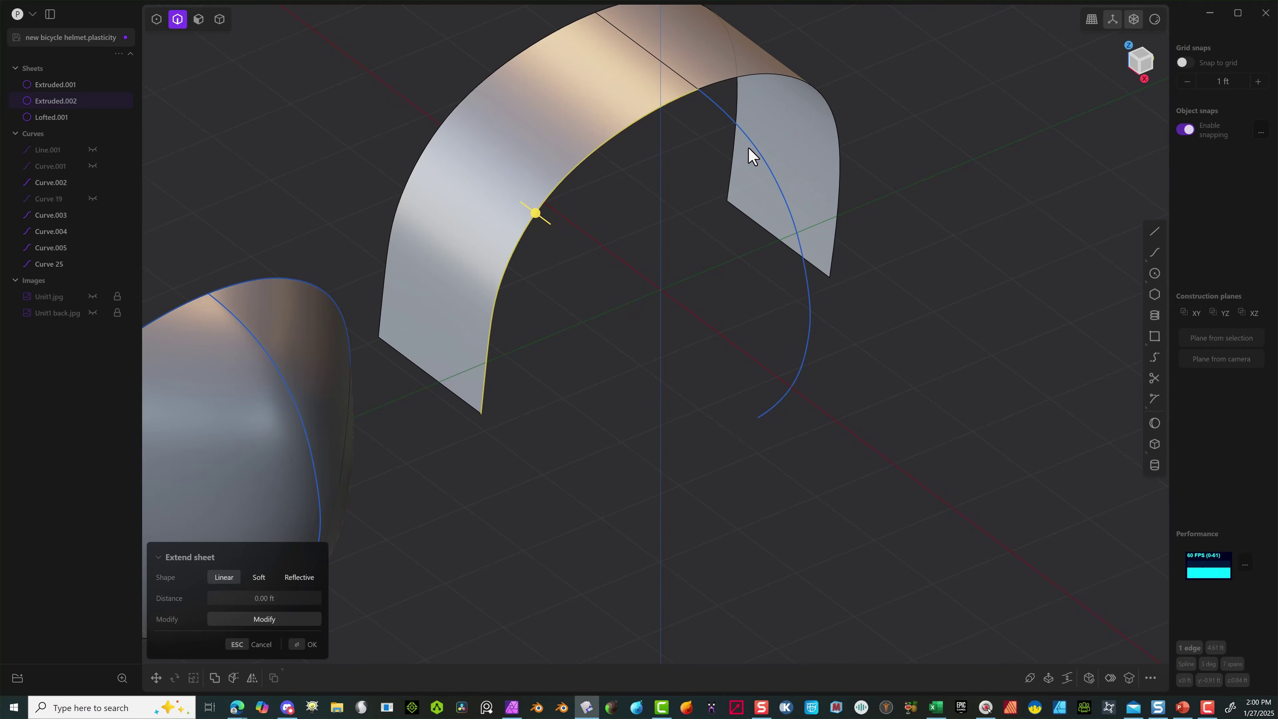
pyautogui.keyDown('shift'); pyautogui.click(757, 158); pyautogui.keyUp('shift')
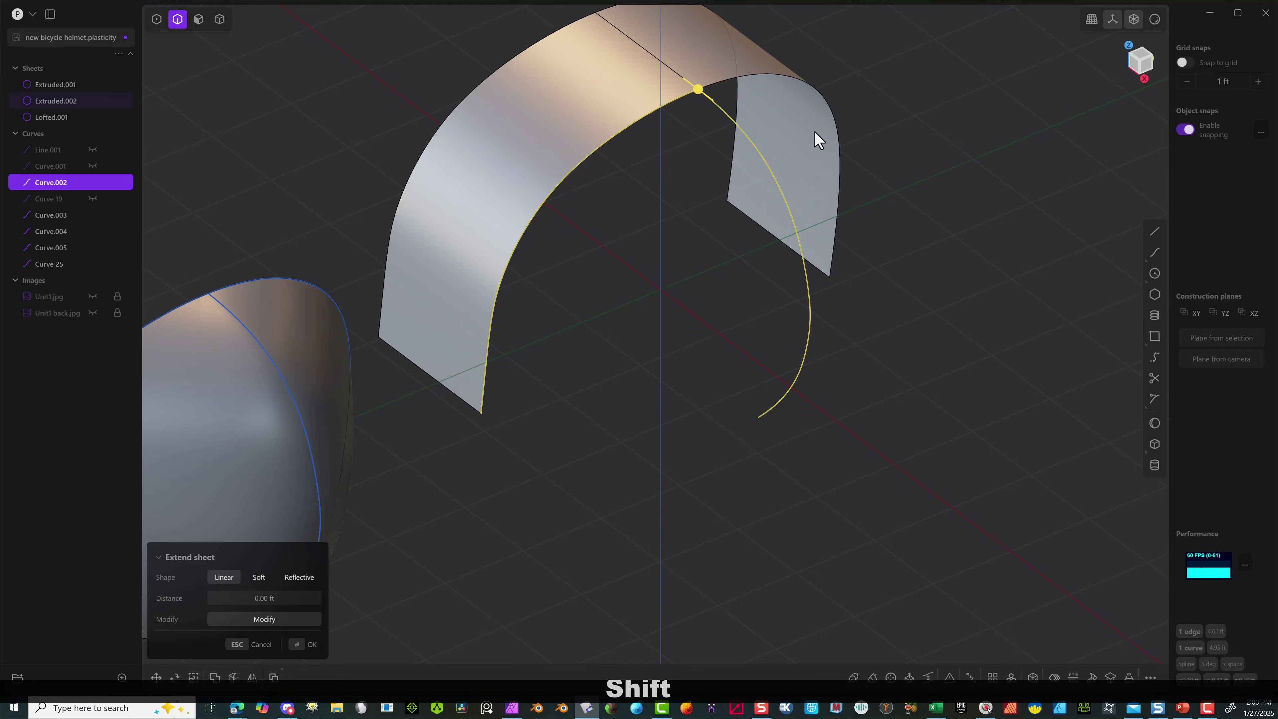
pyautogui.keyDown('shift'); pyautogui.click(836, 127); pyautogui.keyUp('shift')
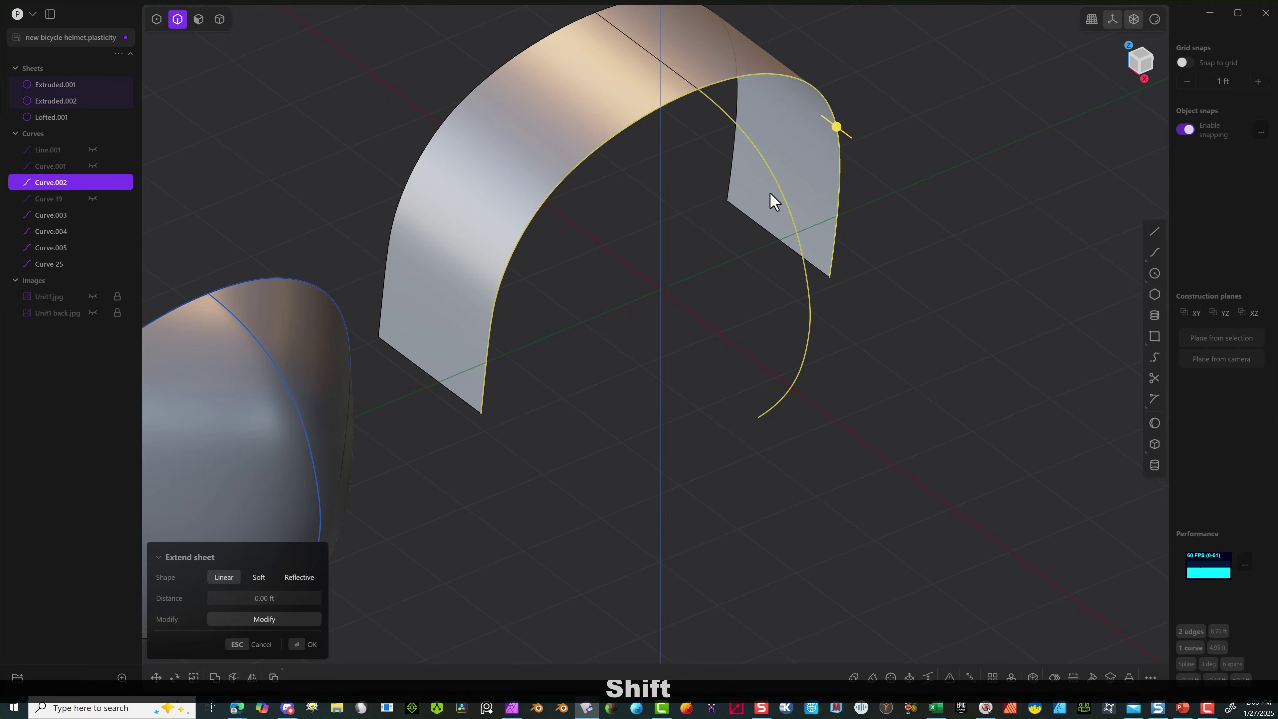
pyautogui.press('l')
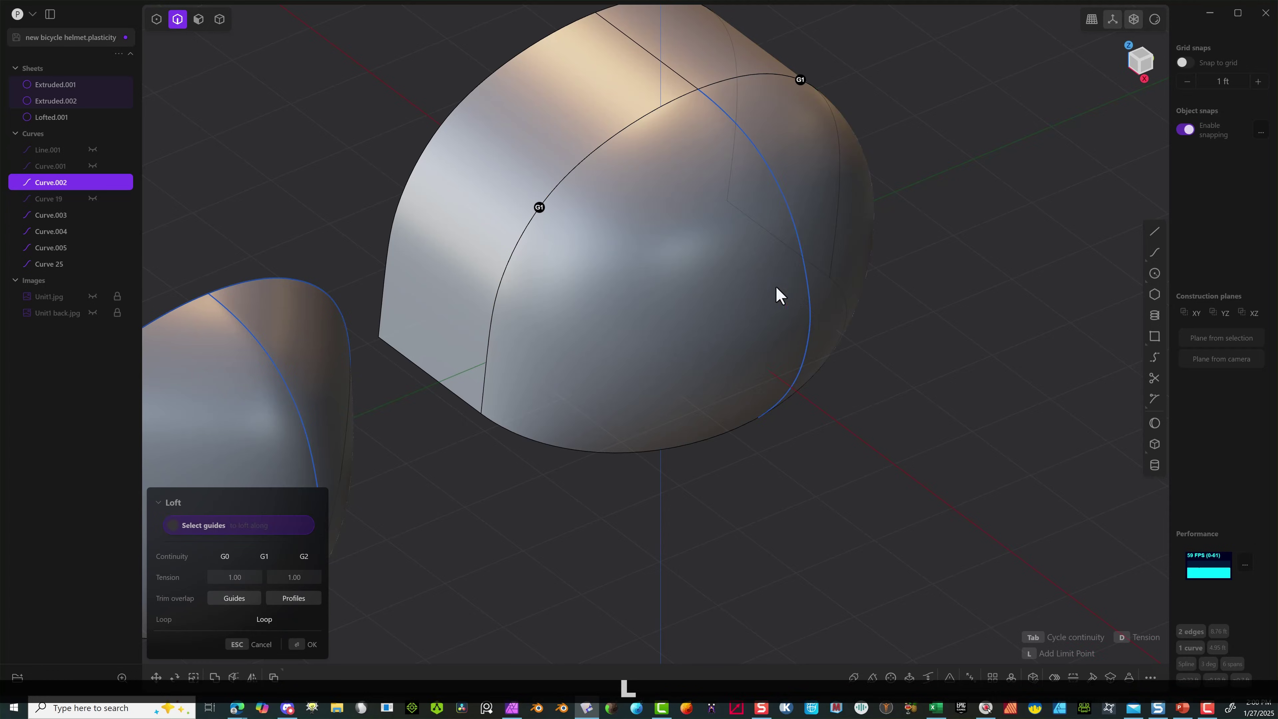
# Compare the loft built from the extruded sheets' edges with the curve-only loft, examining the surface flow at the centre line.
pyautogui.scroll(-1, 776, 287)
pyautogui.moveTo(659, 199); pyautogui.dragTo(426, 390, button='middle')
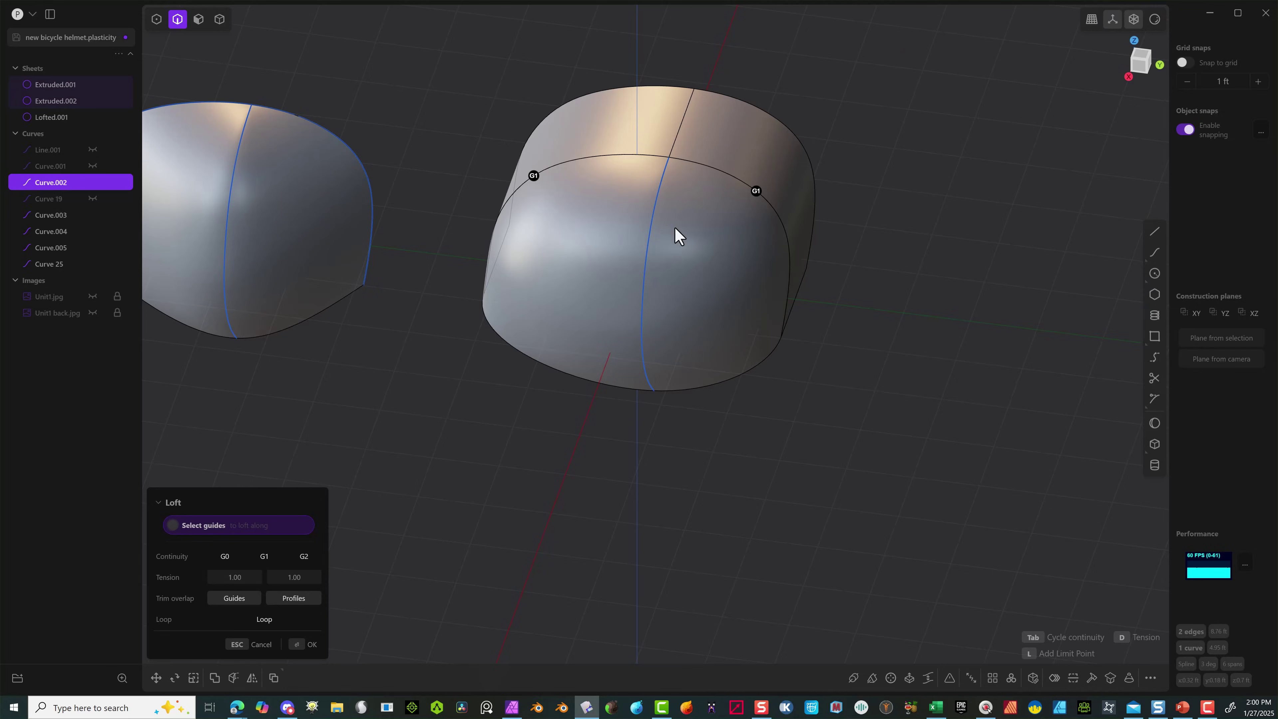
pyautogui.scroll(-3, 426, 316)
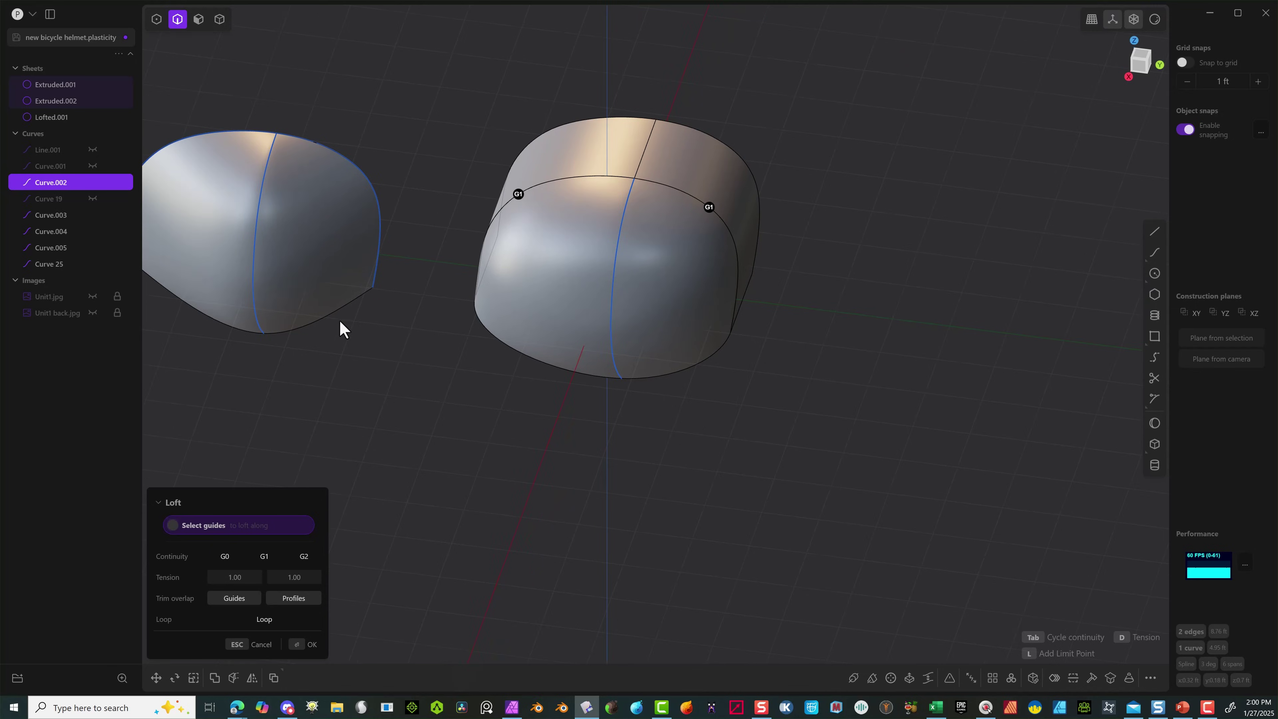
pyautogui.moveTo(341, 330); pyautogui.dragTo(287, 227, button='middle')
pyautogui.moveTo(324, 320); pyautogui.dragTo(353, 372, button='middle')
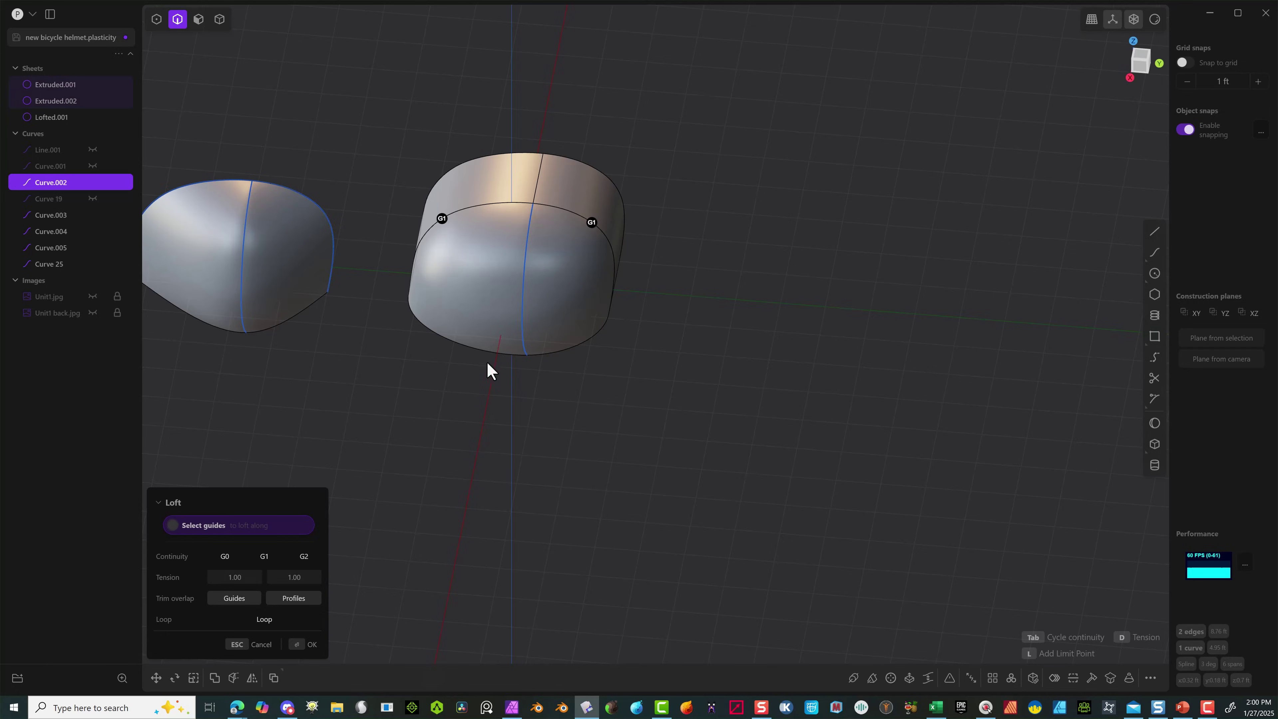
pyautogui.moveTo(453, 264); pyautogui.dragTo(765, 294, button='middle')
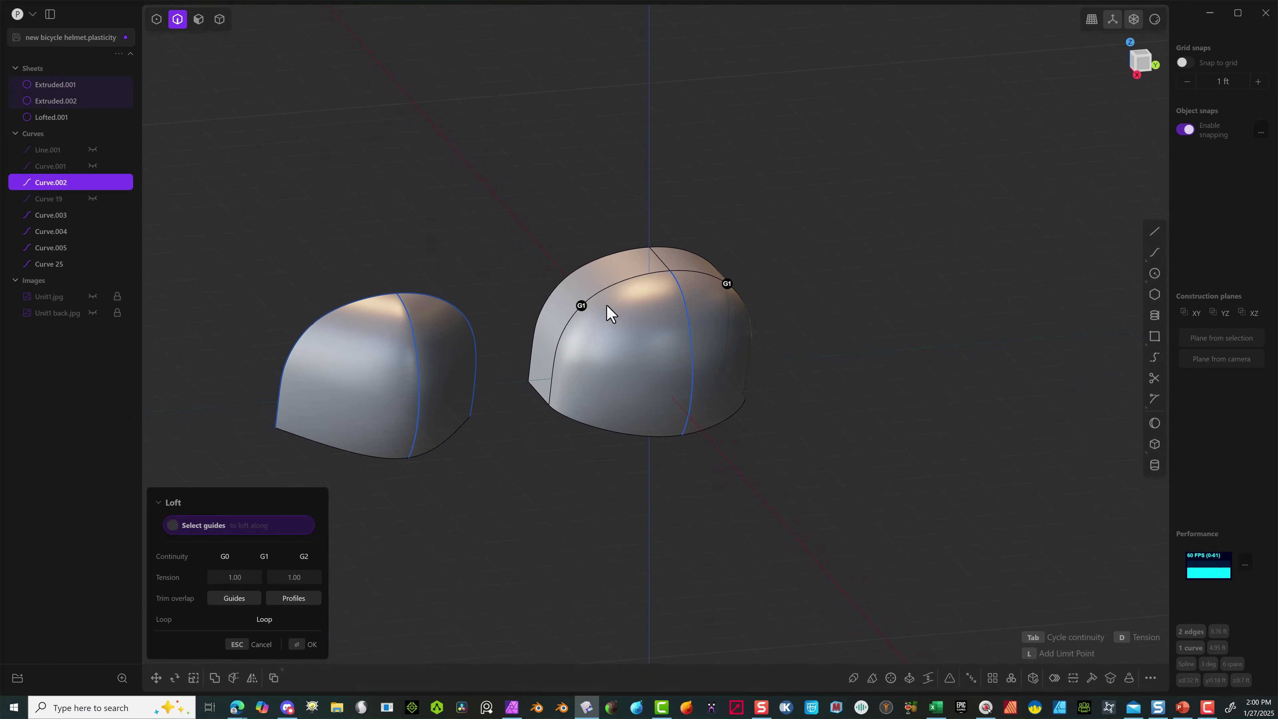
# Try G2 continuity at one sheet edge, restore G1 at both ends, and accept the loft.
pyautogui.click(583, 306)
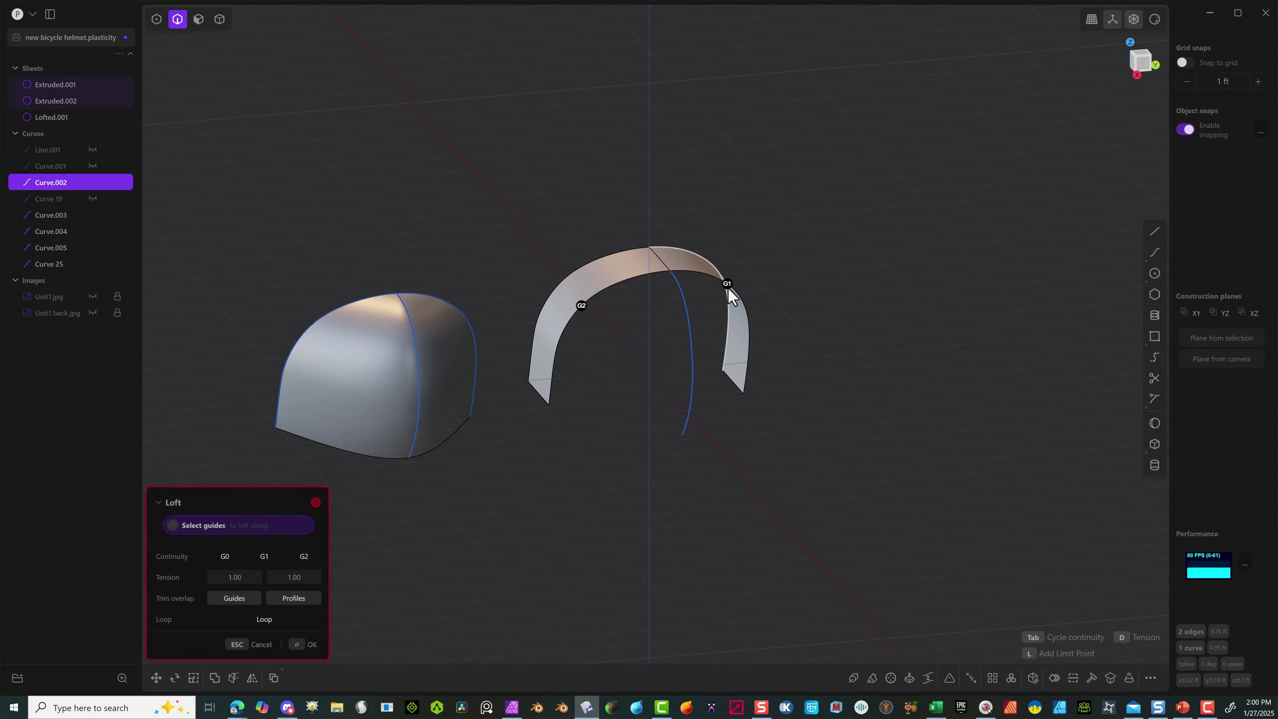
pyautogui.click(582, 306)
pyautogui.click(728, 284)
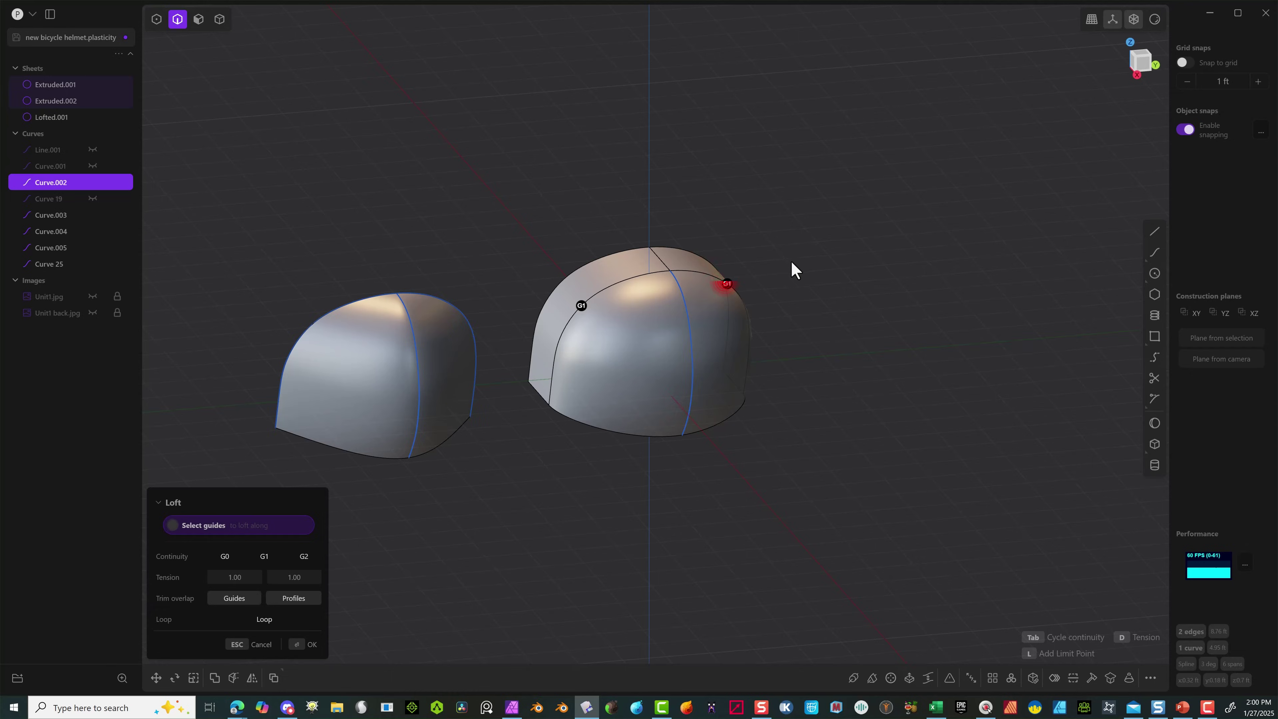
pyautogui.moveTo(820, 255); pyautogui.dragTo(737, 240, button='middle')
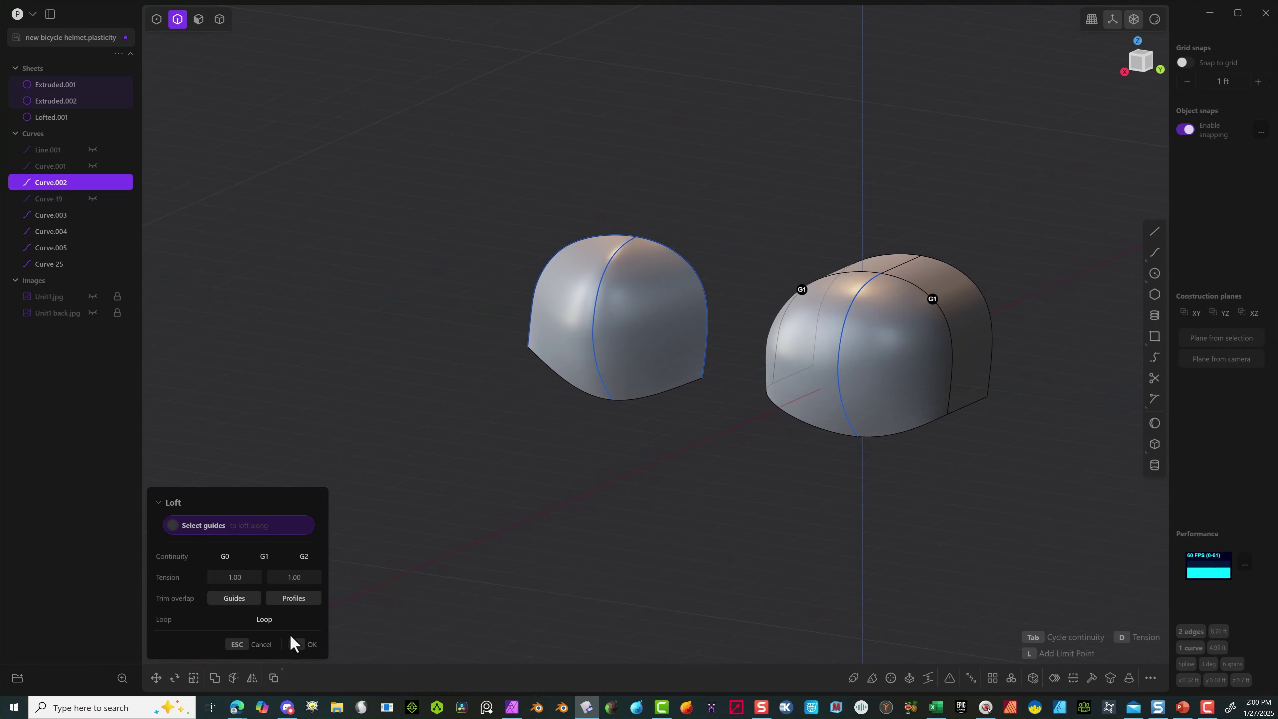
pyautogui.click(305, 646)
# Delete the curve-only comparison loft Lofted.001 together with its duplicated profile curves.
pyautogui.moveTo(433, 505); pyautogui.dragTo(108, 483, button='middle')
pyautogui.scroll(2, 262, 388)
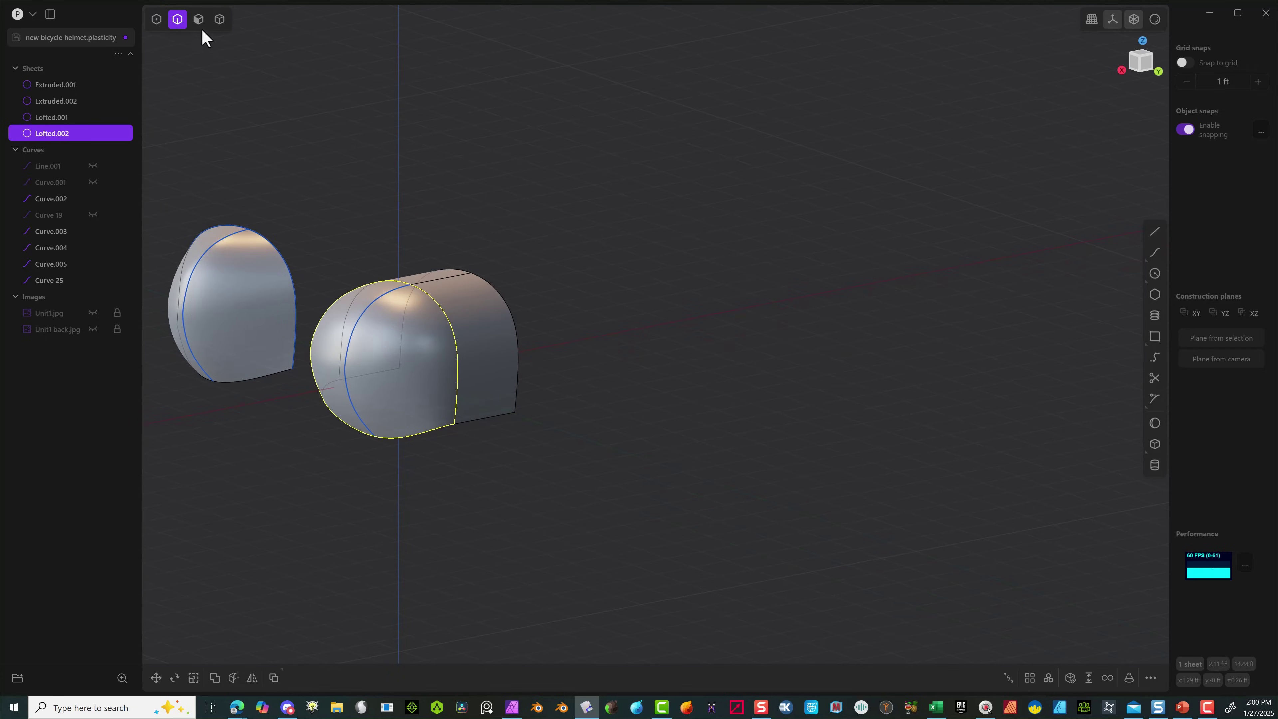
pyautogui.click(197, 370)
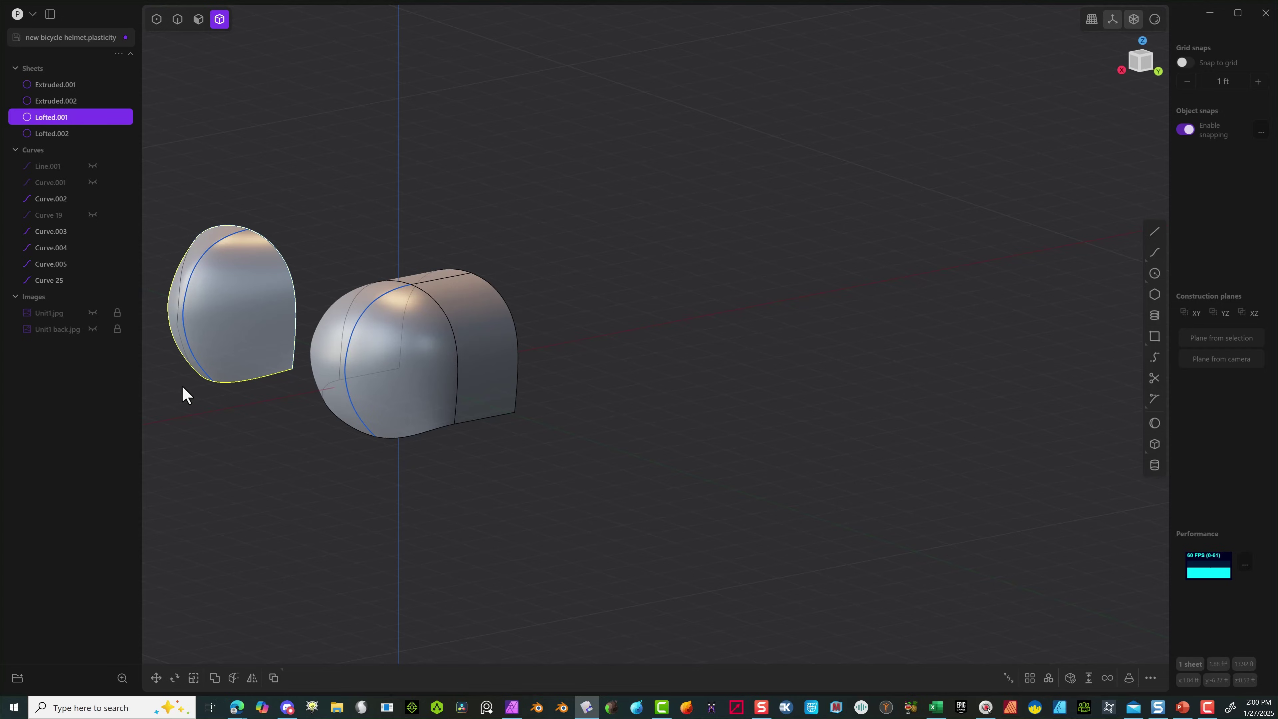
pyautogui.press('Delete')
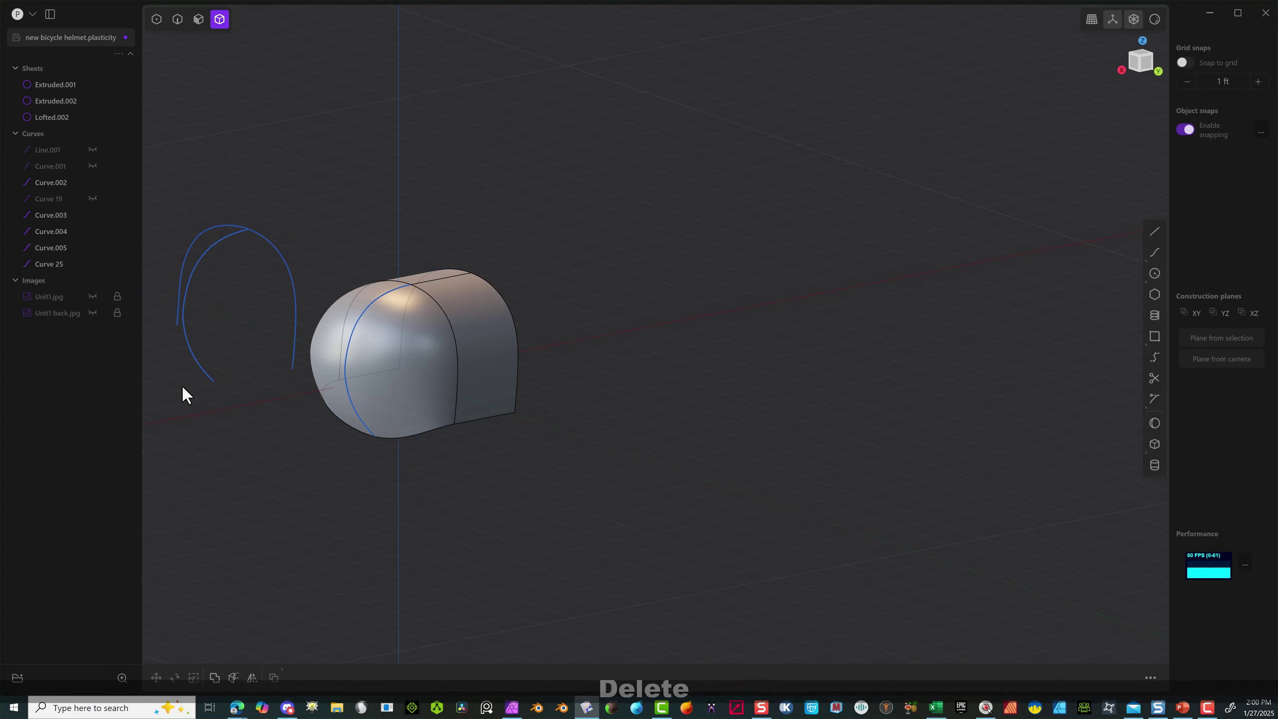
pyautogui.click(181, 20)
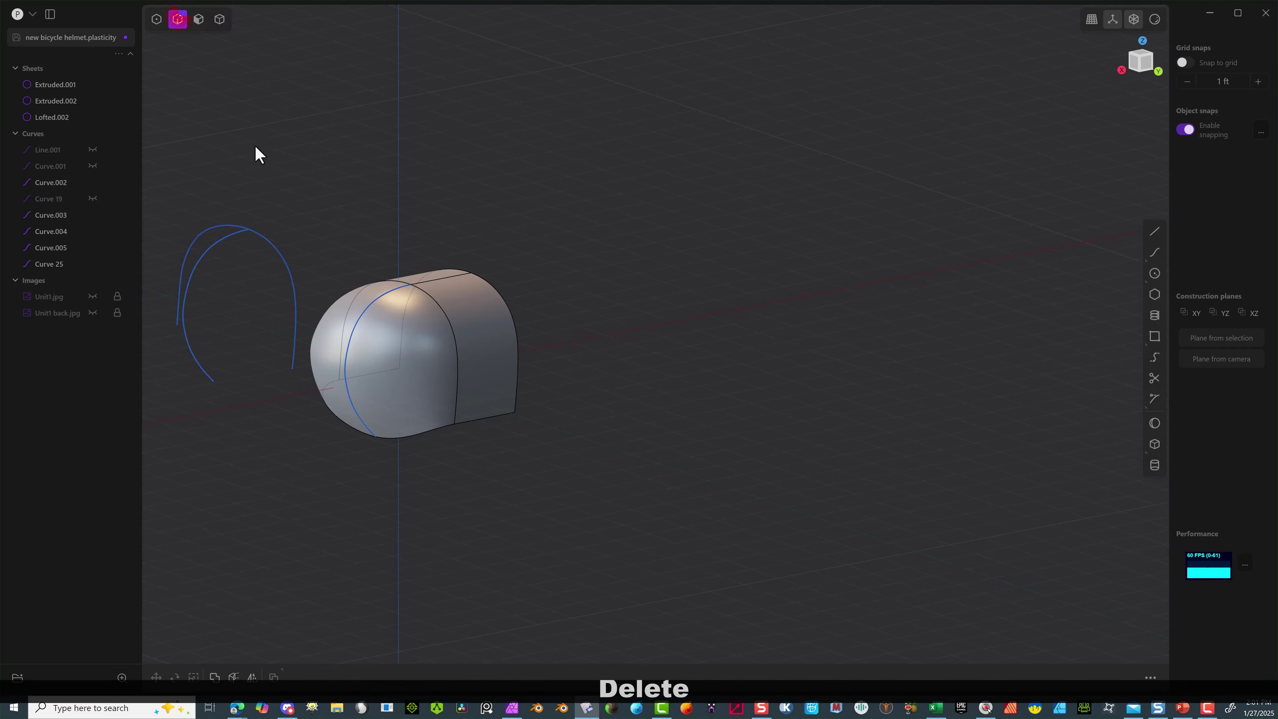
pyautogui.click(190, 350)
pyautogui.press('Delete')
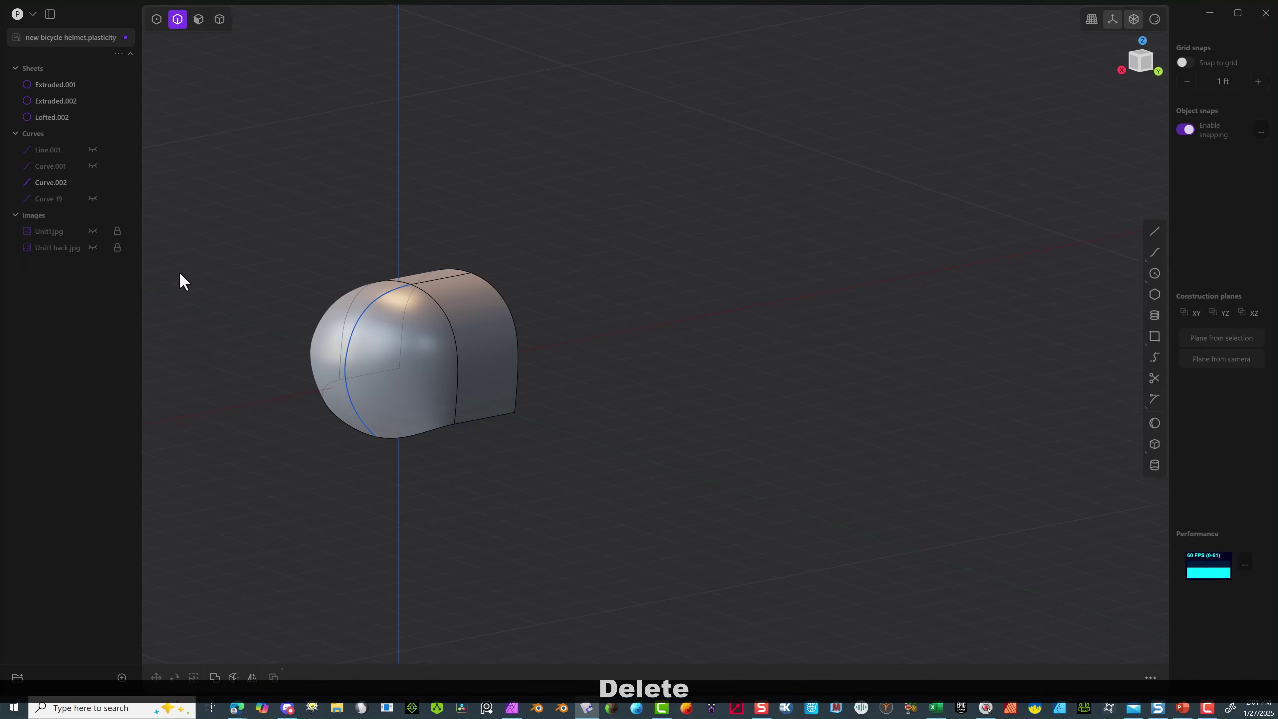
# Remove the faces of both extruded helper sheets, Extruded.001 and Extruded.002, and delete their leftover boundary curves.
pyautogui.moveTo(419, 300); pyautogui.dragTo(702, 391, button='middle')
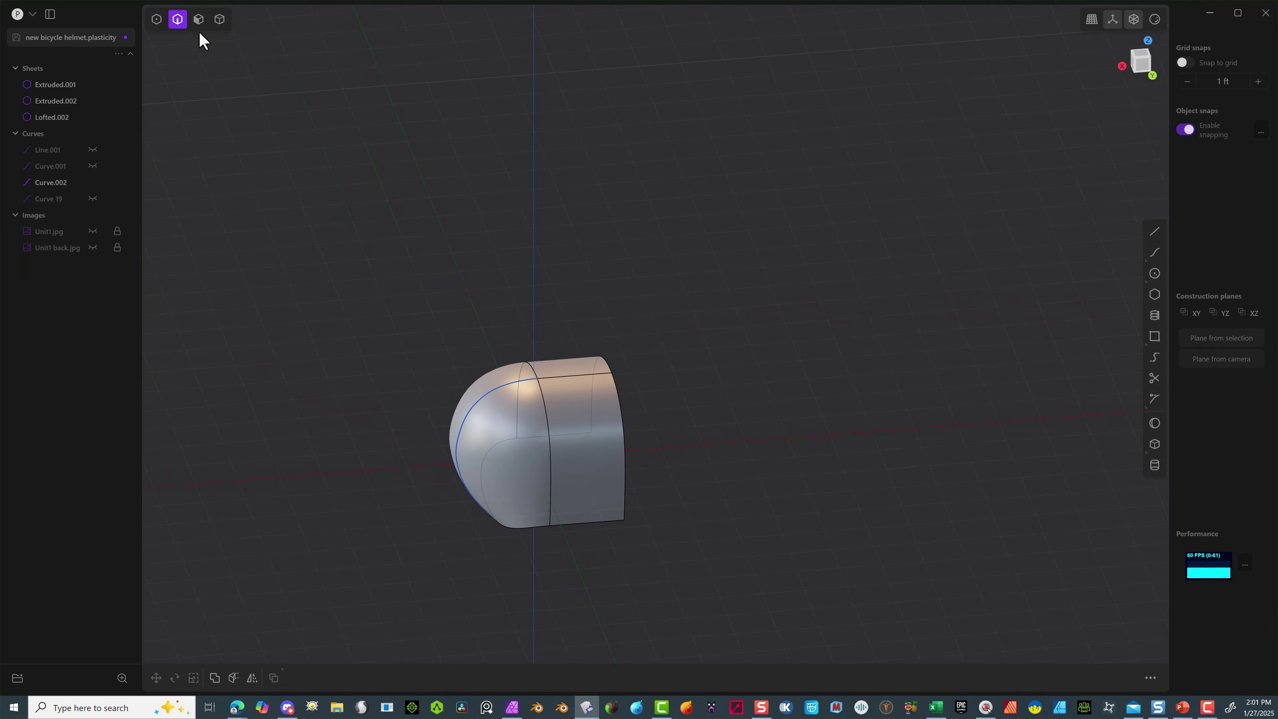
pyautogui.click(199, 21)
pyautogui.moveTo(703, 282); pyautogui.dragTo(591, 433)
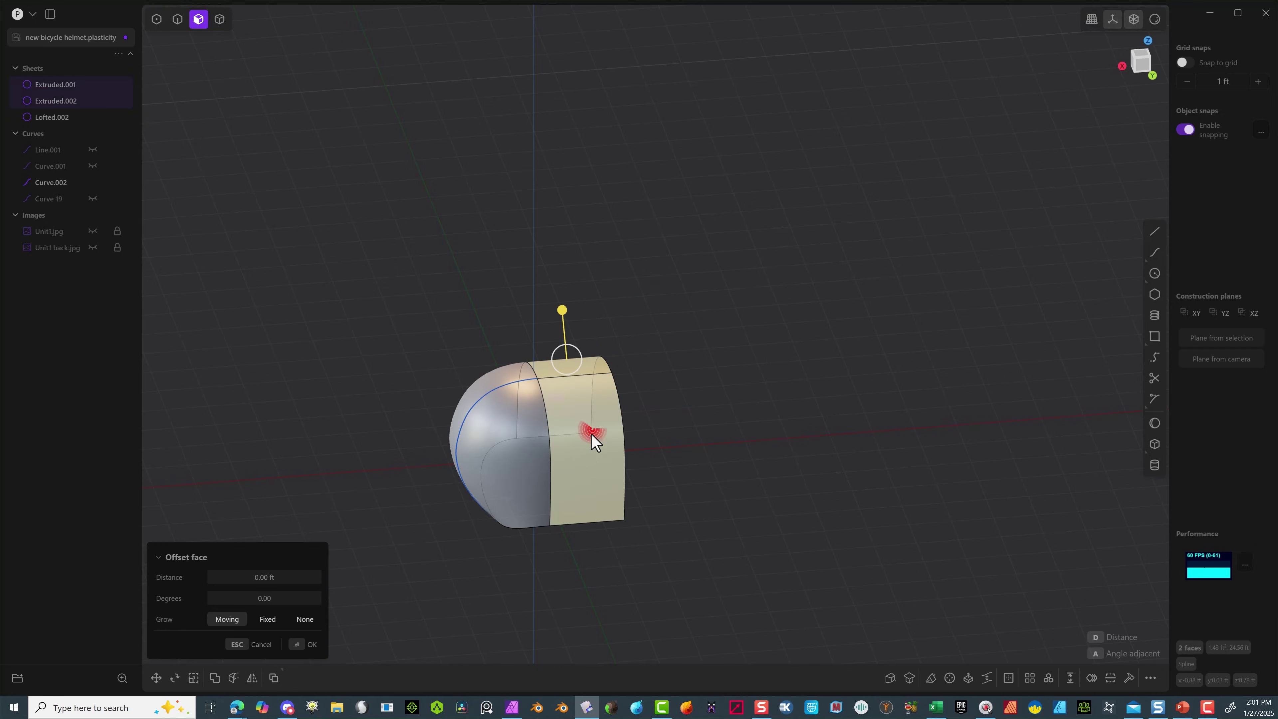
pyautogui.hotkey('shift', 'x')
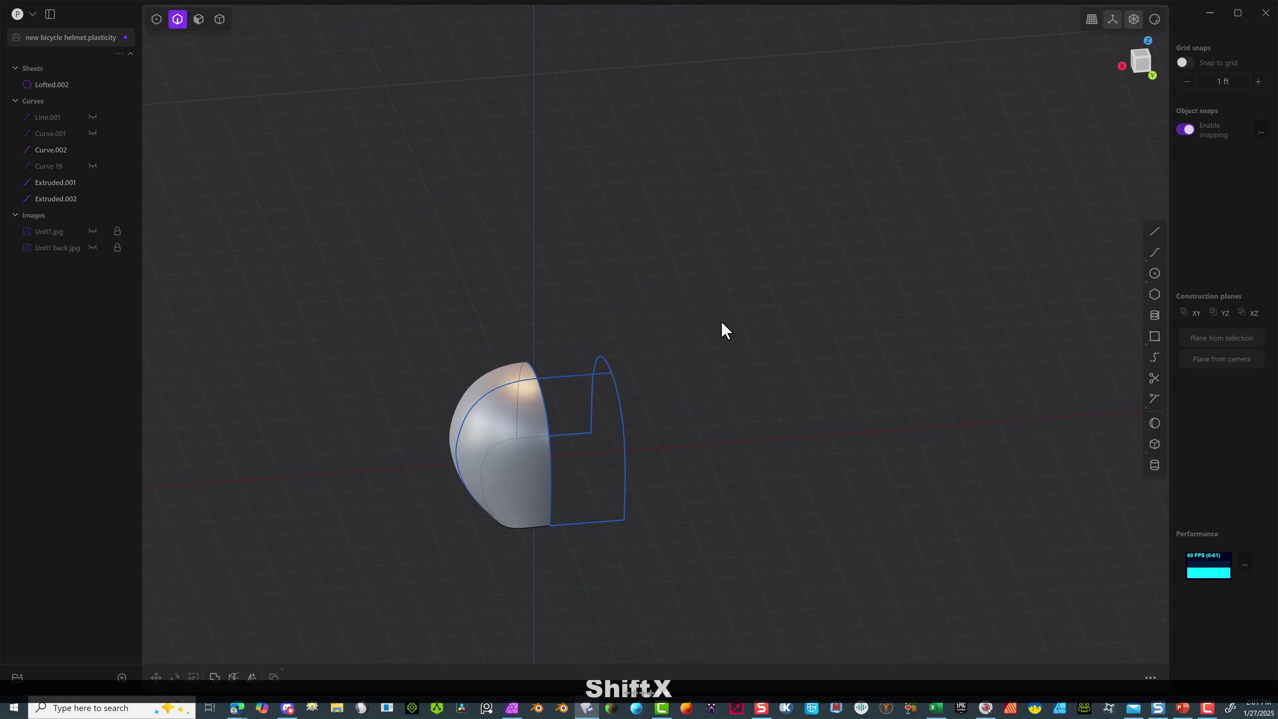
pyautogui.moveTo(724, 329); pyautogui.dragTo(624, 445)
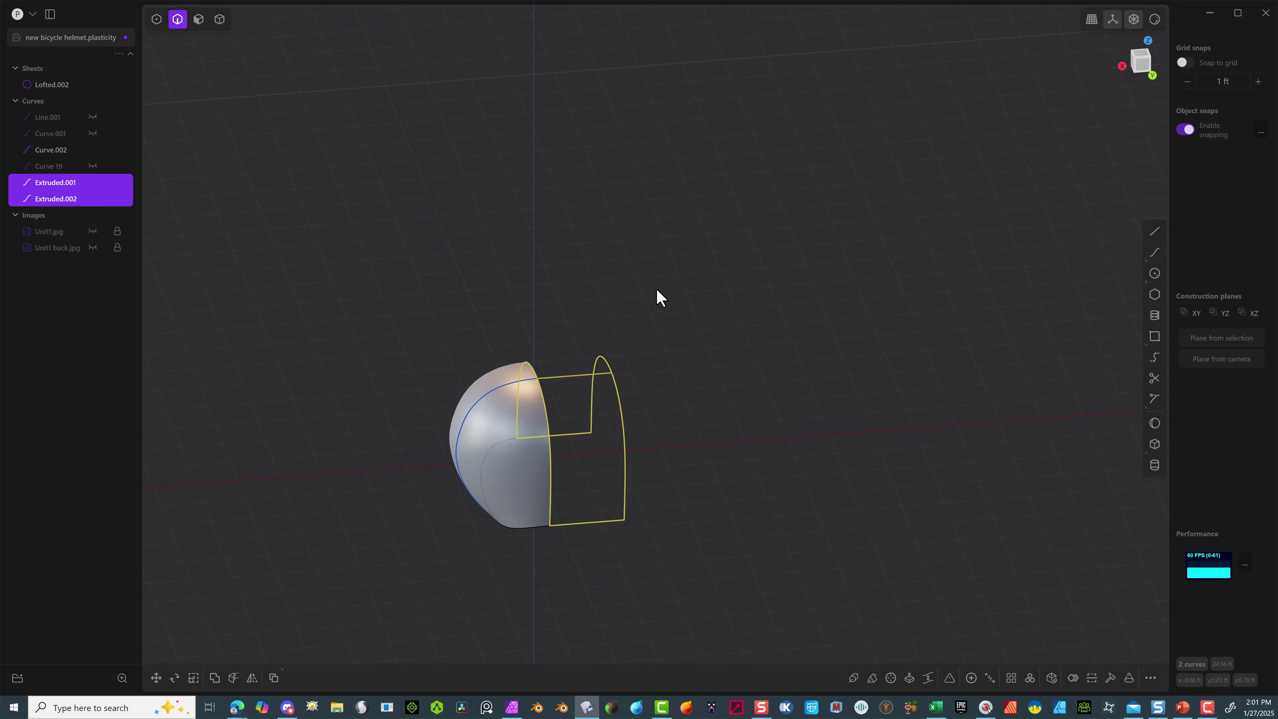
pyautogui.press('Delete')
# Hide the middle profile curve Curve.002 on the lofted half shell.
pyautogui.scroll(6, 505, 370)
pyautogui.moveTo(493, 381); pyautogui.dragTo(596, 402, button='middle')
pyautogui.click(533, 410)
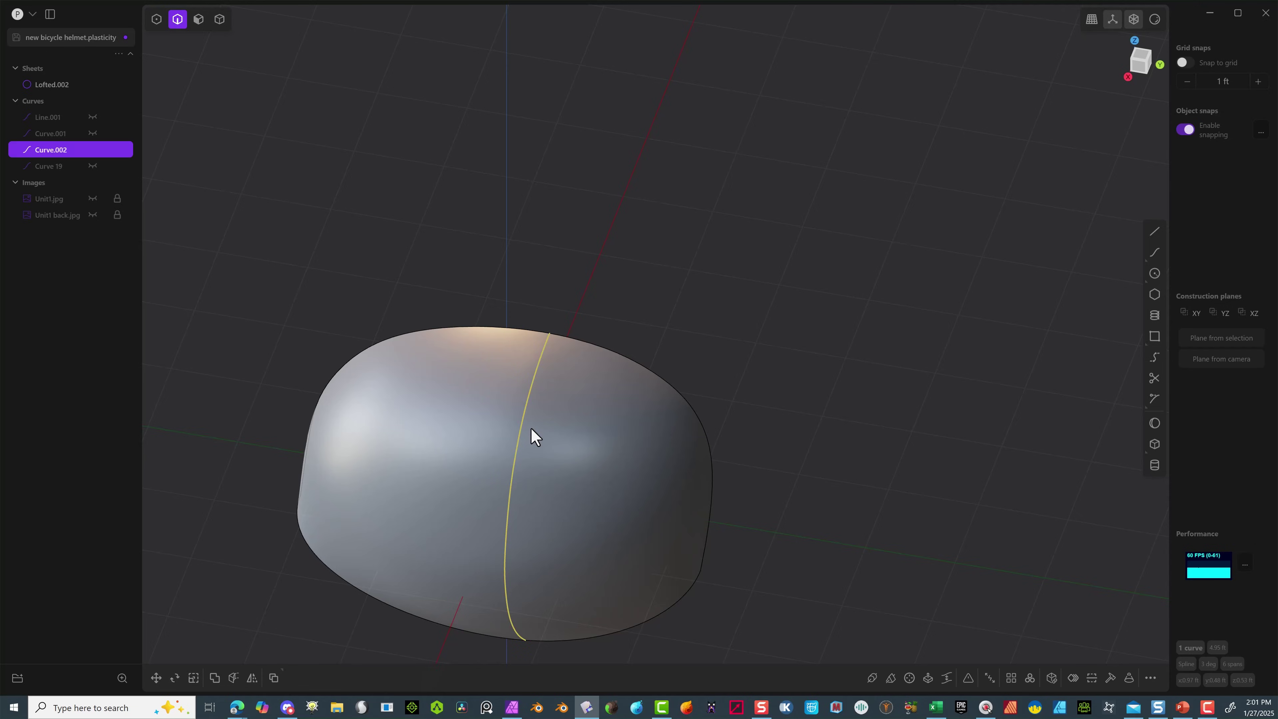
pyautogui.press('h')
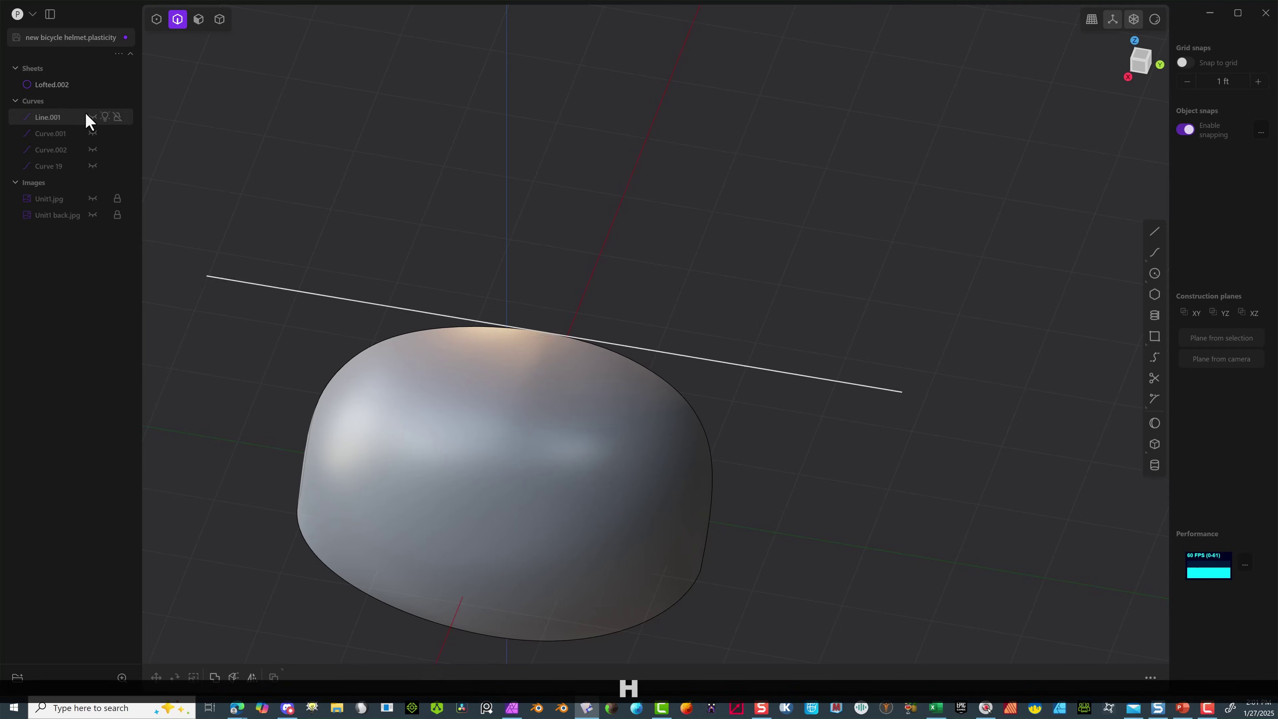
# Show Line.001 and examine closely in the right view how the shell's crown meets it.
pyautogui.moveTo(692, 281); pyautogui.dragTo(795, 266, button='middle')
pyautogui.click(1139, 61)
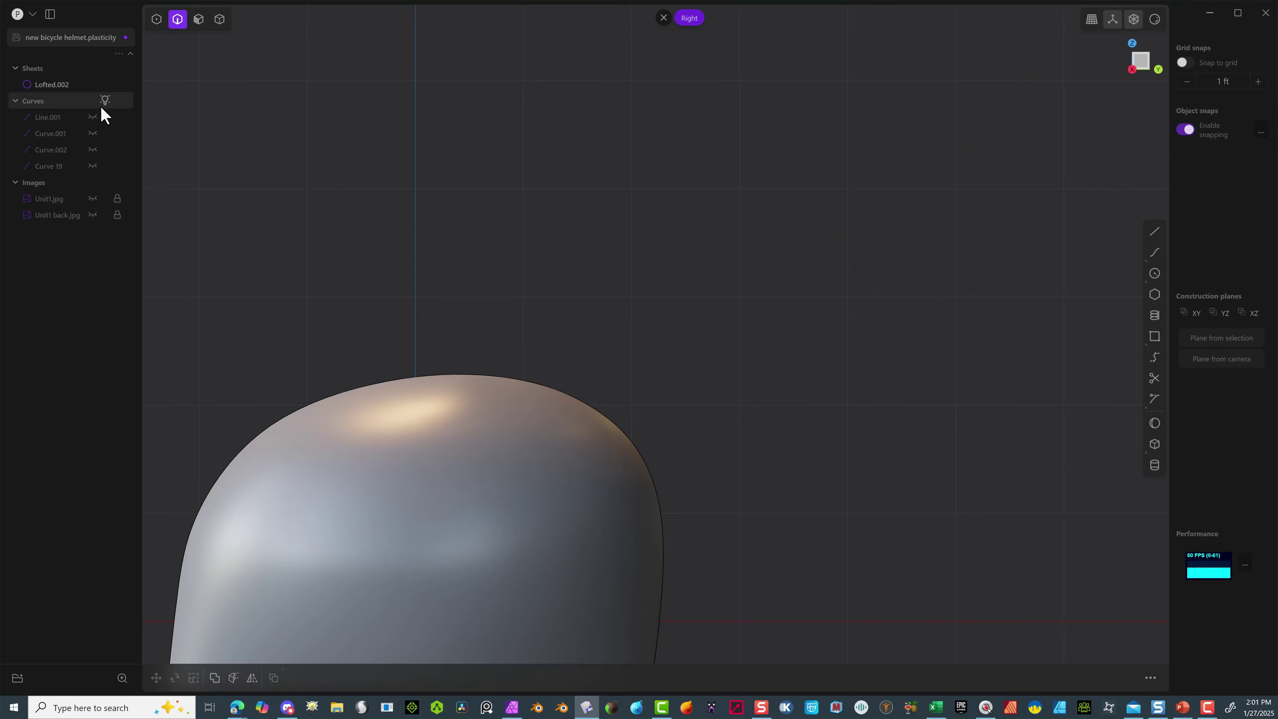
pyautogui.click(93, 117)
pyautogui.scroll(5, 509, 389)
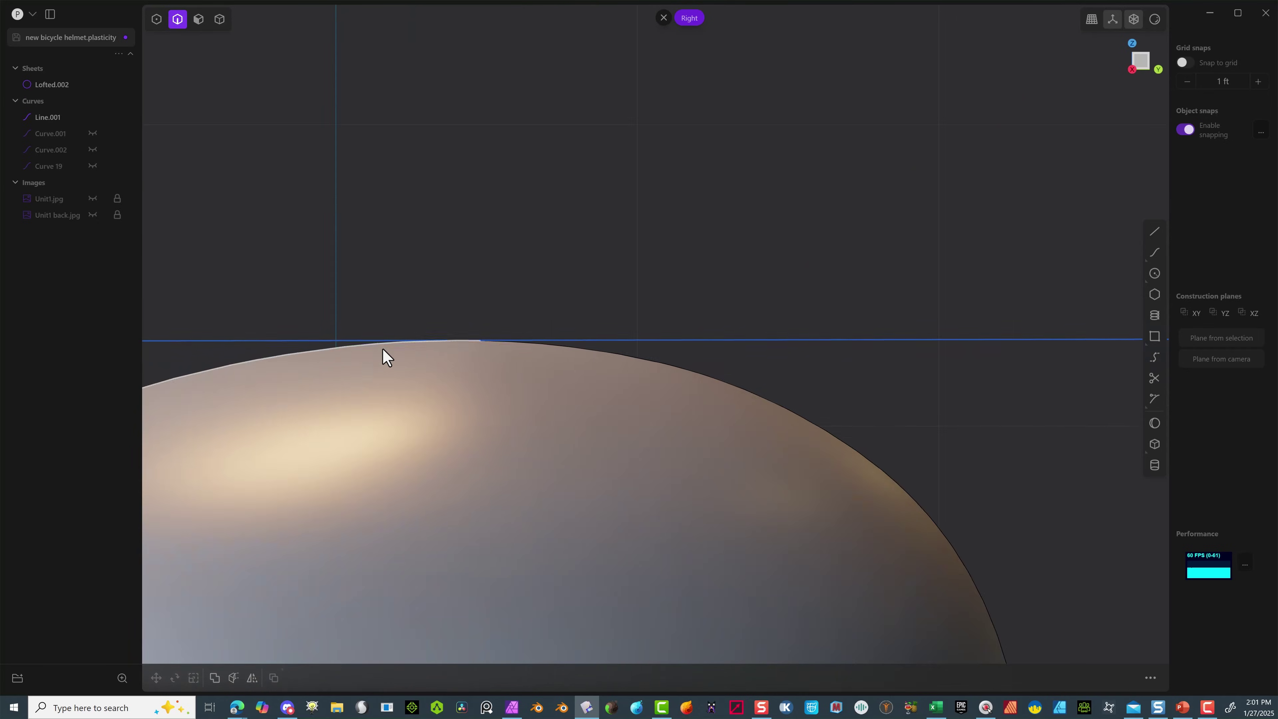
pyautogui.scroll(5, 439, 352)
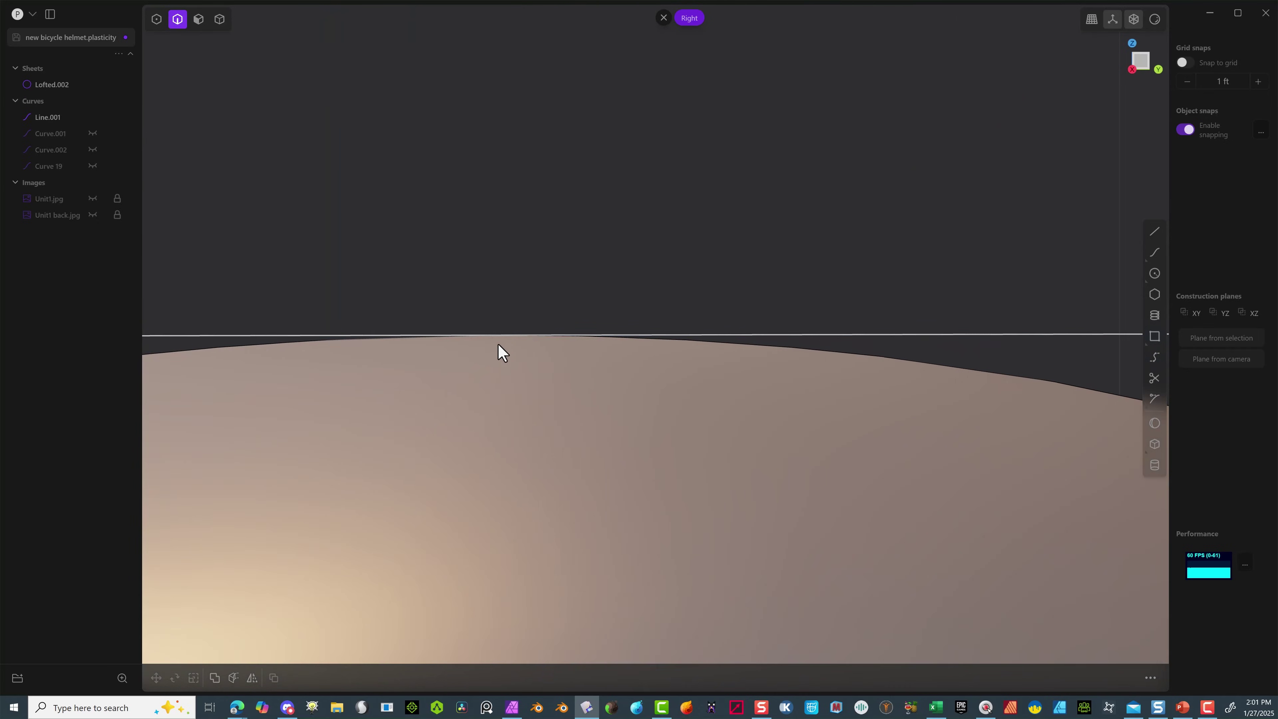
pyautogui.scroll(5, 518, 348)
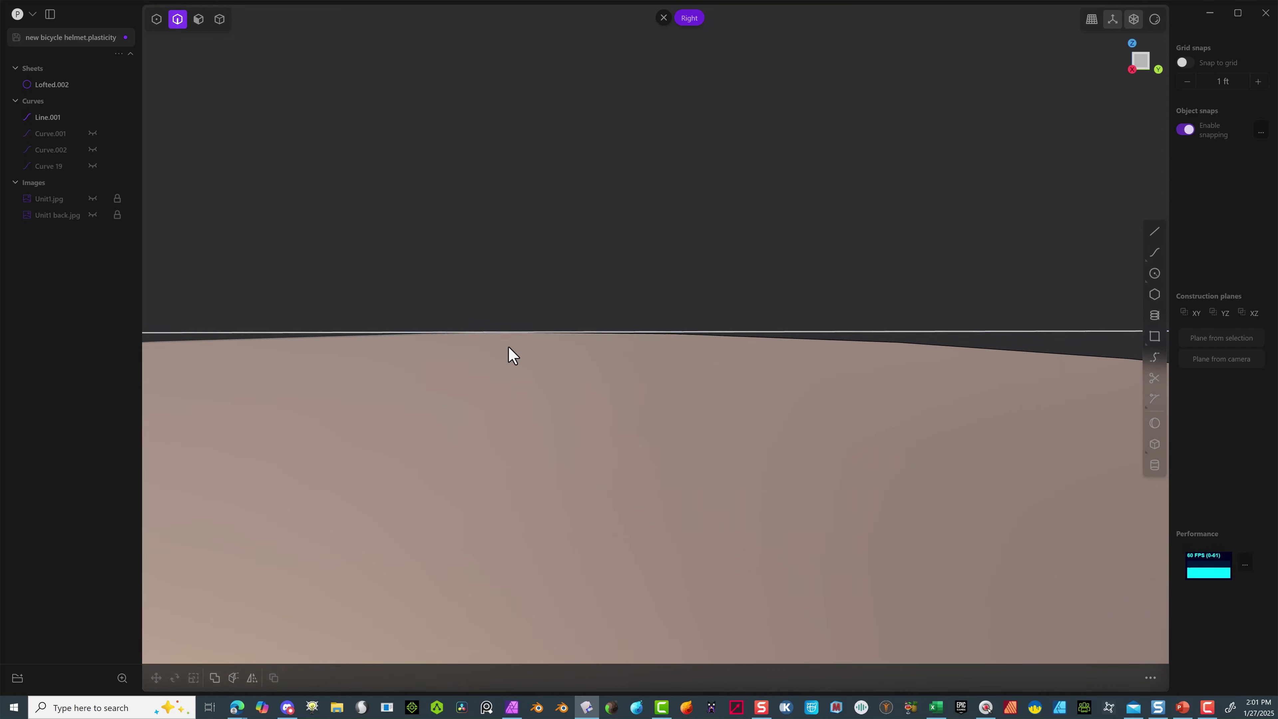
pyautogui.moveTo(508, 346)
pyautogui.mouseDown(button='middle')
pyautogui.moveTo(599, 406)
pyautogui.moveTo(693, 370)
pyautogui.moveTo(599, 367)
pyautogui.moveTo(465, 445)
pyautogui.moveTo(664, 285)
pyautogui.moveTo(685, 291)
pyautogui.moveTo(711, 349)
pyautogui.mouseUp(button='middle')
pyautogui.scroll(-10, 711, 349)
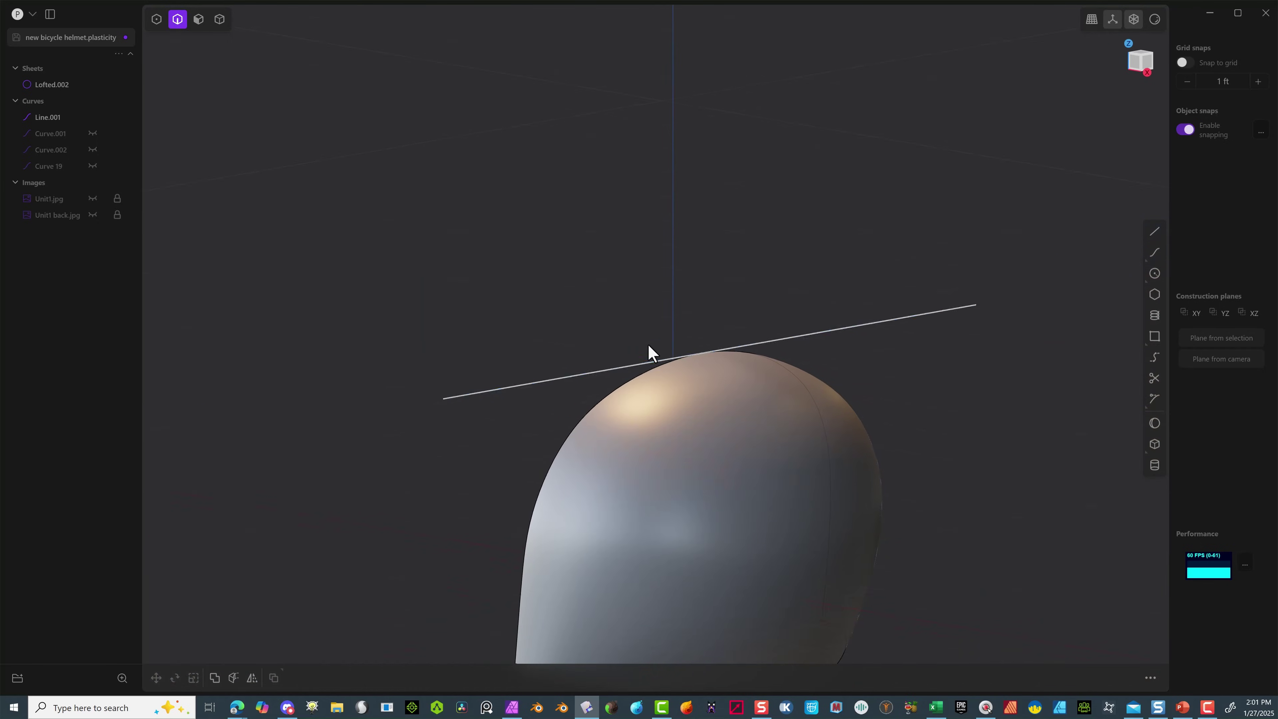
# Mirror the lofted half shell Lofted.002 across the X axis with the halves merged together.
pyautogui.click(756, 425)
pyautogui.moveTo(755, 425); pyautogui.dragTo(310, 287, button='middle')
pyautogui.click(252, 677)
pyautogui.keyDown('shift'); pyautogui.moveTo(528, 558); pyautogui.dragTo(442, 448, button='middle'); pyautogui.keyUp('shift')
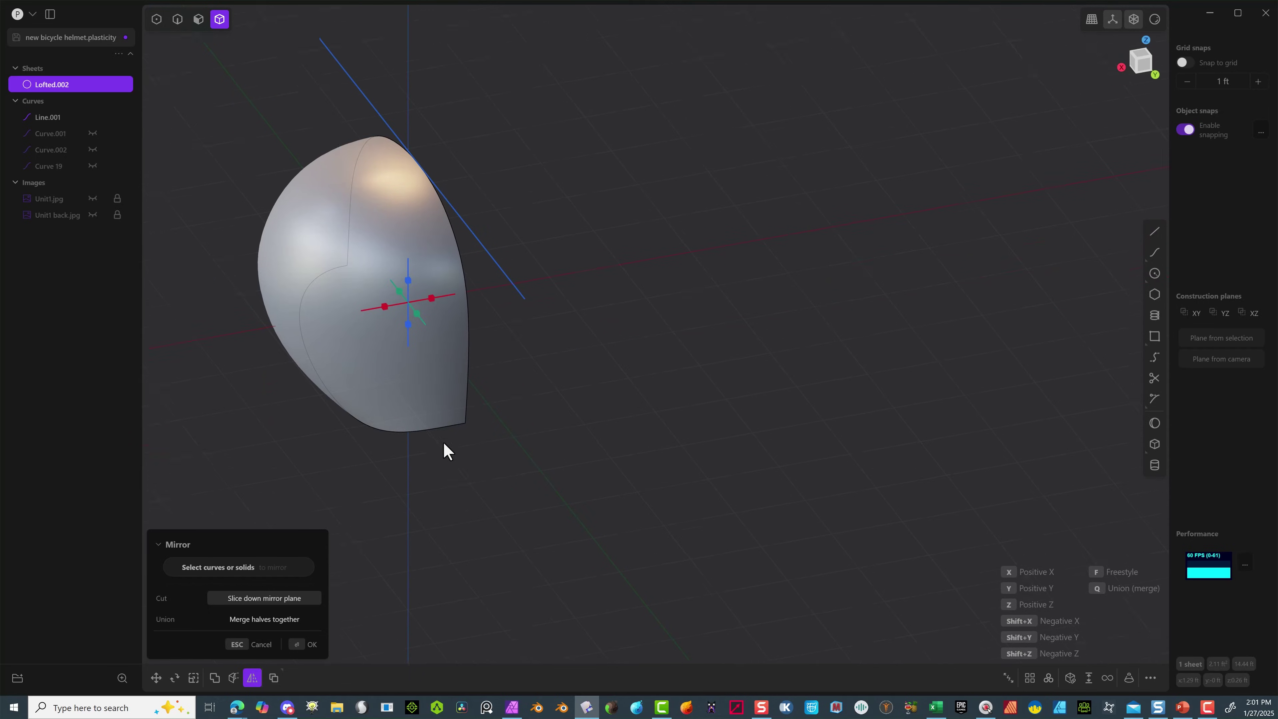
pyautogui.click(384, 292)
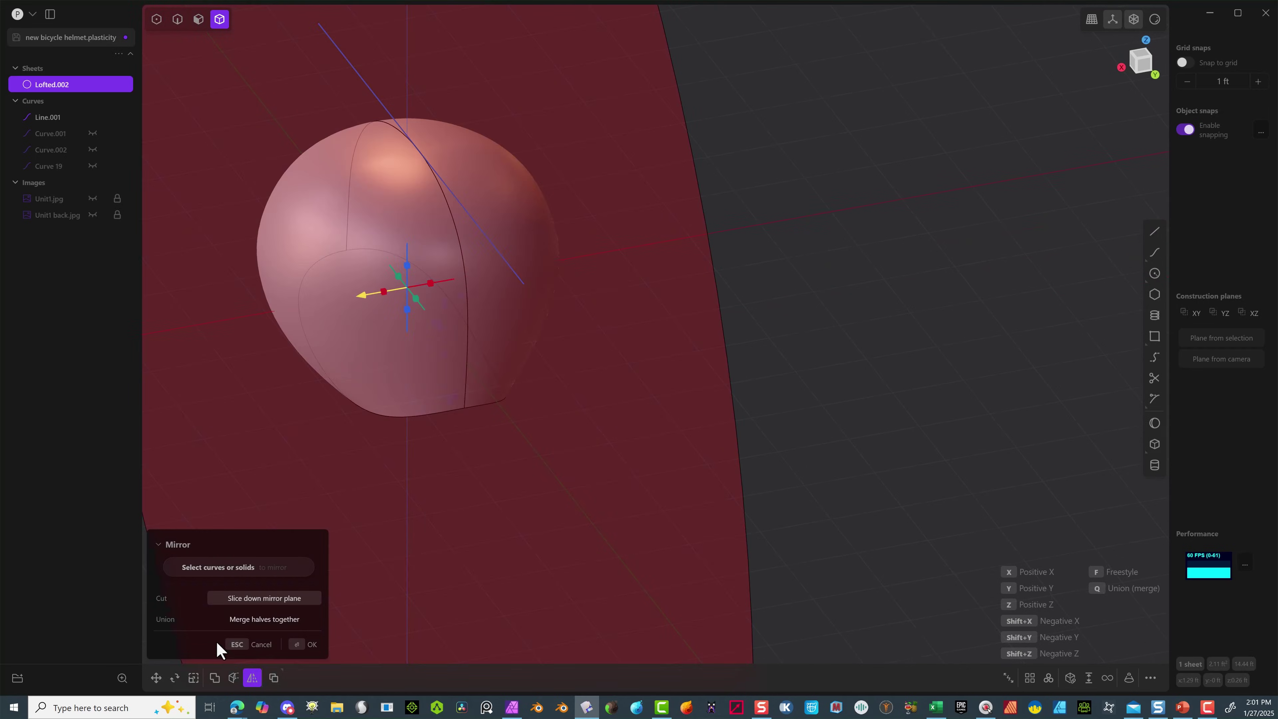
pyautogui.click(307, 645)
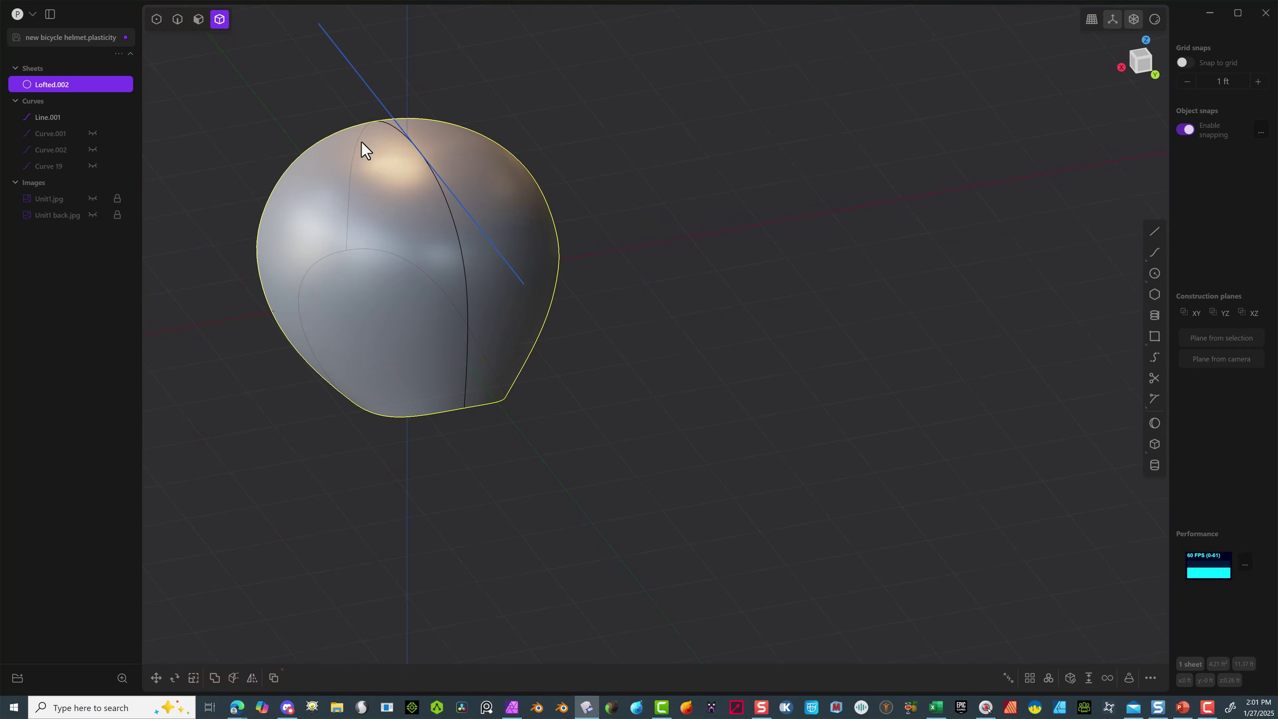
# Check the mirrored shell from the side and at an angle, and turn off the display of edges.
pyautogui.moveTo(625, 327)
pyautogui.mouseDown(button='middle')
pyautogui.moveTo(636, 308)
pyautogui.moveTo(668, 314)
pyautogui.moveTo(596, 434)
pyautogui.moveTo(749, 427)
pyautogui.moveTo(815, 365)
pyautogui.moveTo(913, 183)
pyautogui.moveTo(781, 220)
pyautogui.moveTo(733, 190)
pyautogui.moveTo(695, 200)
pyautogui.moveTo(738, 145)
pyautogui.mouseUp(button='middle')
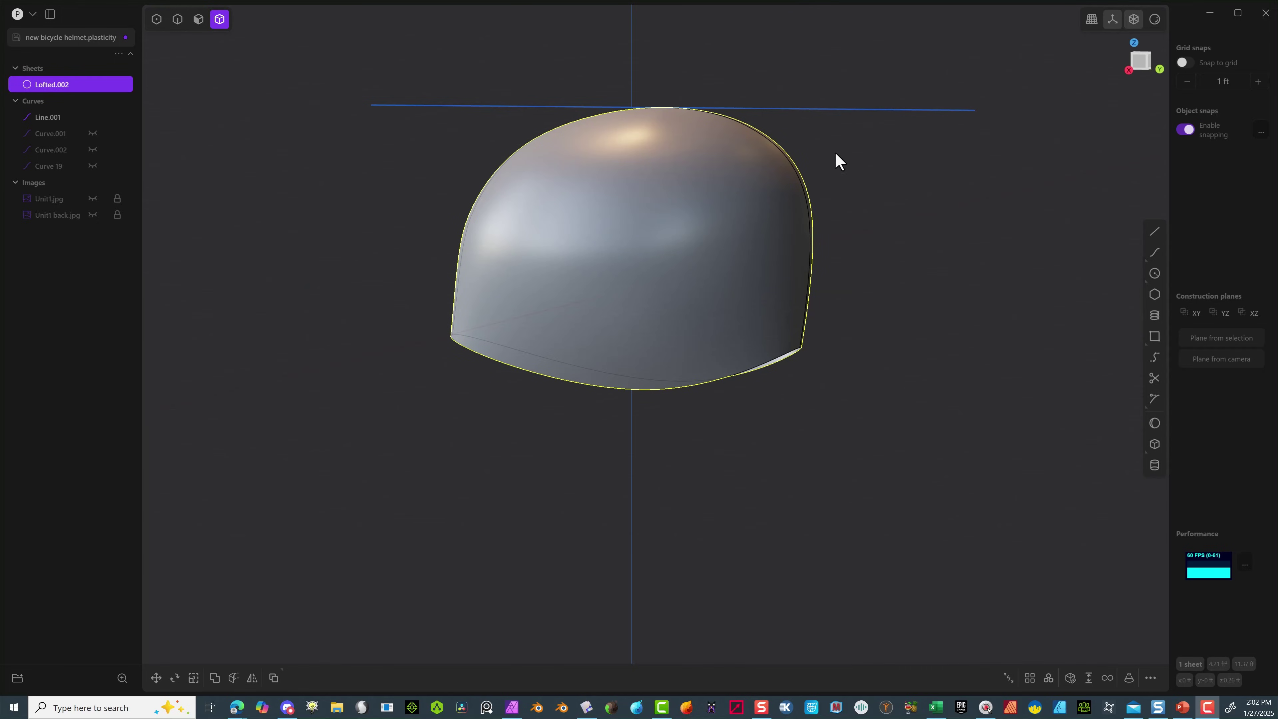
pyautogui.click(1141, 63)
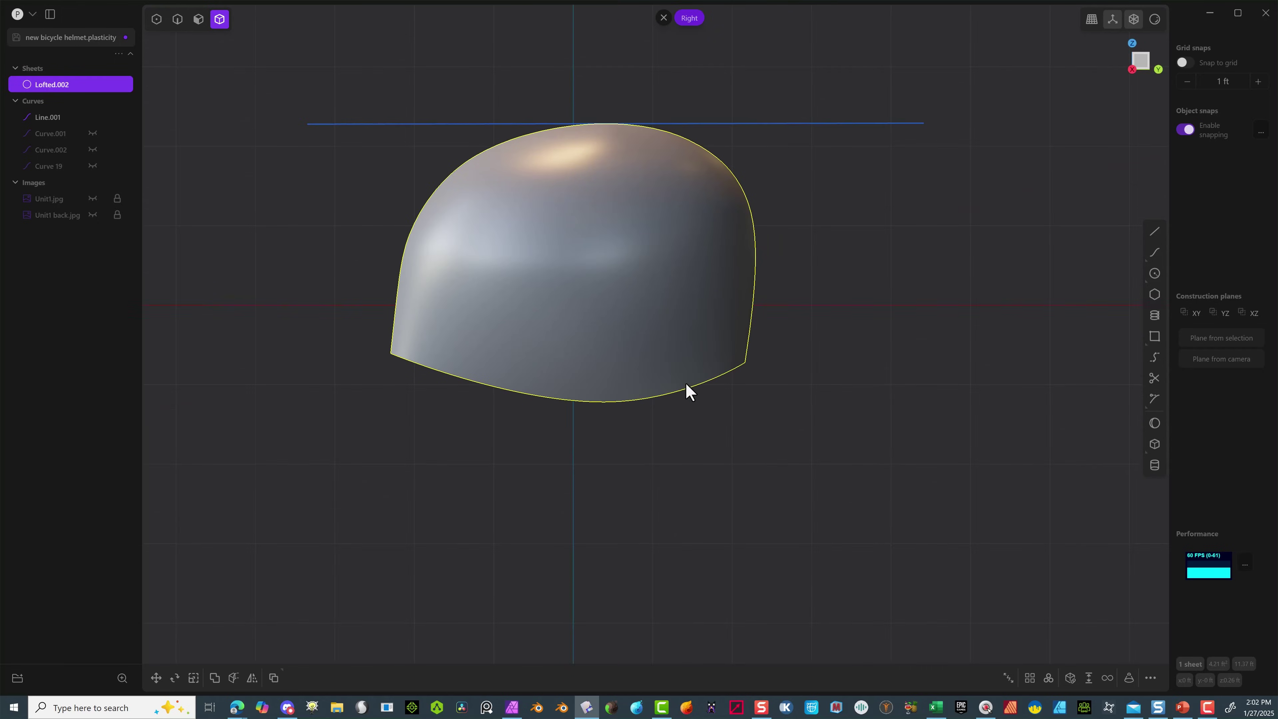
pyautogui.moveTo(276, 193); pyautogui.dragTo(277, 194)
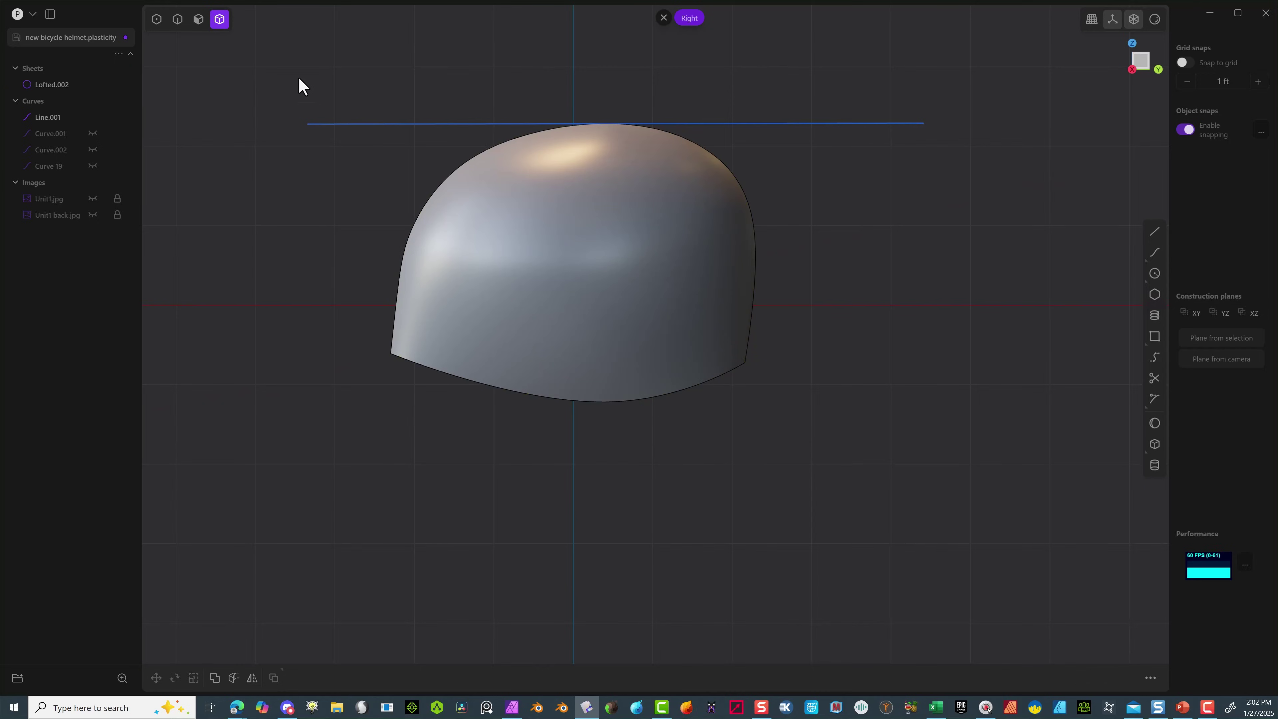
pyautogui.moveTo(679, 141); pyautogui.dragTo(740, 169, button='middle')
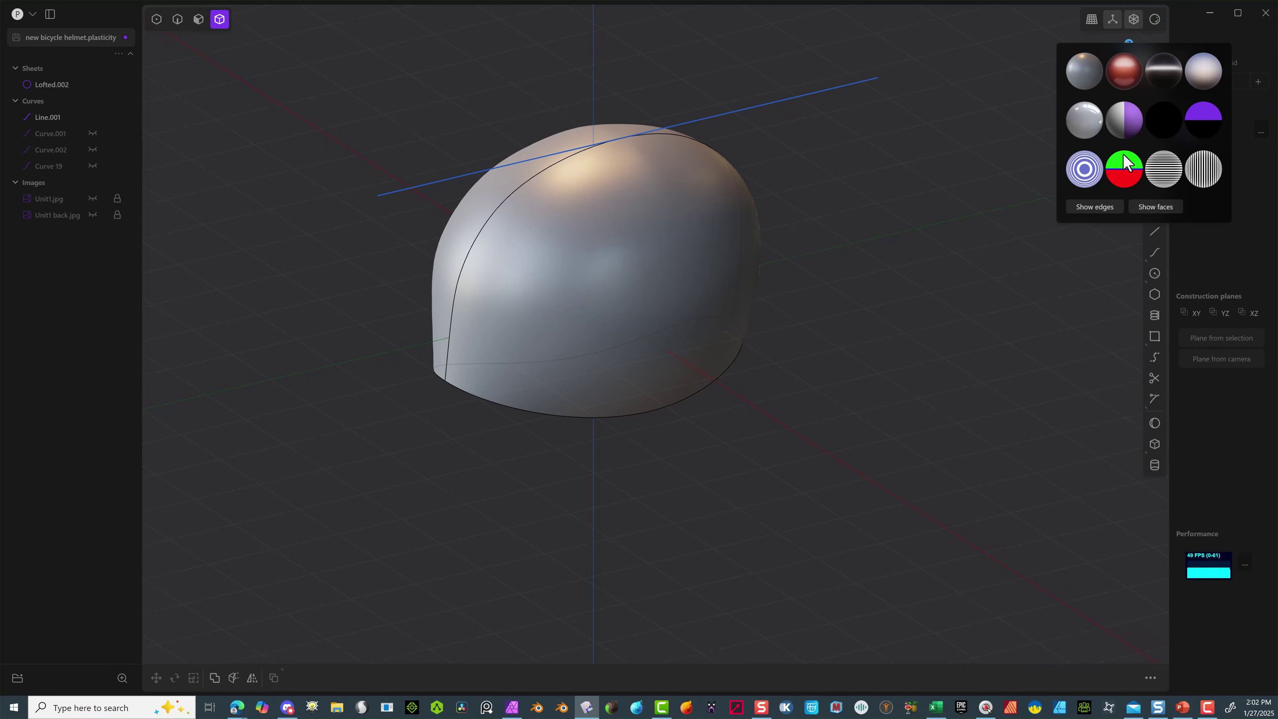
pyautogui.click(1105, 211)
# Hide the straight reference line Line.001 above the helmet shell.
pyautogui.moveTo(918, 197); pyautogui.dragTo(587, 57, button='middle')
pyautogui.click(173, 26)
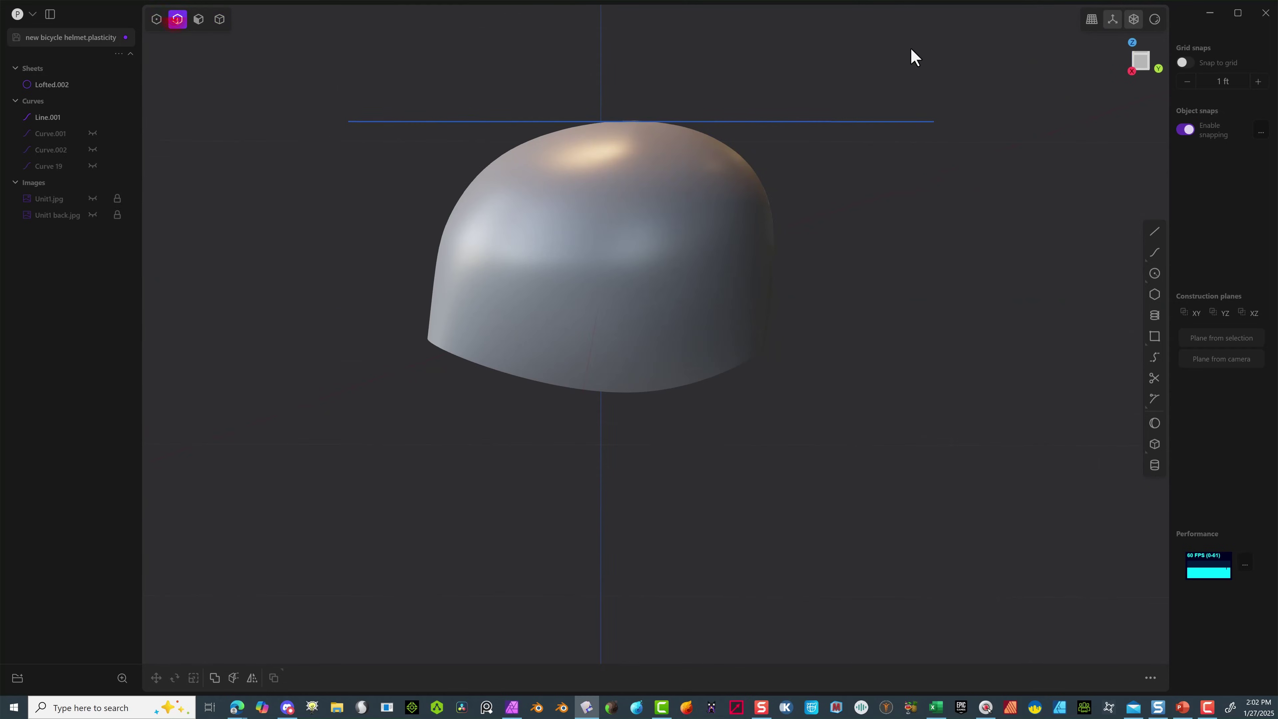
pyautogui.click(880, 122)
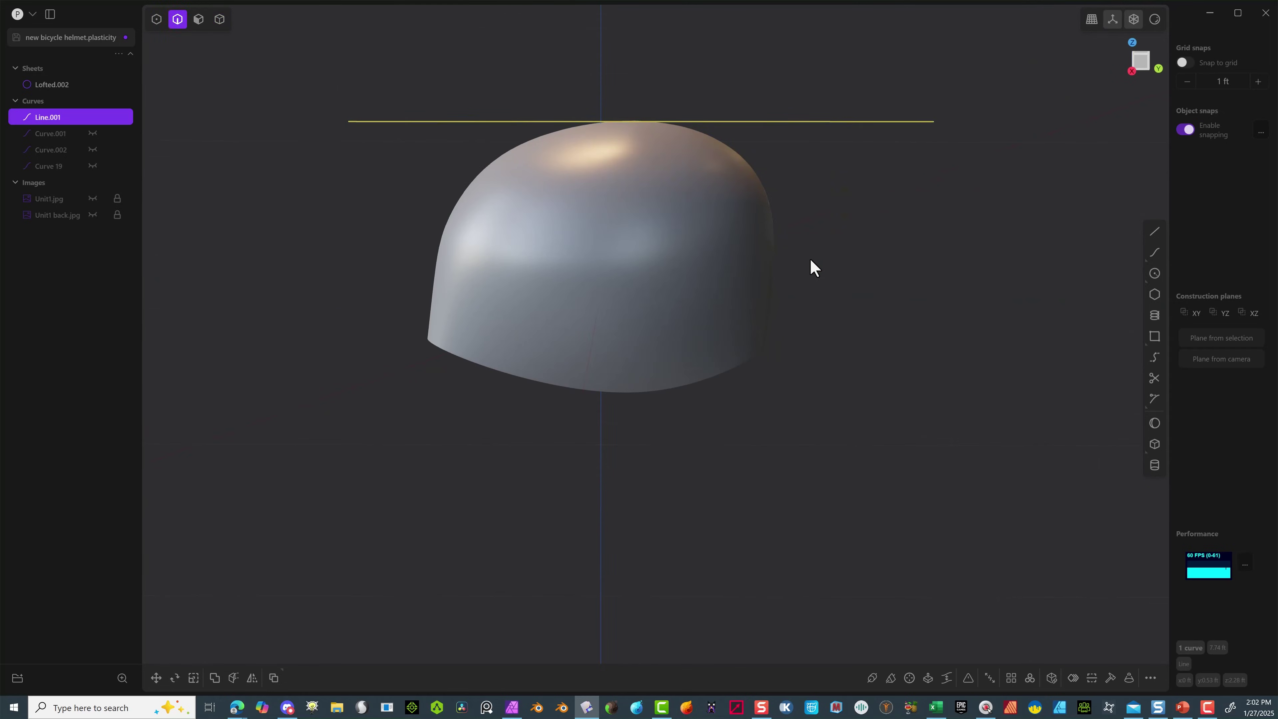
pyautogui.press('h')
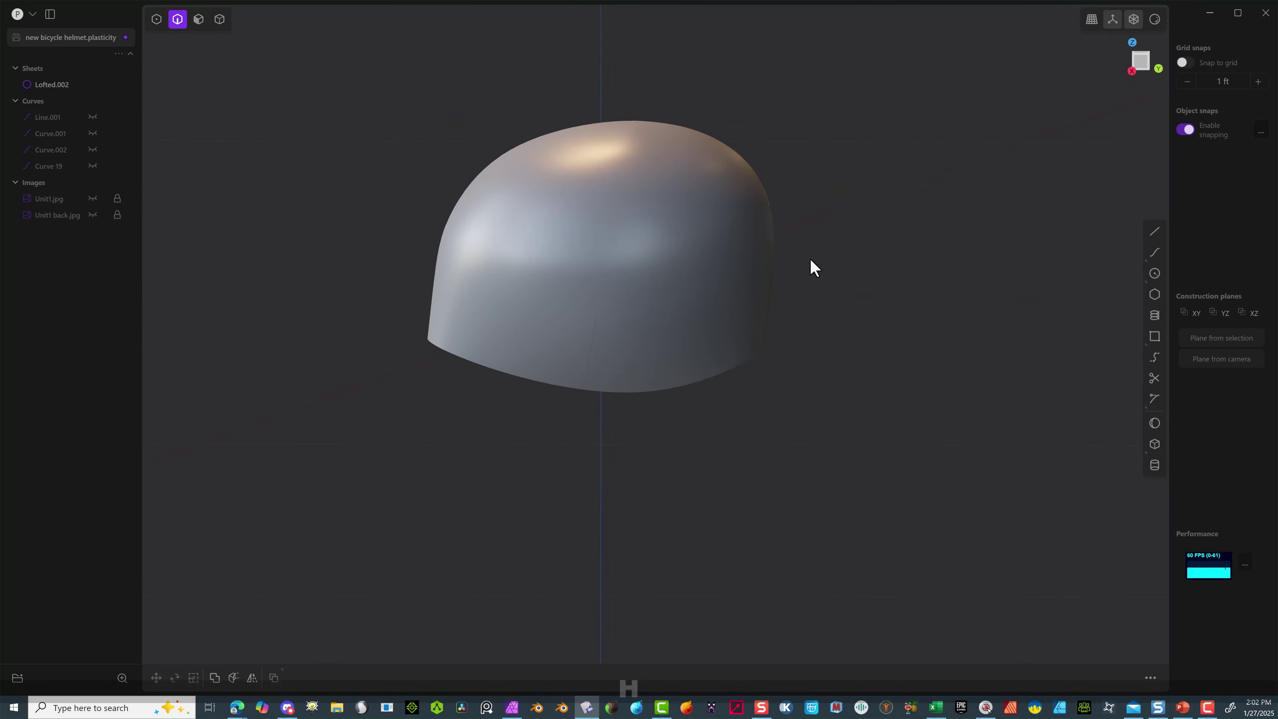
# Show the side reference image Unit1.jpg behind the shell in the right view.
pyautogui.click(1136, 58)
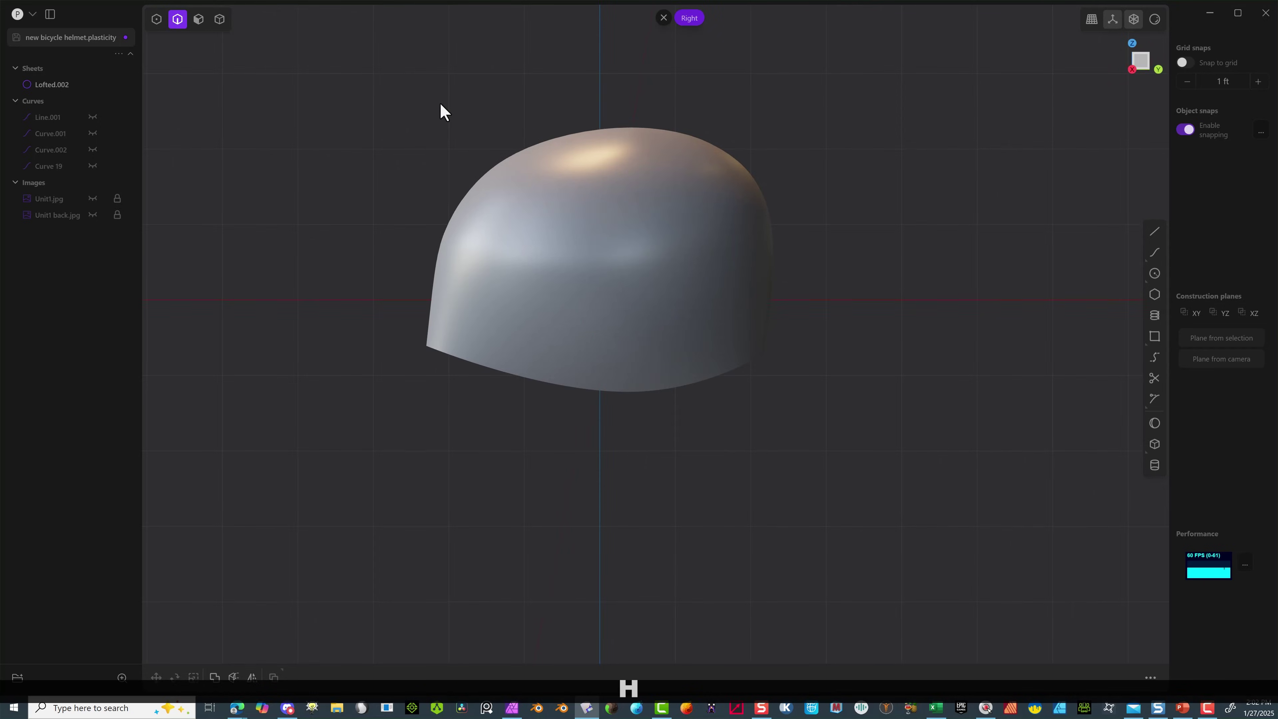
pyautogui.click(93, 198)
pyautogui.scroll(3, 564, 281)
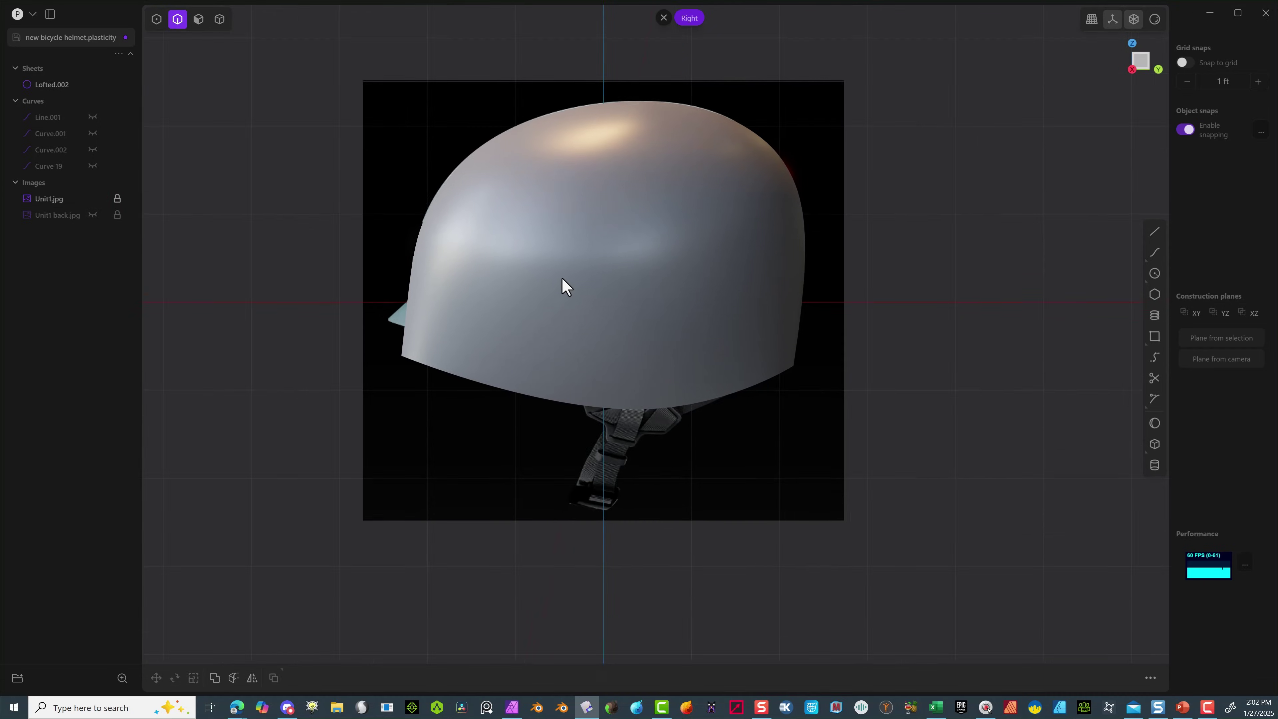
# Set the helmet shell's material opacity to 0.1 to reveal the reference image through it.
pyautogui.click(220, 19)
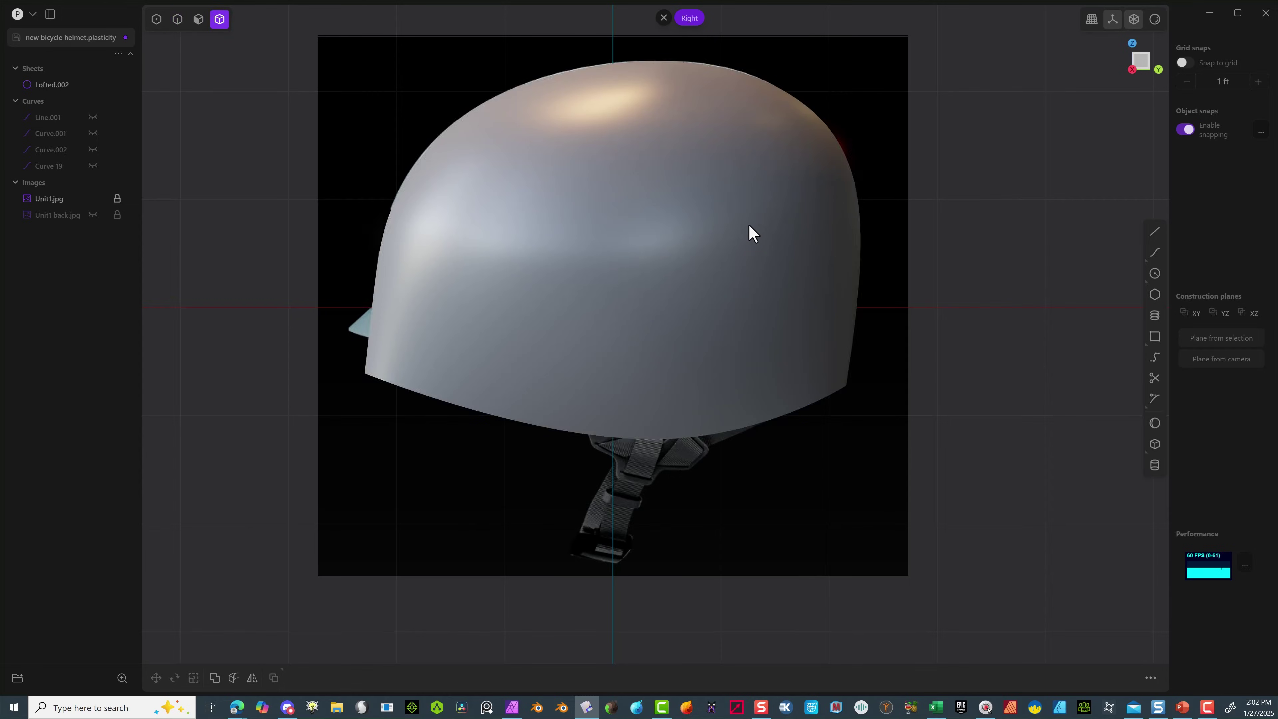
pyautogui.click(746, 252)
pyautogui.press('m')
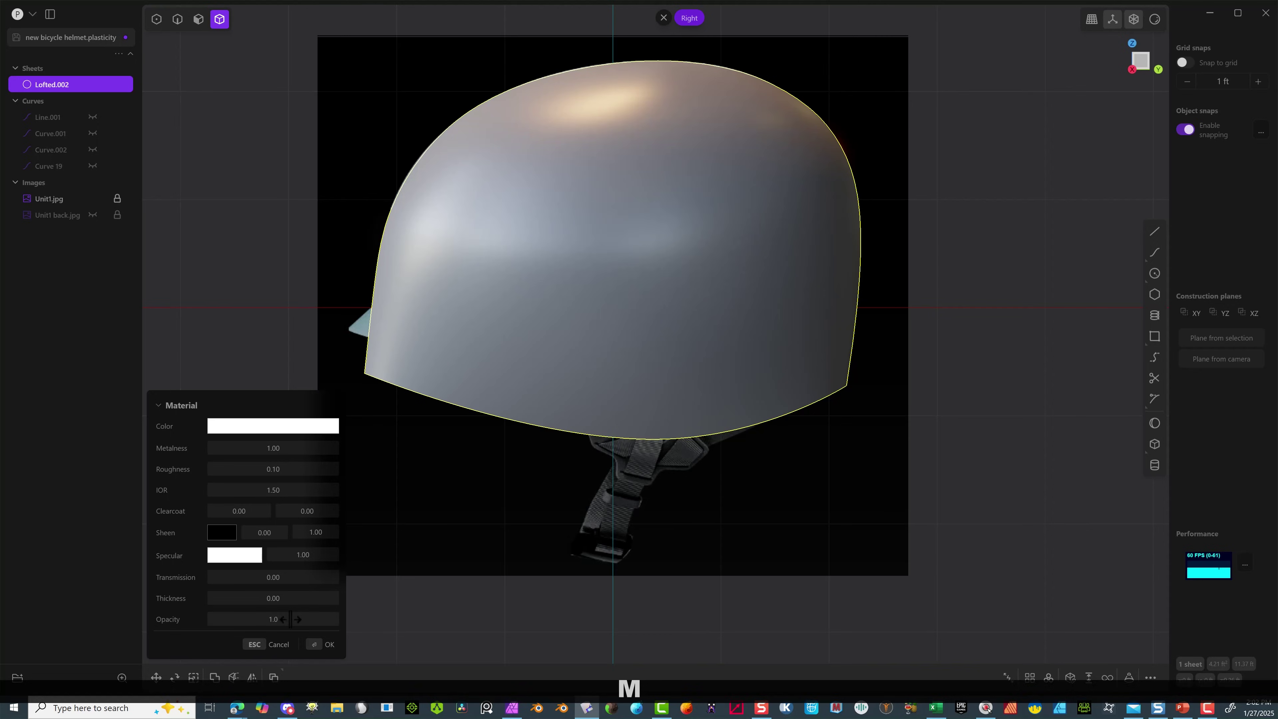
pyautogui.moveTo(290, 619); pyautogui.dragTo(270, 619)
pyautogui.click(322, 644)
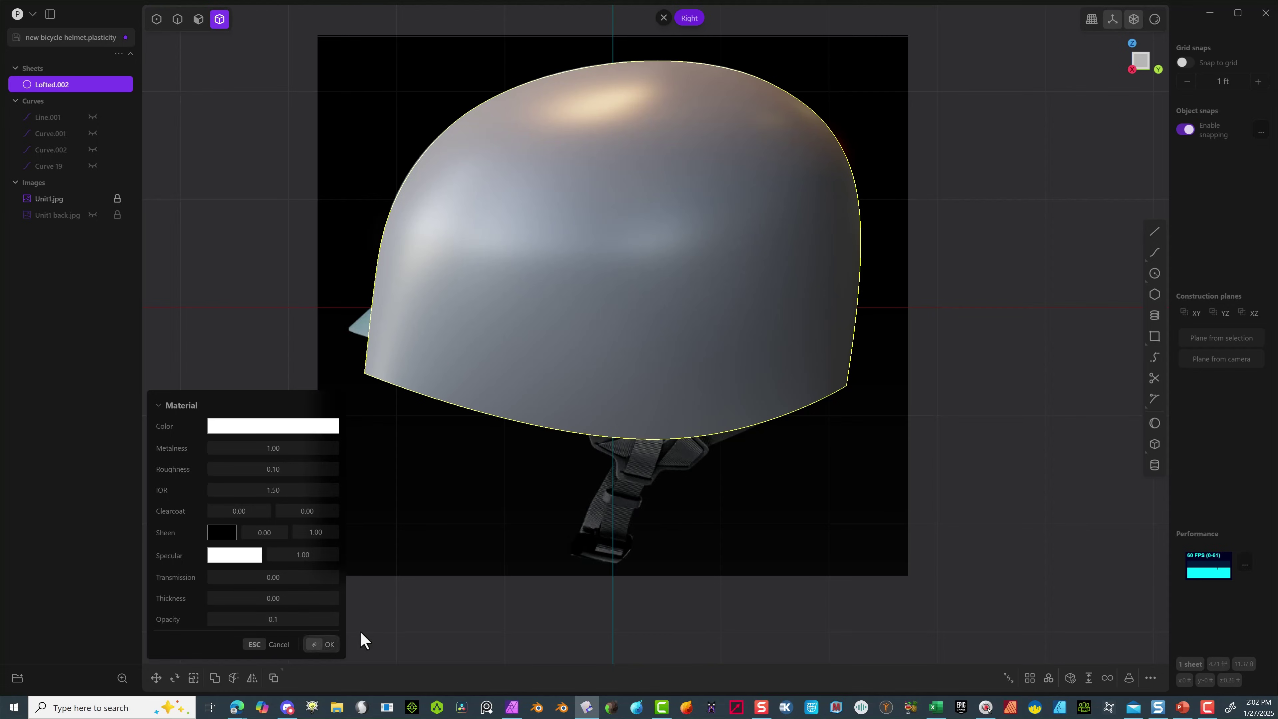
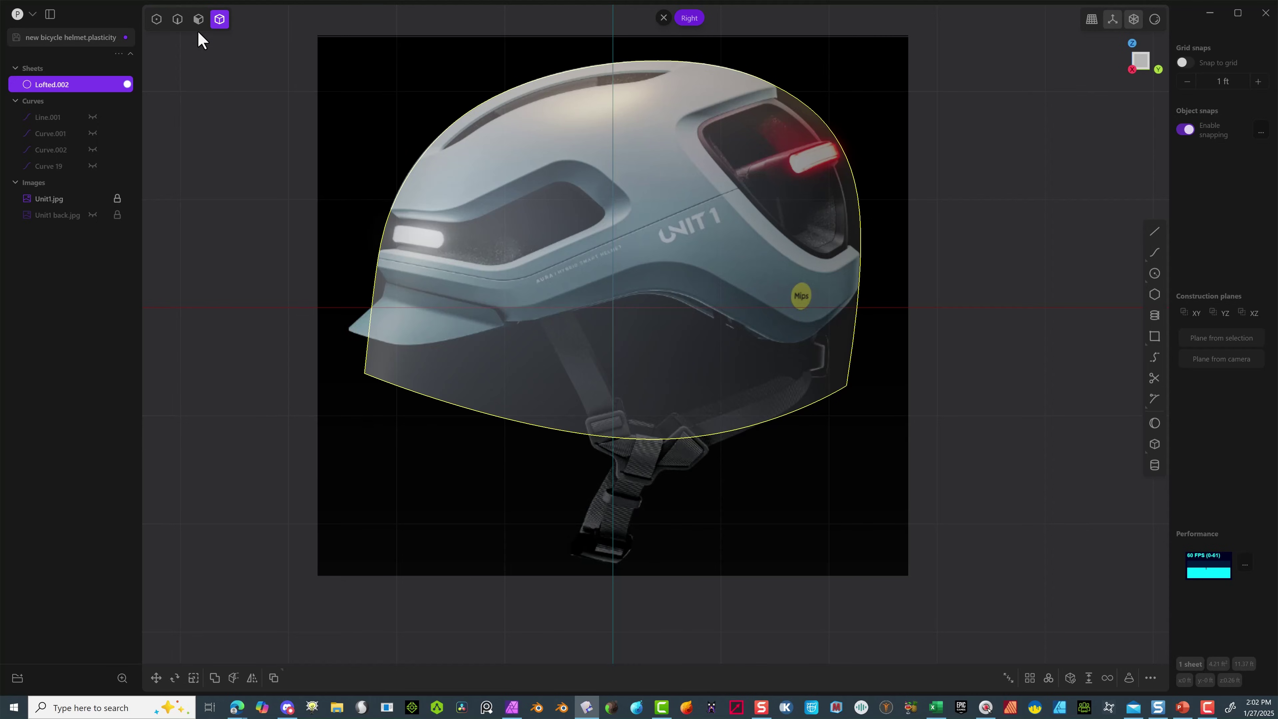
# Draw a control-point curve from in front of the helmet, along the visor's upper edge and lower rim, to the arch above the strap.
pyautogui.click(1154, 253)
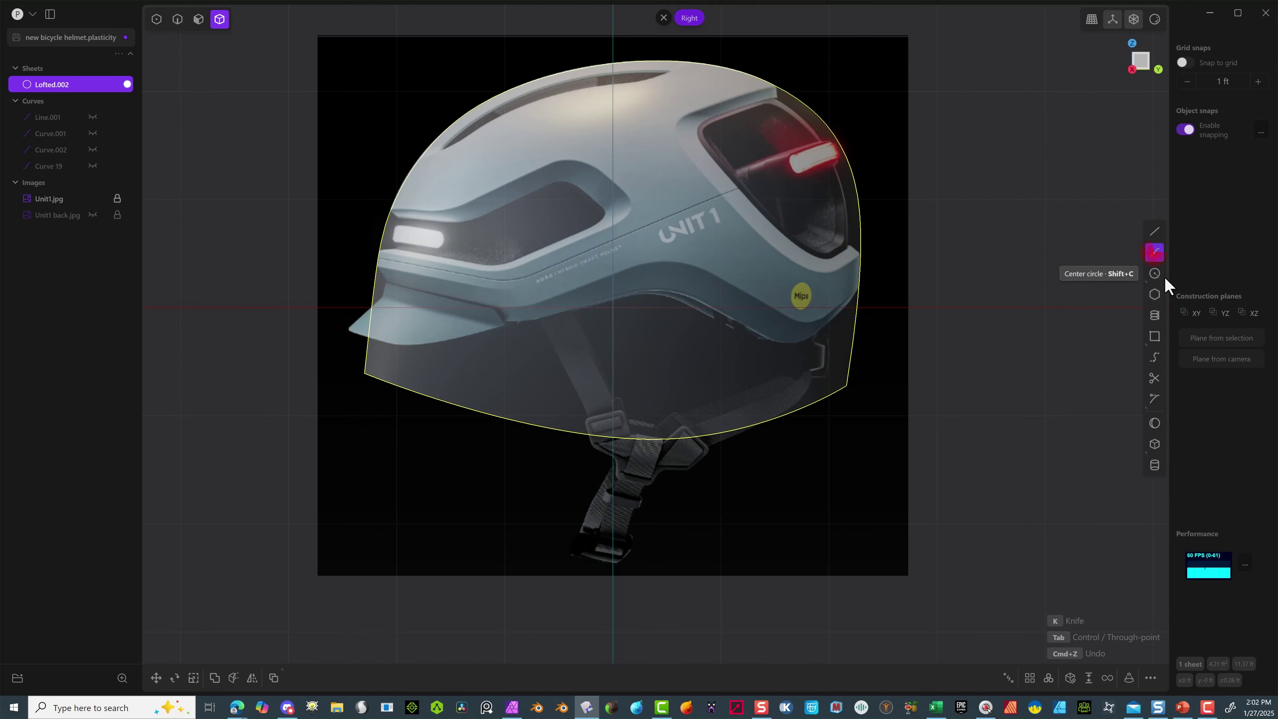
pyautogui.scroll(5, 432, 357)
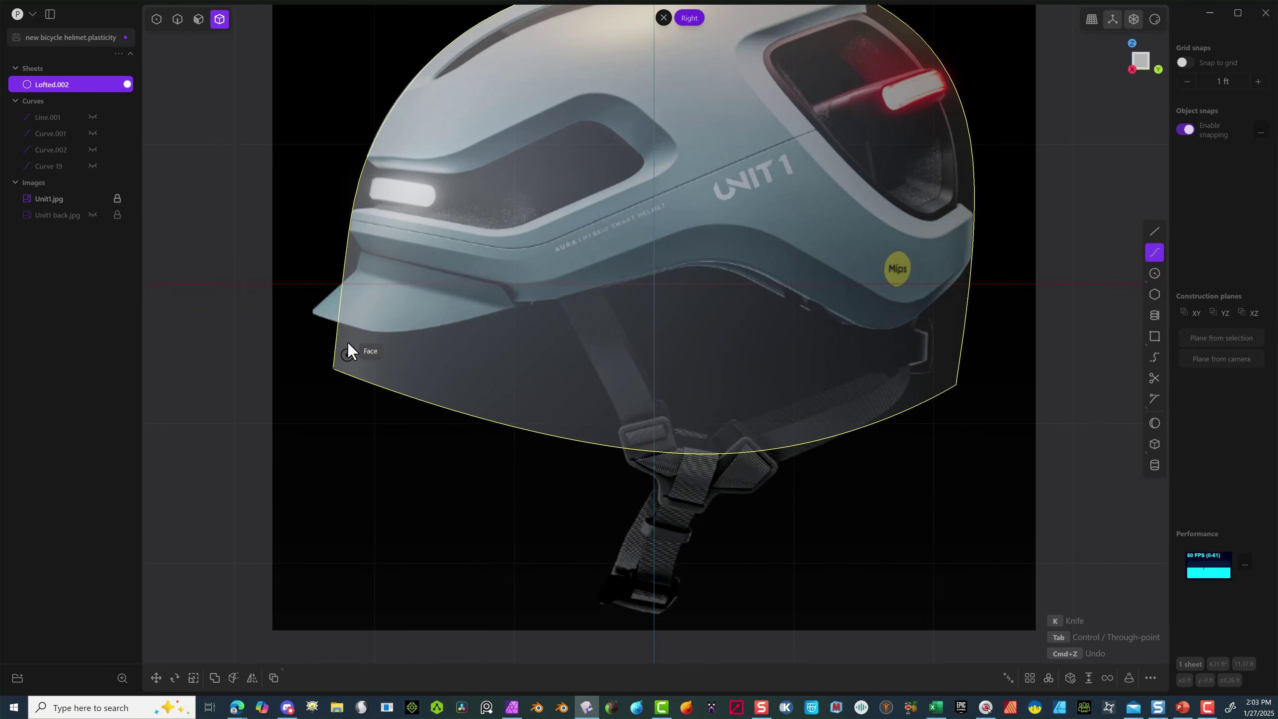
pyautogui.scroll(2, 503, 337)
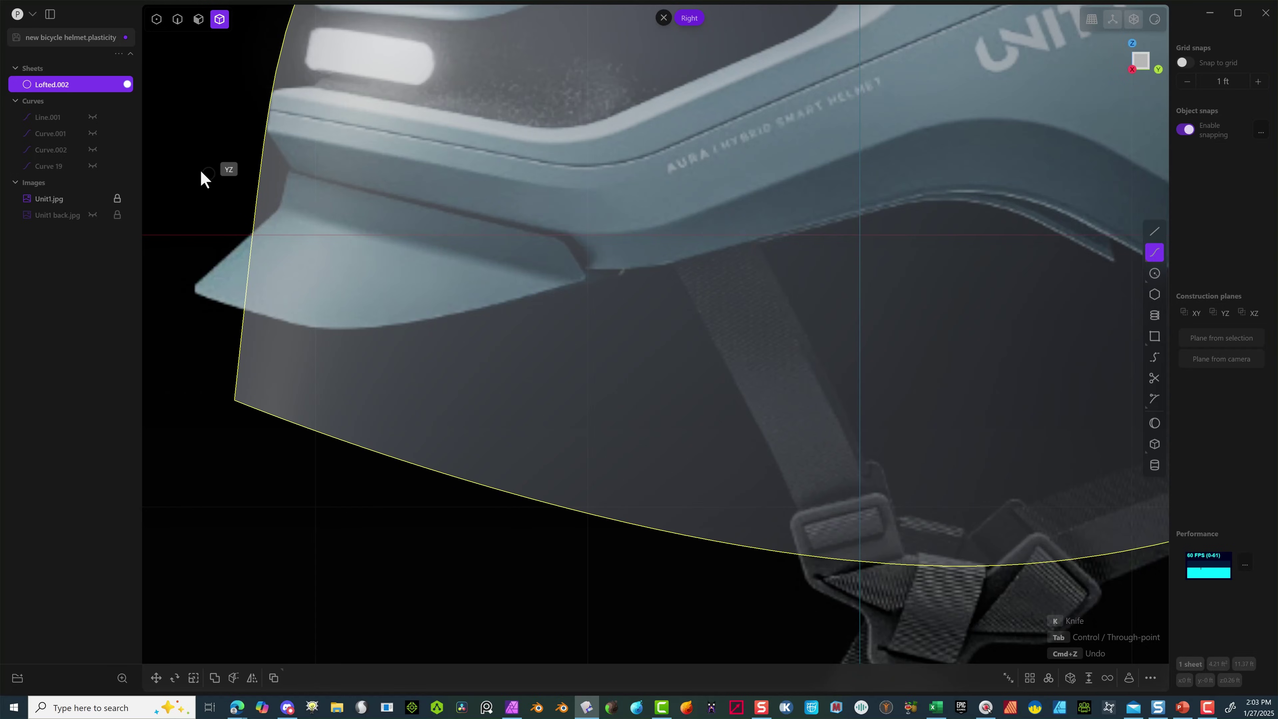
pyautogui.click(165, 155)
pyautogui.click(300, 211)
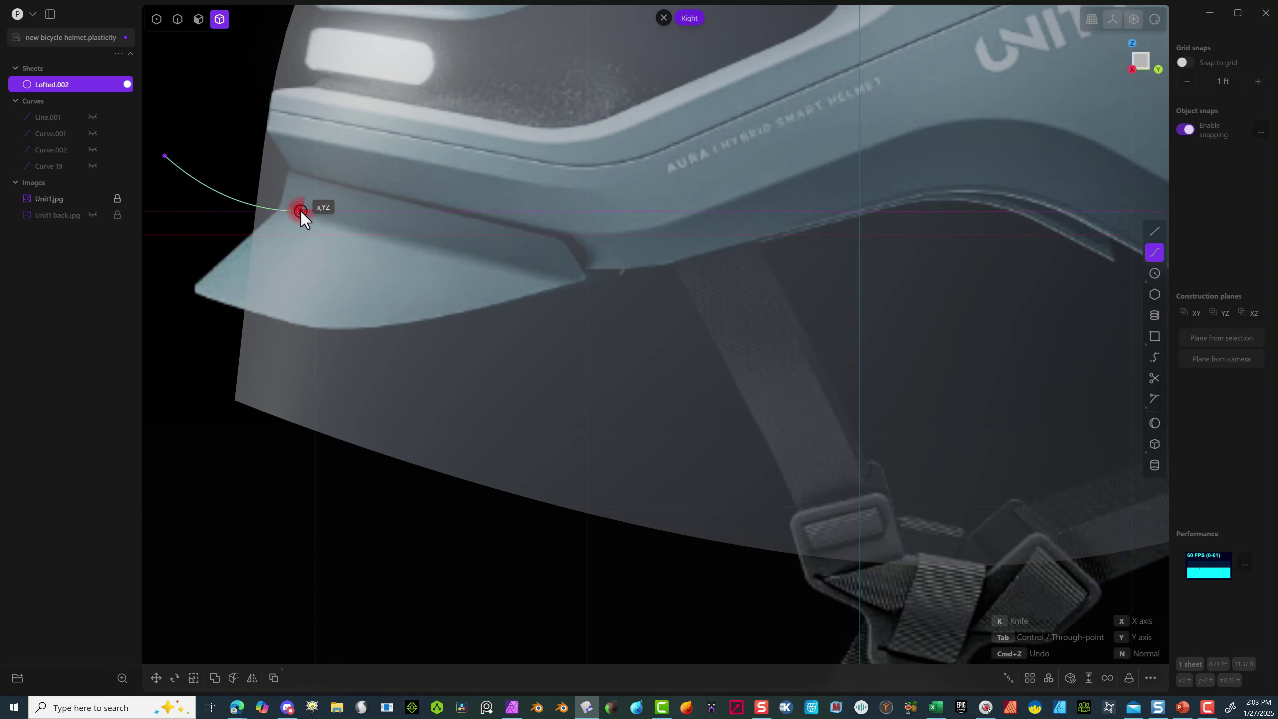
pyautogui.press('Tab')
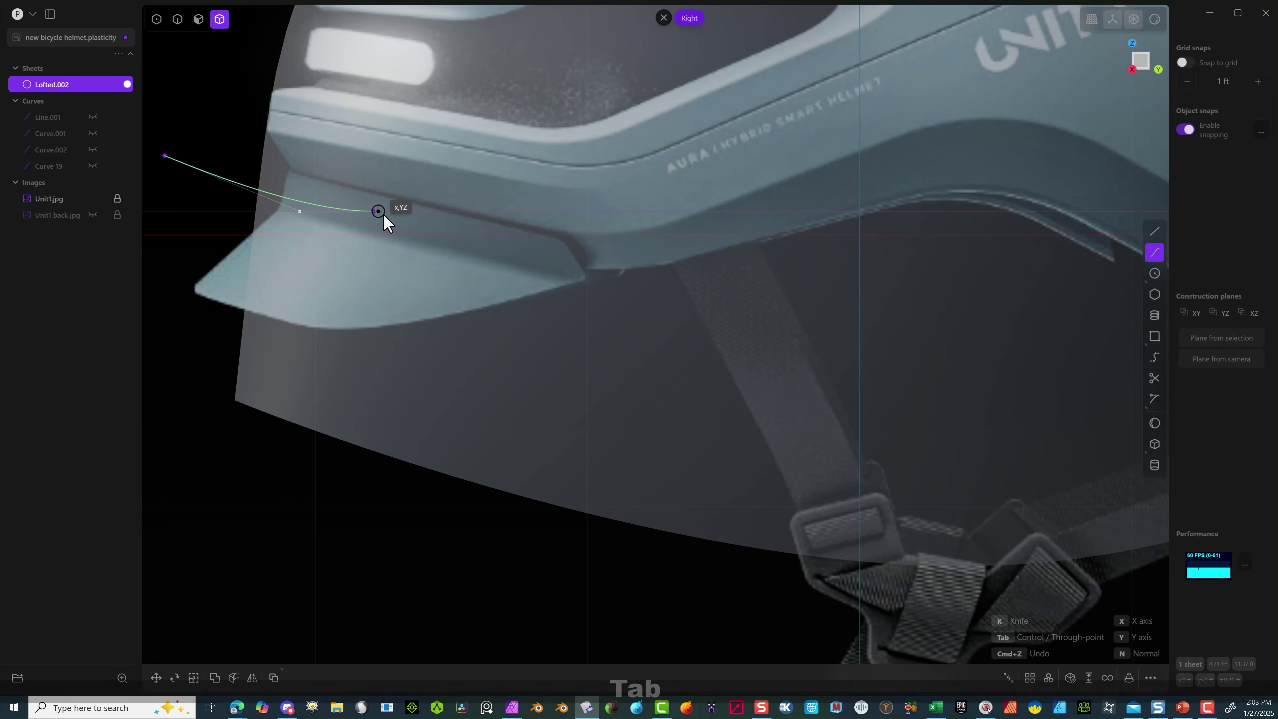
pyautogui.click(551, 270)
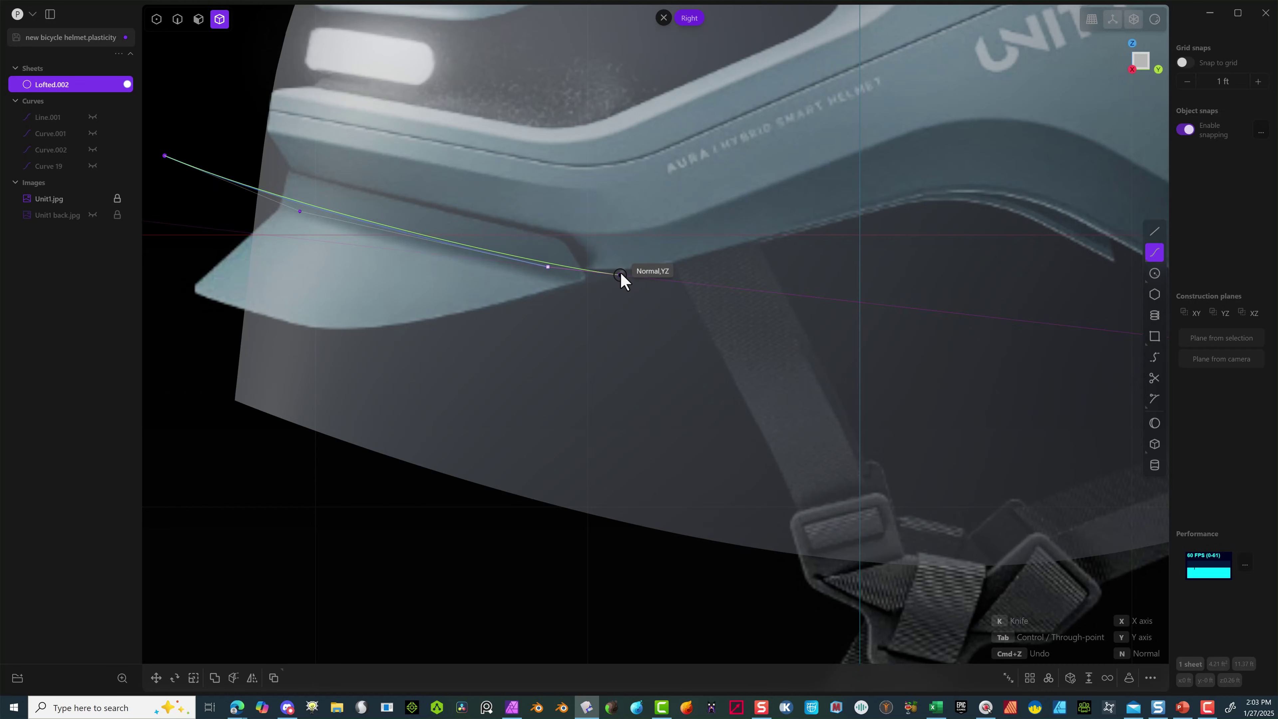
pyautogui.click(615, 267)
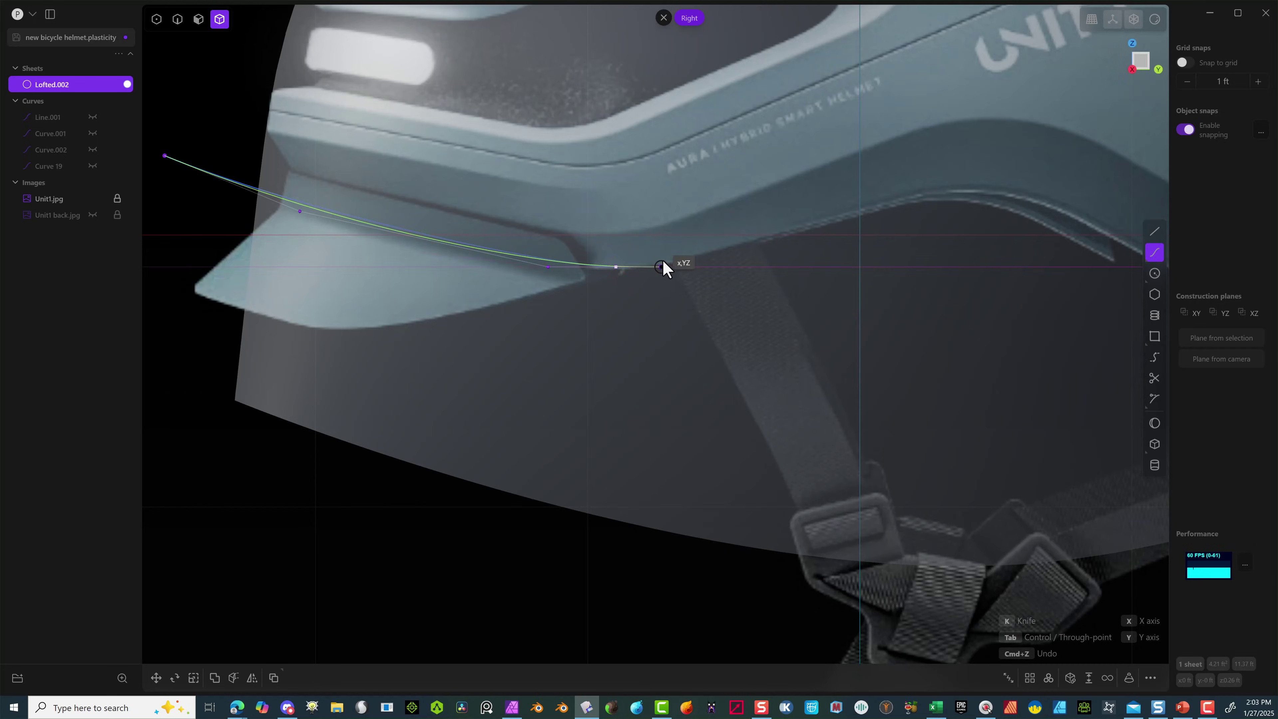
pyautogui.click(676, 266)
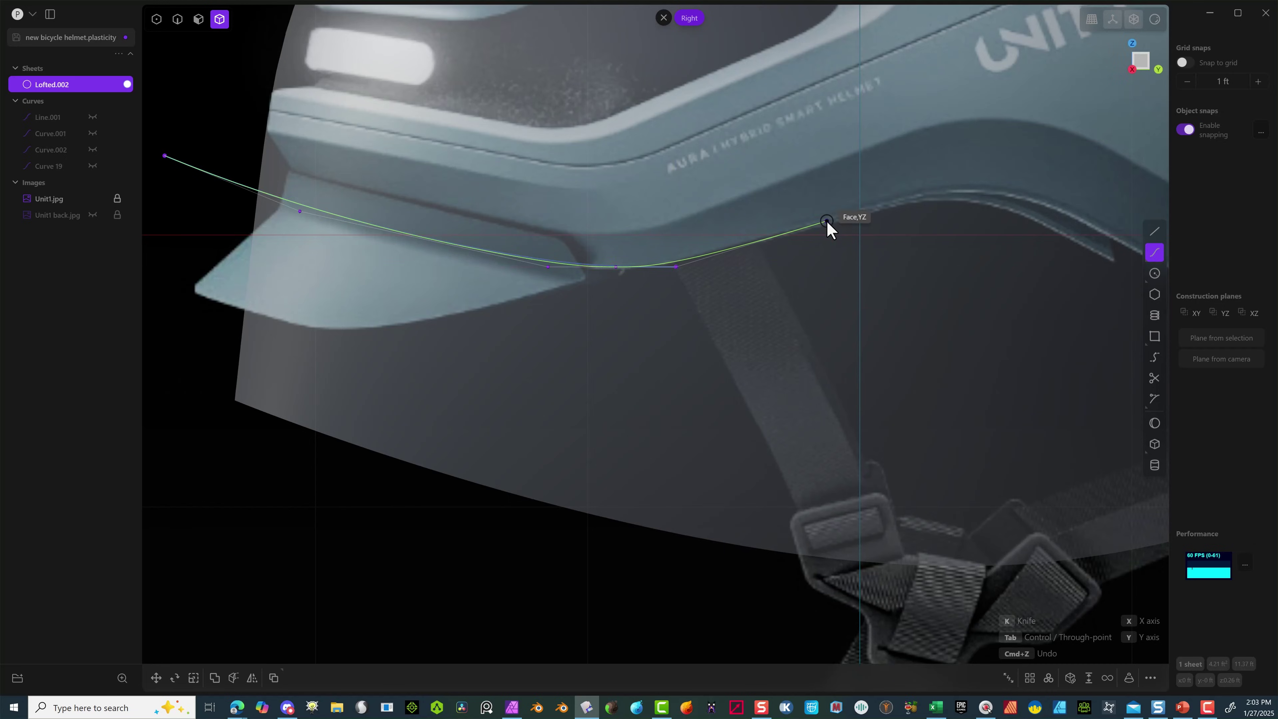
pyautogui.click(906, 198)
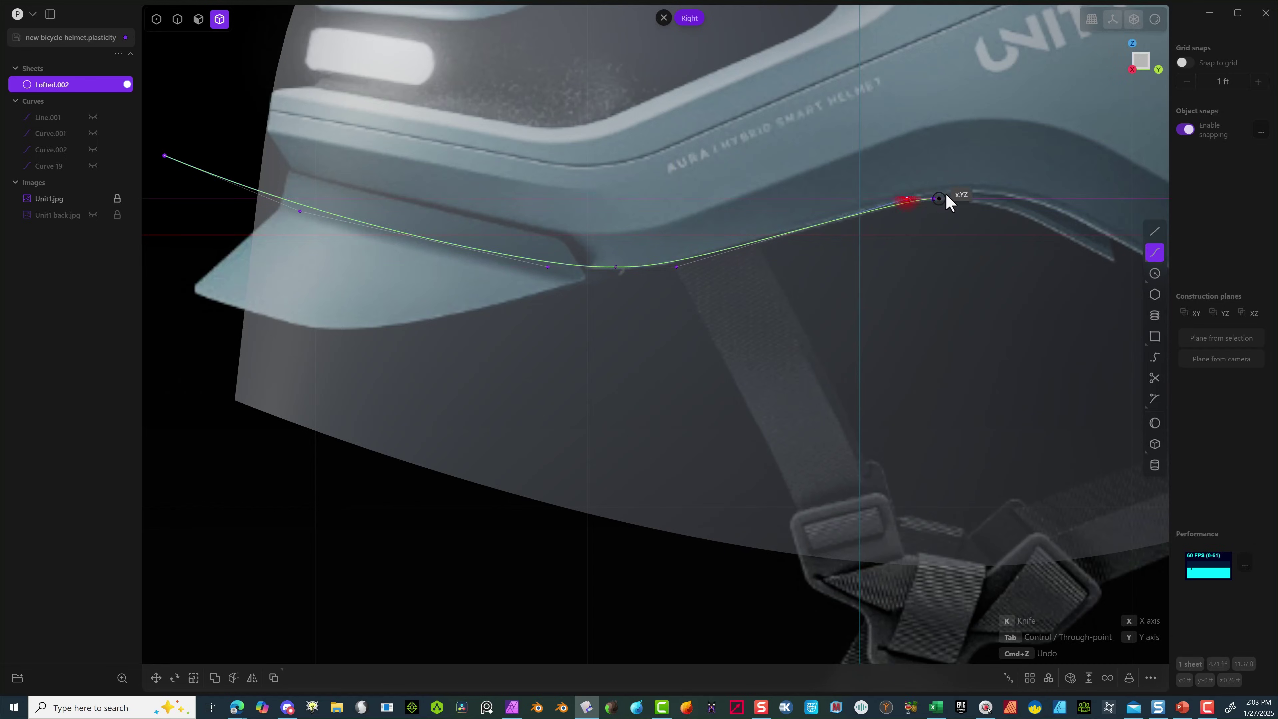
pyautogui.click(988, 190)
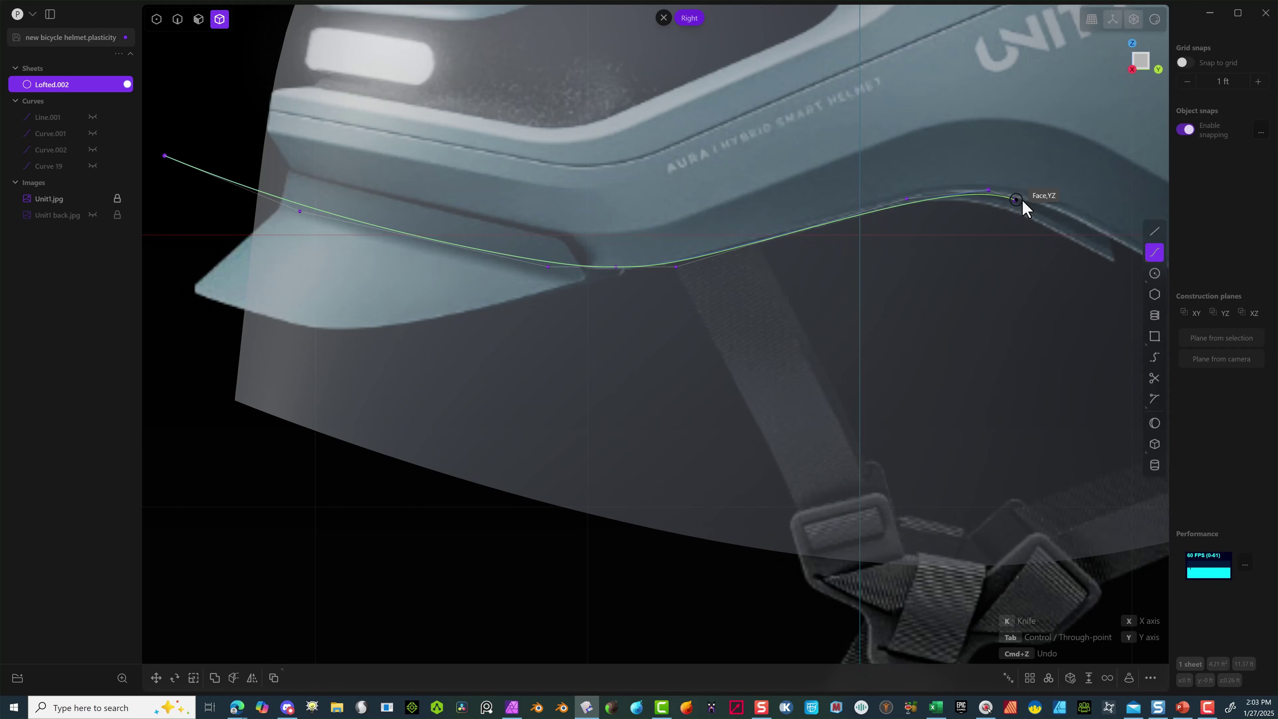
pyautogui.click(1058, 205)
# Continue the curve along the helmet's rear lower rim, end it beyond the back of the shell, and finish it.
pyautogui.scroll(-5, 1058, 207)
pyautogui.moveTo(1016, 285); pyautogui.dragTo(598, 318, button='right')
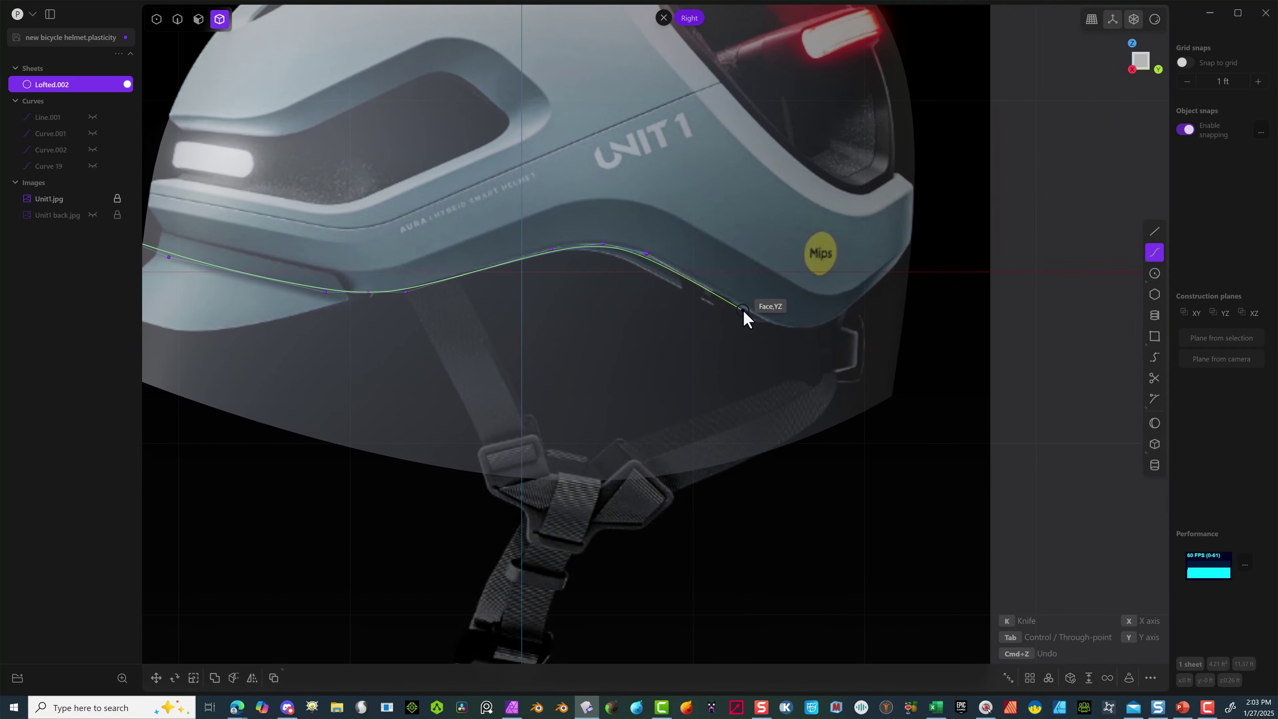
pyautogui.click(754, 311)
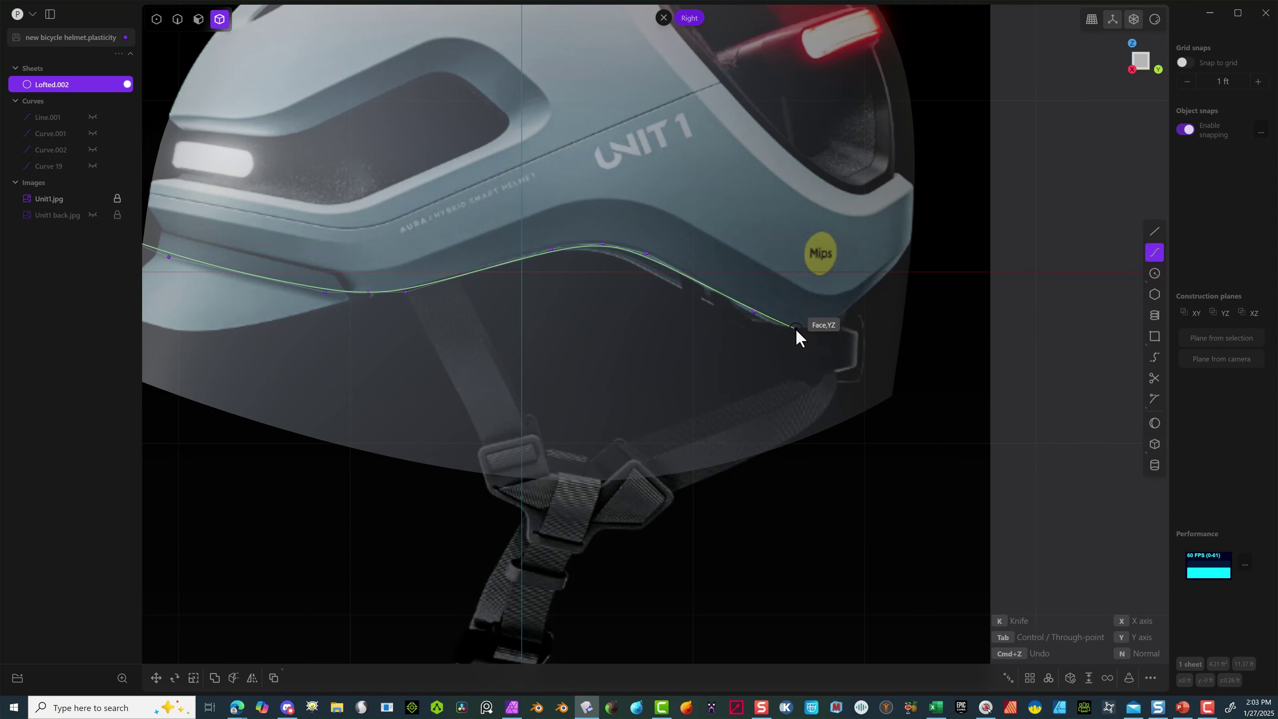
pyautogui.click(830, 317)
pyautogui.click(873, 286)
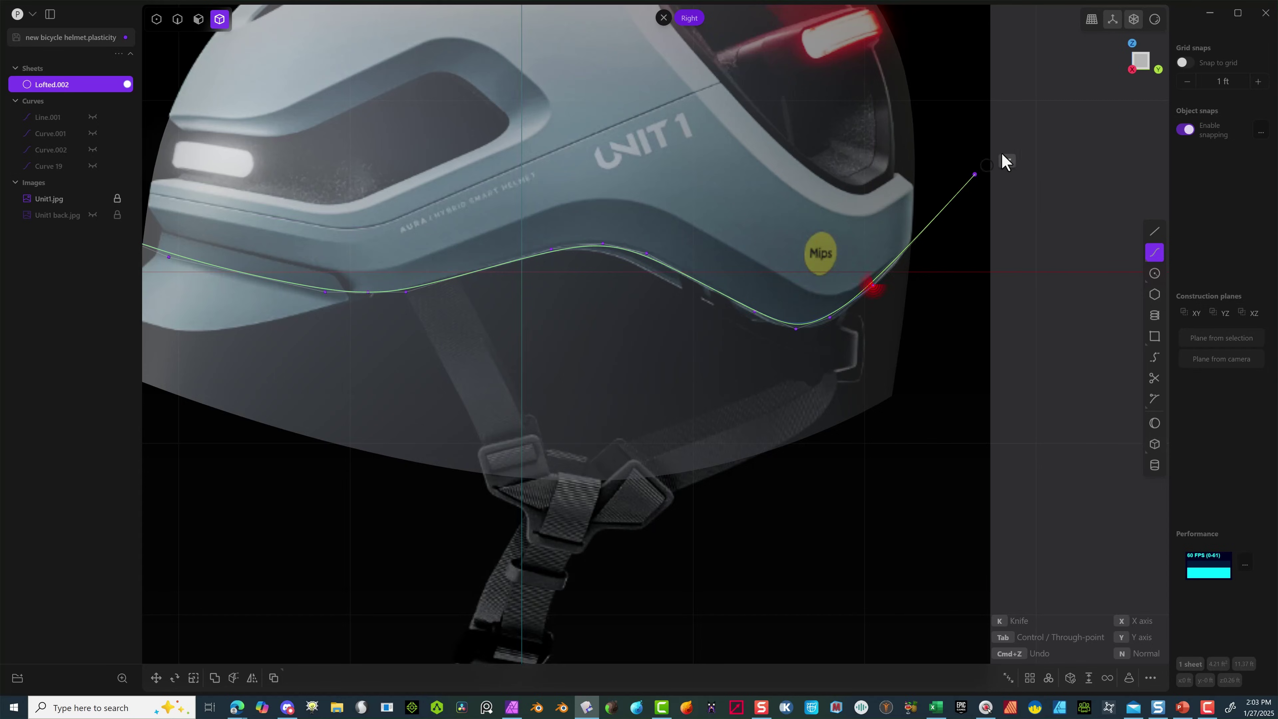
pyautogui.click(1006, 149)
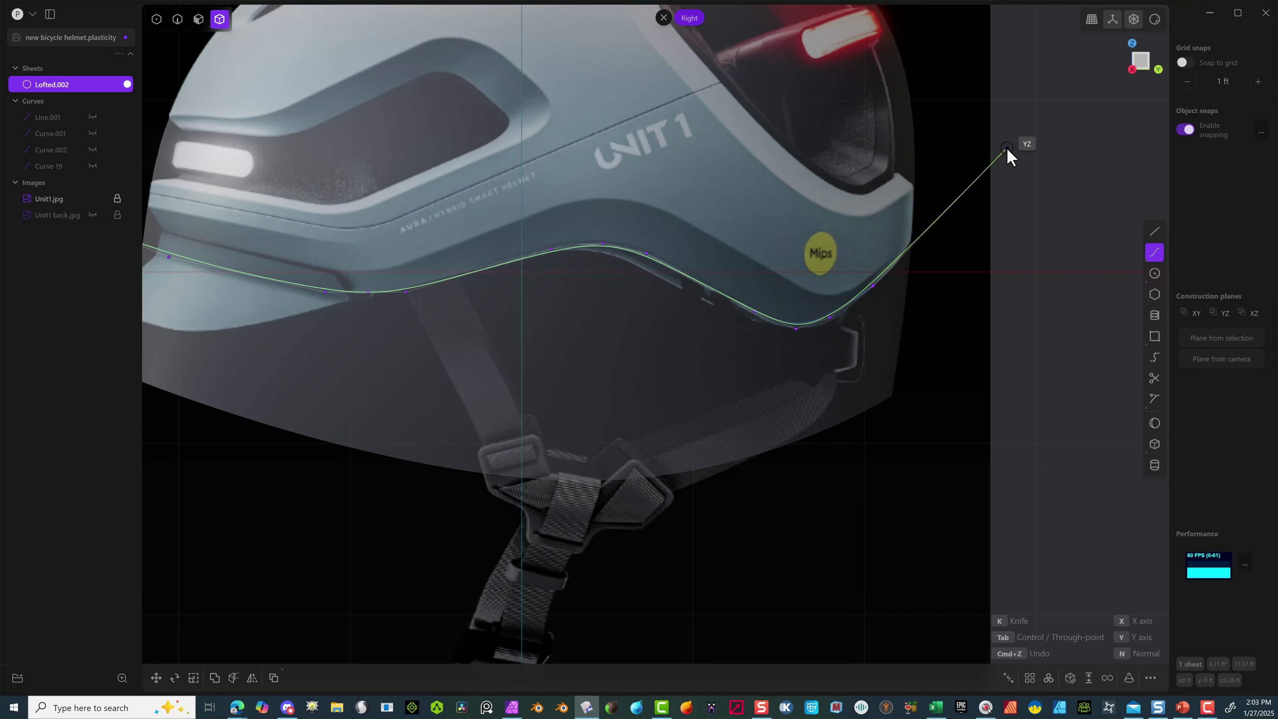
pyautogui.press('Return')
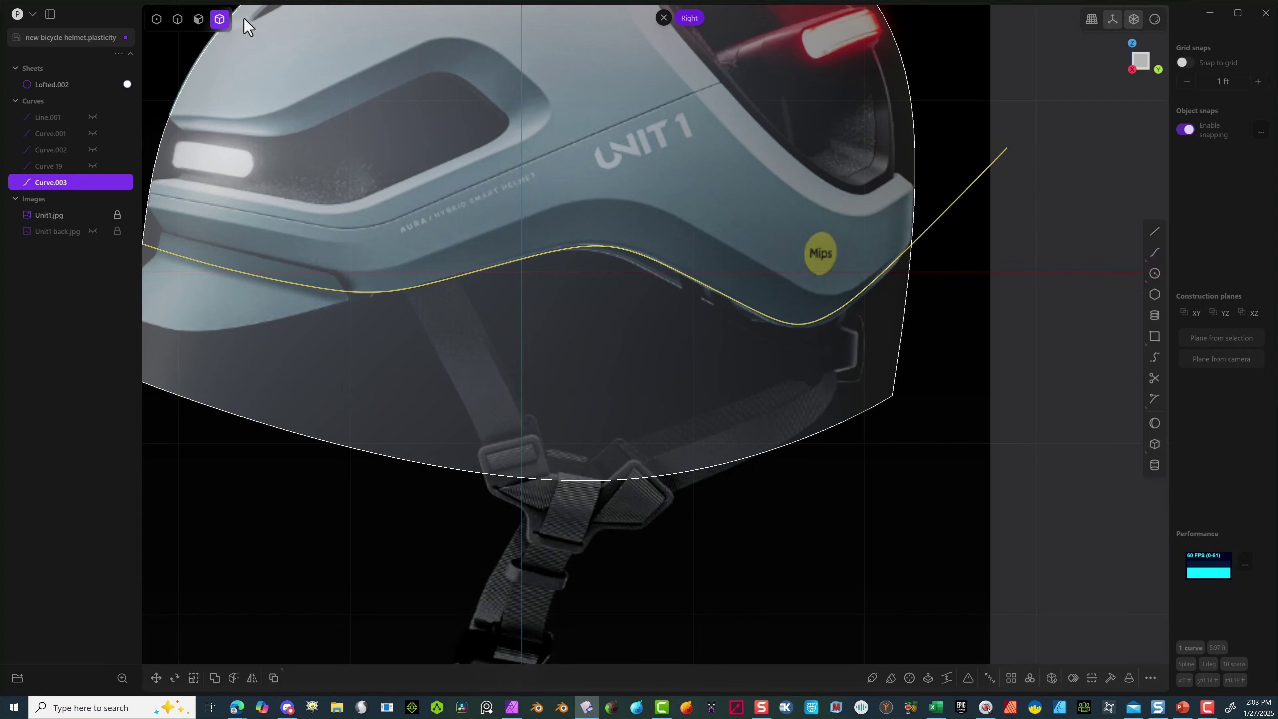
# Adjust the control points at the rear dip so the curve follows the helmet's lower rim in the image.
pyautogui.click(157, 19)
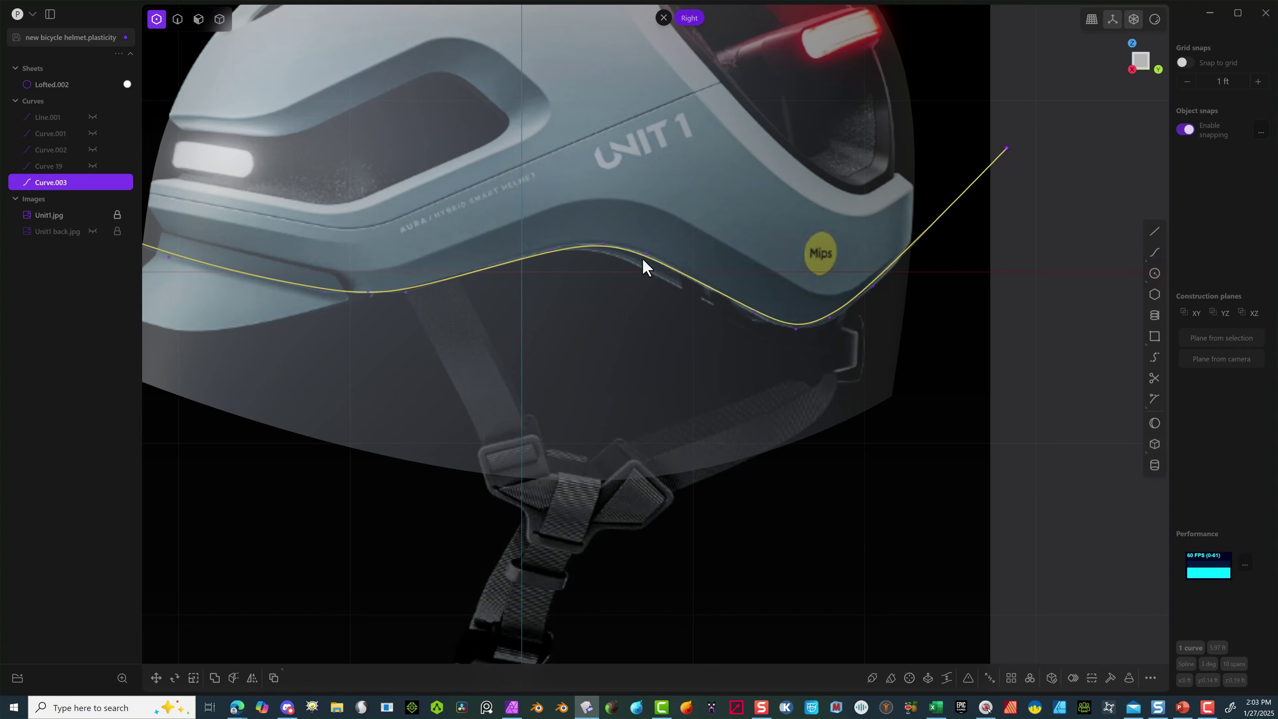
pyautogui.click(794, 331)
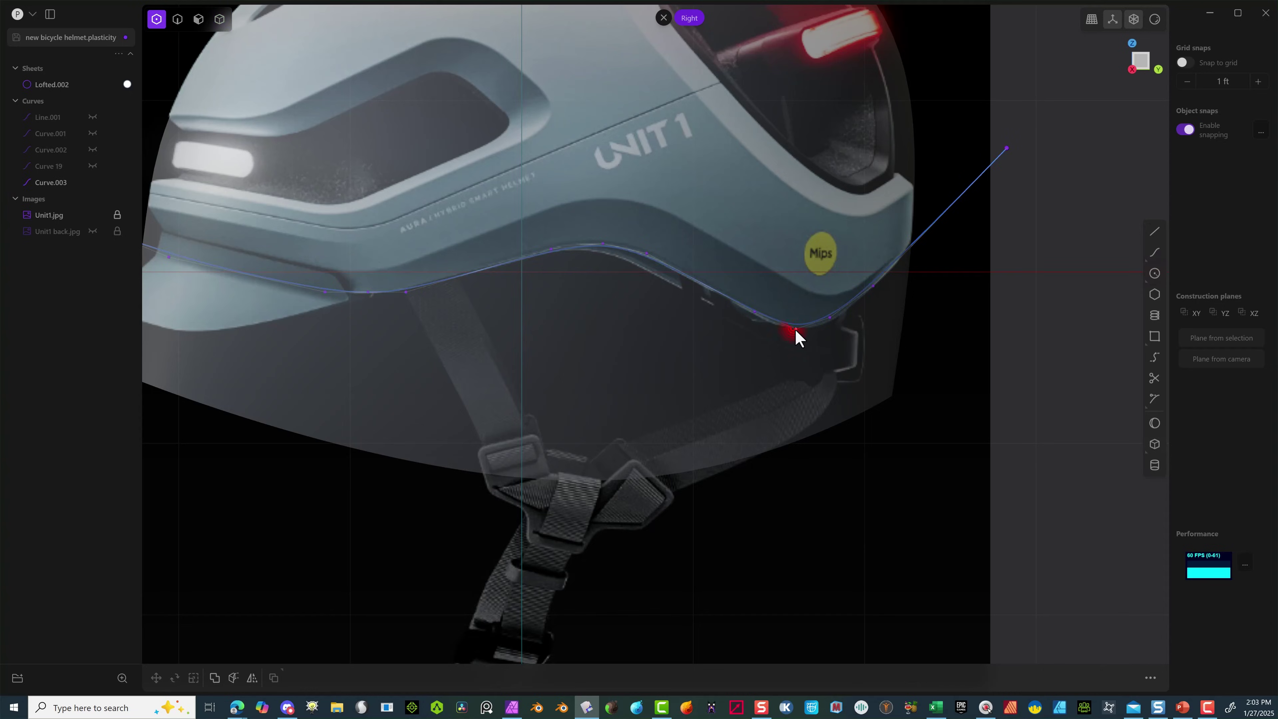
pyautogui.click(797, 333)
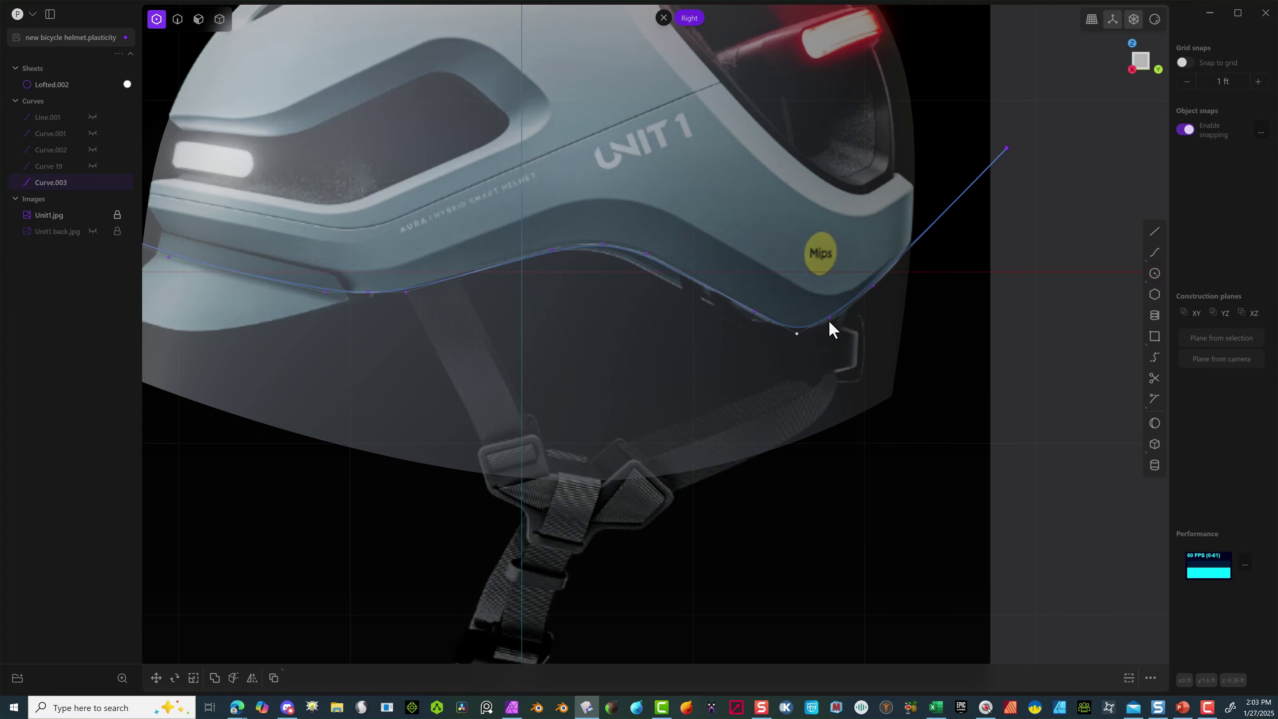
pyautogui.moveTo(829, 320); pyautogui.dragTo(832, 323)
pyautogui.moveTo(873, 287); pyautogui.dragTo(876, 284)
pyautogui.moveTo(754, 311); pyautogui.dragTo(749, 311)
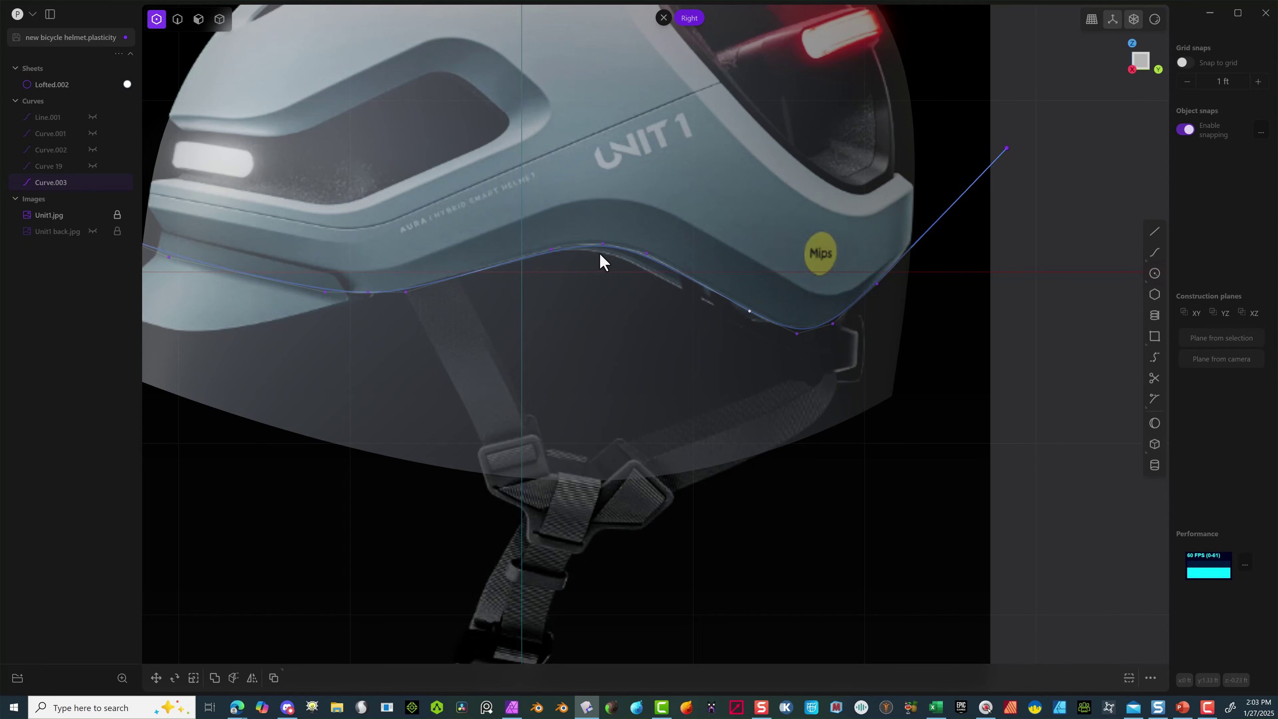
# Fine-tune the control points around the rim's middle arch and behind the visor to match the reference image.
pyautogui.moveTo(553, 253); pyautogui.dragTo(548, 250)
pyautogui.click(546, 249)
pyautogui.moveTo(647, 261); pyautogui.dragTo(647, 253)
pyautogui.moveTo(405, 292); pyautogui.dragTo(416, 288)
pyautogui.click(369, 295)
# Move the curve's front endpoint farther forward of the helmet and adjust the neighbouring control point above the visor.
pyautogui.scroll(-2, 396, 312)
pyautogui.moveTo(526, 404); pyautogui.dragTo(754, 422, button='right')
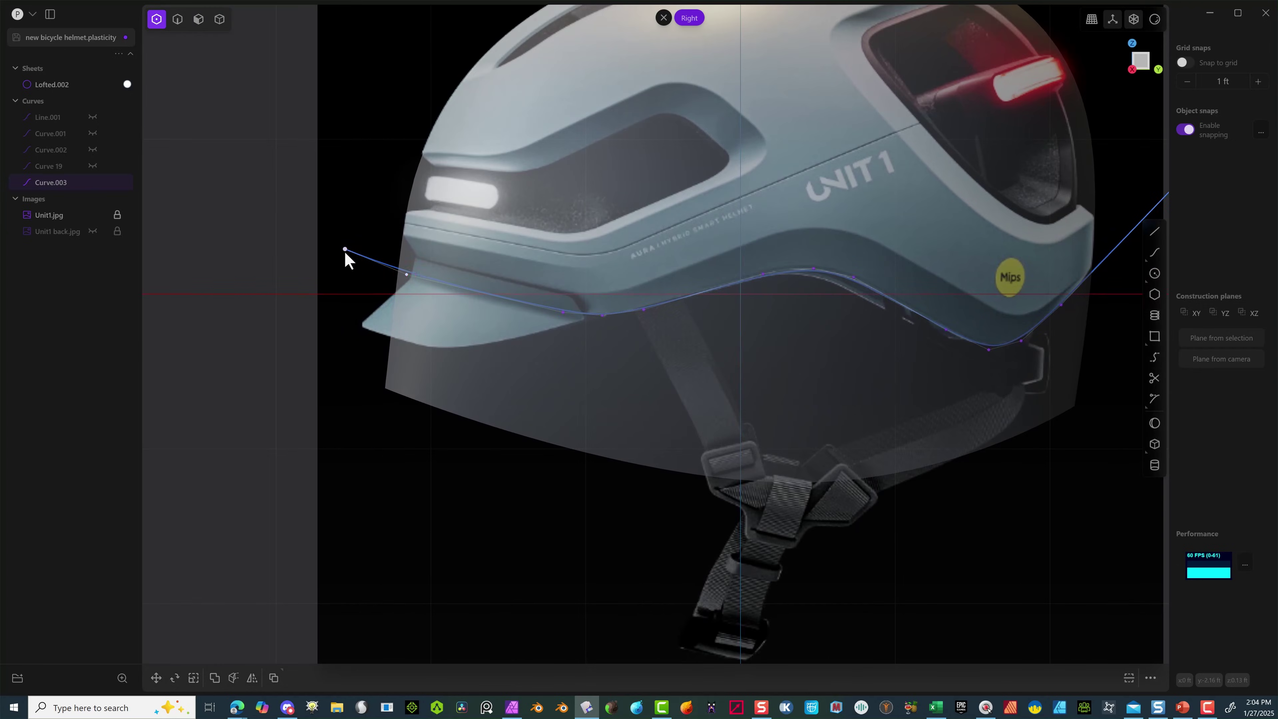
pyautogui.moveTo(345, 249); pyautogui.dragTo(273, 232)
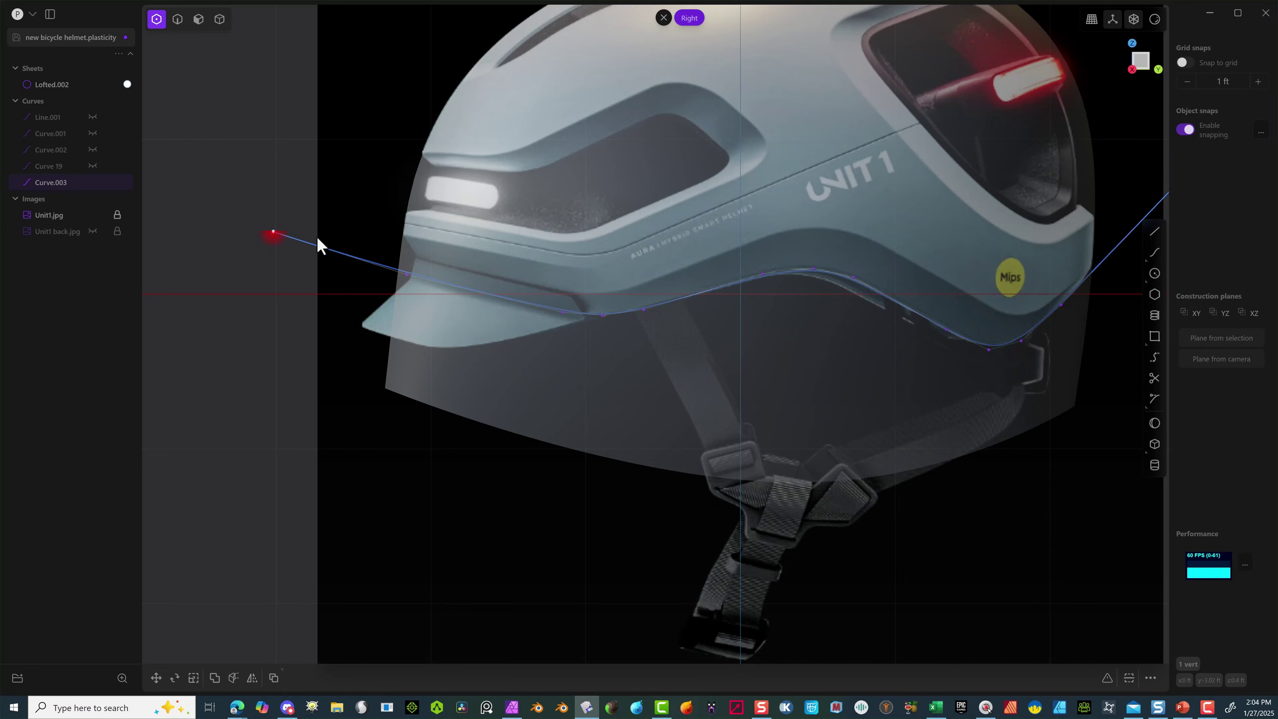
pyautogui.click(402, 278)
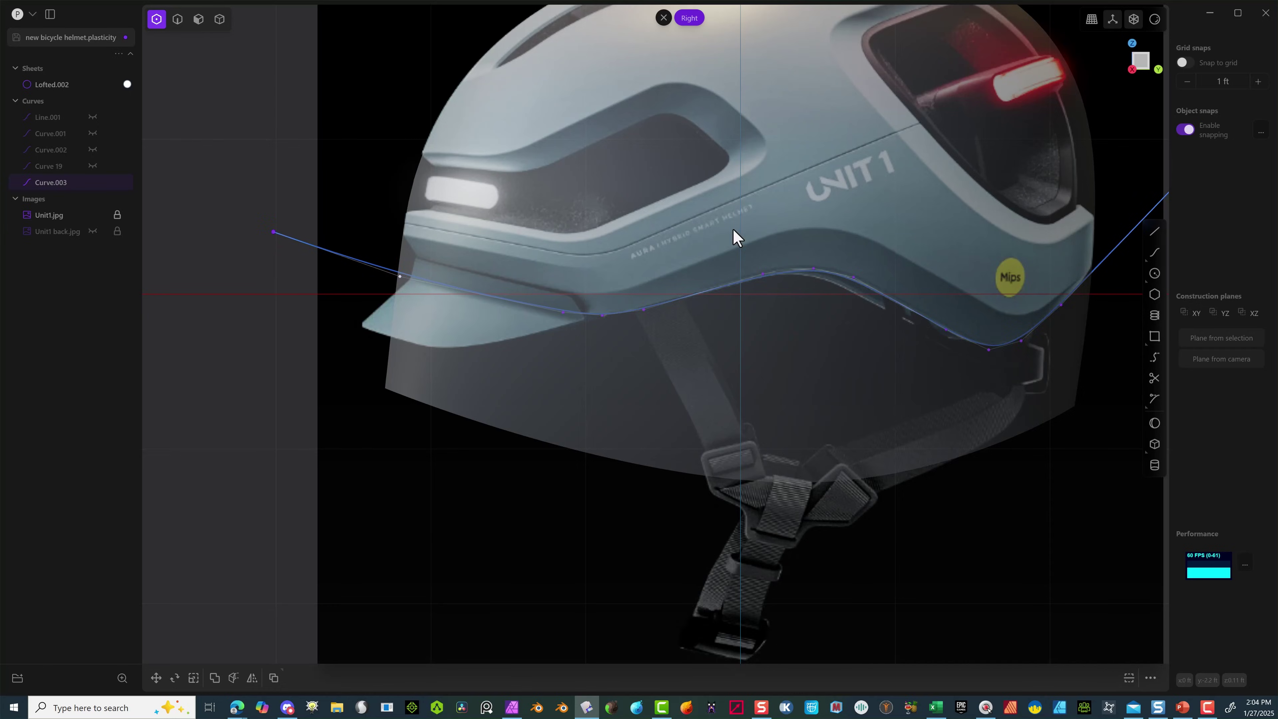
# Cut the helmet shell with the lower rim curve in the right view.
pyautogui.scroll(-5, 733, 228)
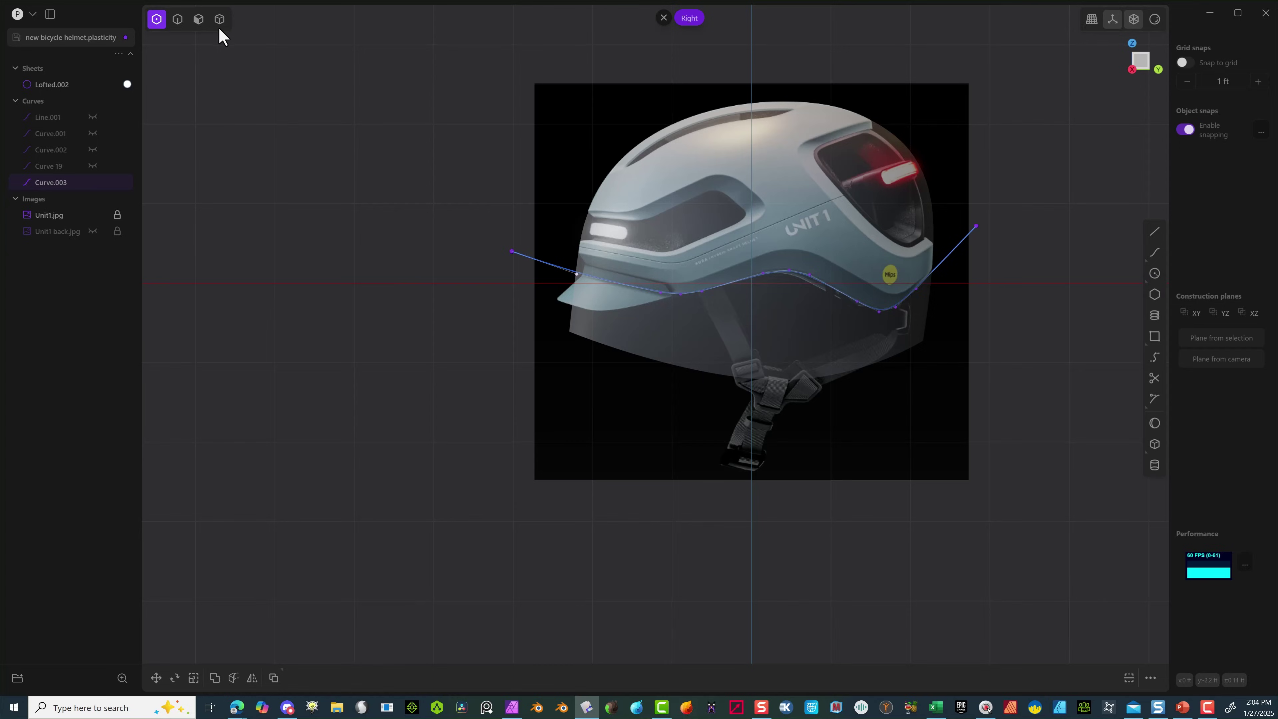
pyautogui.click(219, 20)
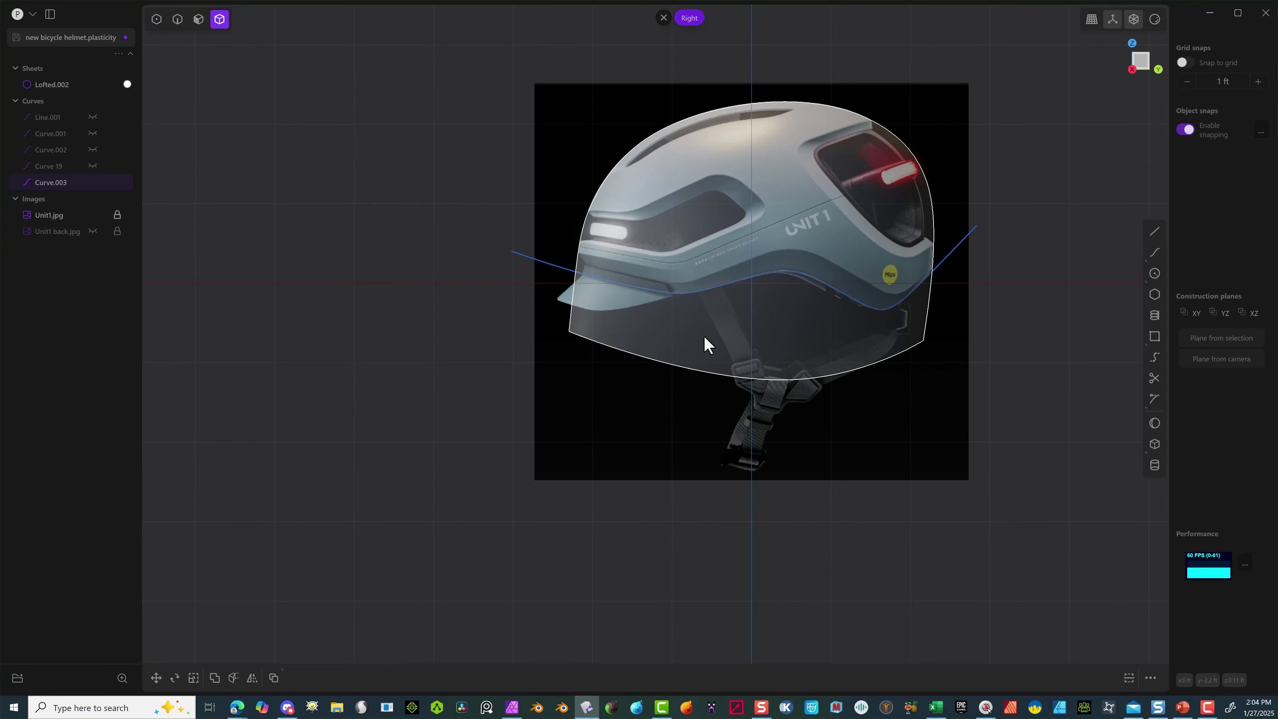
pyautogui.click(709, 348)
pyautogui.click(234, 678)
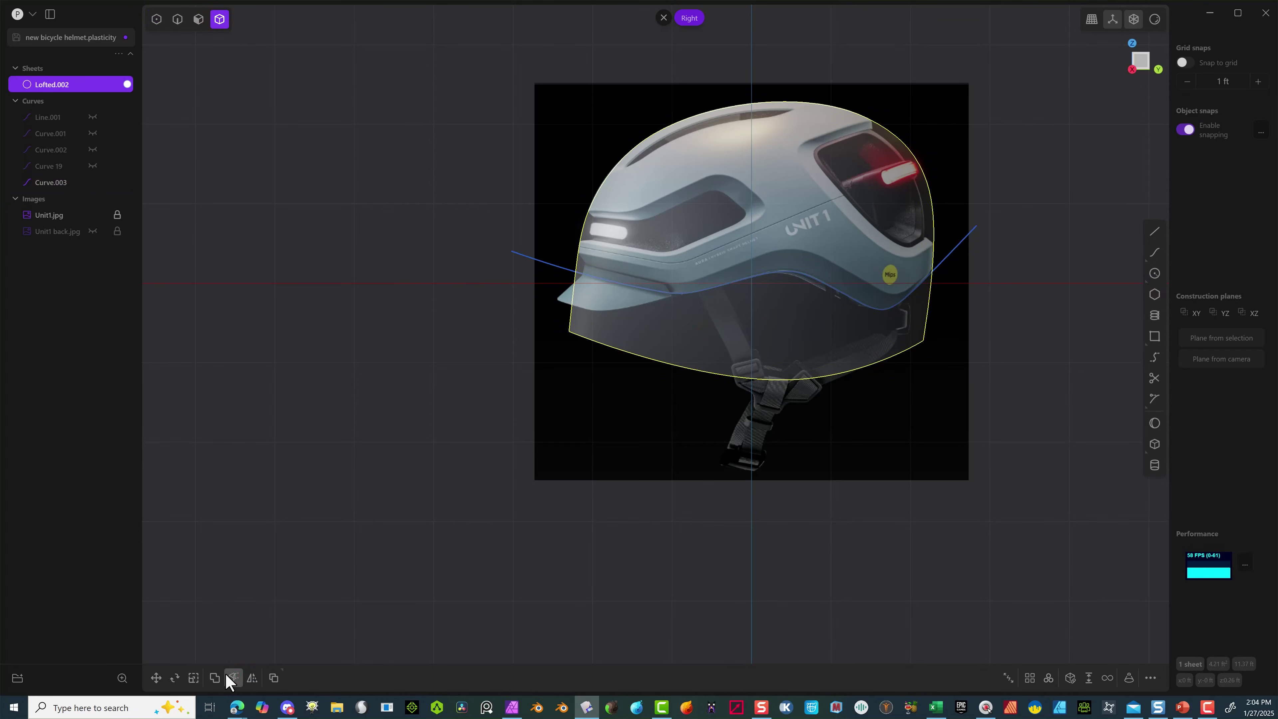
pyautogui.click(525, 255)
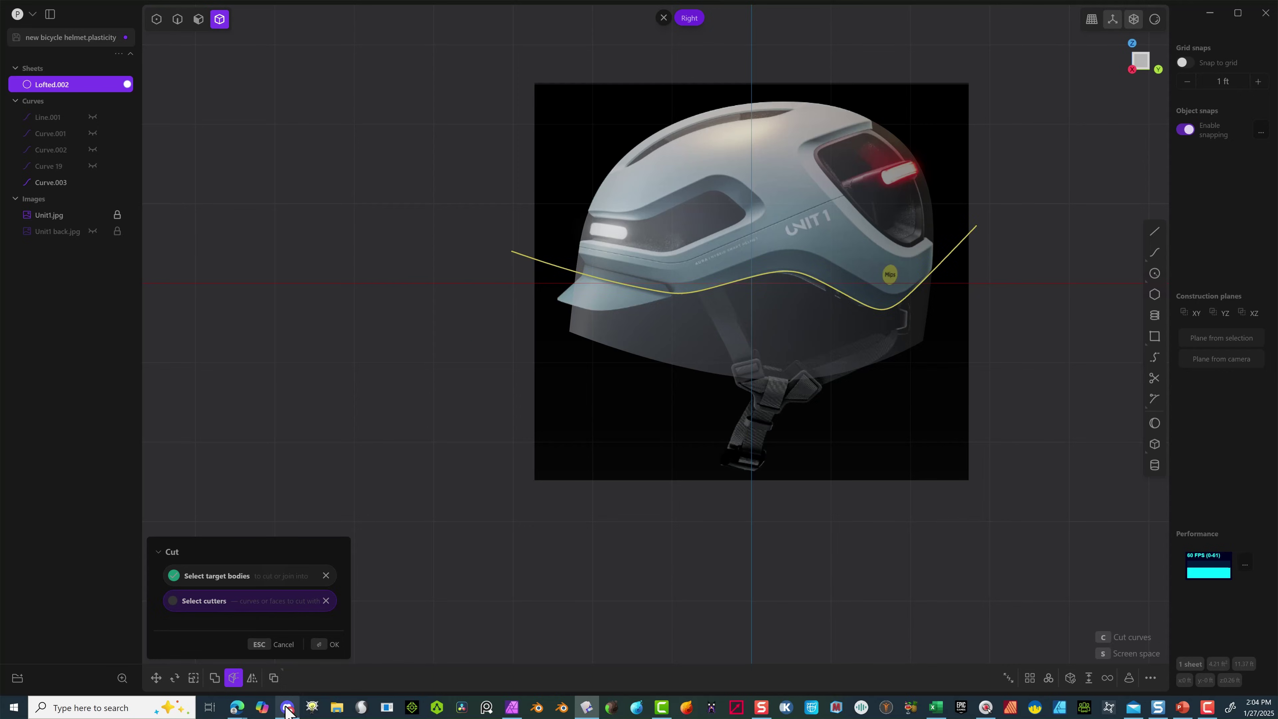
pyautogui.click(329, 645)
pyautogui.click(320, 434)
# Delete the shell piece below the rim curve and check the trimmed shell at an angle.
pyautogui.click(725, 343)
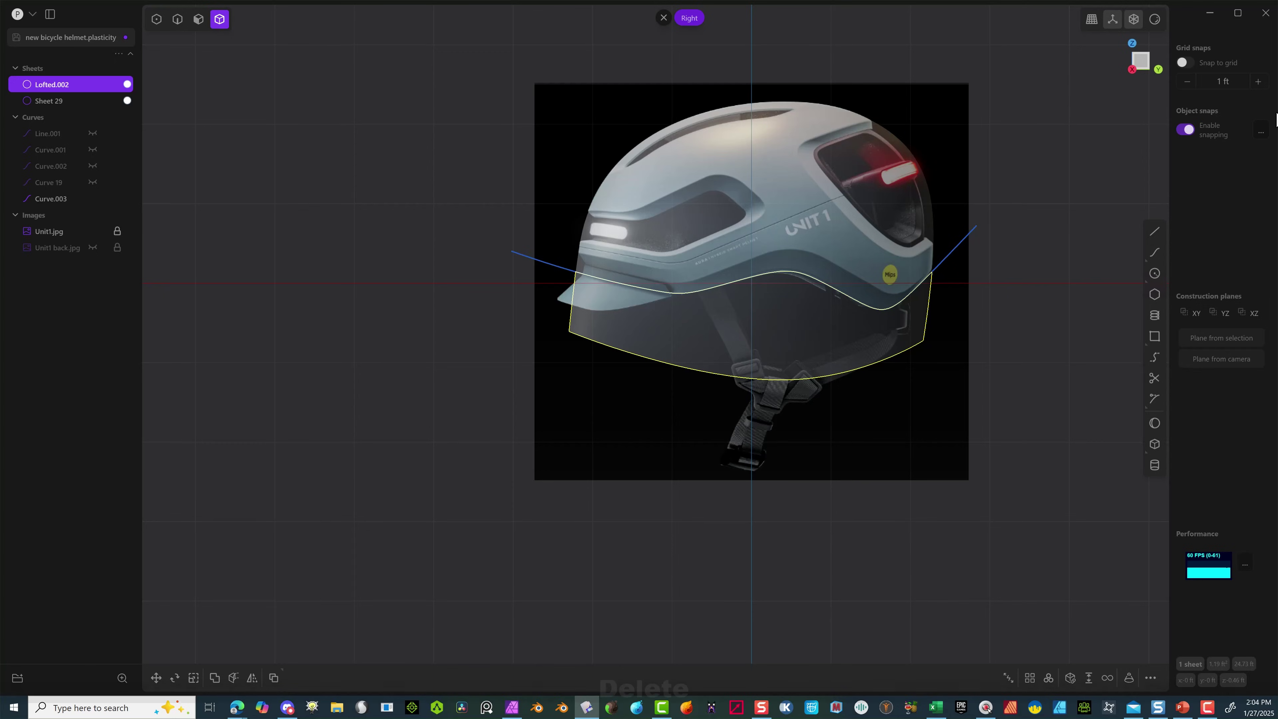
pyautogui.press('Delete')
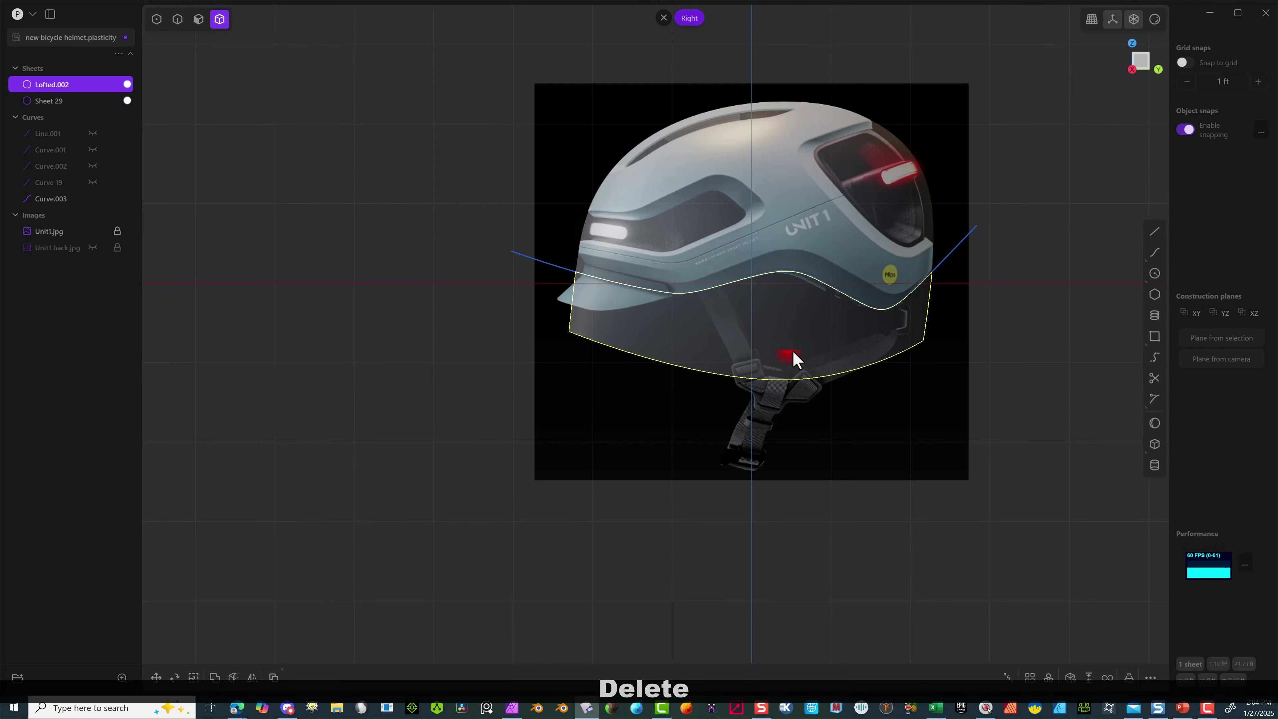
pyautogui.press('Delete')
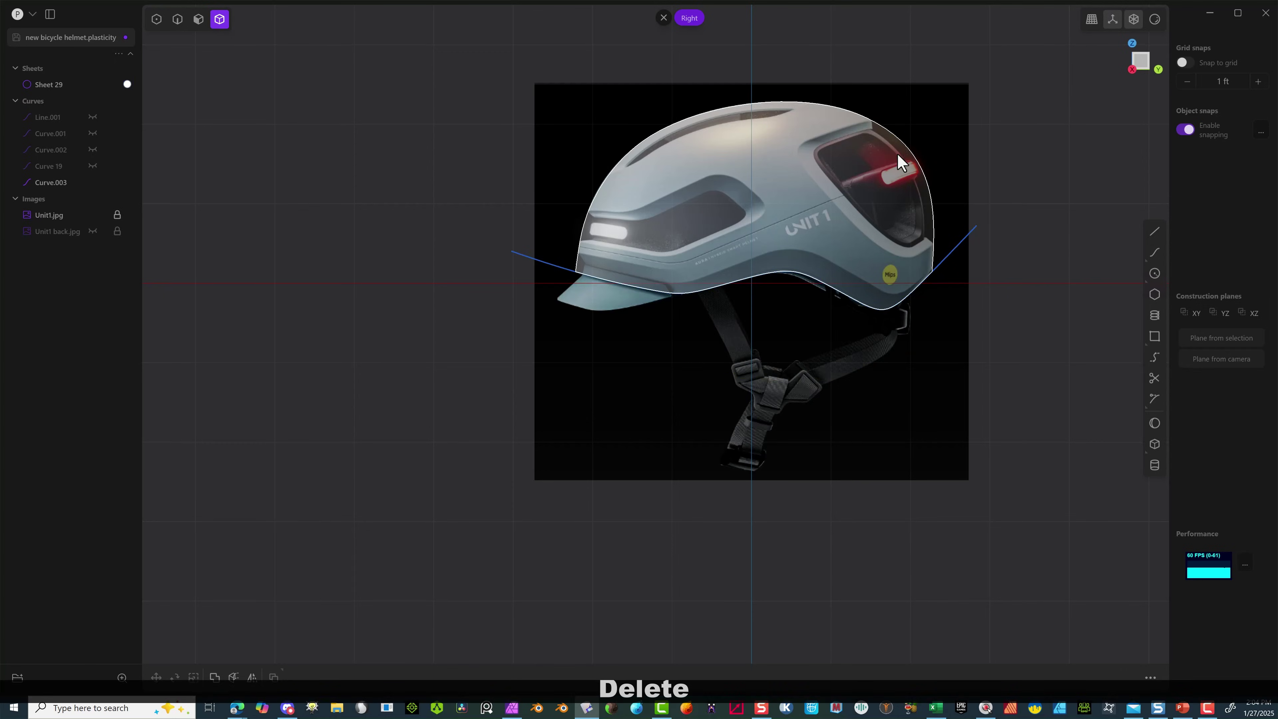
pyautogui.moveTo(497, 143); pyautogui.dragTo(479, 177, button='middle')
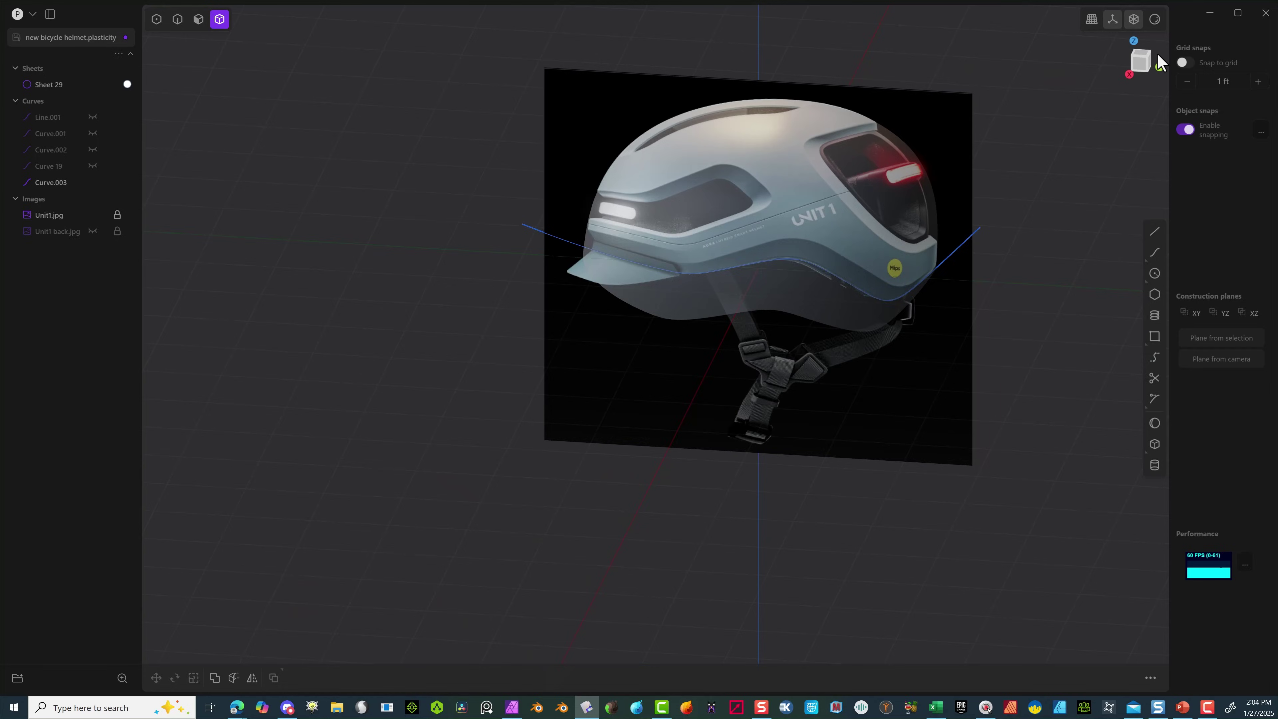
pyautogui.click(1148, 70)
# In the right view, start a curve behind the helmet and trace it forward along the upper edge of the rear window.
pyautogui.scroll(8, 913, 205)
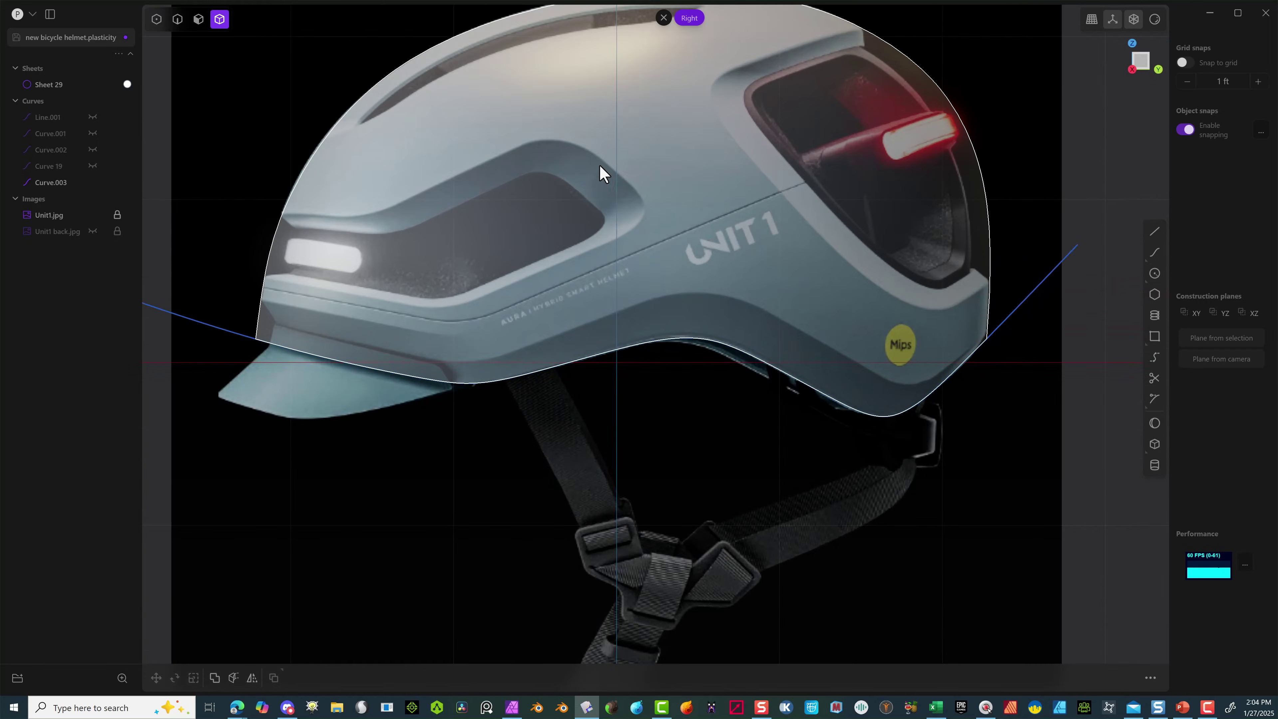
pyautogui.scroll(-3, 969, 221)
pyautogui.scroll(-3, 1049, 275)
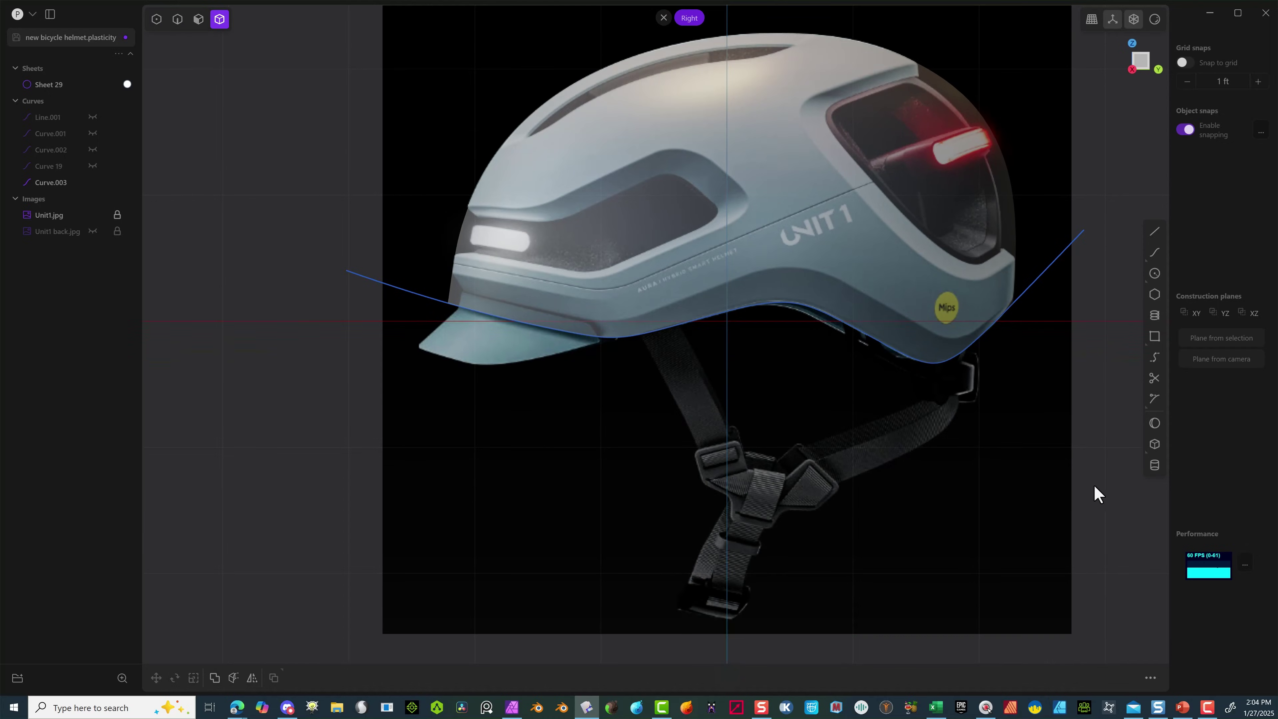
pyautogui.scroll(-3, 1093, 484)
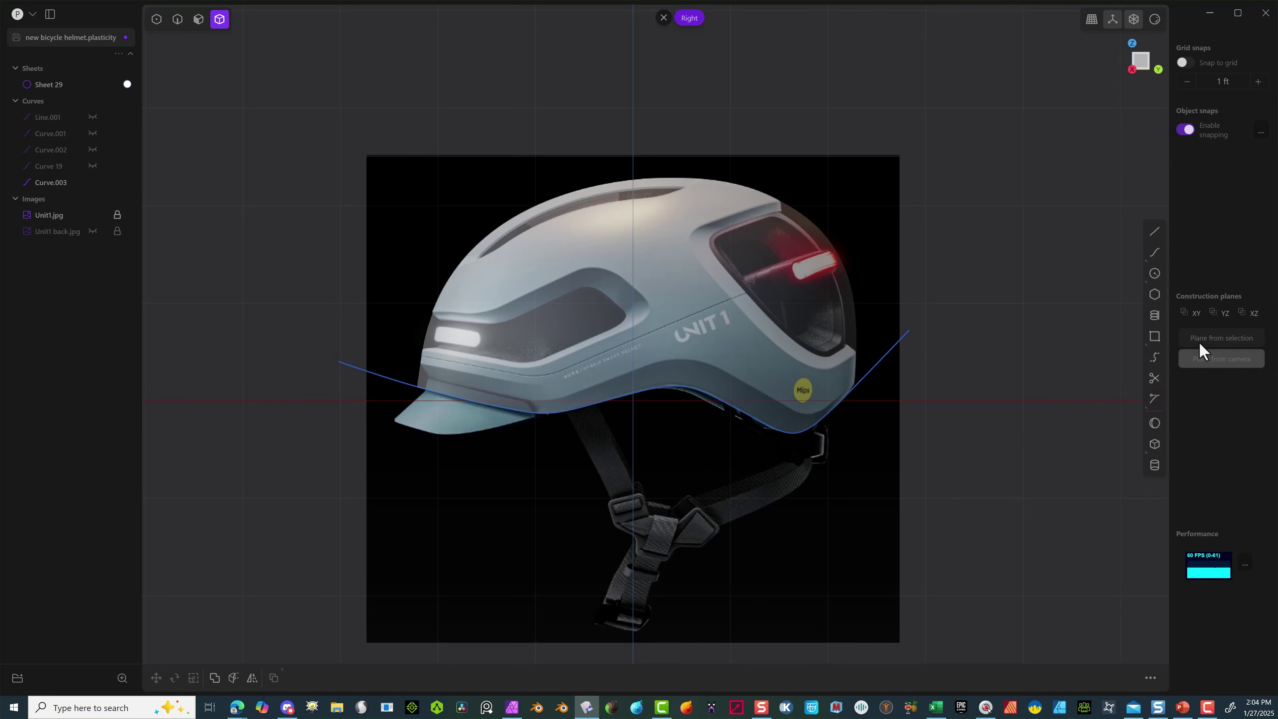
pyautogui.click(1154, 252)
pyautogui.scroll(5, 798, 214)
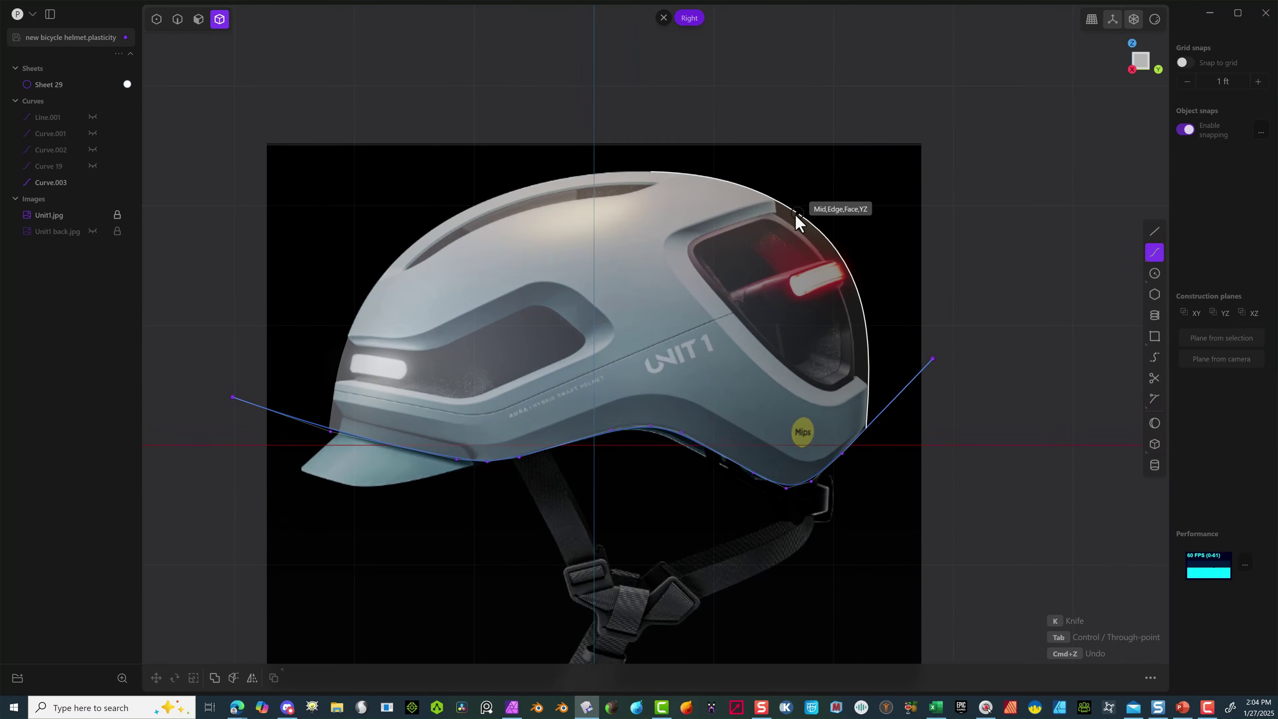
pyautogui.scroll(1, 811, 291)
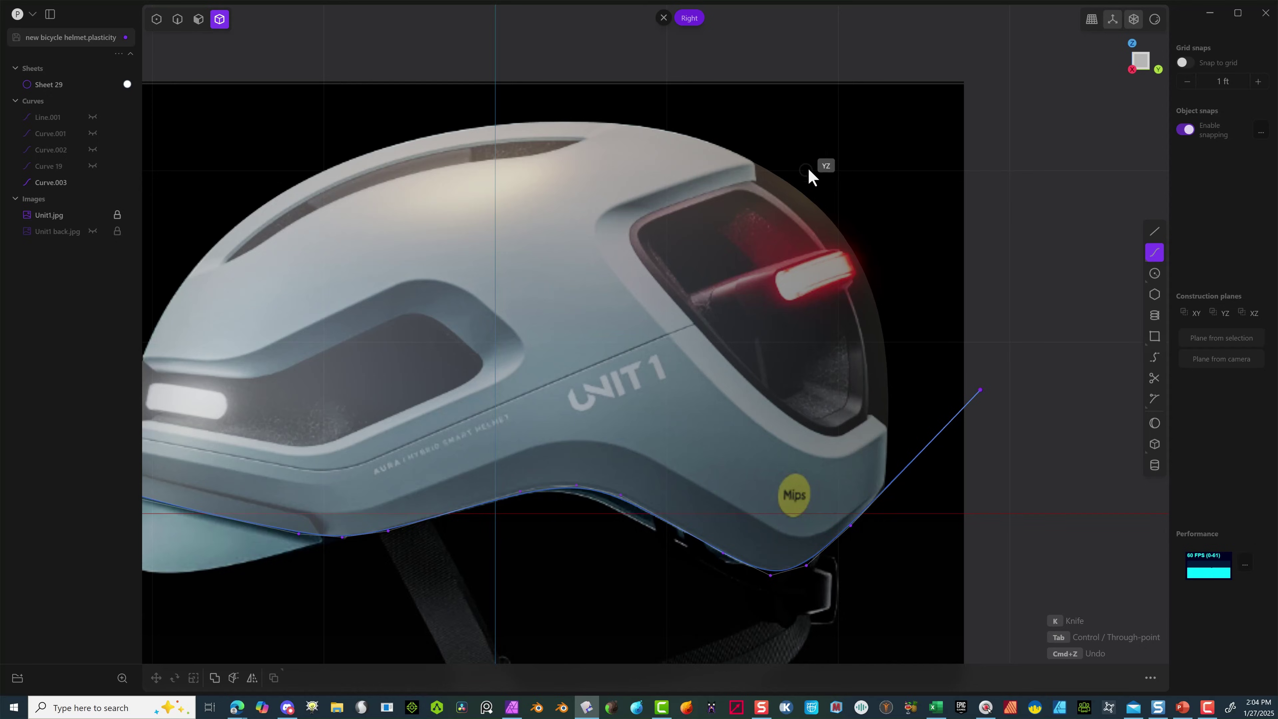
pyautogui.click(851, 155)
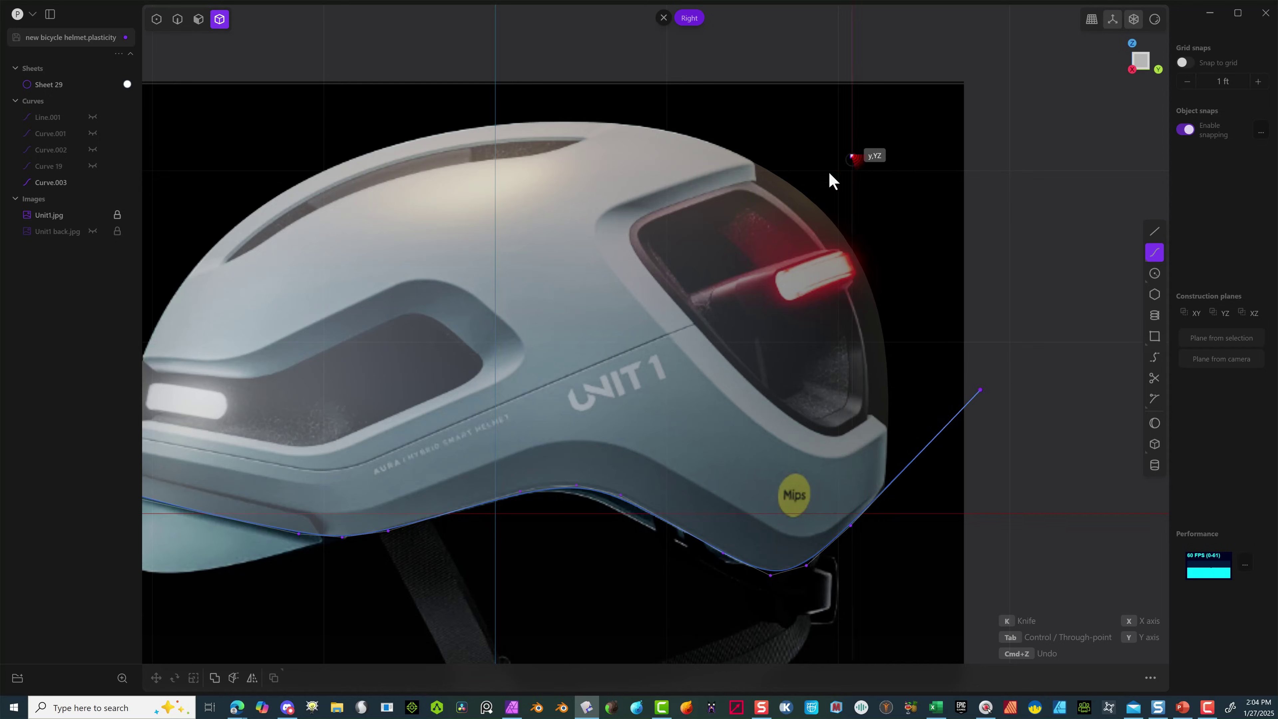
pyautogui.click(752, 181)
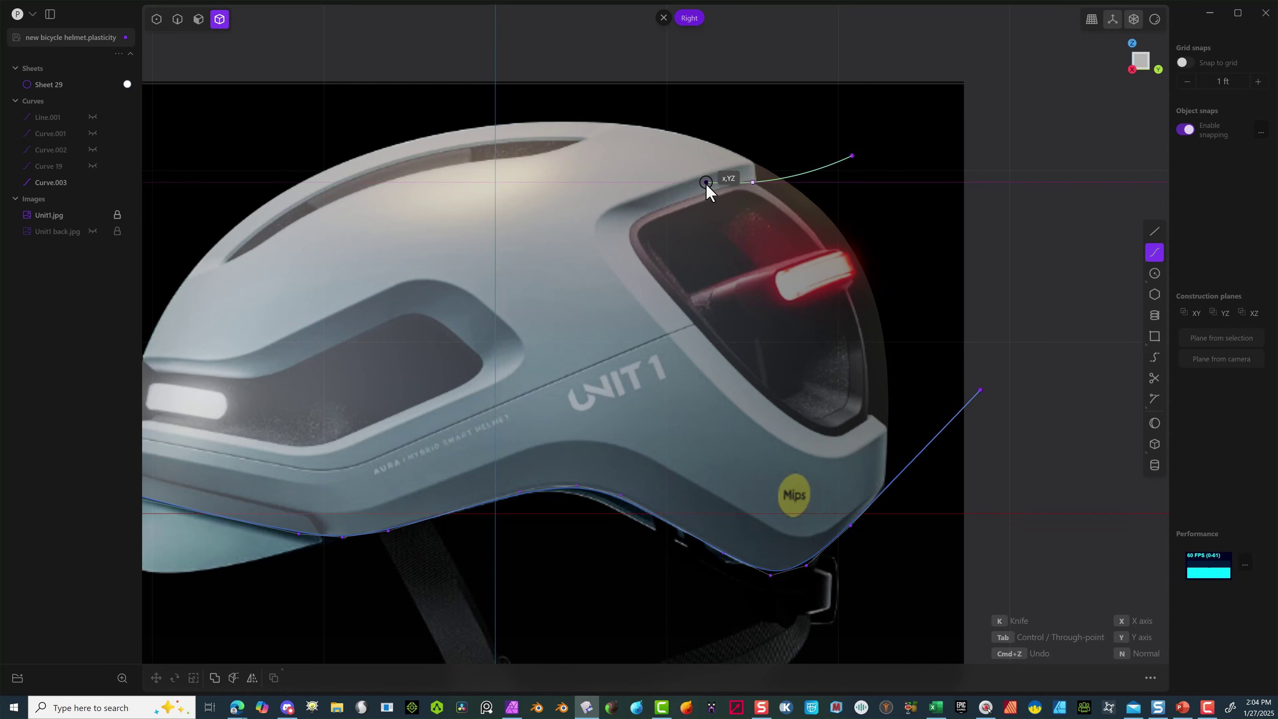
pyautogui.click(703, 194)
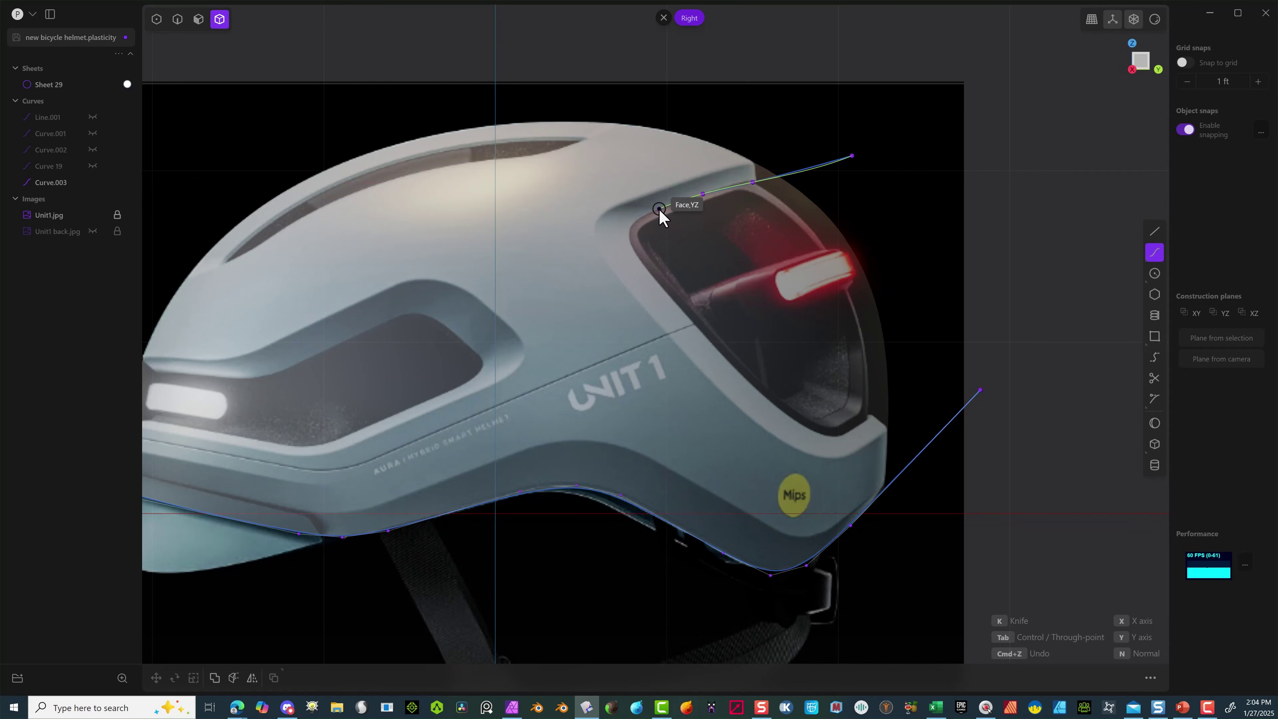
# Switch the curve to control-point mode and continue it around the rear window's upper front corner and down its front edge.
pyautogui.press('Tab')
pyautogui.scroll(10, 659, 208)
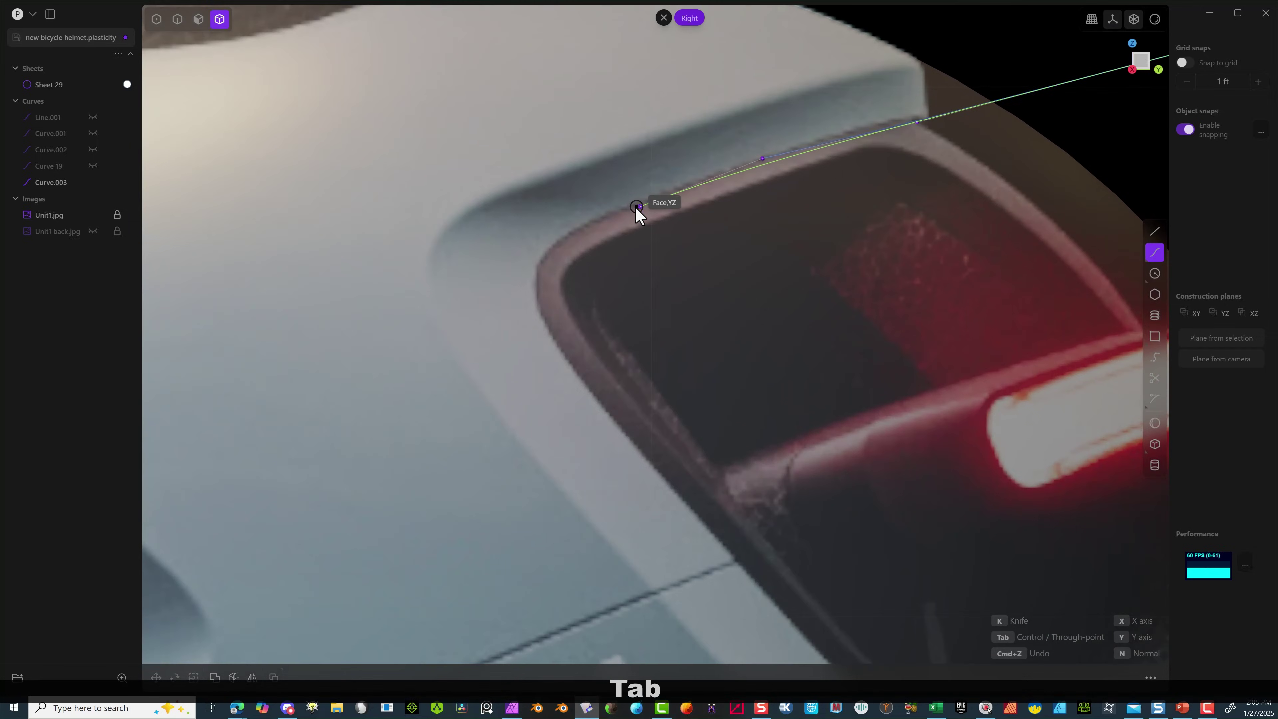
pyautogui.click(595, 220)
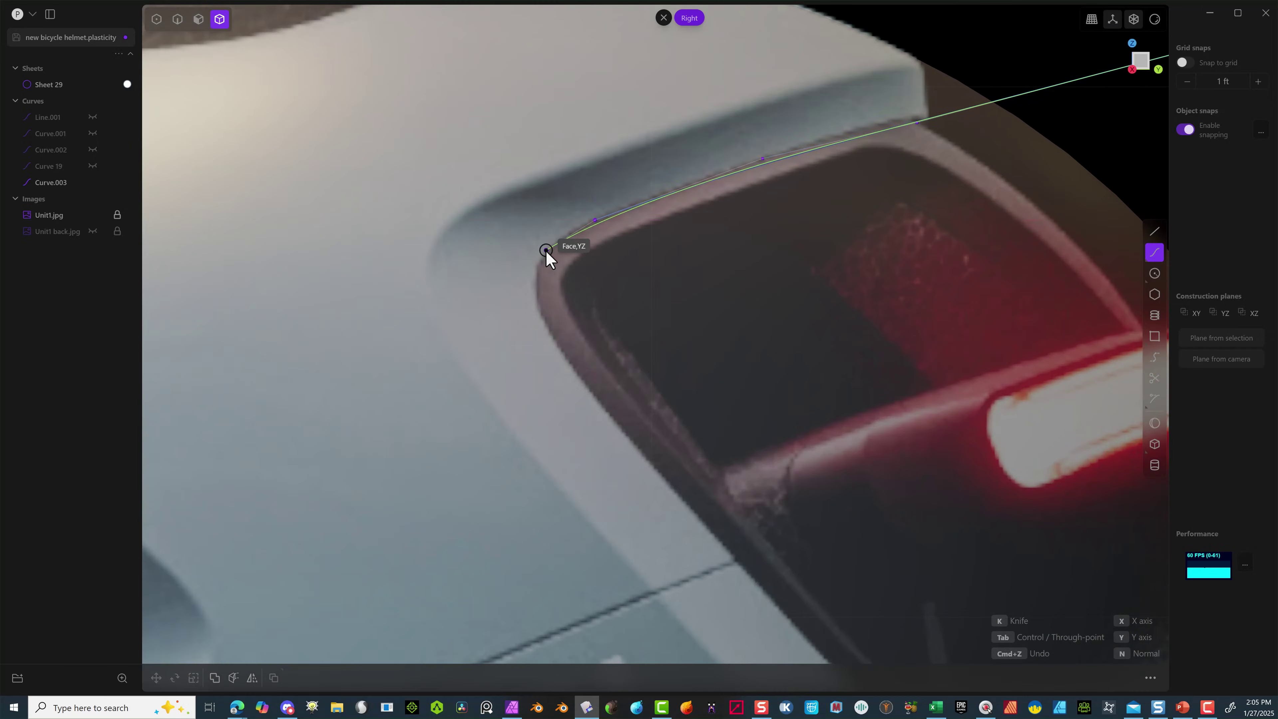
pyautogui.click(540, 290)
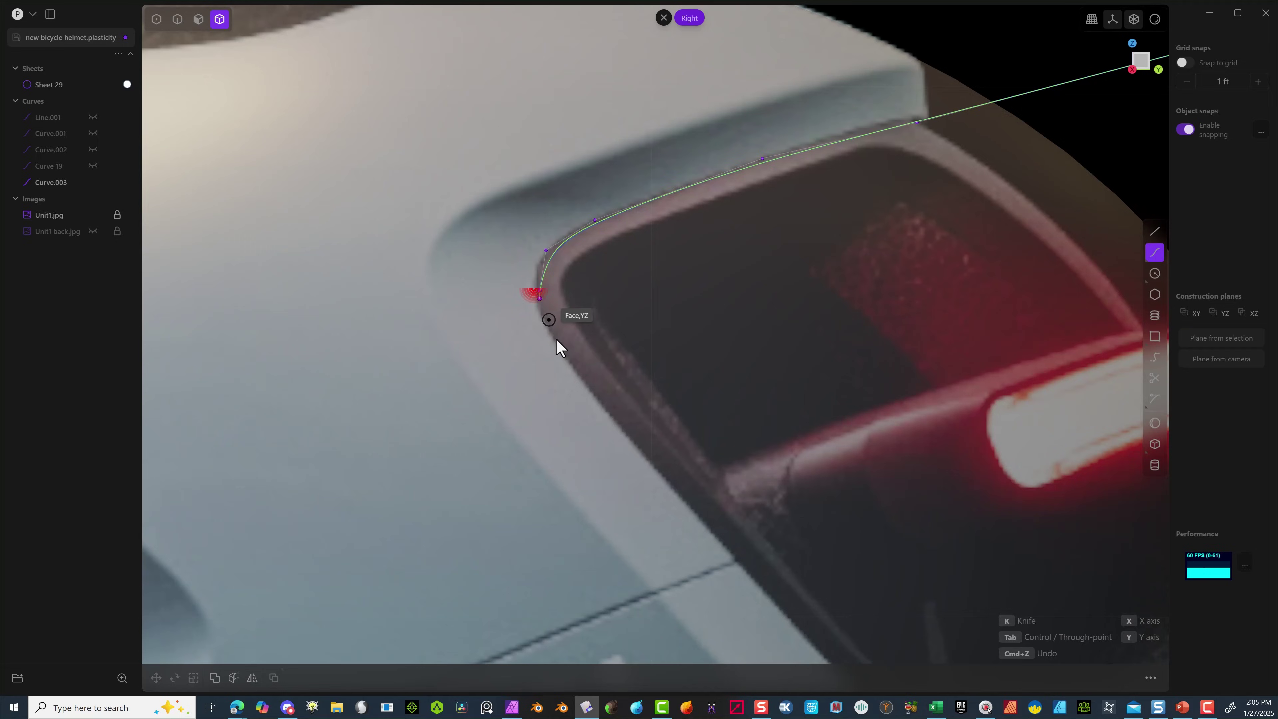
pyautogui.click(569, 363)
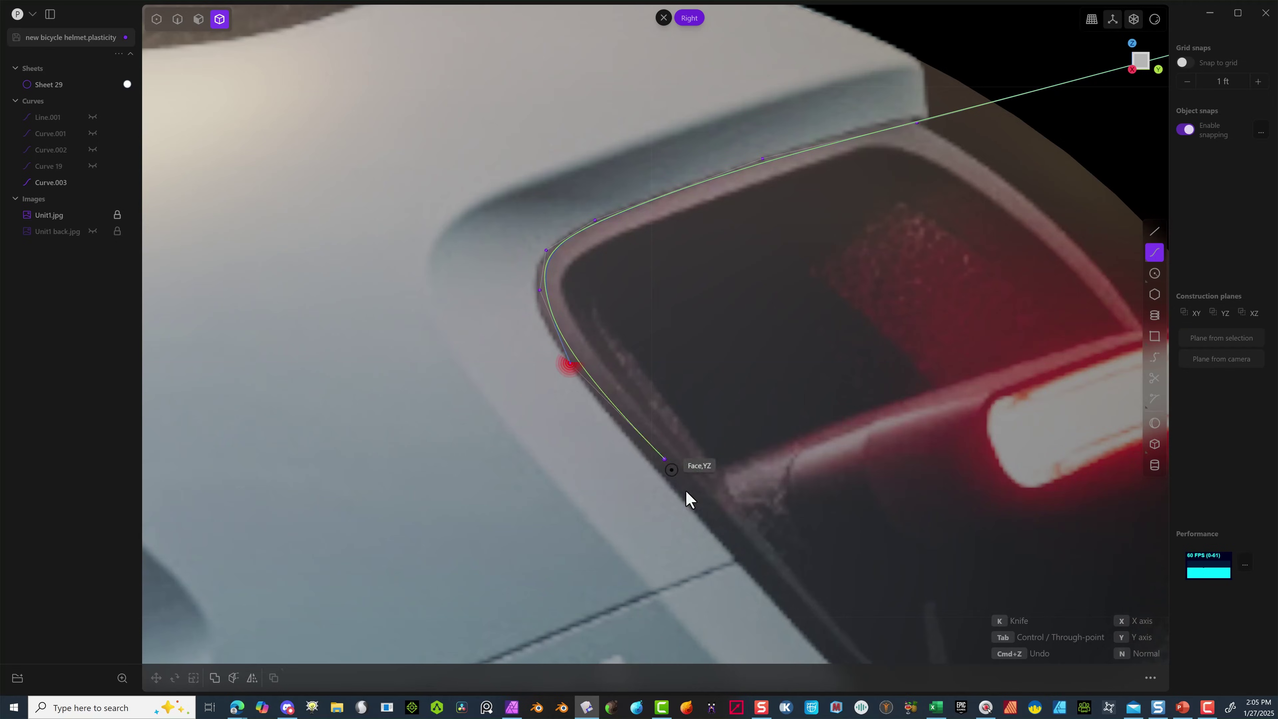
pyautogui.click(788, 620)
# Trace the rest of the rear window's lower edge and finish the curve at a point well behind the helmet.
pyautogui.scroll(-2, 781, 604)
pyautogui.scroll(-3, 755, 554)
pyautogui.moveTo(670, 423); pyautogui.dragTo(349, 175, button='right')
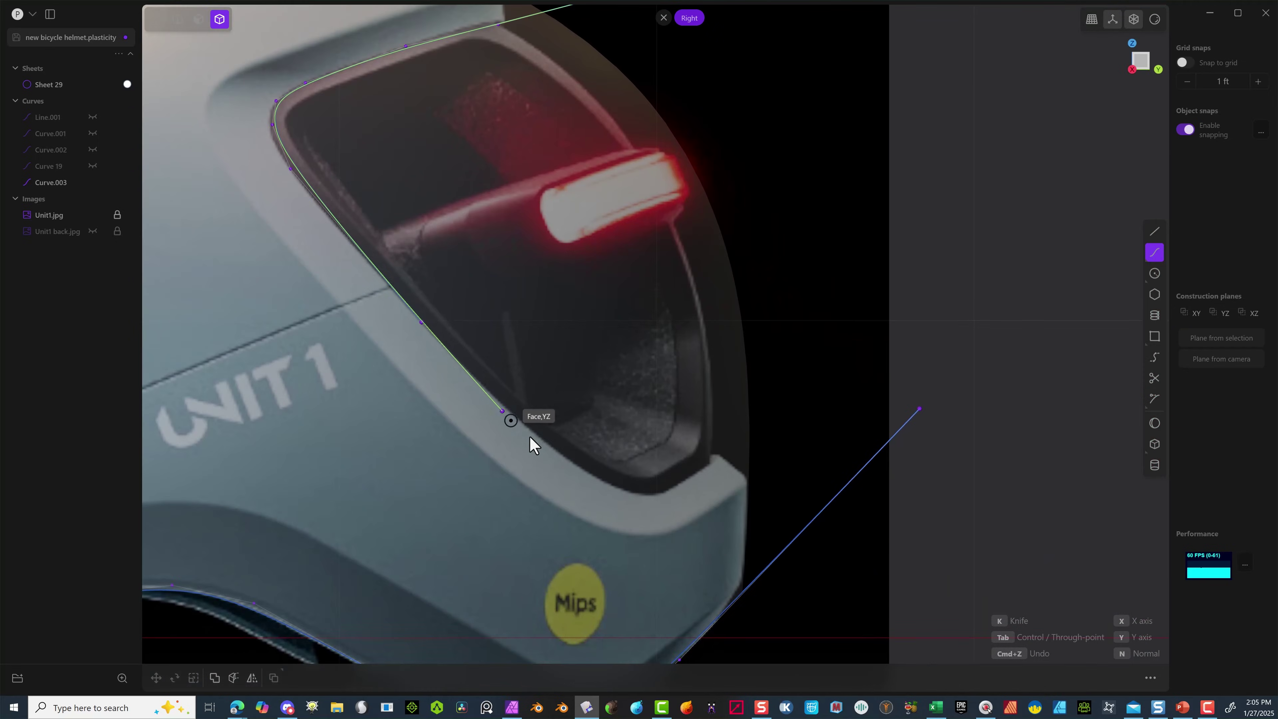
pyautogui.click(545, 445)
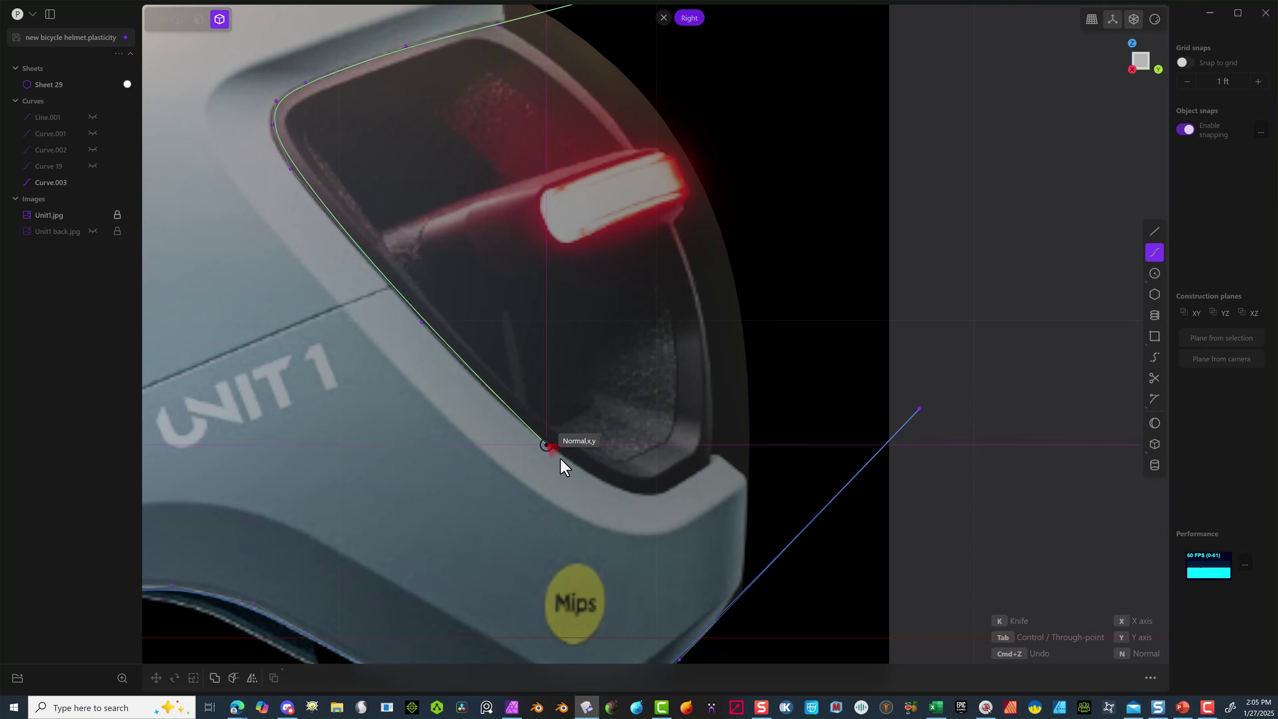
pyautogui.click(600, 482)
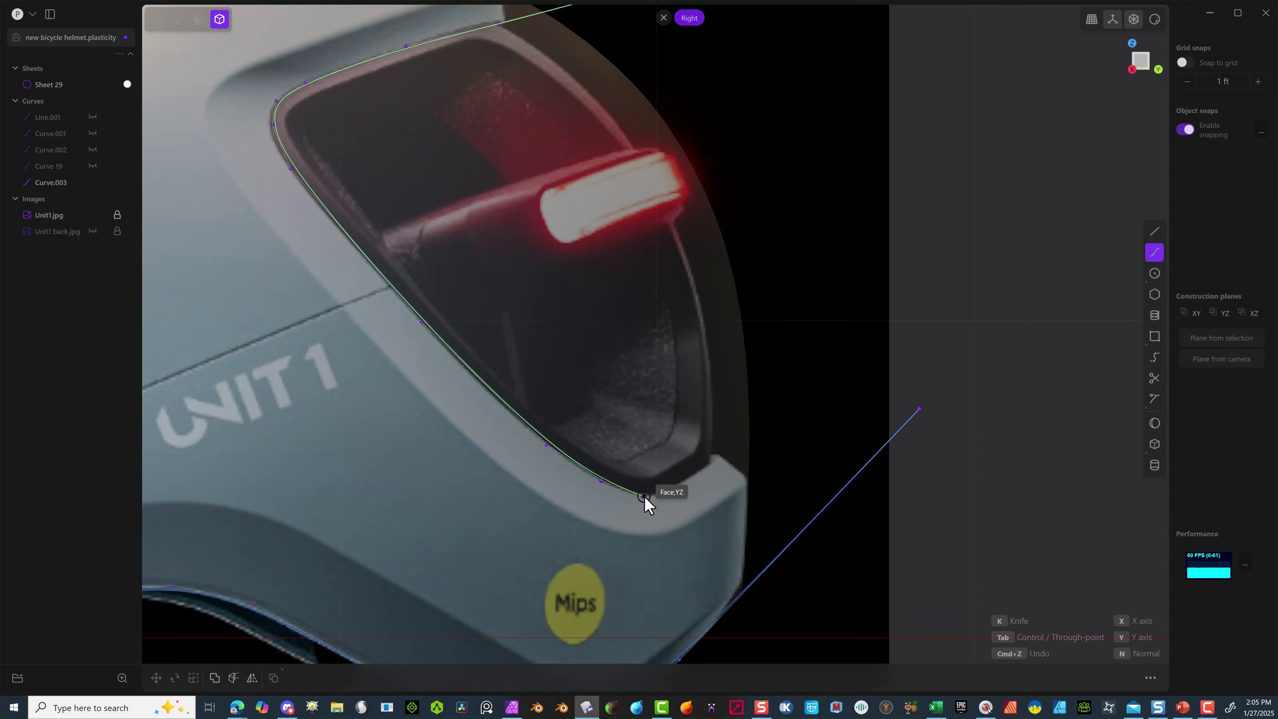
pyautogui.click(646, 495)
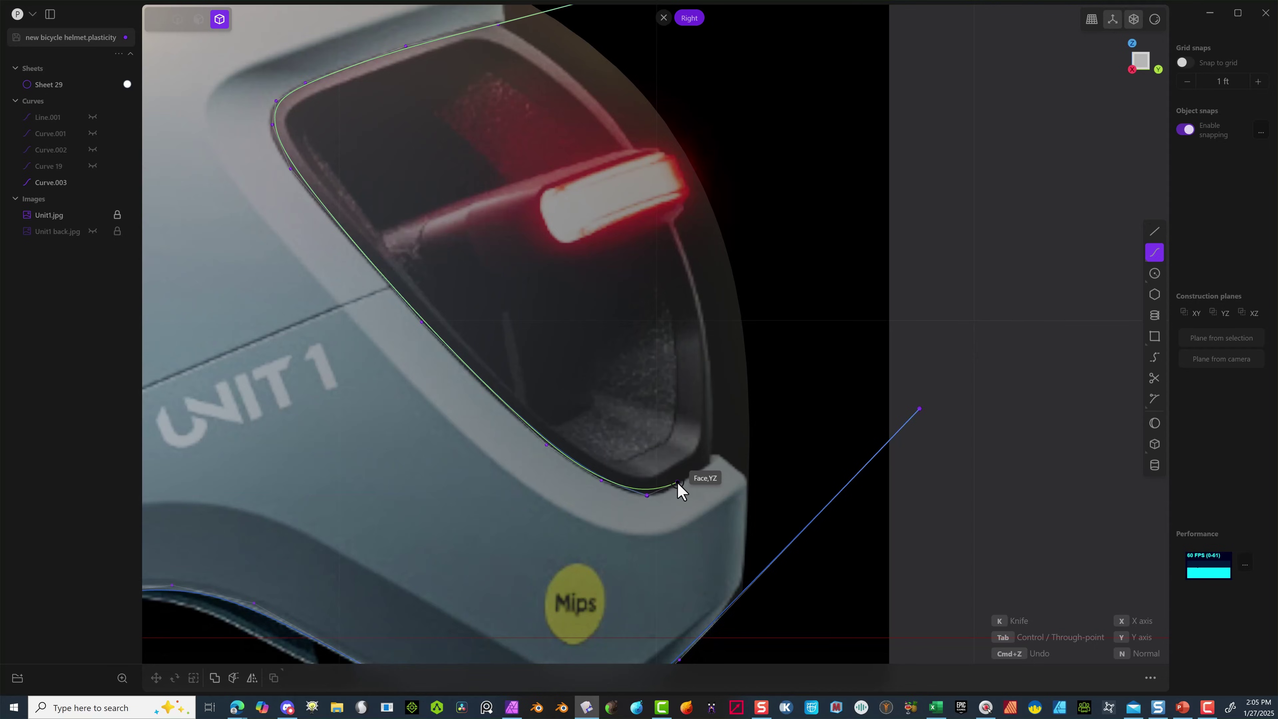
pyautogui.click(679, 483)
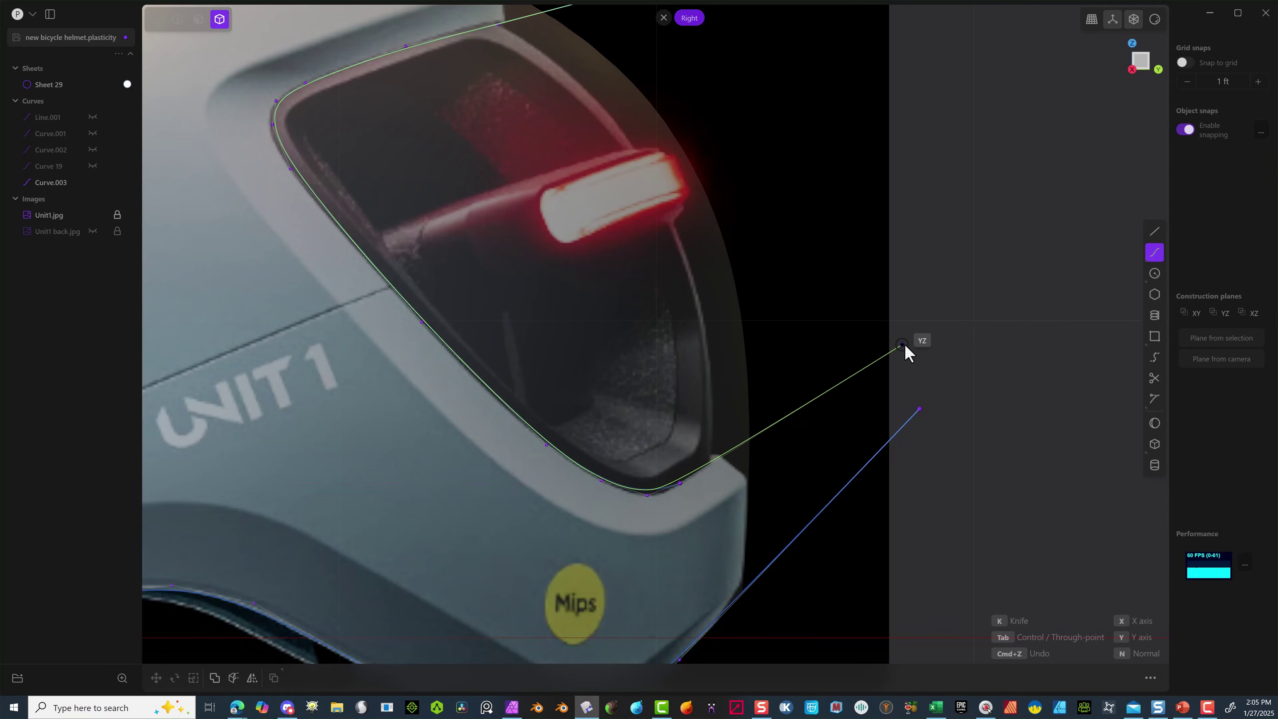
pyautogui.click(919, 330)
pyautogui.rightClick(919, 329)
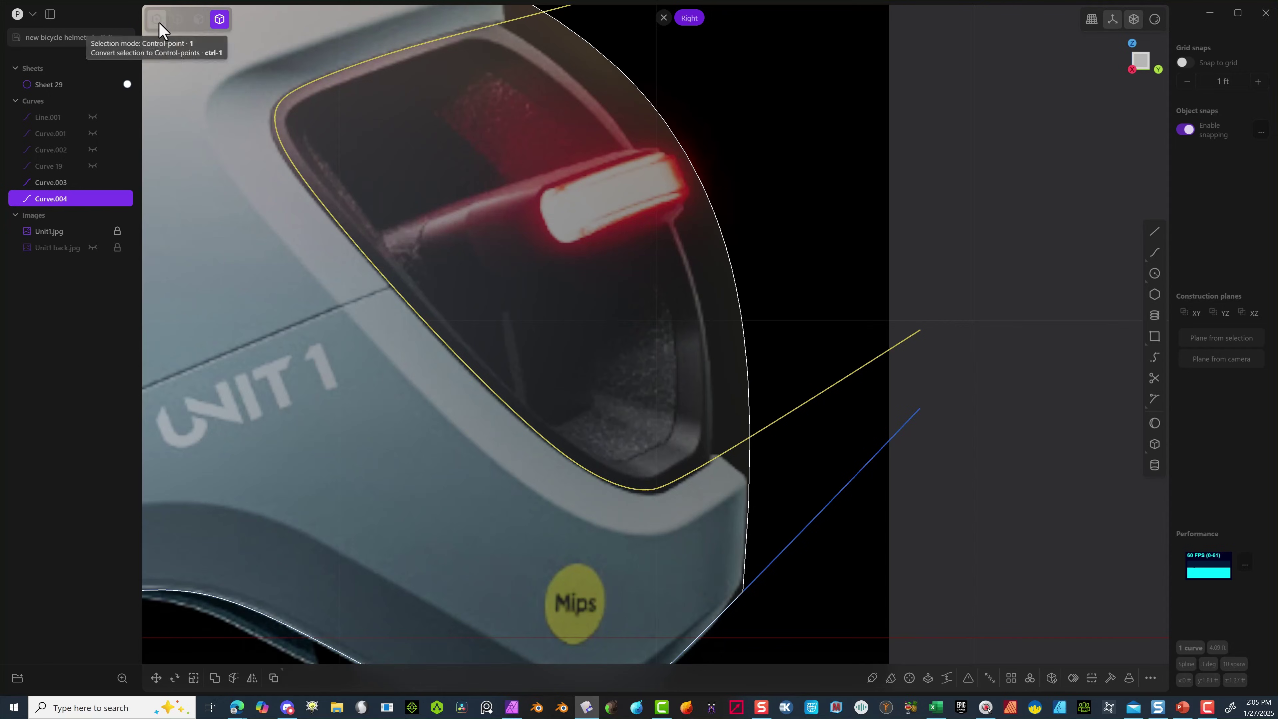
# Edit the new curve's control points, moving those on the window's upper edge to match the reference image.
pyautogui.click(157, 22)
pyautogui.click(406, 44)
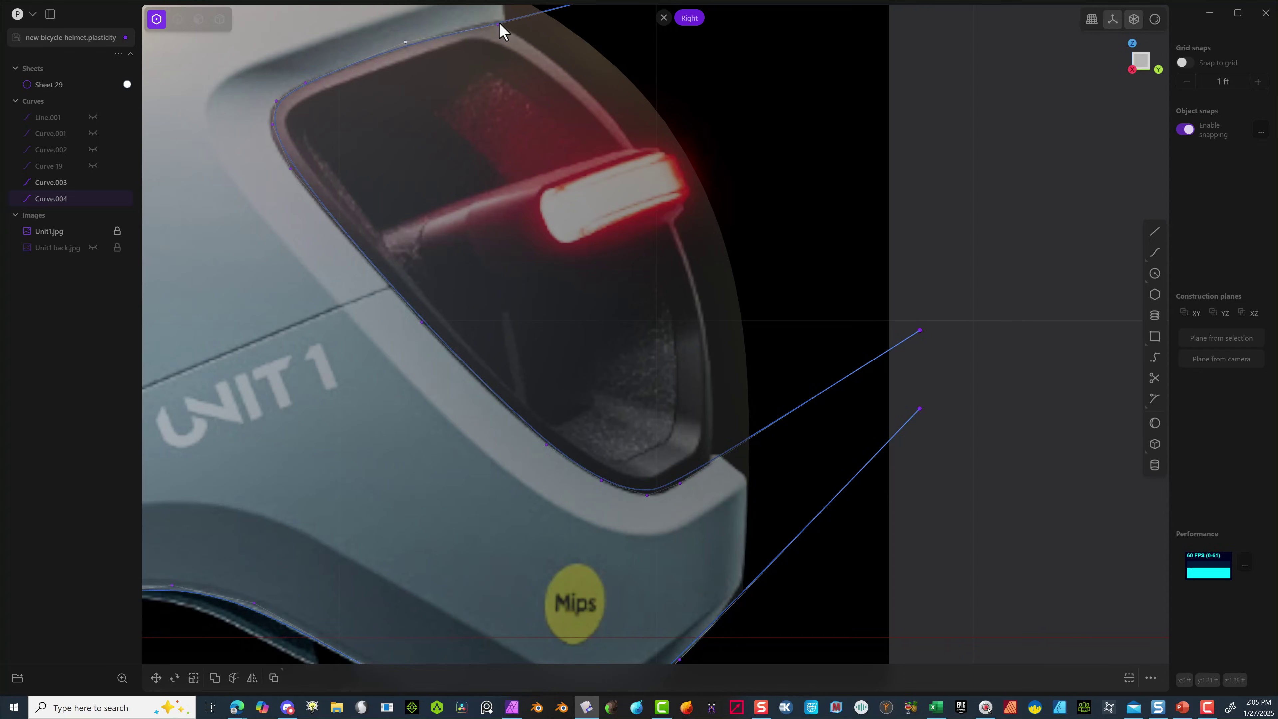
pyautogui.moveTo(499, 24); pyautogui.dragTo(506, 18)
pyautogui.scroll(-3, 538, 31)
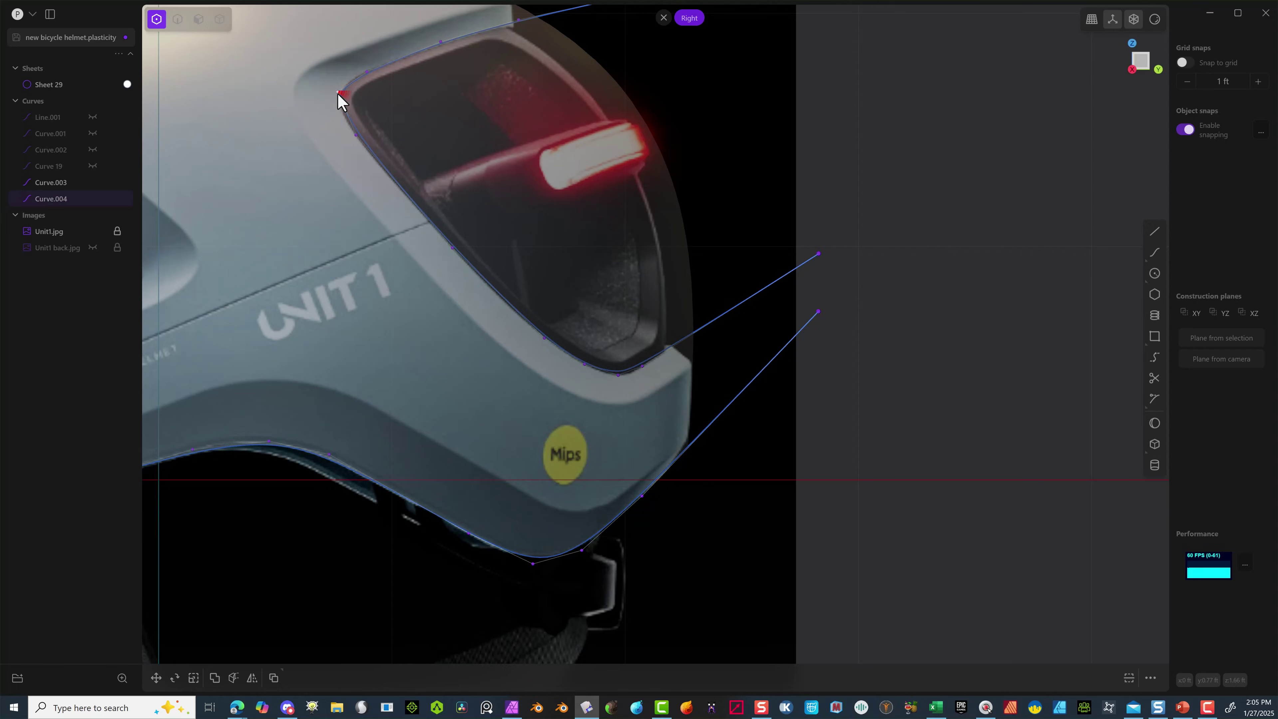
# Reshape the curve at the window's upper front corner, repositioning its control points and deleting a surplus one.
pyautogui.click(351, 136)
pyautogui.moveTo(351, 138); pyautogui.dragTo(354, 137)
pyautogui.moveTo(342, 104); pyautogui.dragTo(344, 119)
pyautogui.press('Delete')
pyautogui.click(337, 89)
pyautogui.click(369, 71)
# Fine-tune the control points along the window's front edge and rounded lower corner to follow the reference outline.
pyautogui.click(455, 252)
pyautogui.click(619, 375)
pyautogui.moveTo(590, 369); pyautogui.dragTo(628, 373)
pyautogui.click(626, 378)
pyautogui.moveTo(555, 349); pyautogui.dragTo(518, 320)
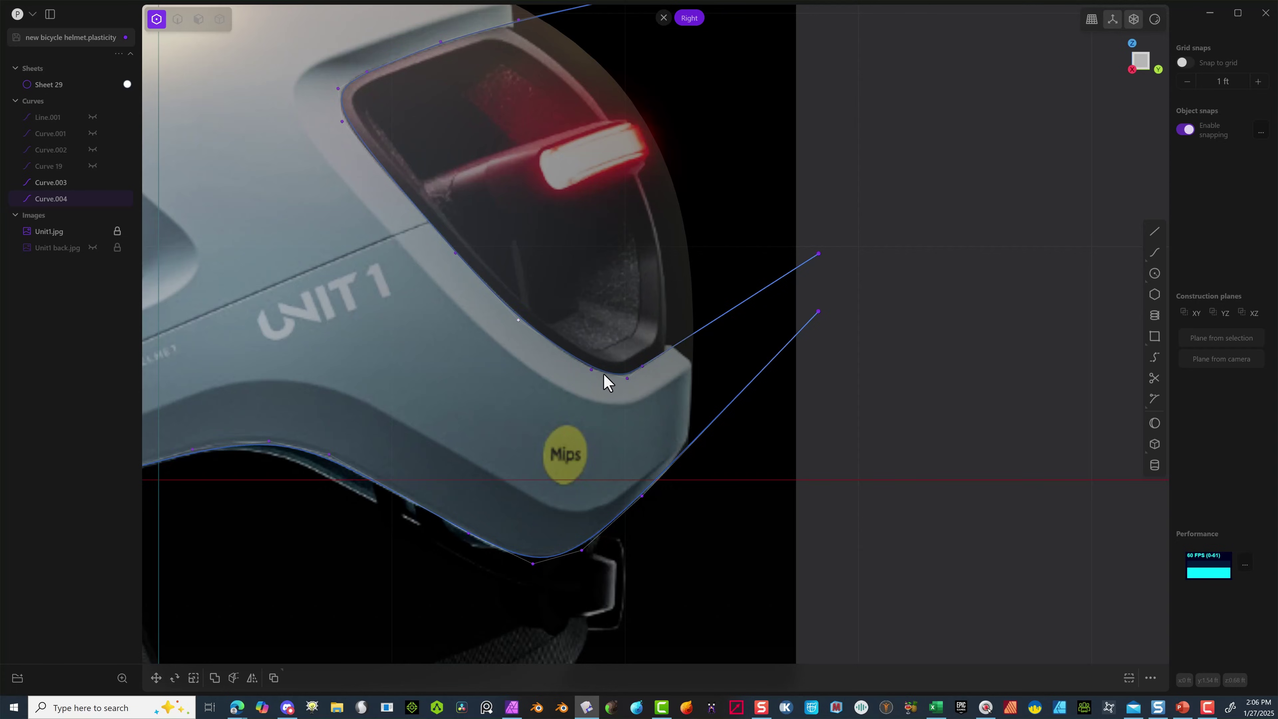
pyautogui.moveTo(594, 371); pyautogui.dragTo(590, 372)
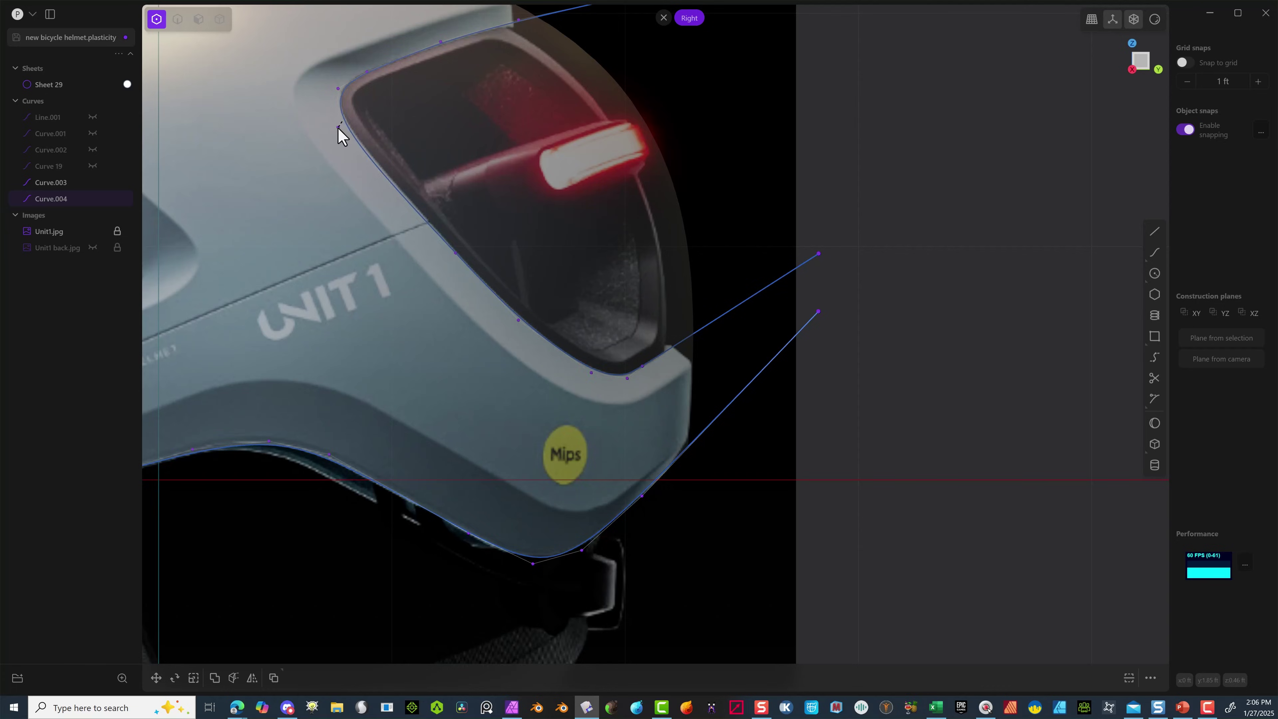
pyautogui.moveTo(342, 122); pyautogui.dragTo(344, 124)
# Cut the helmet shell with the rear window curve and delete the piece covering the window.
pyautogui.scroll(-5, 629, 135)
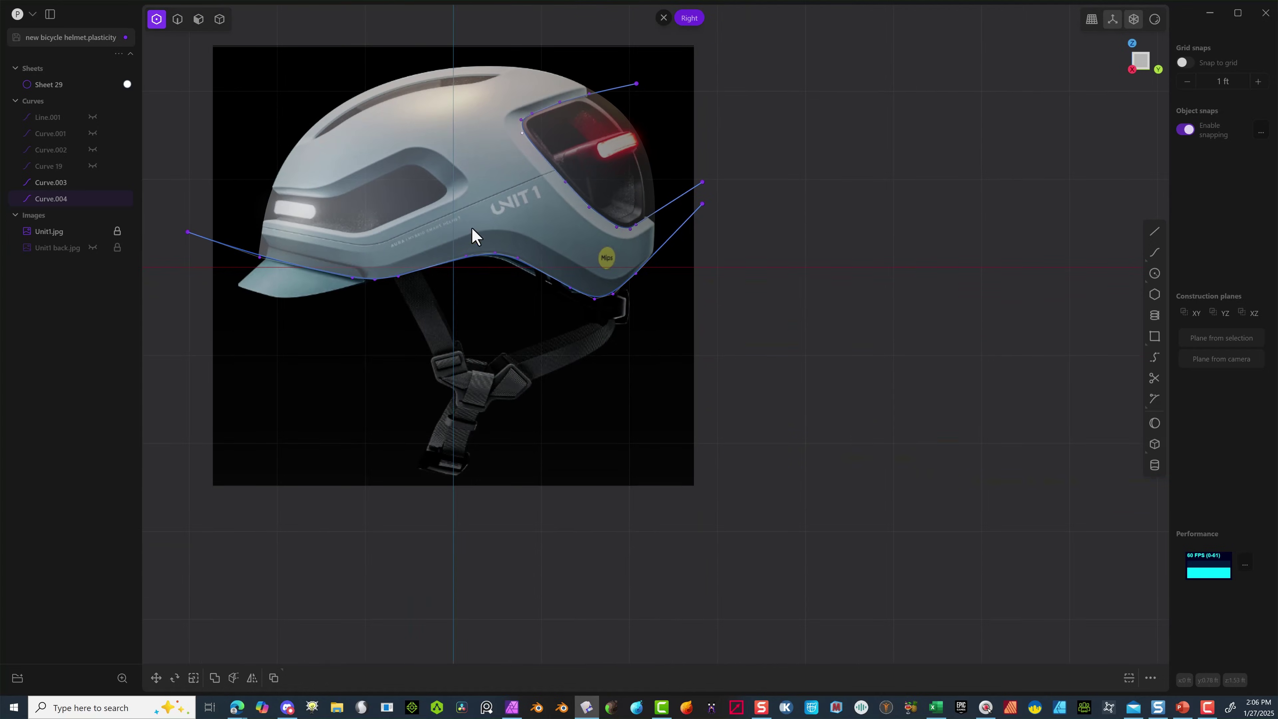
pyautogui.click(219, 19)
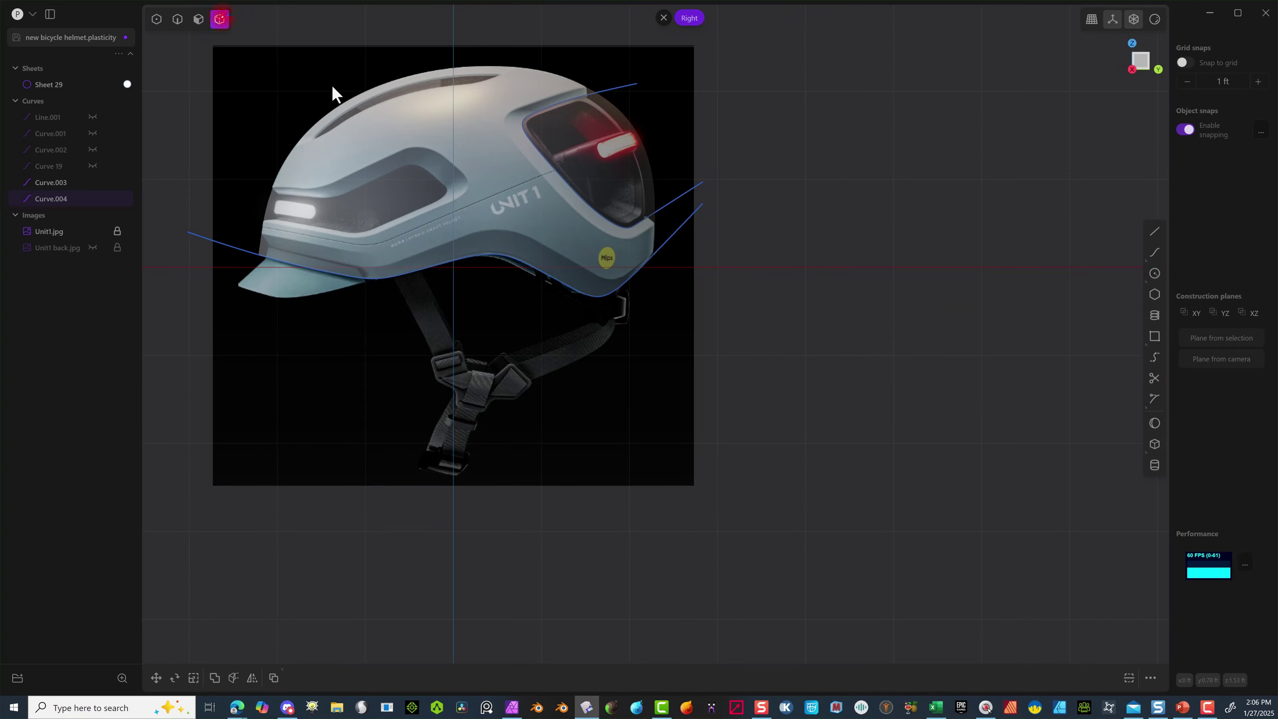
pyautogui.click(445, 92)
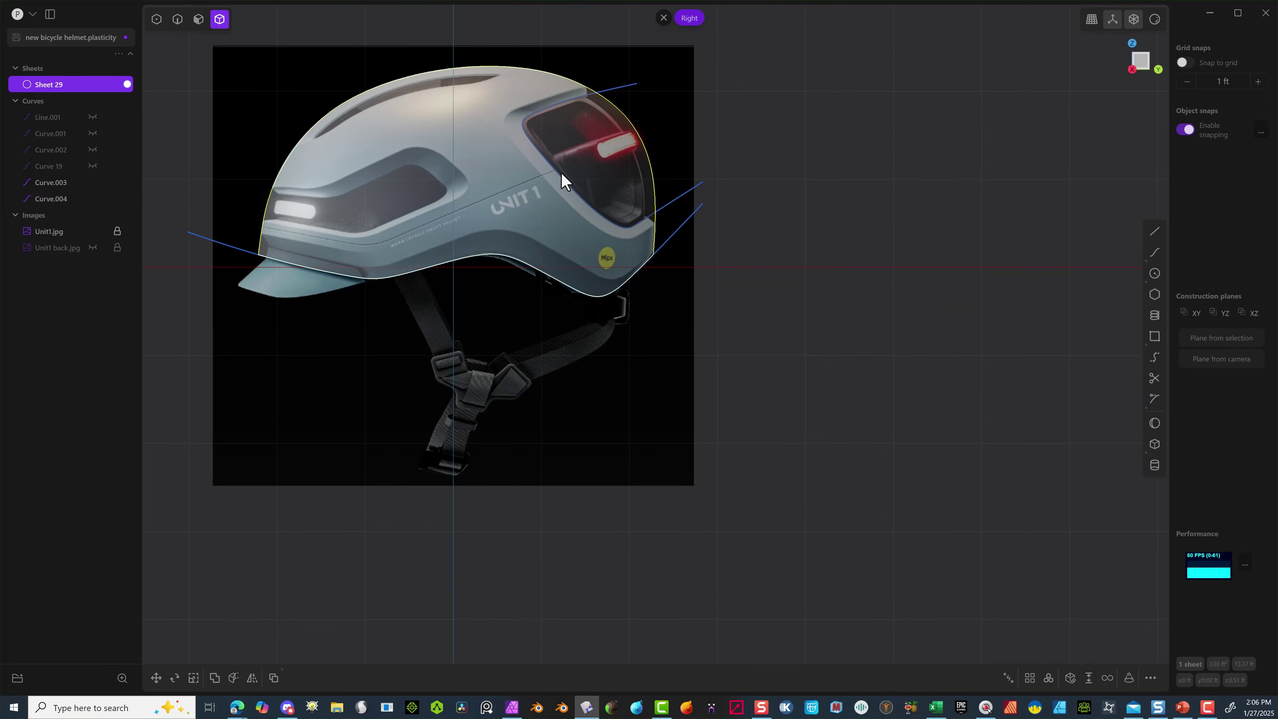
pyautogui.click(234, 677)
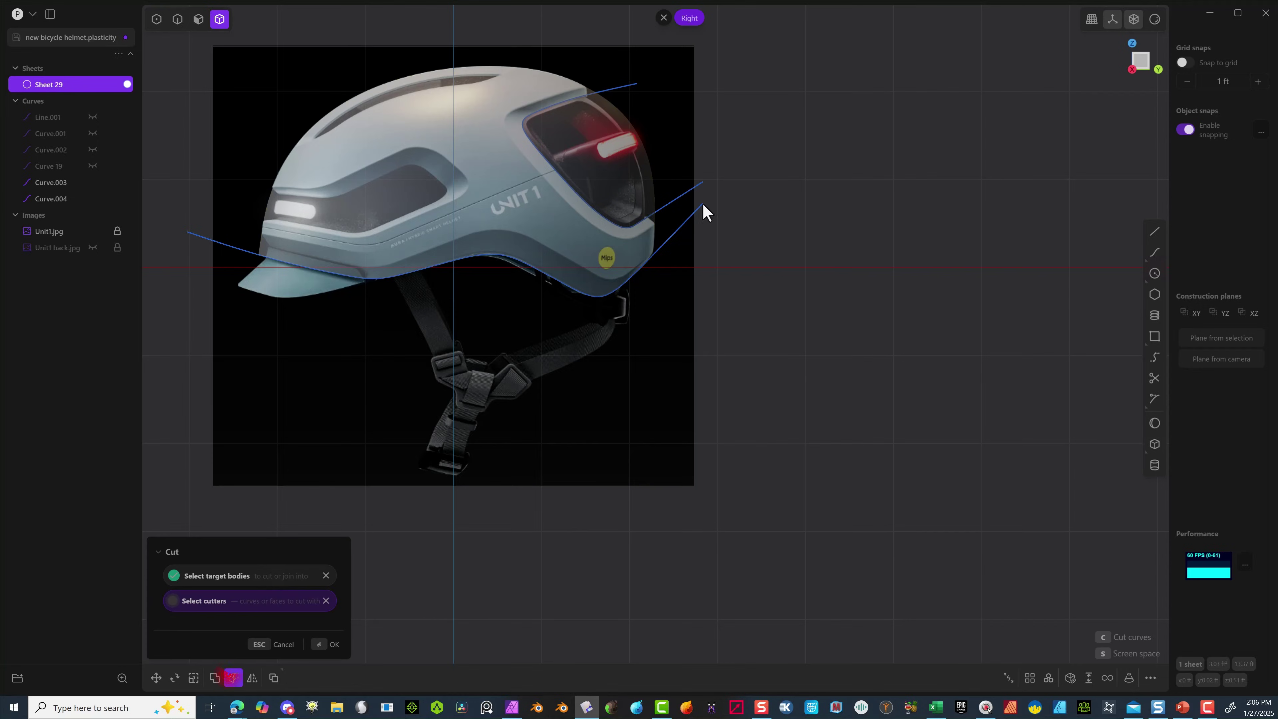
pyautogui.click(634, 93)
pyautogui.click(333, 645)
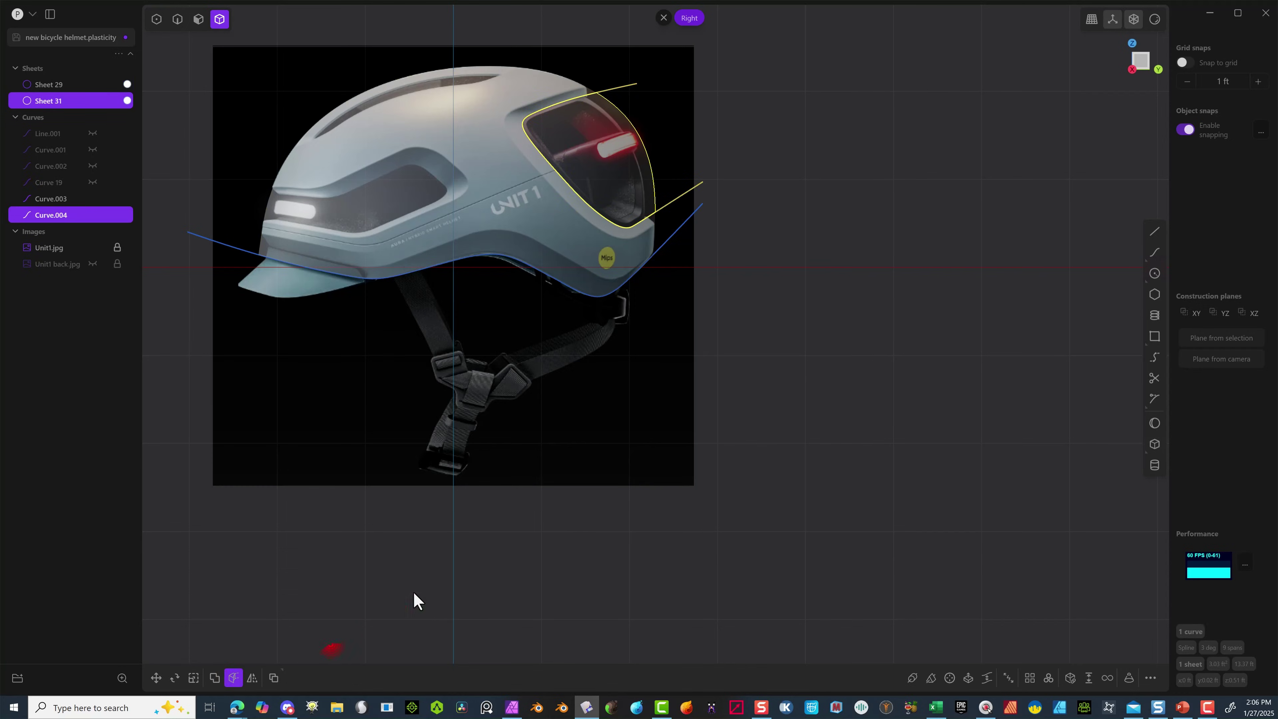
pyautogui.click(621, 155)
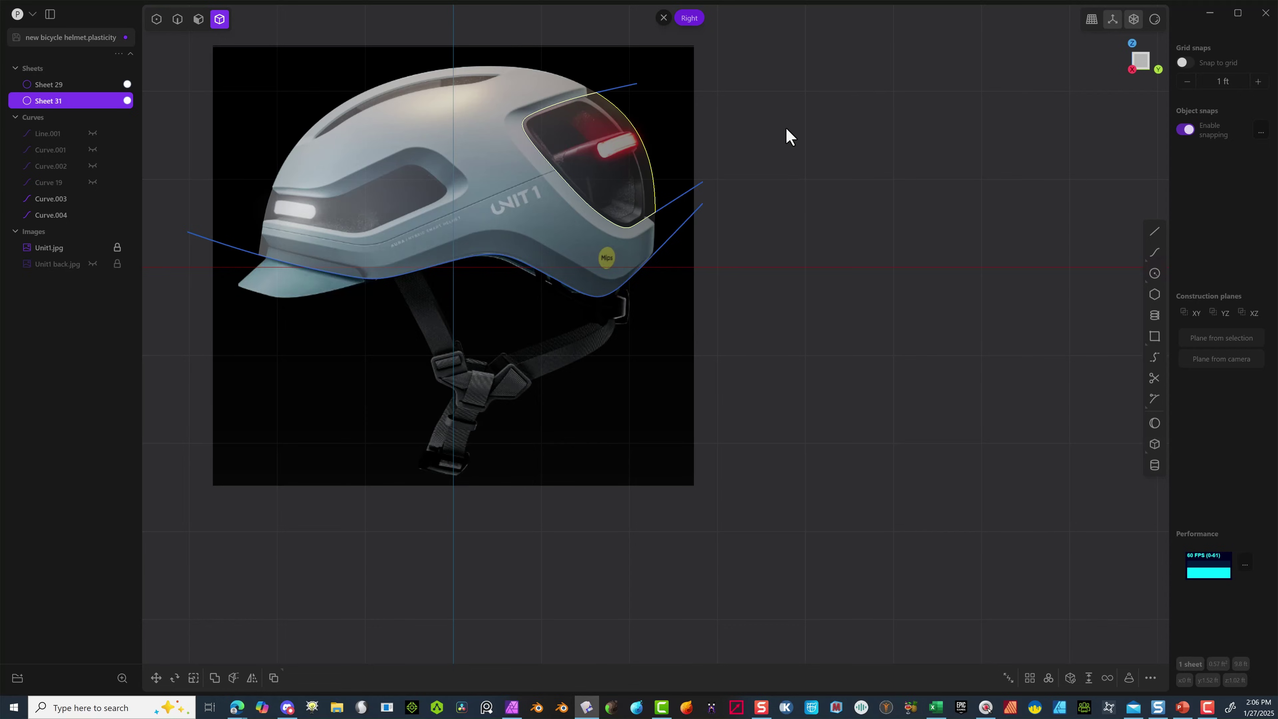
pyautogui.press('Delete')
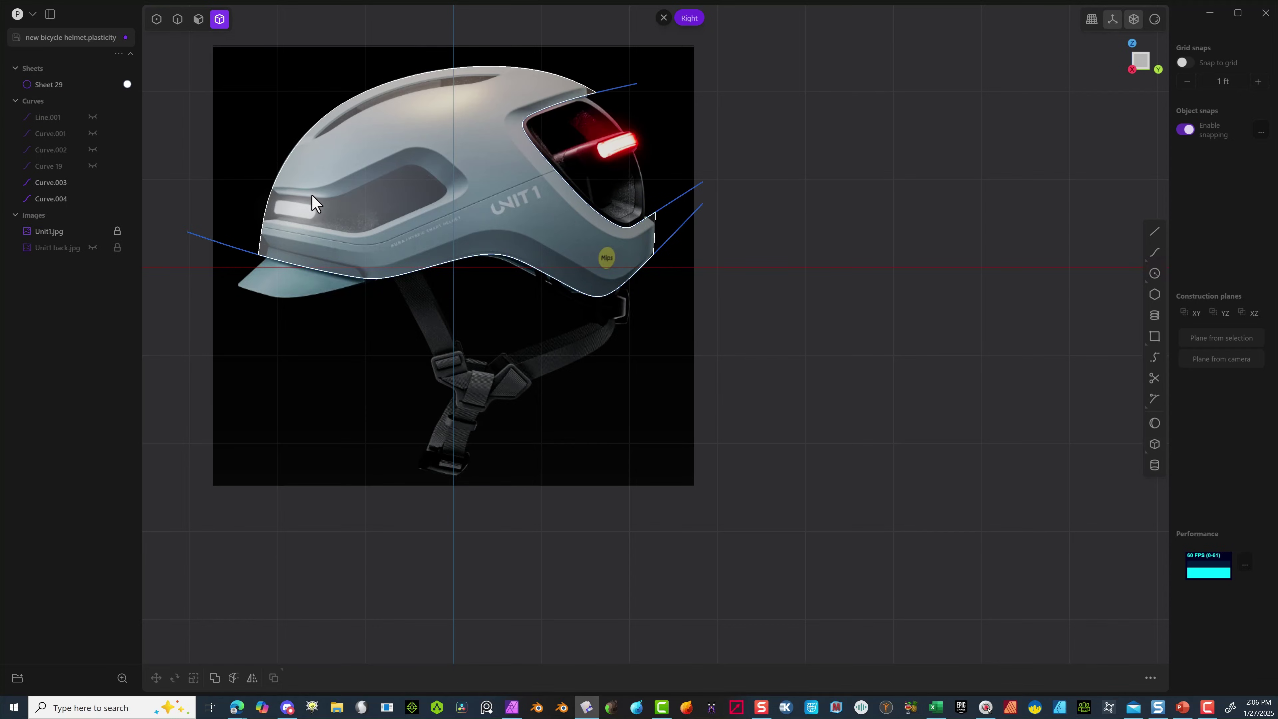
# Start a control-point curve just ahead of the helmet's front and trace the upper edge of the front light opening.
pyautogui.scroll(8, 521, 189)
pyautogui.scroll(-3, 474, 161)
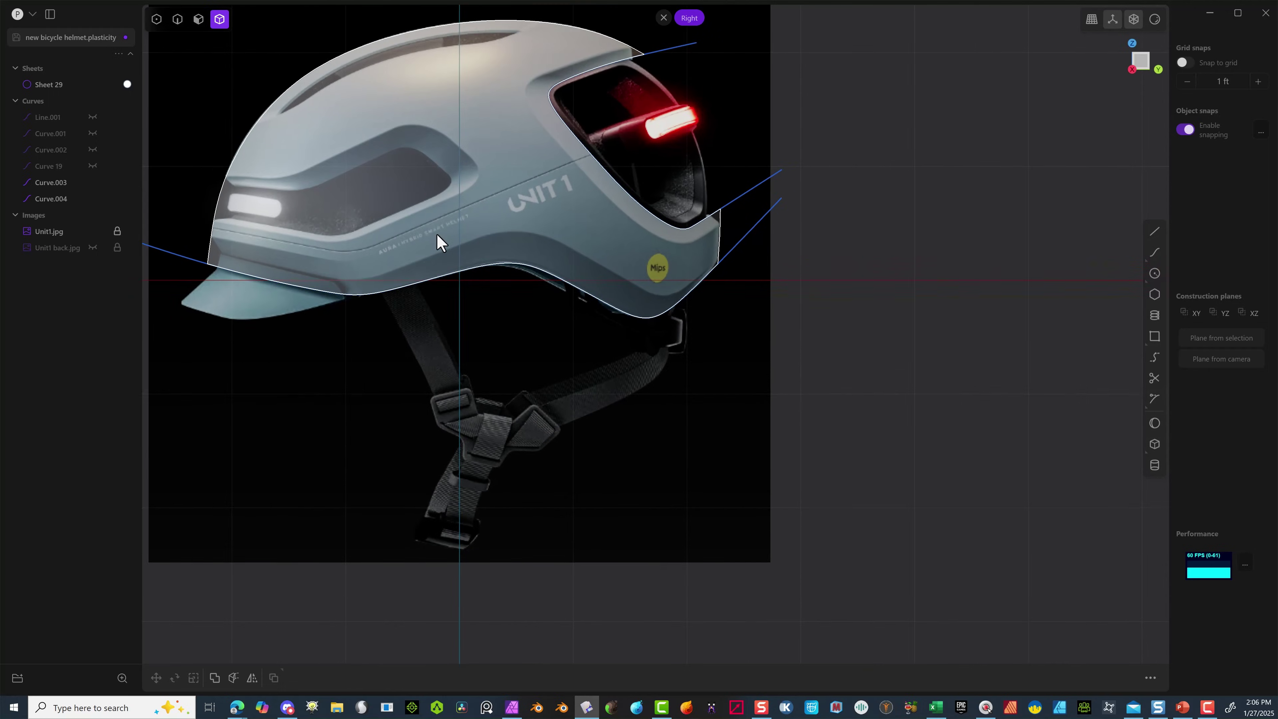
pyautogui.moveTo(849, 387); pyautogui.dragTo(1069, 408, button='right')
pyautogui.scroll(7, 452, 272)
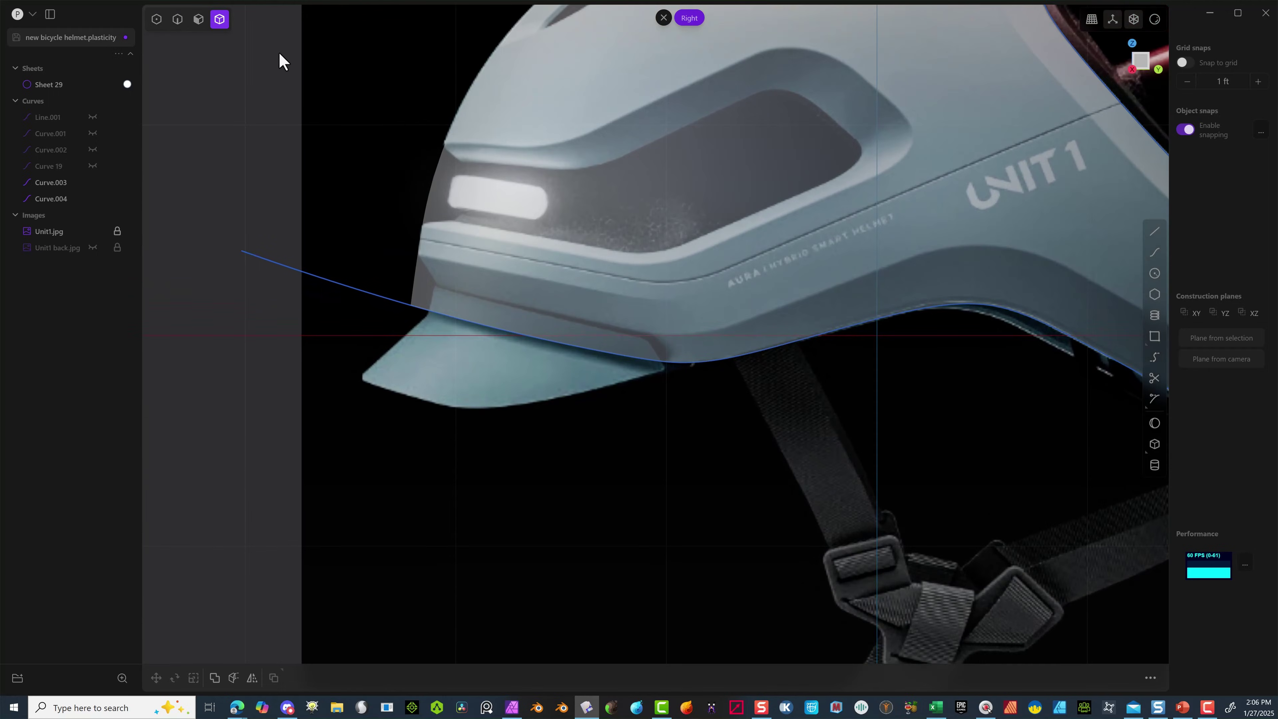
pyautogui.click(1154, 252)
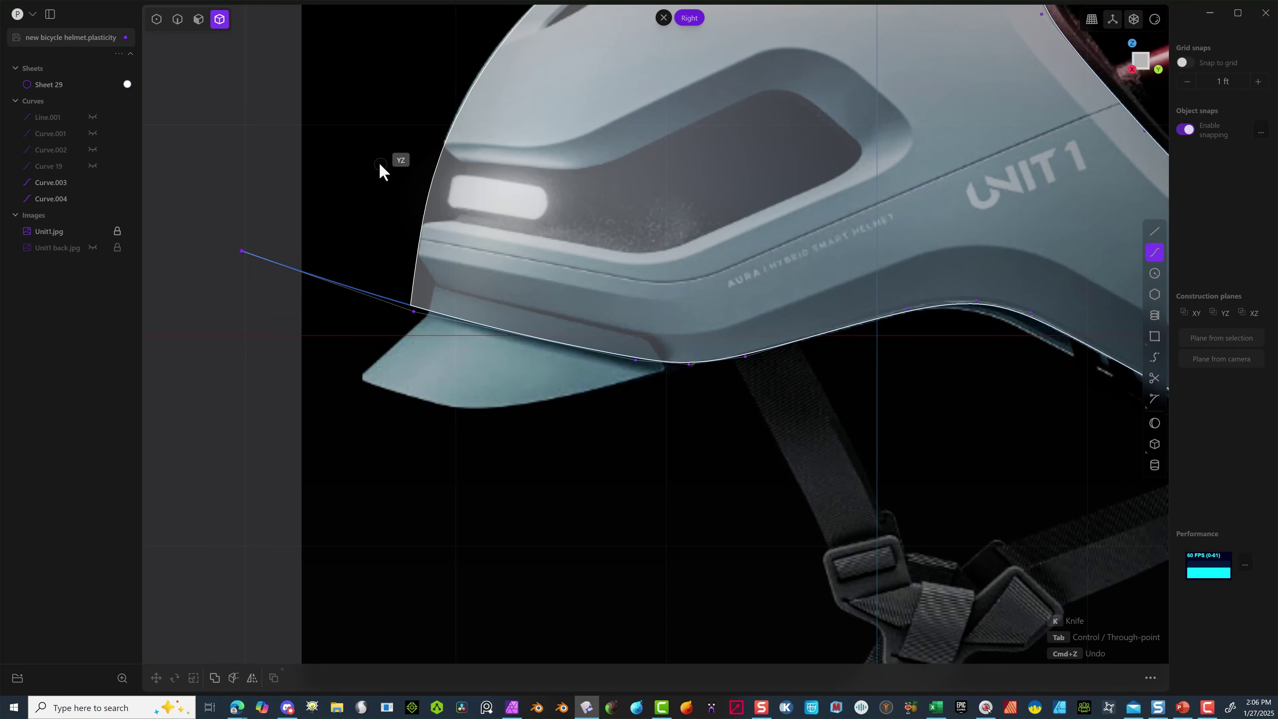
pyautogui.click(365, 149)
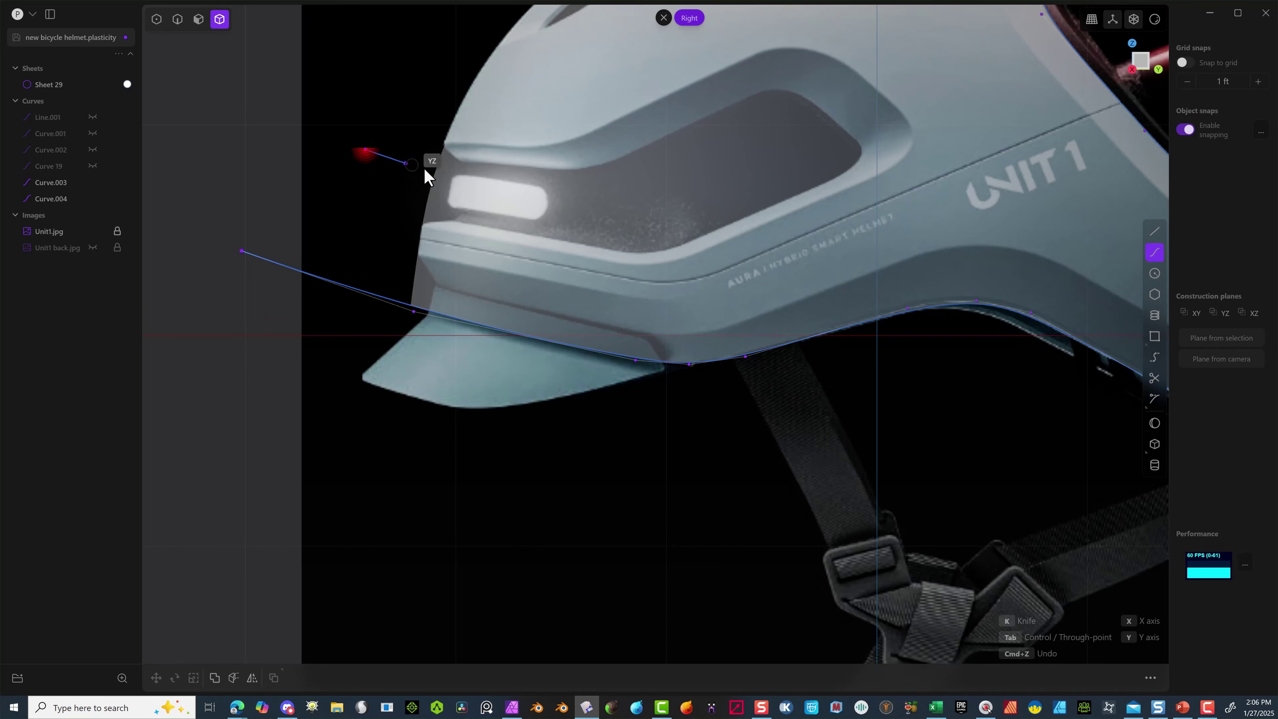
pyautogui.click(459, 161)
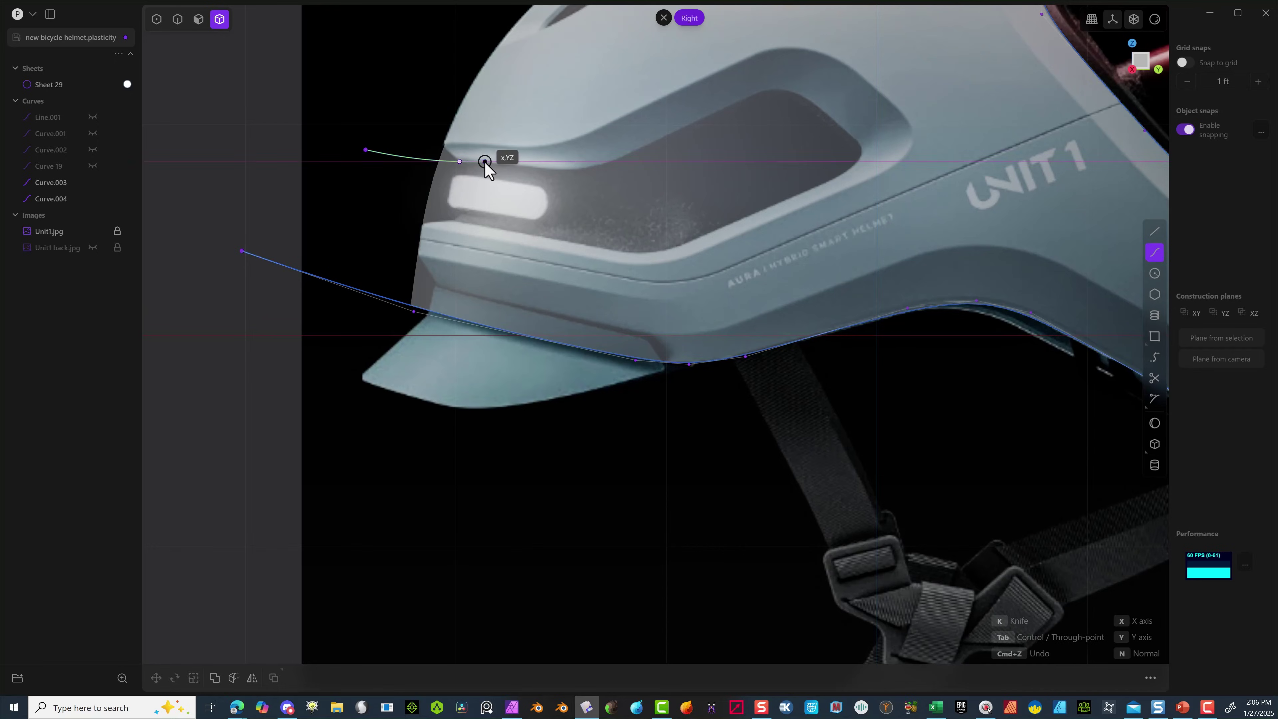
pyautogui.press('Tab')
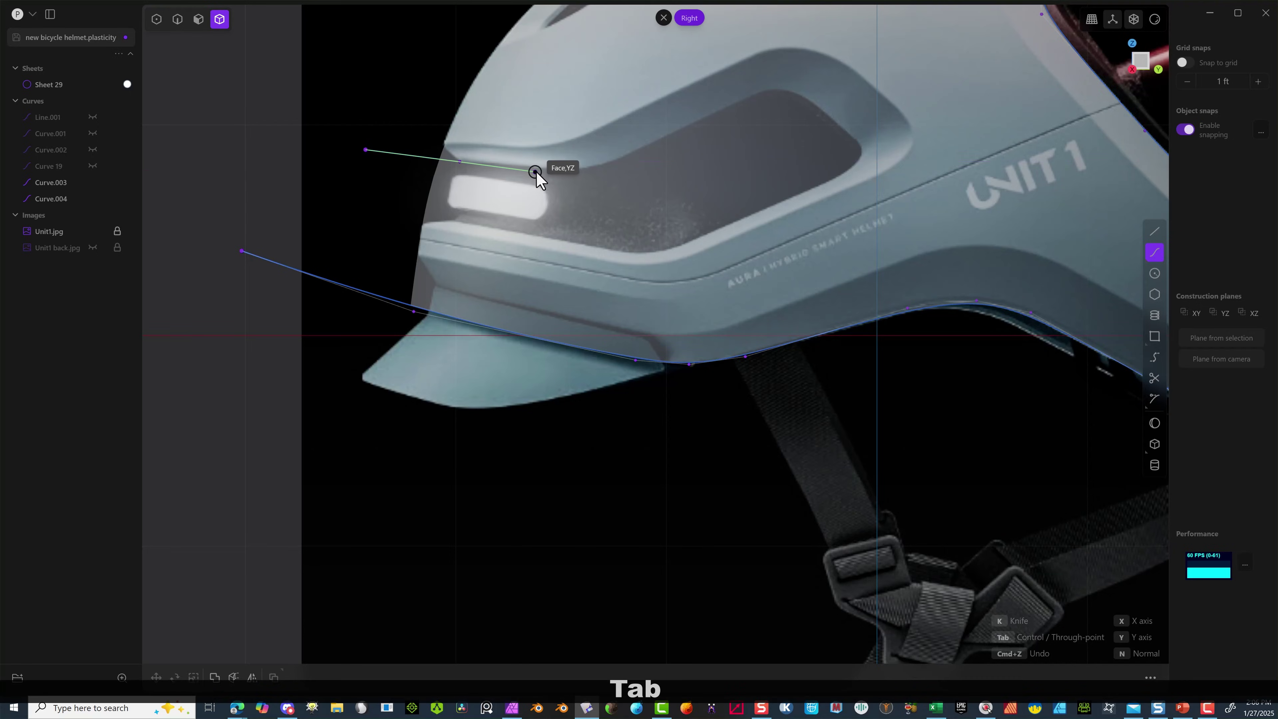
pyautogui.scroll(5, 535, 173)
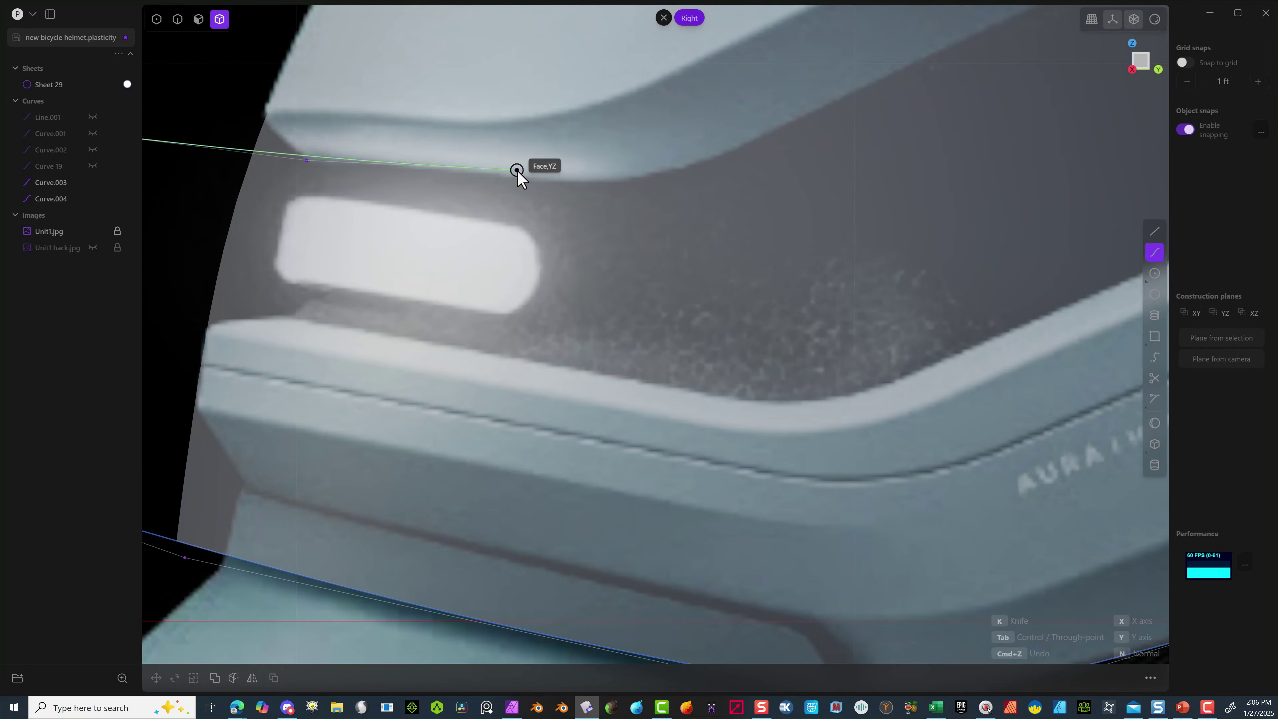
pyautogui.click(533, 180)
pyautogui.click(621, 181)
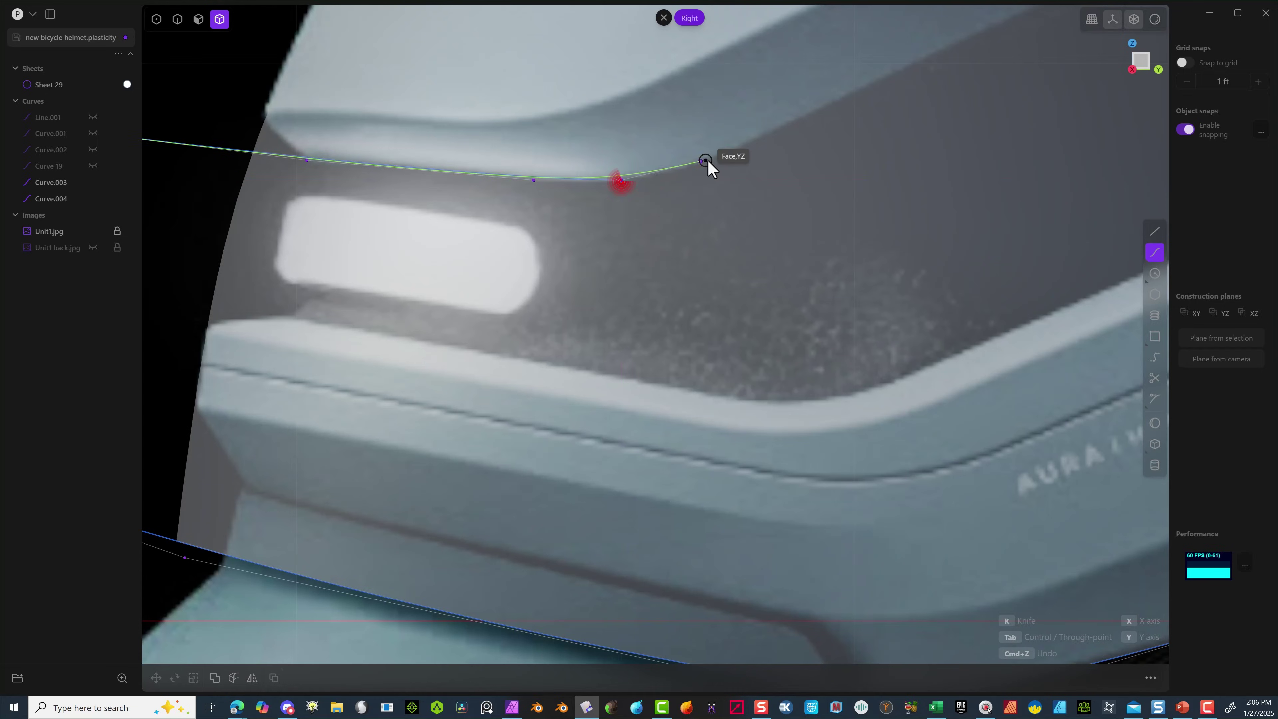
pyautogui.click(706, 160)
pyautogui.click(898, 70)
pyautogui.scroll(-4, 915, 63)
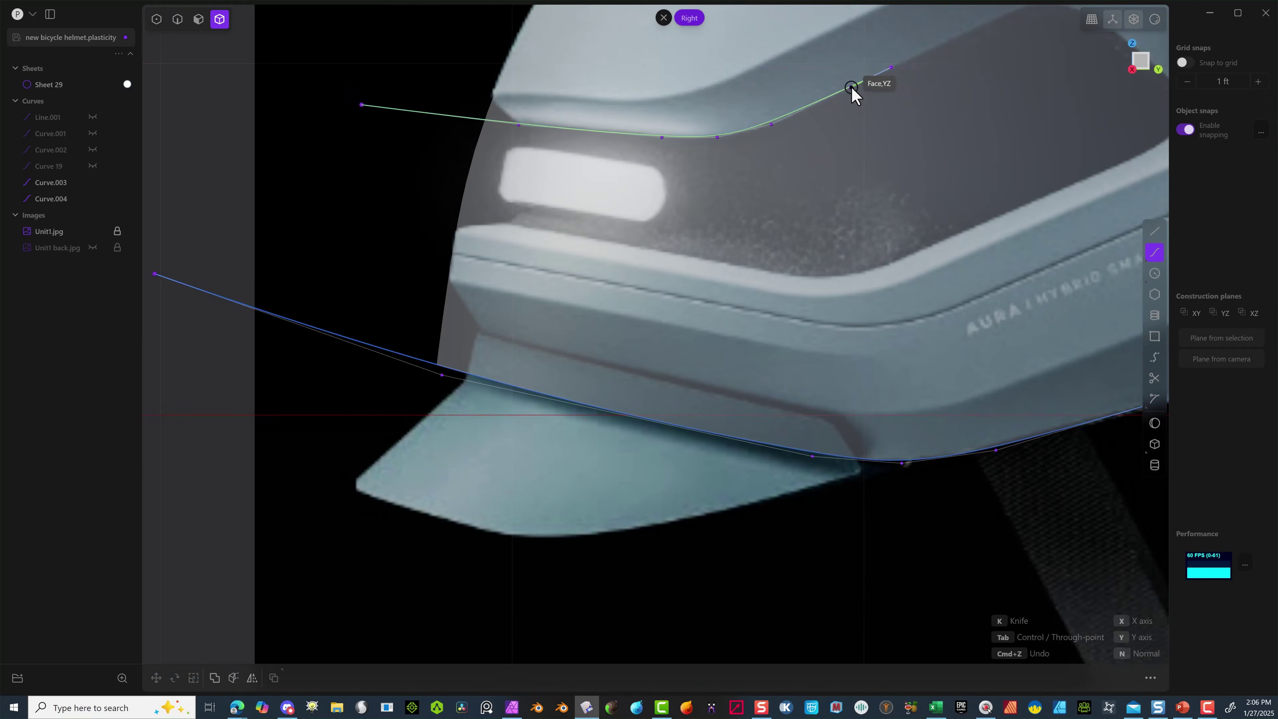
# Continue the curve around the opening's rounded rear end and forward along its sloping lower edge.
pyautogui.moveTo(851, 88); pyautogui.dragTo(248, 358, button='middle')
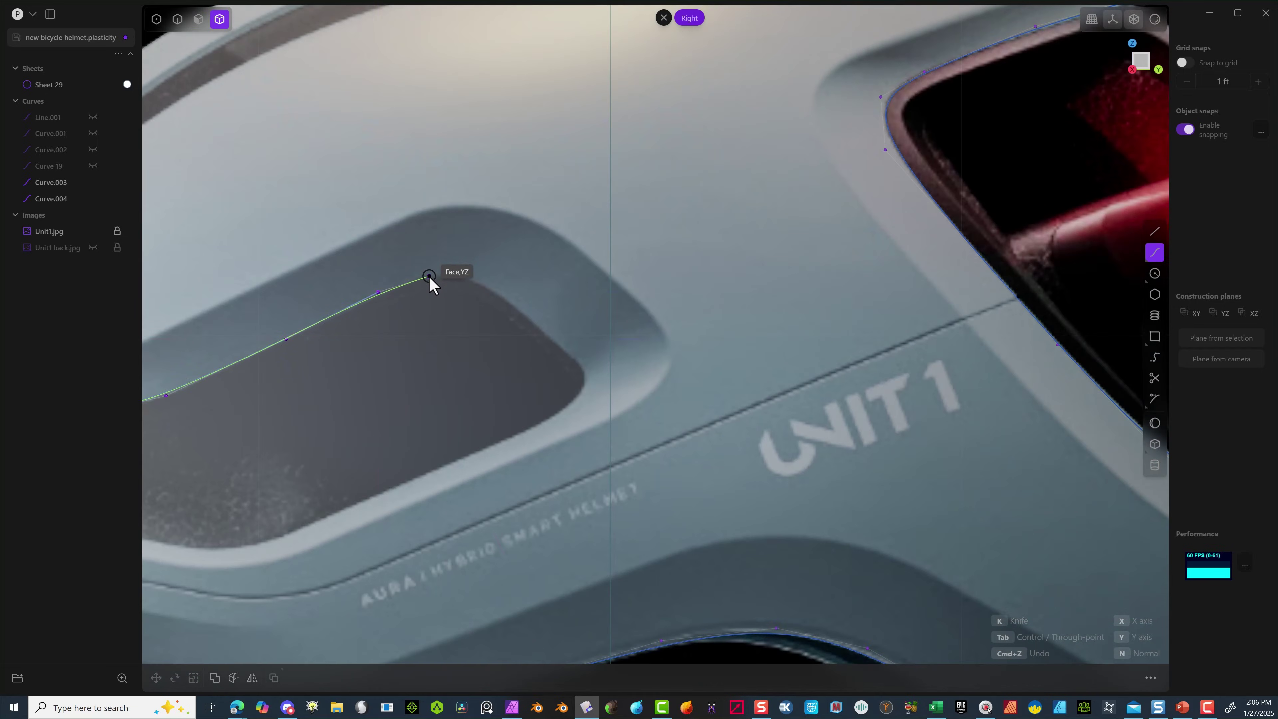
pyautogui.click(442, 273)
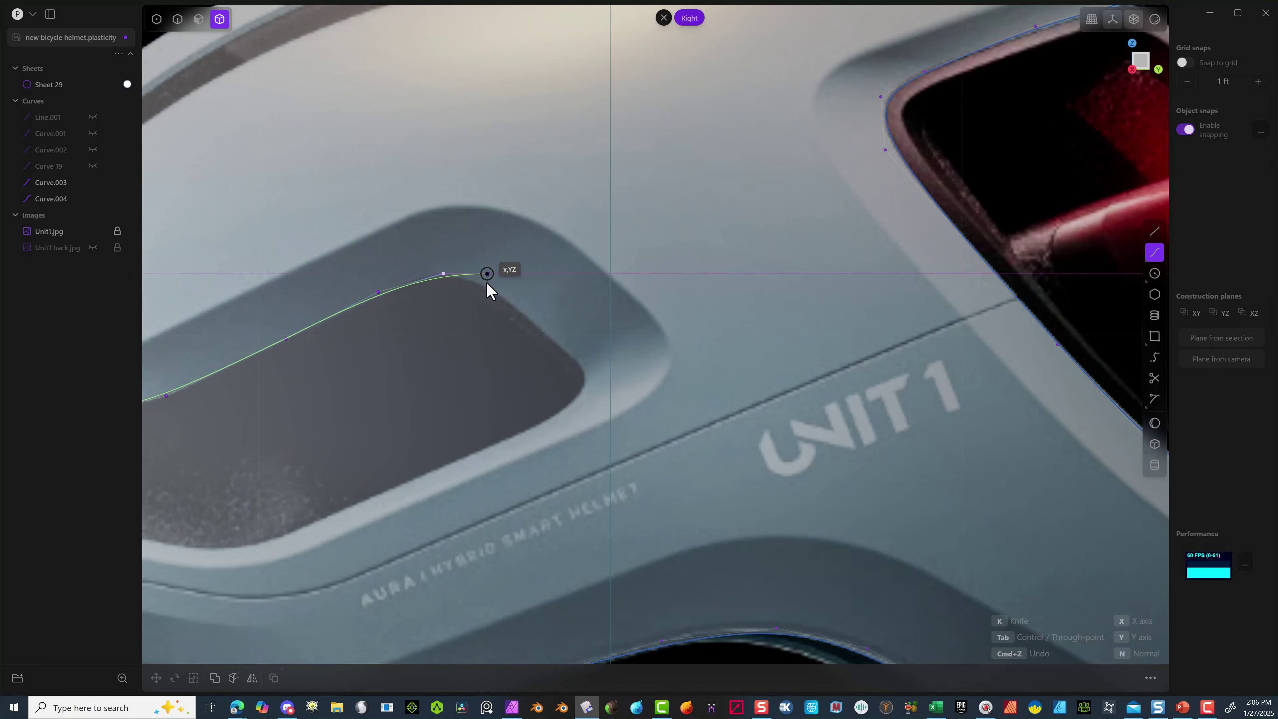
pyautogui.click(481, 287)
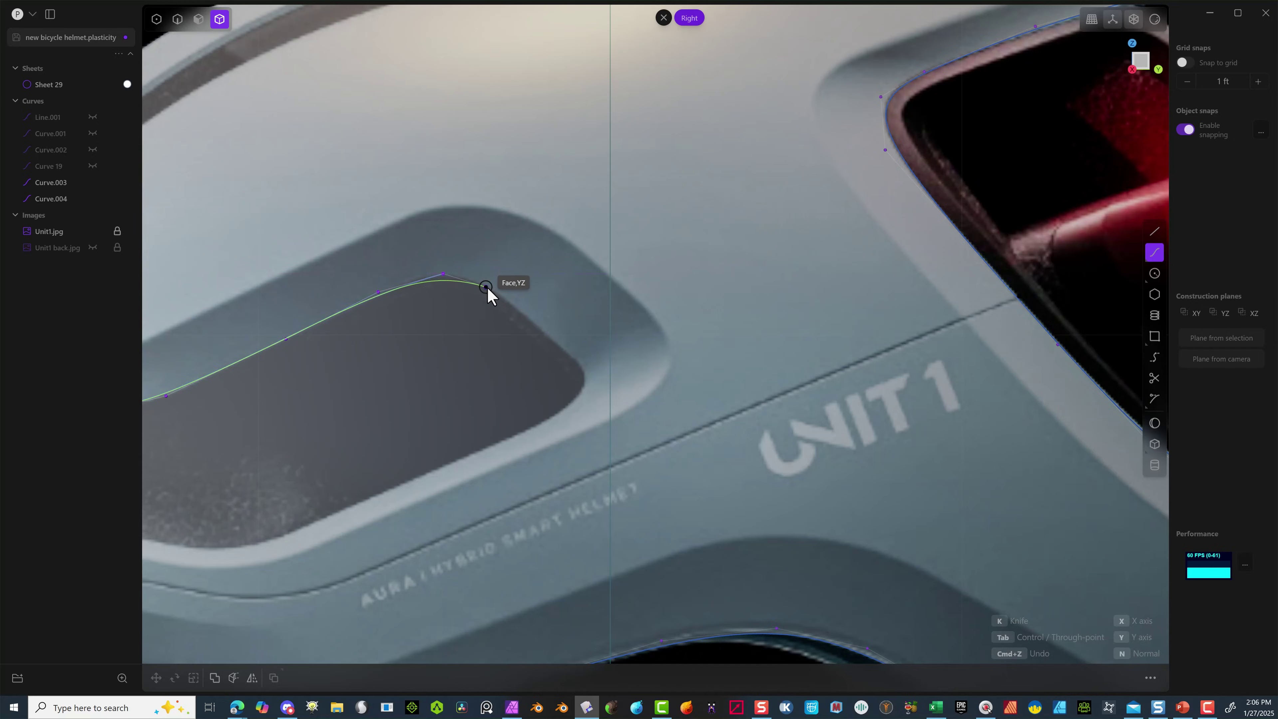
pyautogui.click(571, 359)
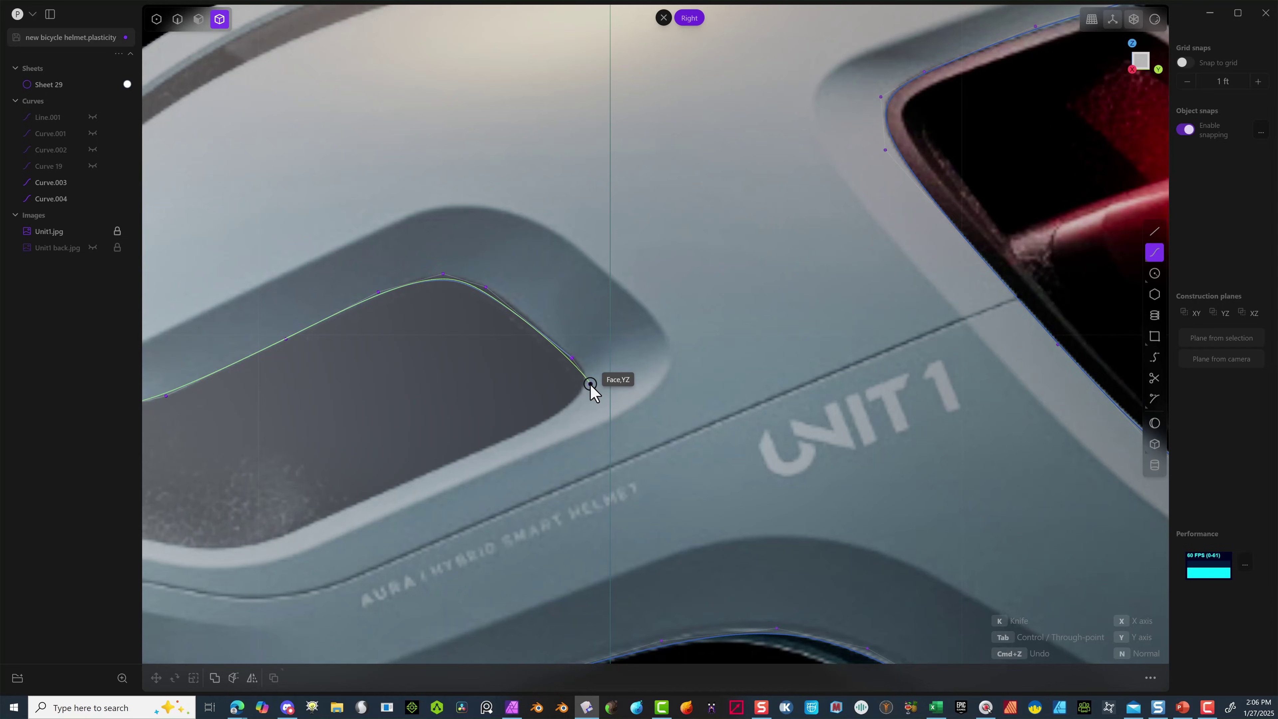
pyautogui.click(588, 385)
pyautogui.click(562, 408)
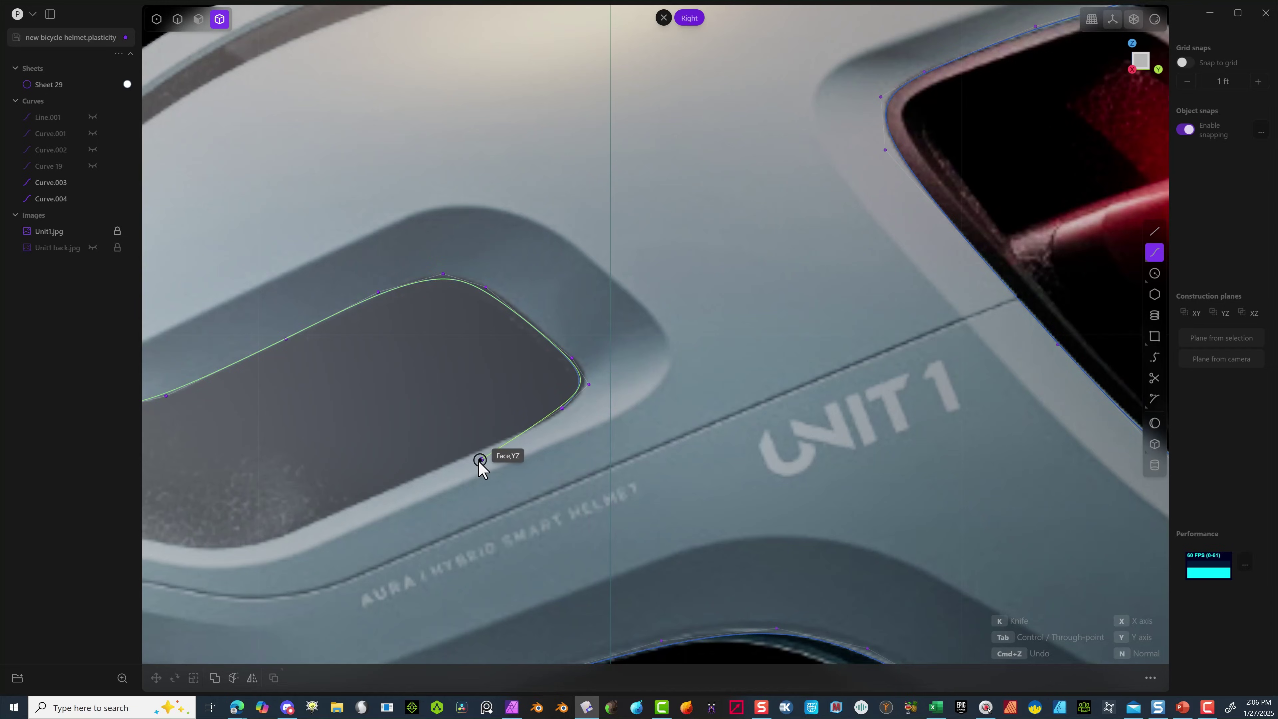
pyautogui.click(472, 454)
pyautogui.click(322, 518)
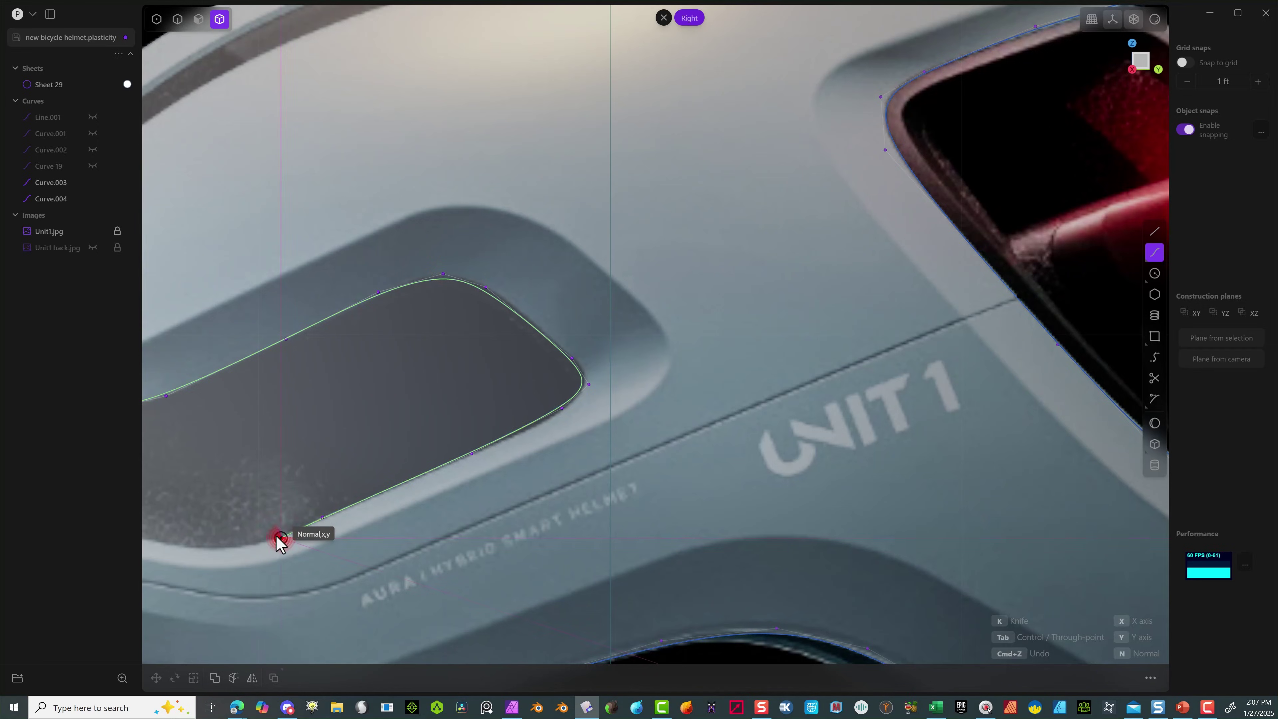
# Trace the opening's lower bend and front lower edge, finishing the open curve beyond the helmet's front.
pyautogui.keyDown('shift'); pyautogui.moveTo(277, 537); pyautogui.dragTo(651, 367, button='middle'); pyautogui.keyUp('shift')
pyautogui.click(652, 367)
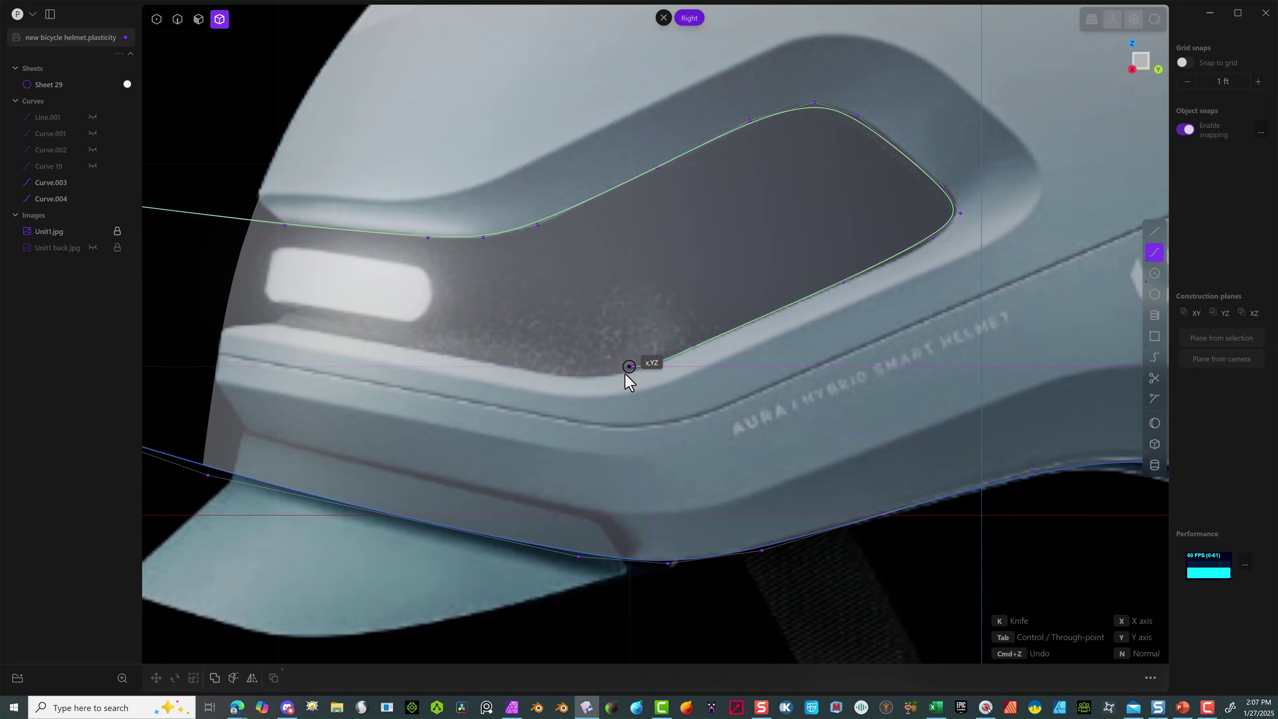
pyautogui.click(597, 377)
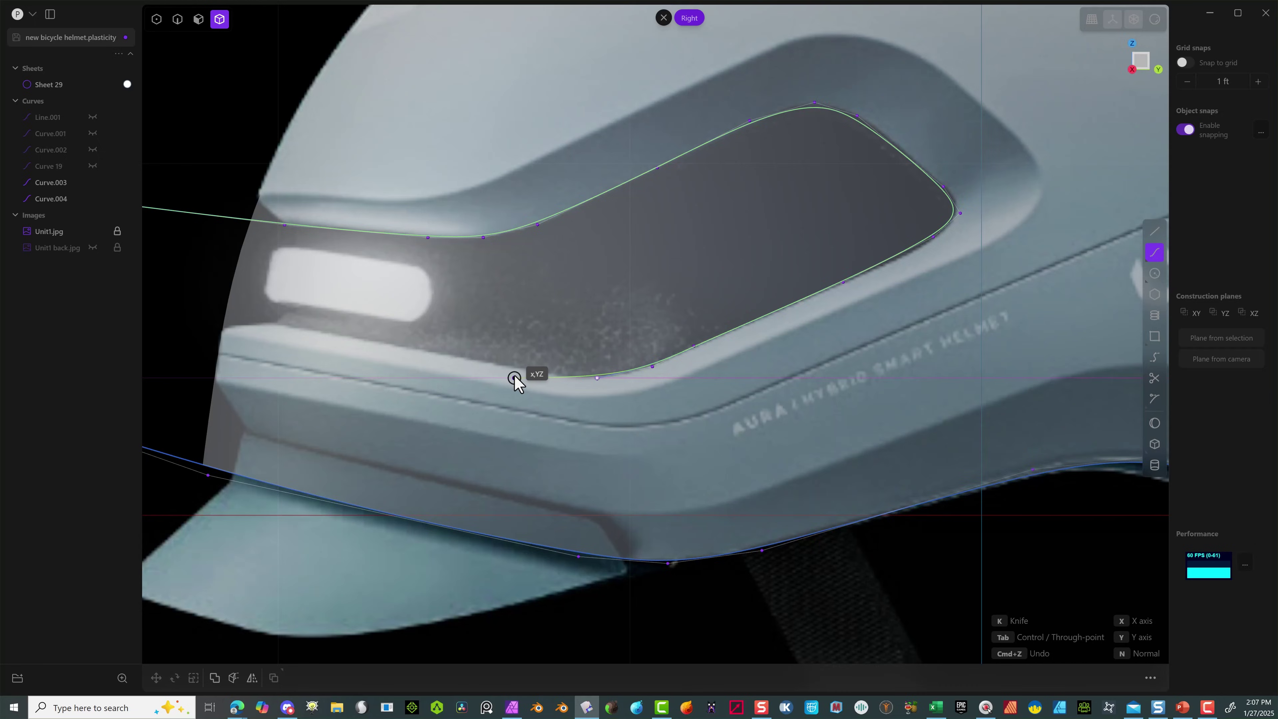
pyautogui.scroll(3, 505, 374)
pyautogui.scroll(3, 486, 361)
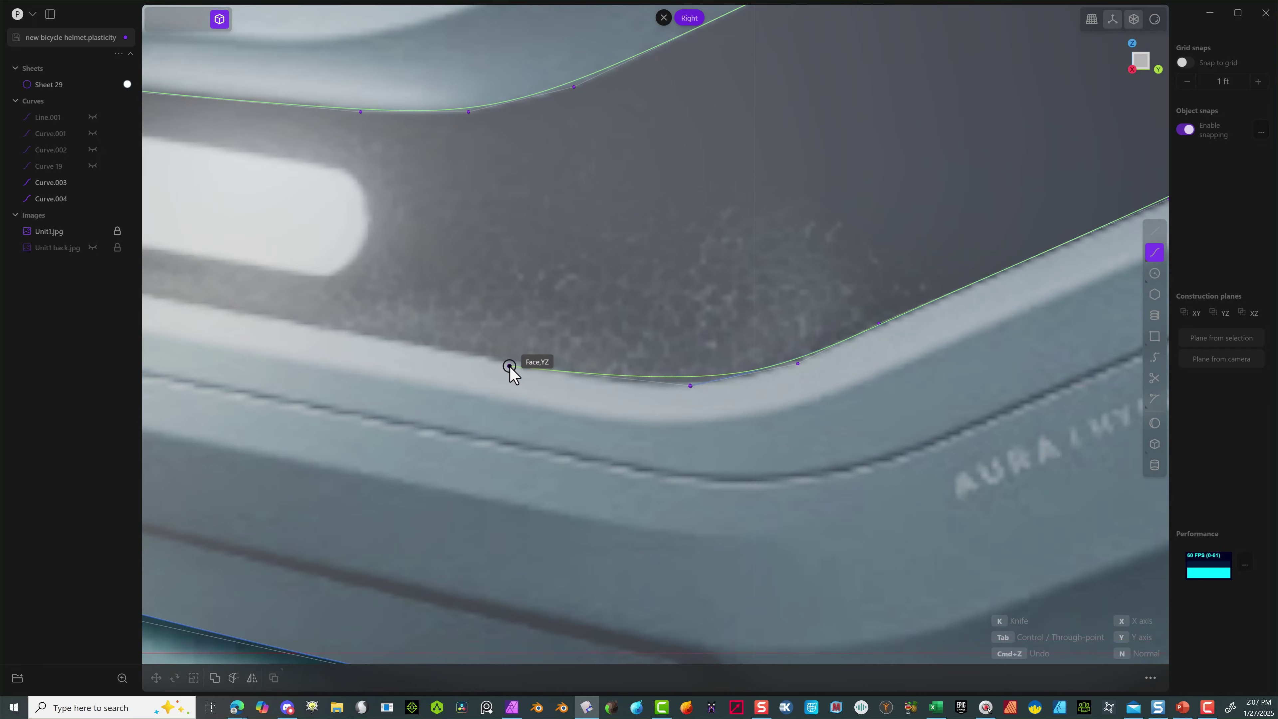
pyautogui.click(509, 366)
pyautogui.scroll(-8, 511, 365)
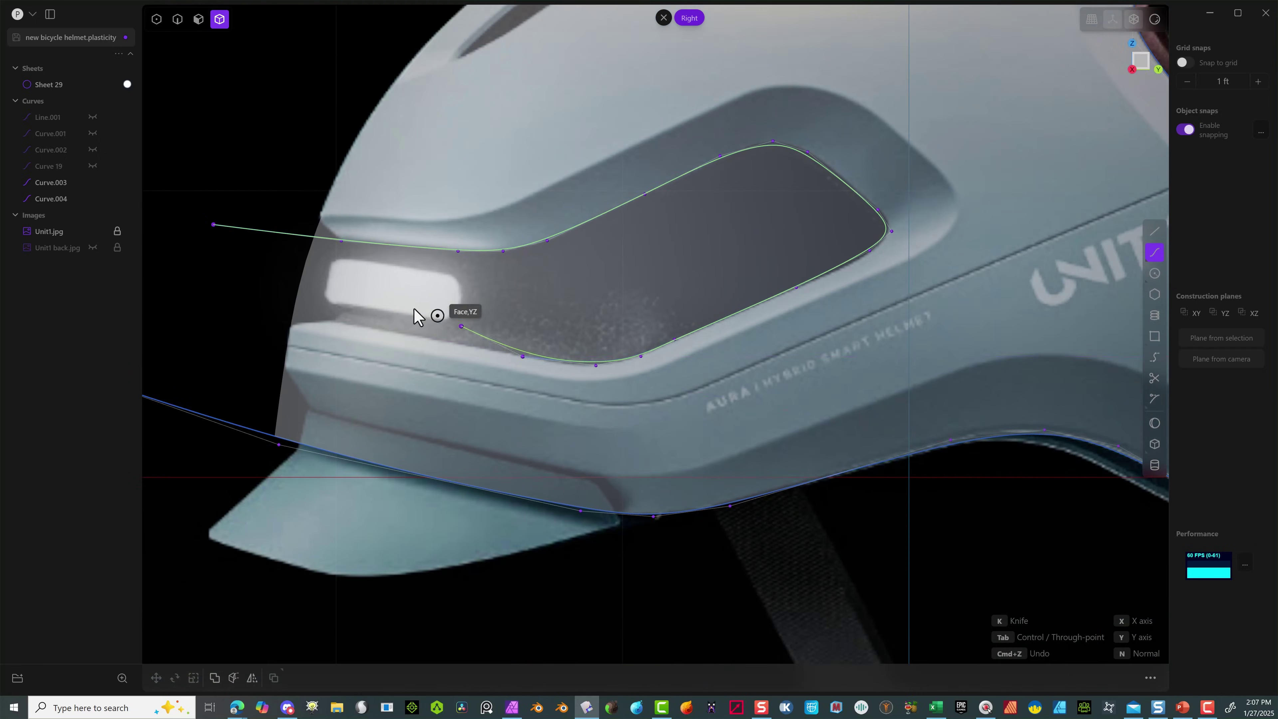
pyautogui.scroll(2, 332, 311)
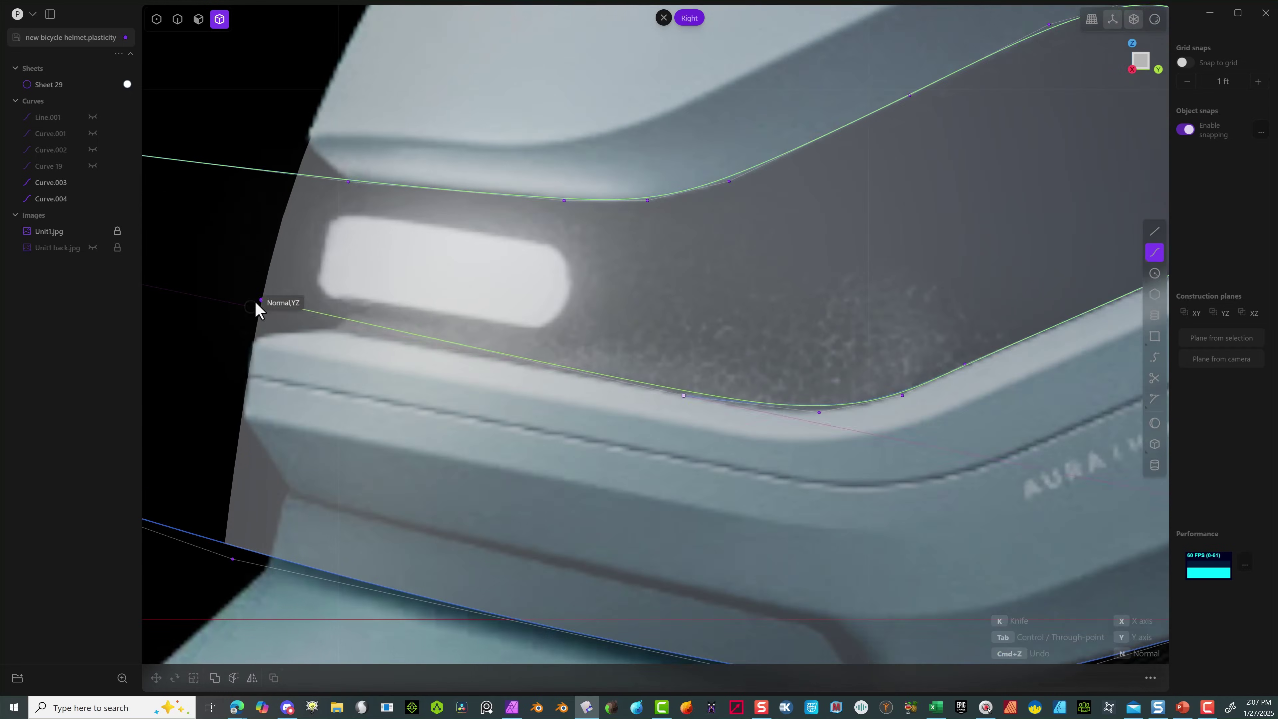
pyautogui.scroll(2, 382, 332)
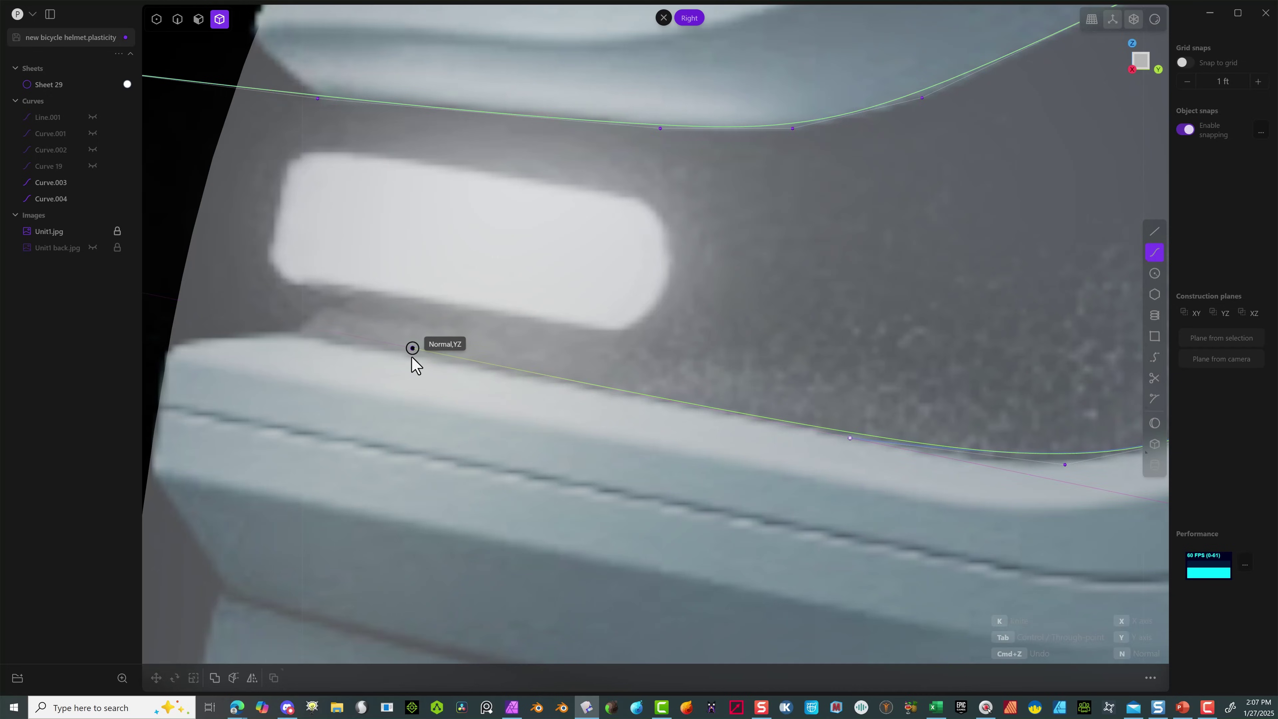
pyautogui.scroll(3, 445, 362)
pyautogui.scroll(-5, 455, 363)
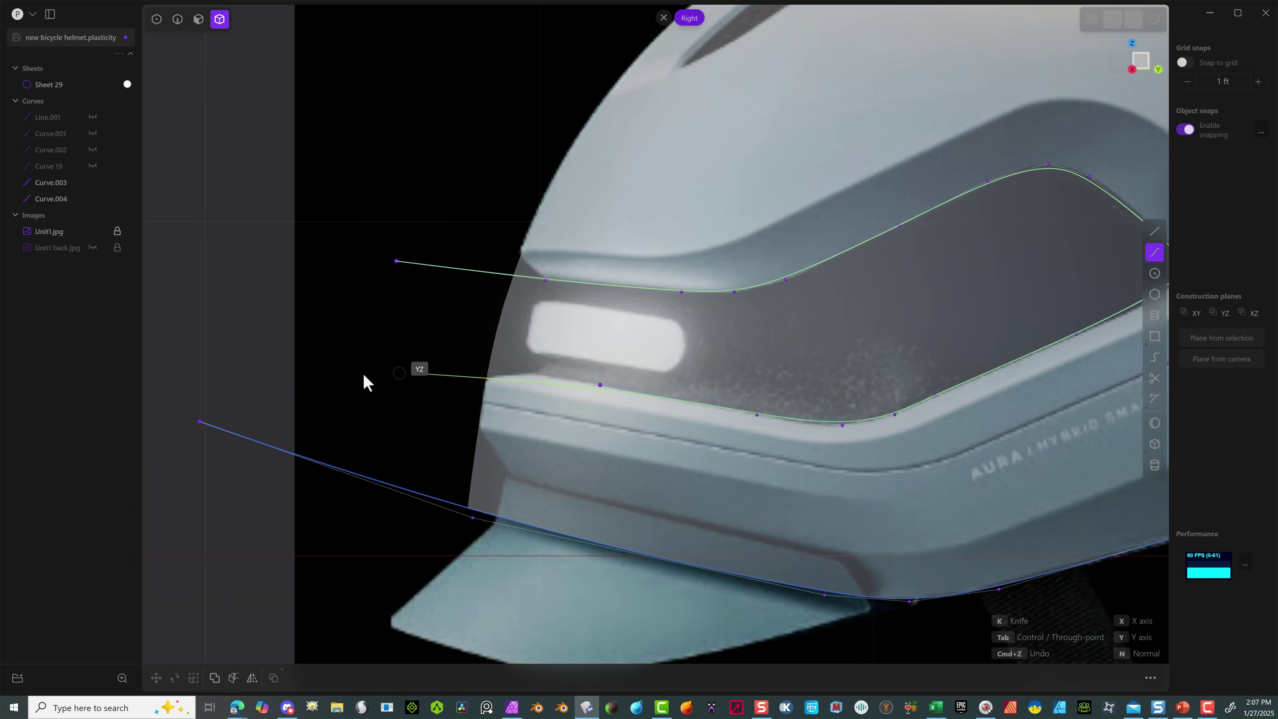
pyautogui.click(342, 330)
pyautogui.rightClick(342, 329)
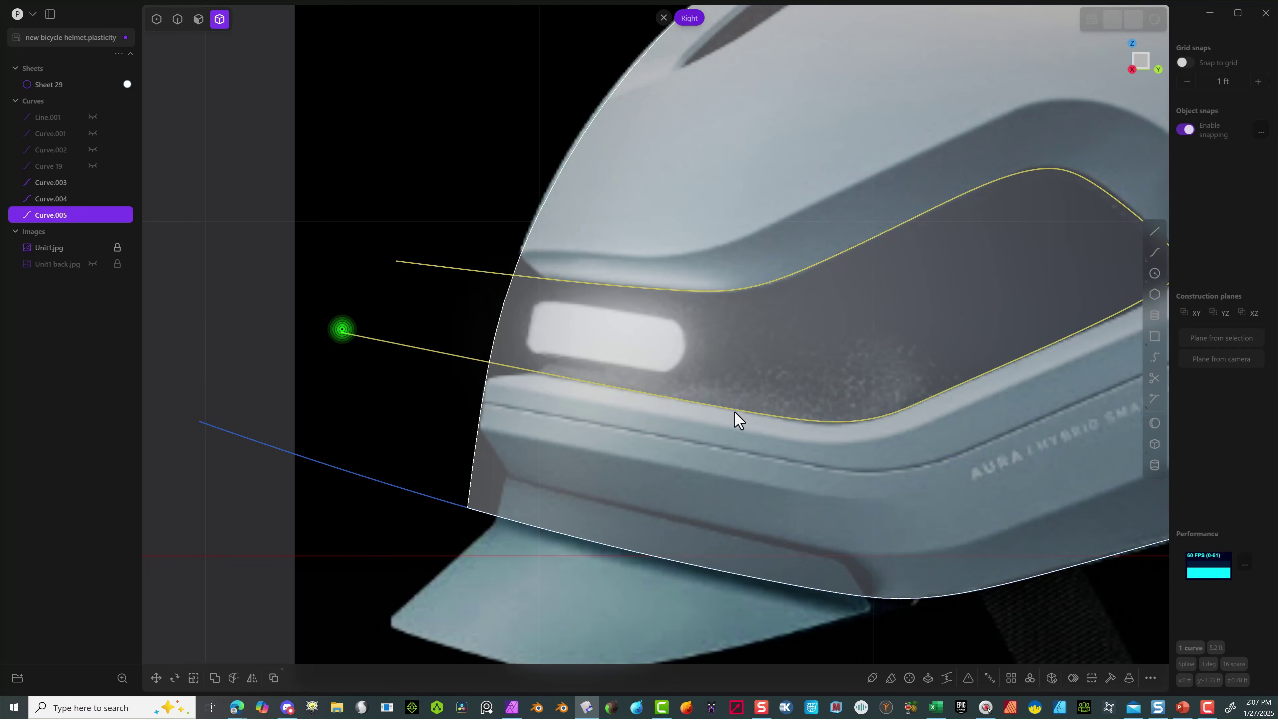
# Adjust the new curve's control points around the opening's rear upper and lower corners to match the reference image.
pyautogui.scroll(-2, 729, 403)
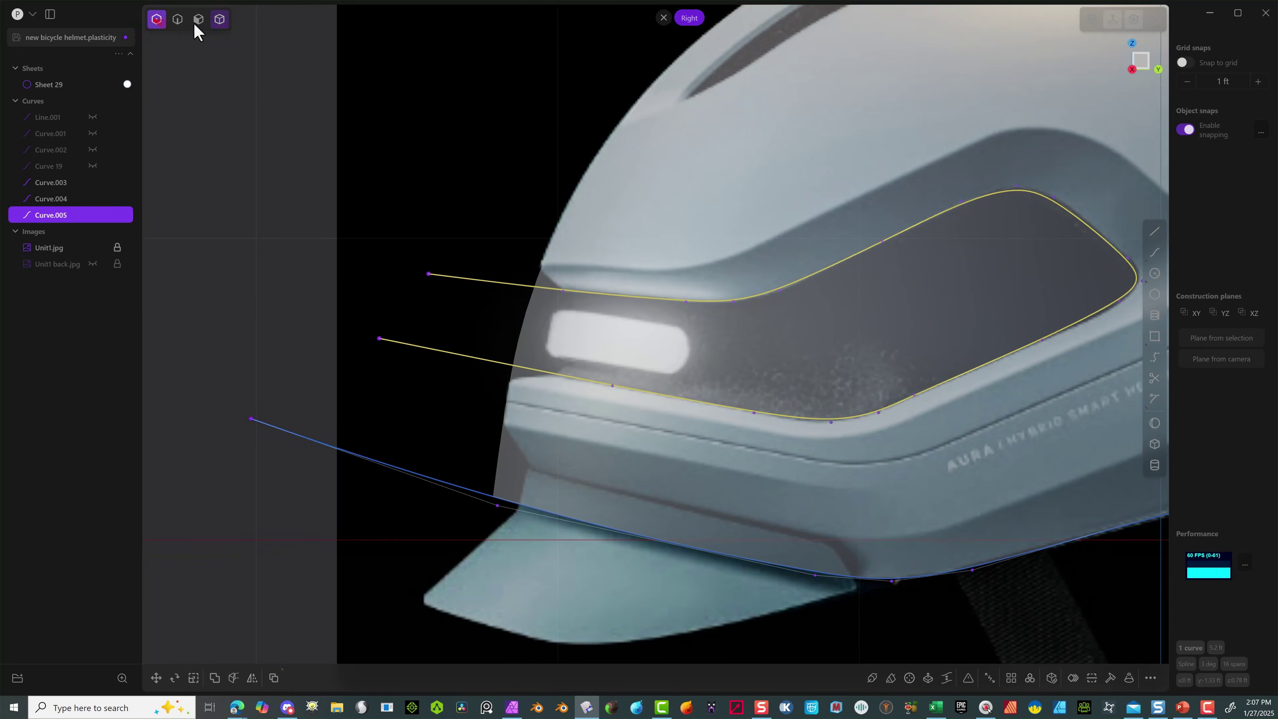
pyautogui.press('1')
pyautogui.scroll(-4, 959, 252)
pyautogui.scroll(6, 805, 241)
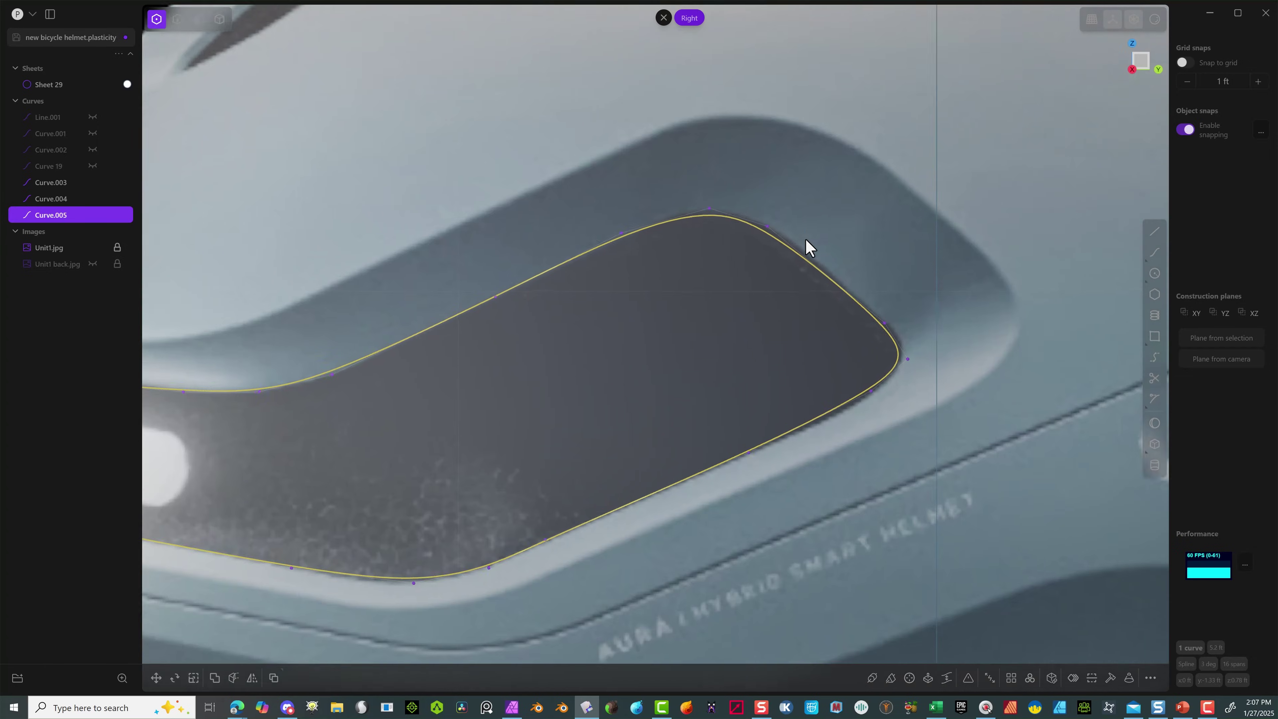
pyautogui.moveTo(771, 225); pyautogui.dragTo(776, 220)
pyautogui.moveTo(677, 204); pyautogui.dragTo(672, 200)
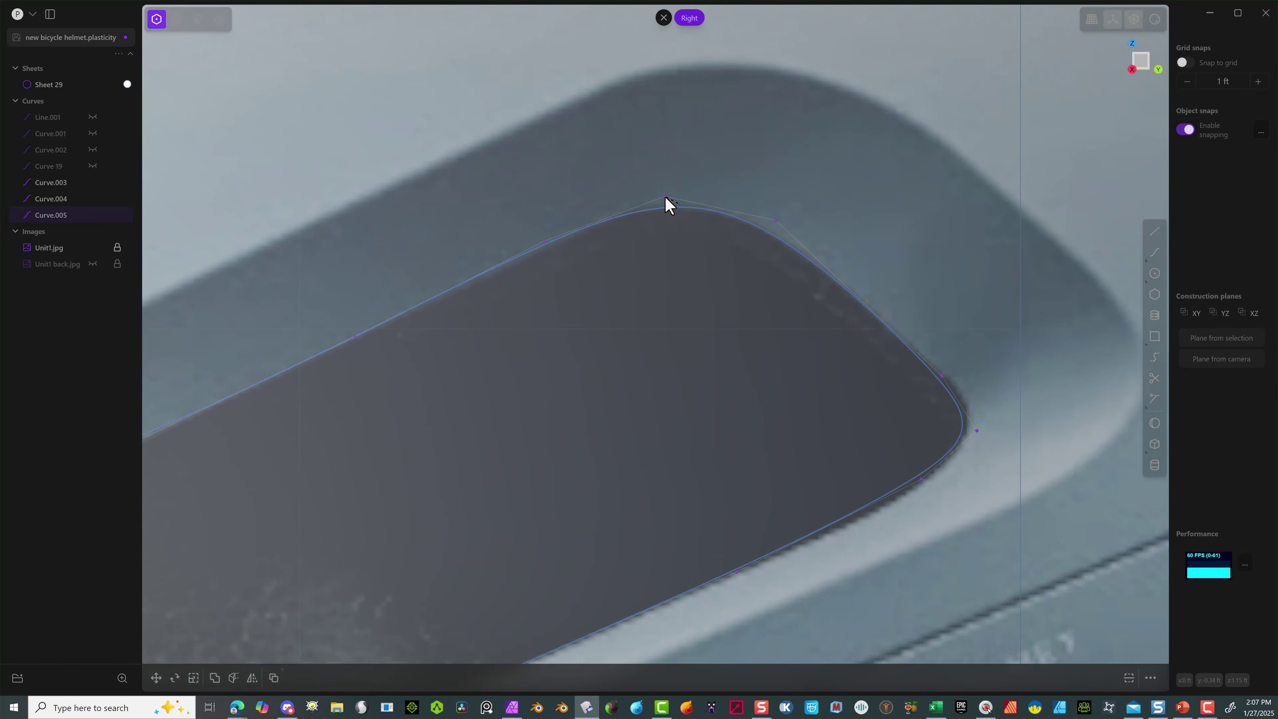
pyautogui.click(665, 197)
pyautogui.moveTo(548, 243); pyautogui.dragTo(544, 249)
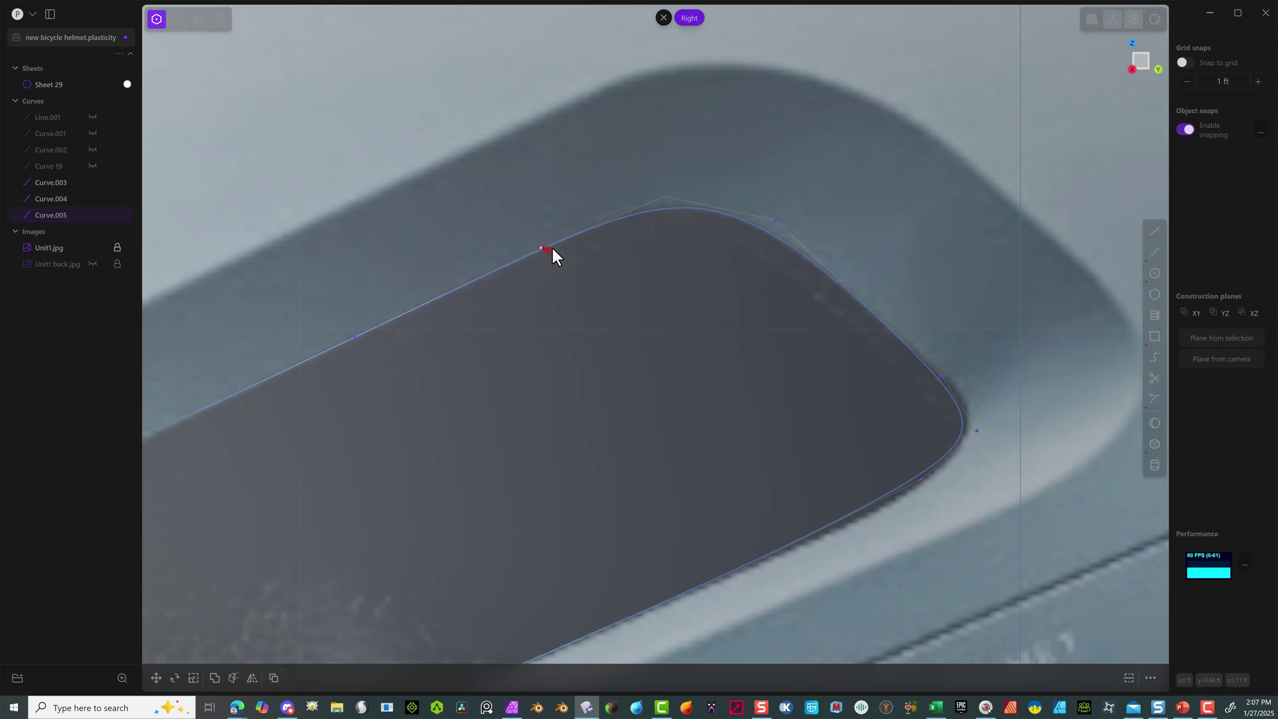
pyautogui.moveTo(944, 376); pyautogui.dragTo(953, 376)
pyautogui.moveTo(923, 481); pyautogui.dragTo(925, 492)
# Fine-tune the control points at the opening's lower bend and along its front upper edge to follow the reference outline.
pyautogui.scroll(-3, 767, 478)
pyautogui.scroll(3, 944, 200)
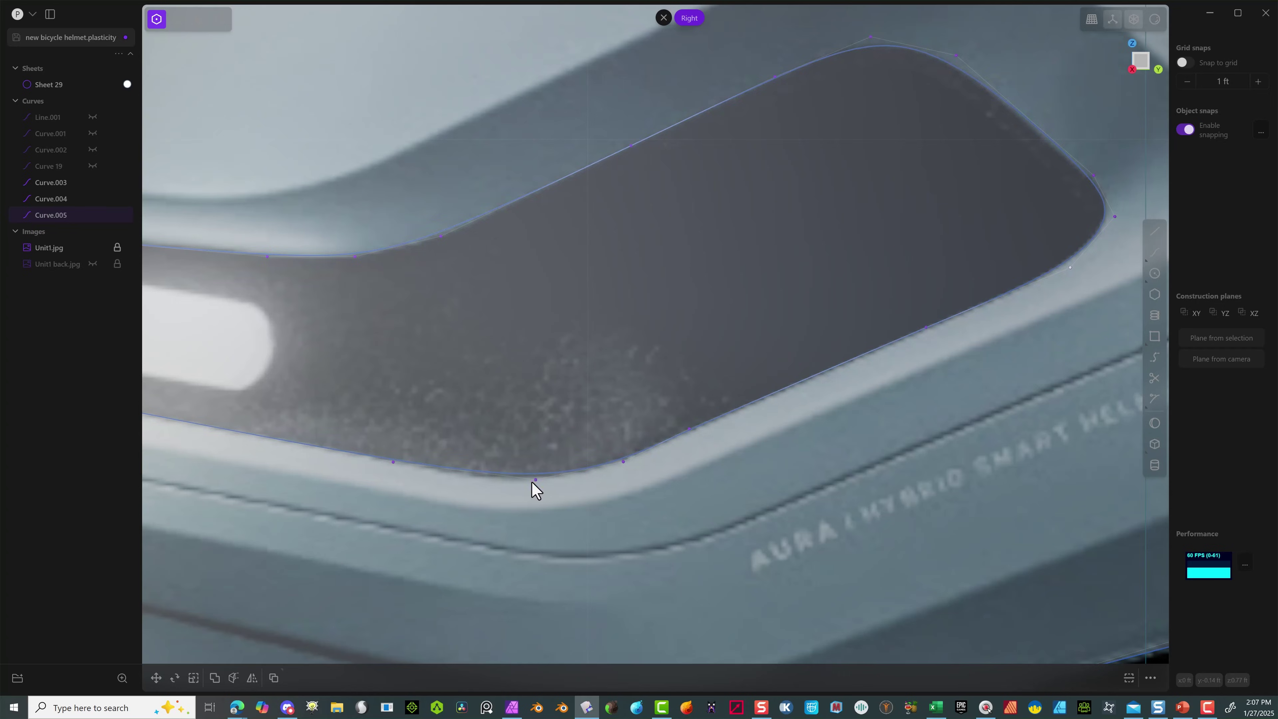
pyautogui.click(526, 483)
pyautogui.scroll(-3, 554, 353)
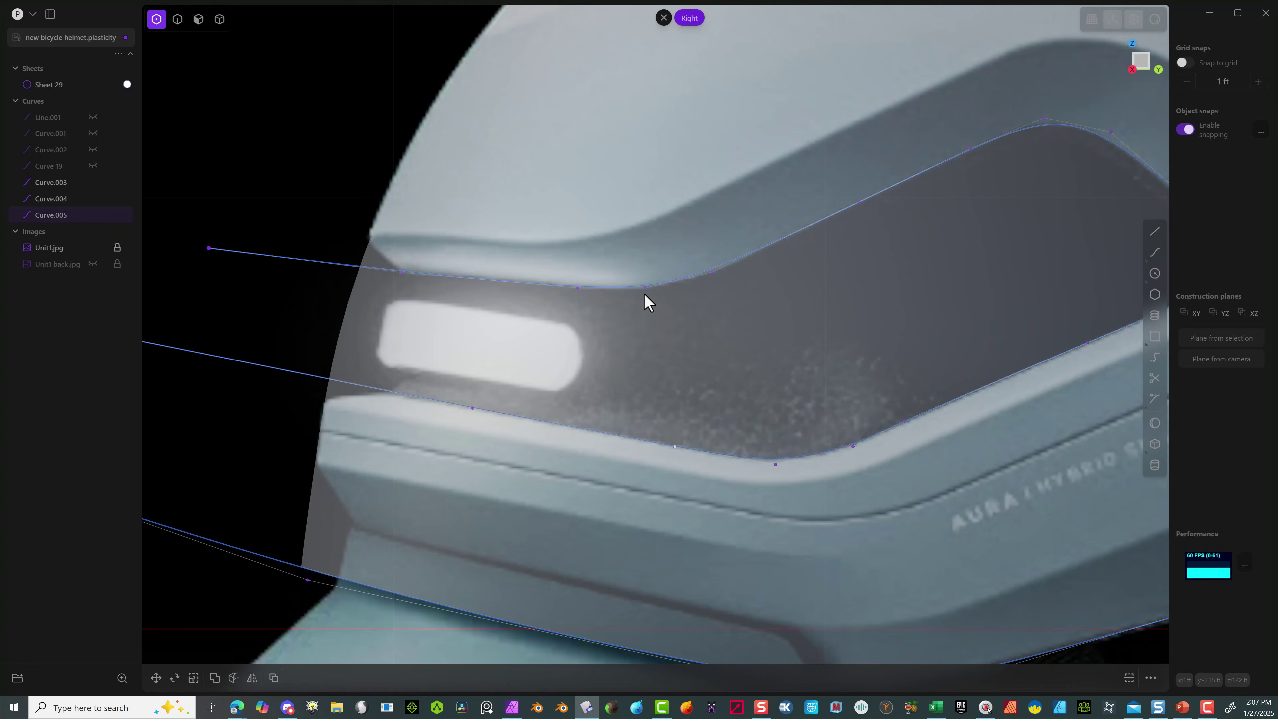
pyautogui.moveTo(644, 289); pyautogui.dragTo(565, 285)
pyautogui.click(640, 290)
pyautogui.moveTo(401, 275); pyautogui.dragTo(396, 272)
pyautogui.scroll(-5, 345, 294)
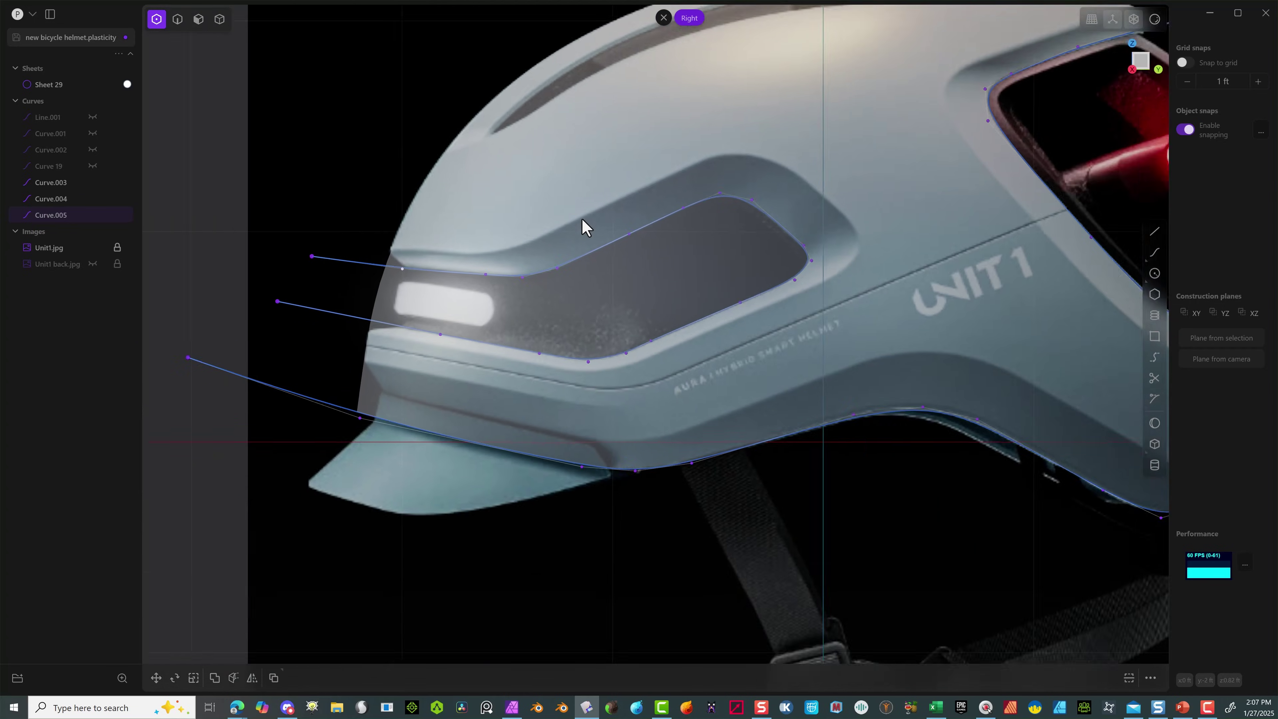
# Cut the helmet shell with the front light opening curve and delete the piece covering the opening.
pyautogui.scroll(-2, 581, 220)
pyautogui.click(219, 20)
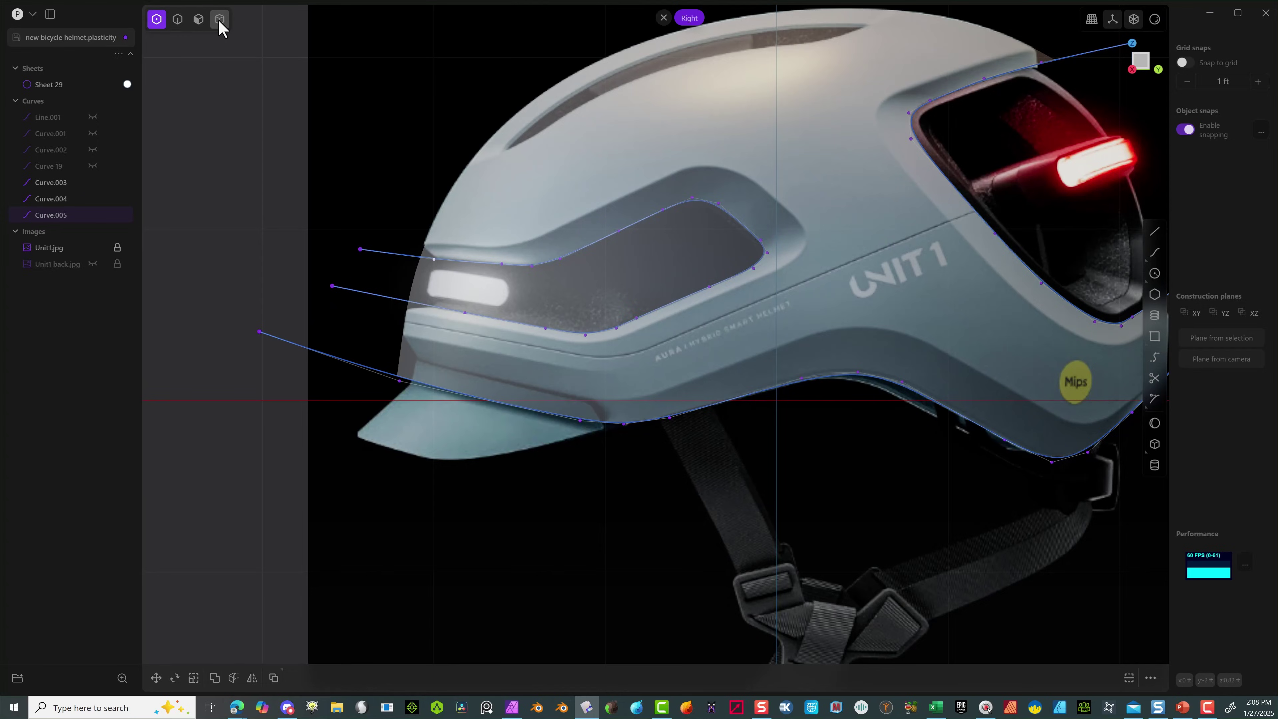
pyautogui.click(676, 136)
pyautogui.click(233, 677)
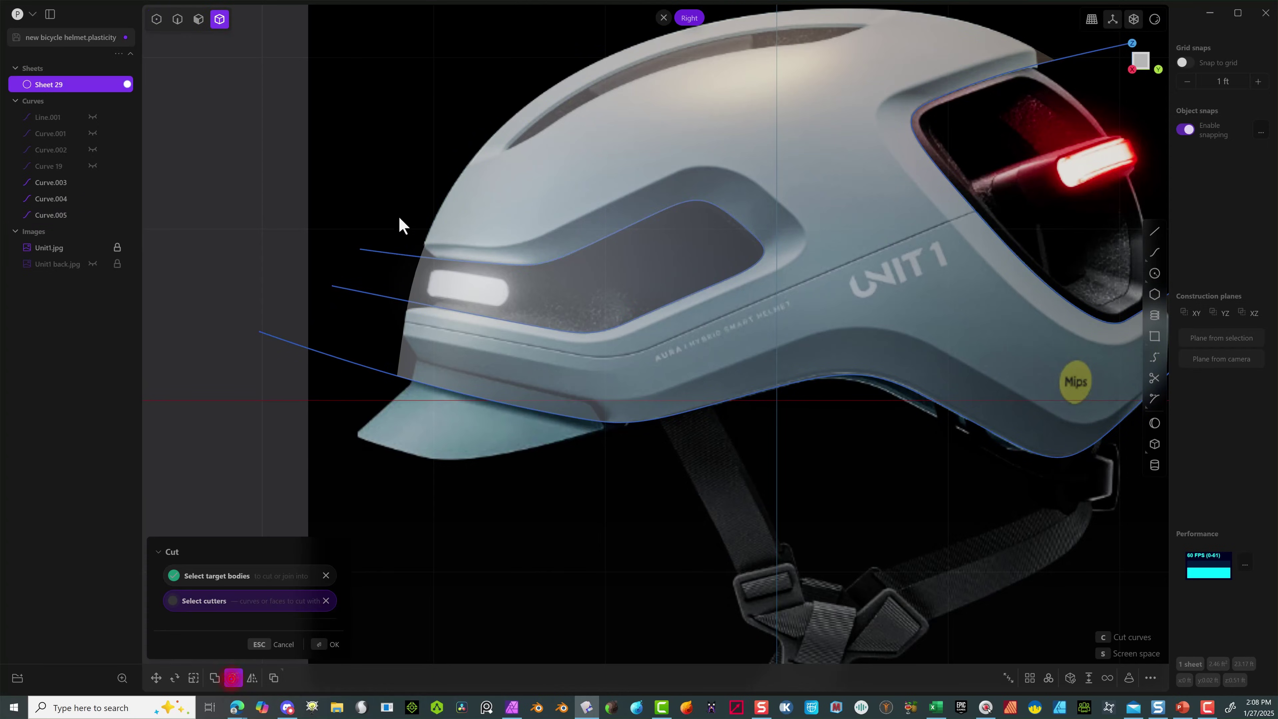
pyautogui.click(362, 282)
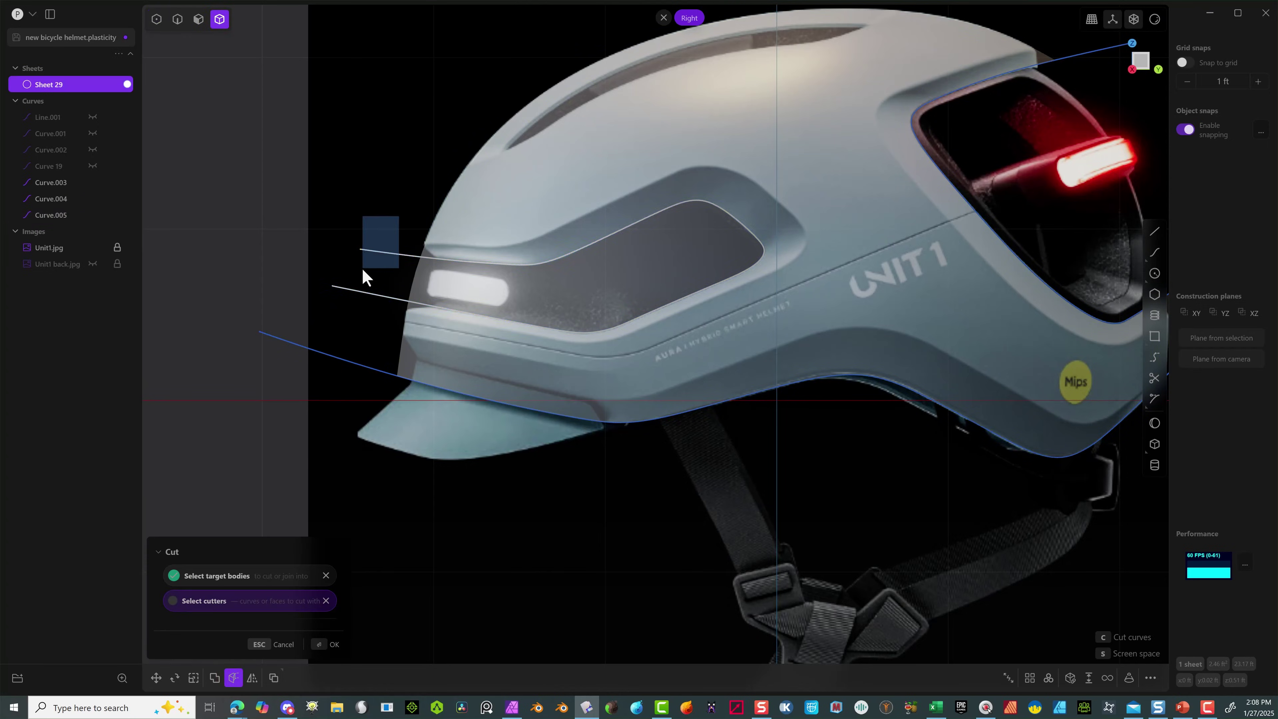
pyautogui.click(331, 646)
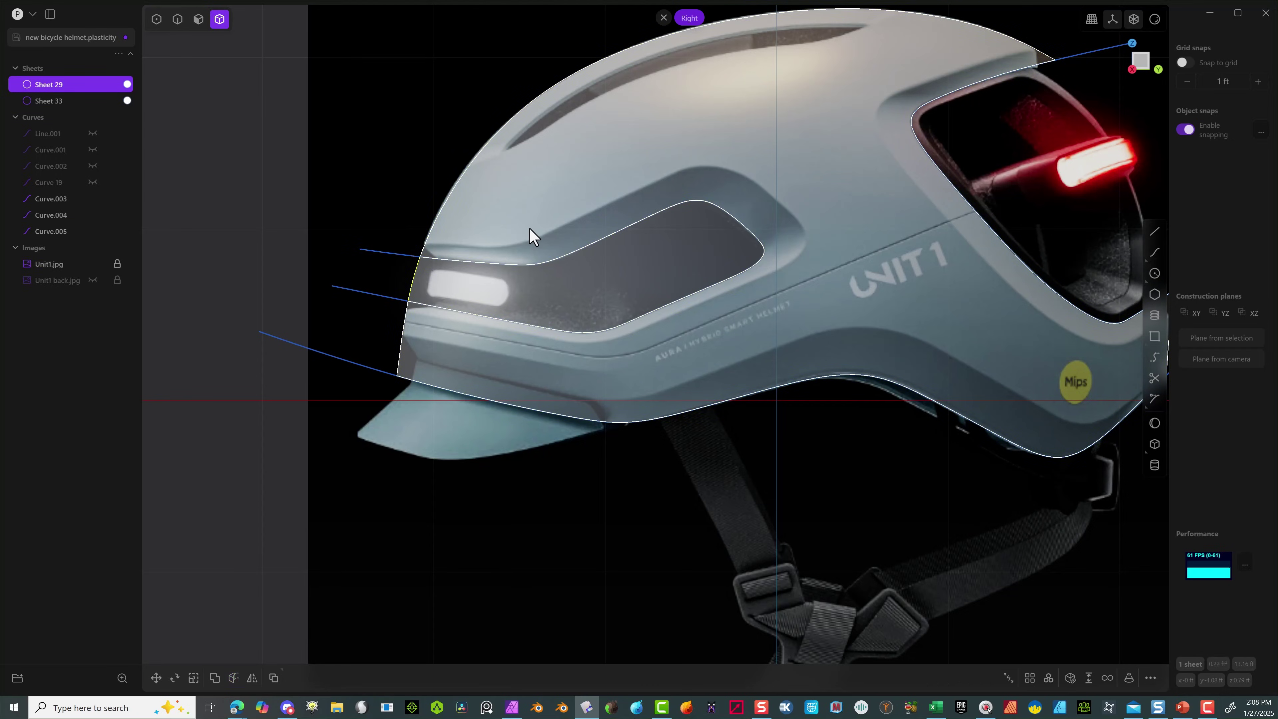
pyautogui.press('Delete')
pyautogui.scroll(-6, 564, 233)
pyautogui.moveTo(658, 243); pyautogui.dragTo(459, 143, button='middle')
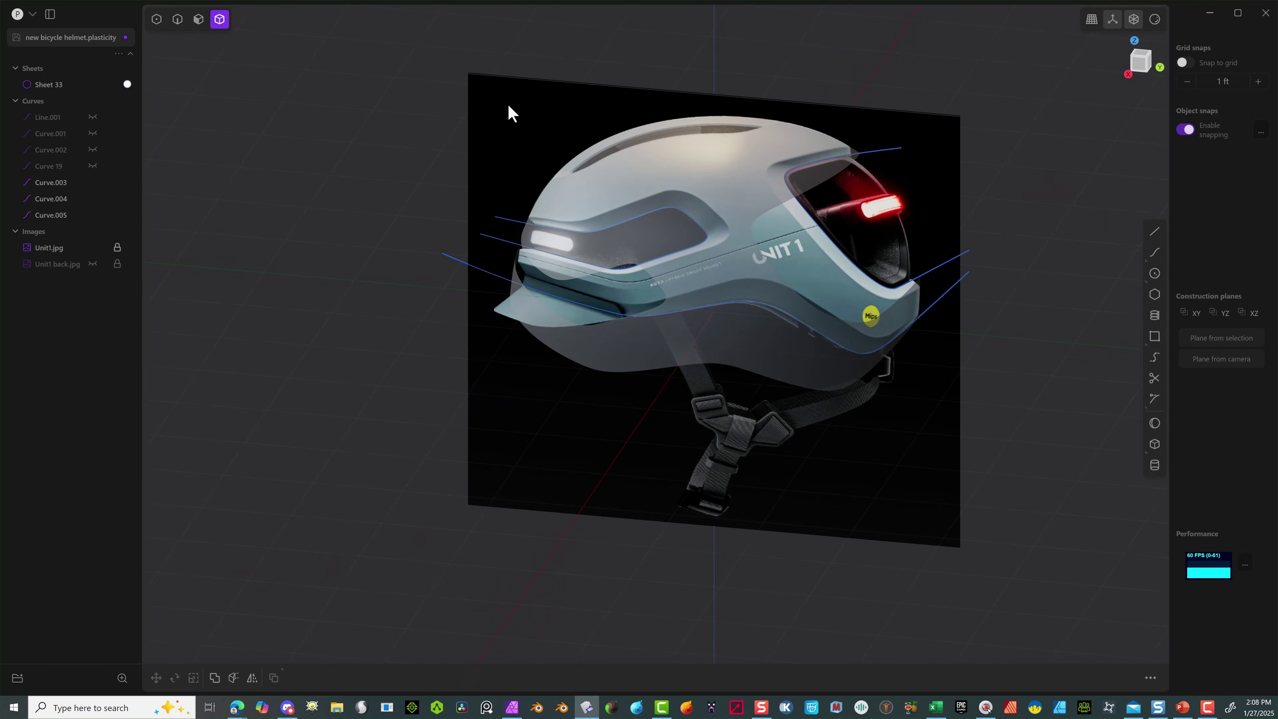
# Hide the side-view reference image and select both large inner faces of the helmet shell.
pyautogui.click(93, 247)
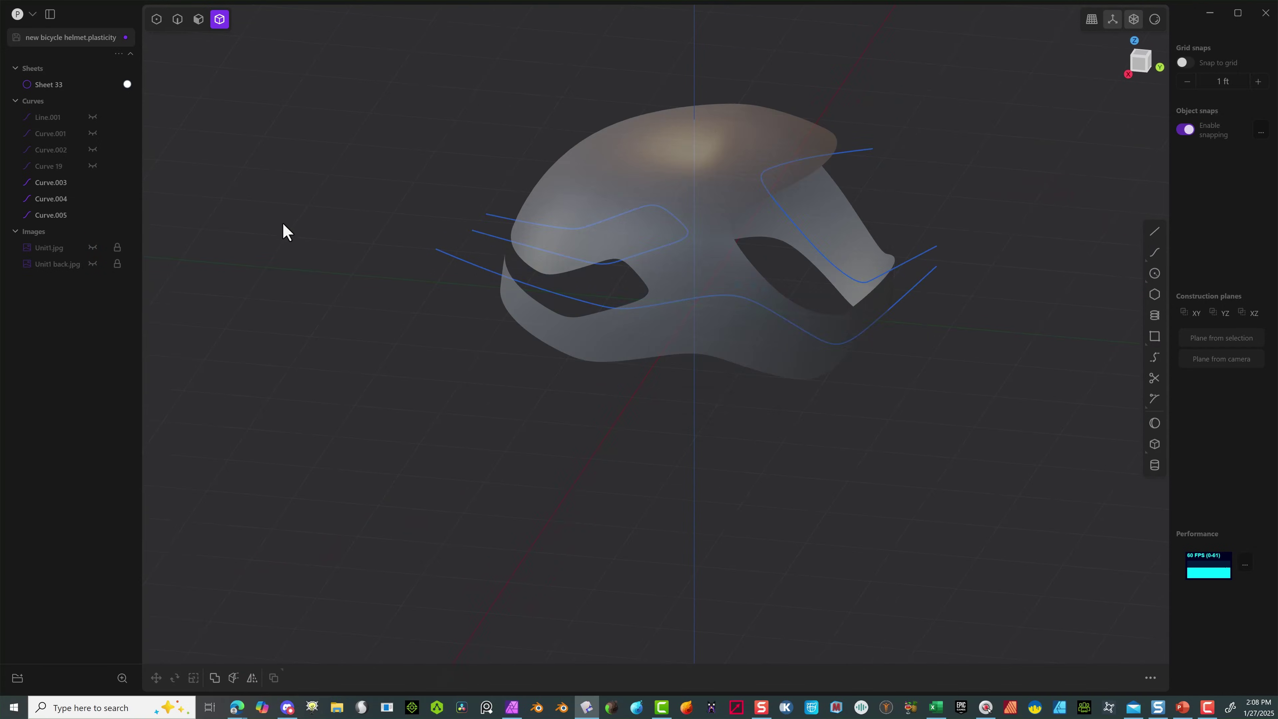
pyautogui.moveTo(282, 231); pyautogui.dragTo(747, 160, button='middle')
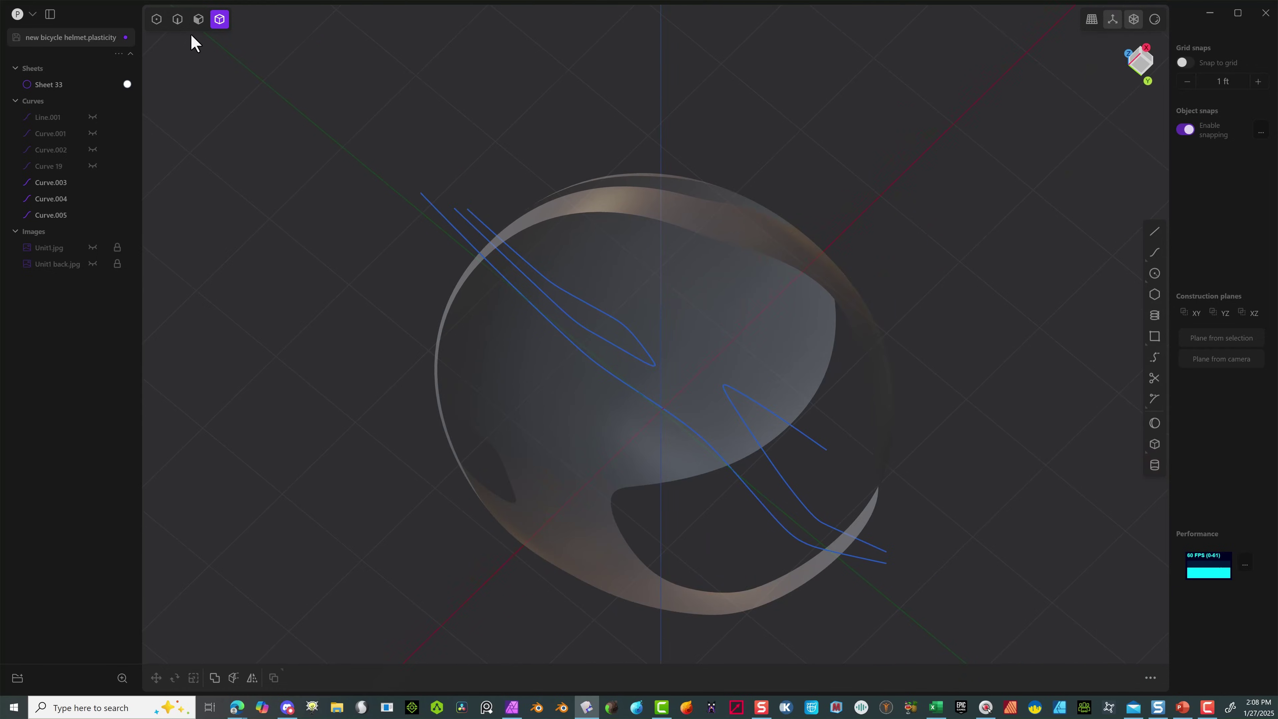
pyautogui.click(198, 19)
pyautogui.click(554, 461)
pyautogui.press('o')
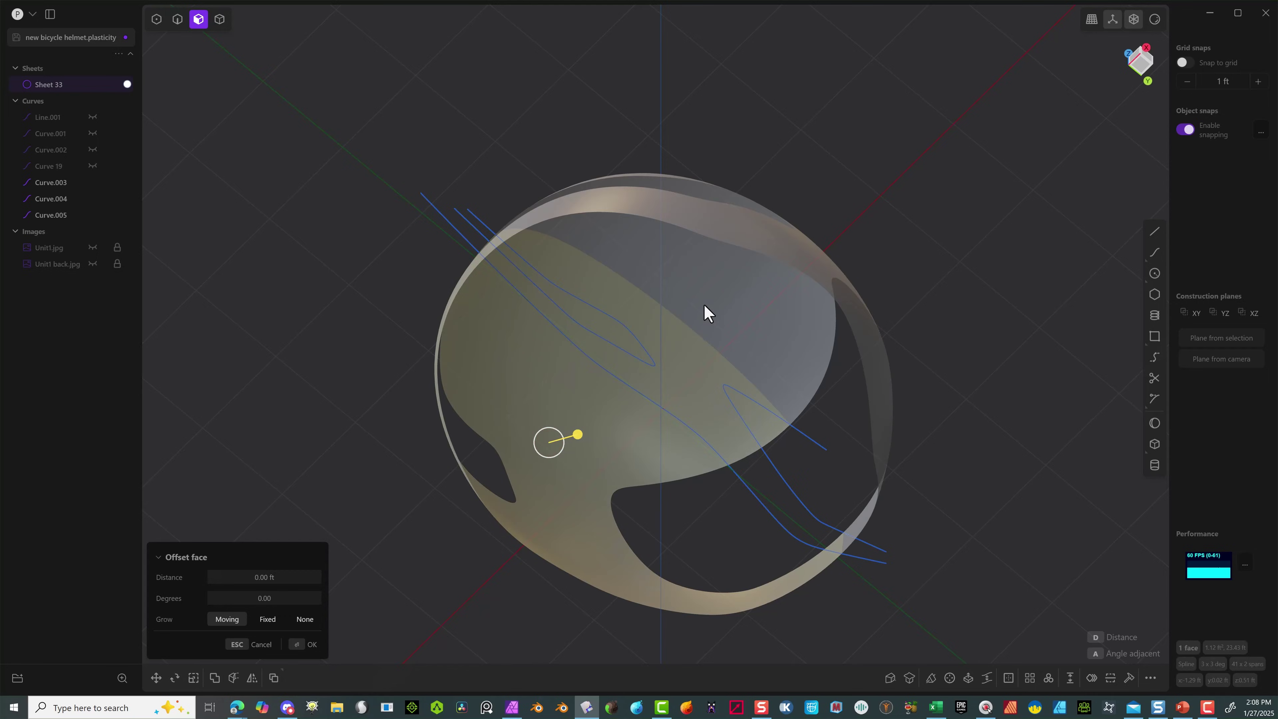
pyautogui.keyDown('shift'); pyautogui.click(704, 312); pyautogui.keyUp('shift')
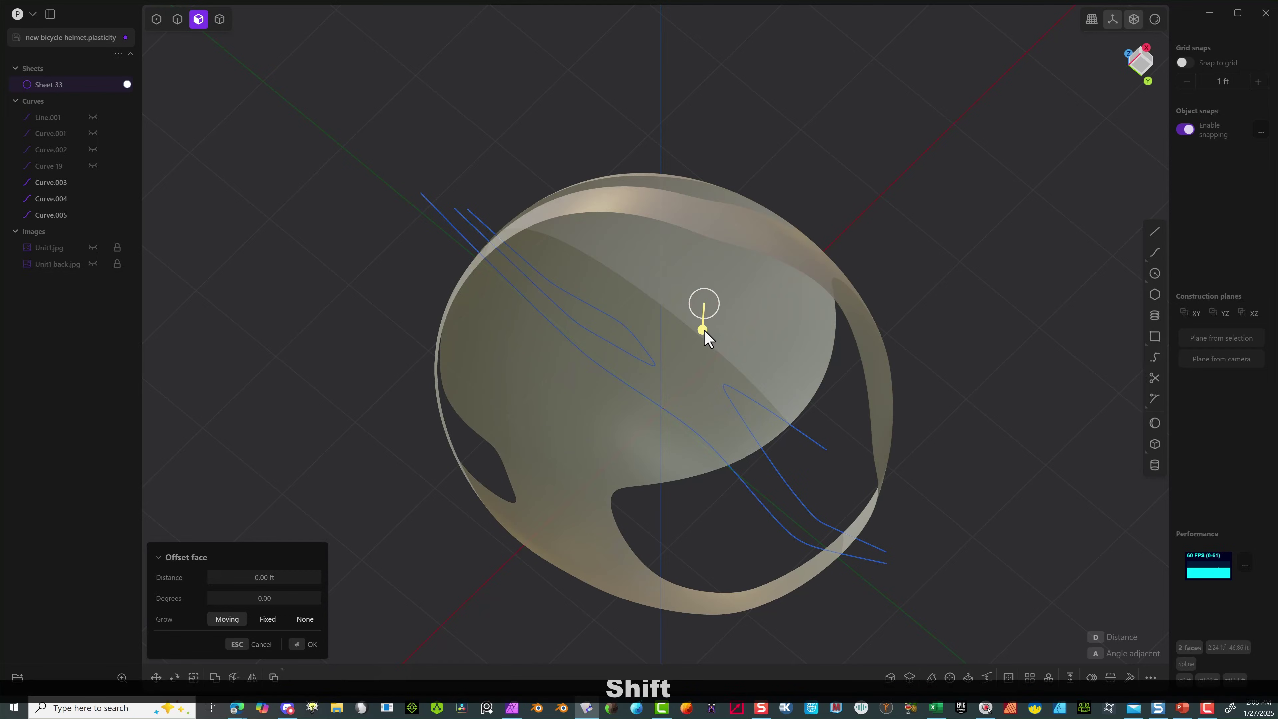
# Thicken the selected helmet shell faces with a thickness of 0.04 ft.
pyautogui.moveTo(704, 331); pyautogui.dragTo(698, 350)
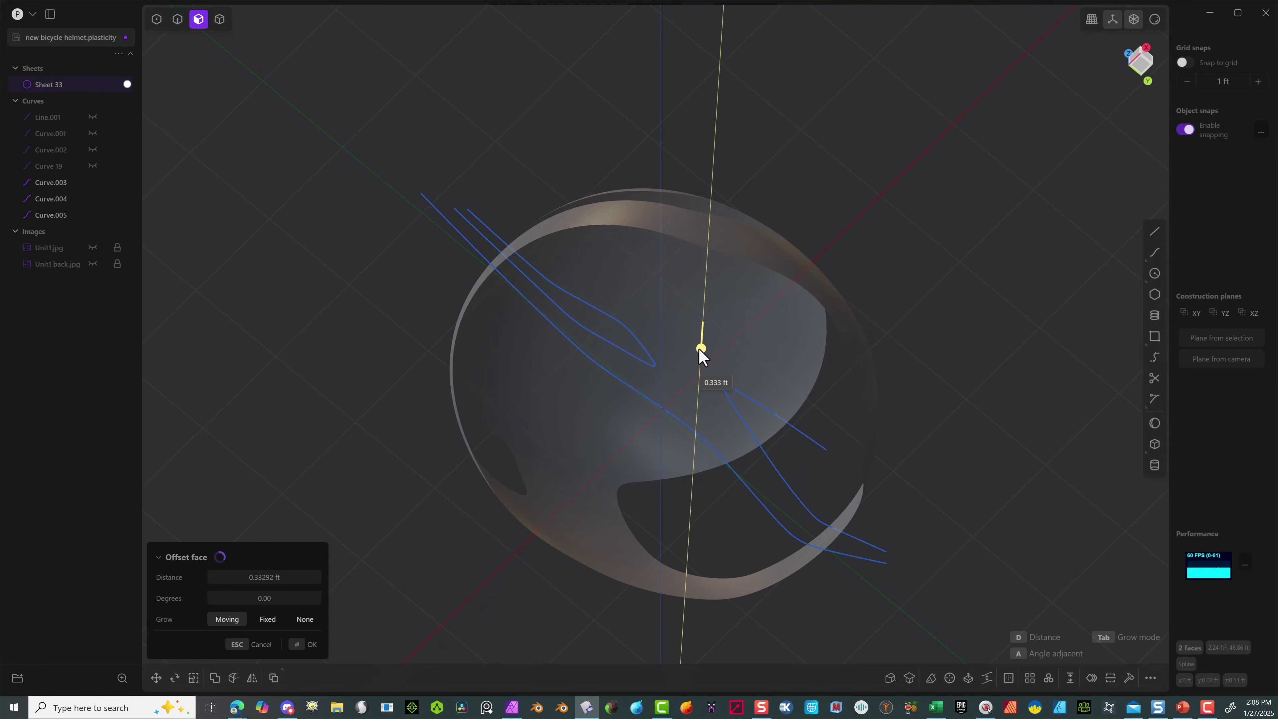
pyautogui.hotkey('ctrl', 'z')
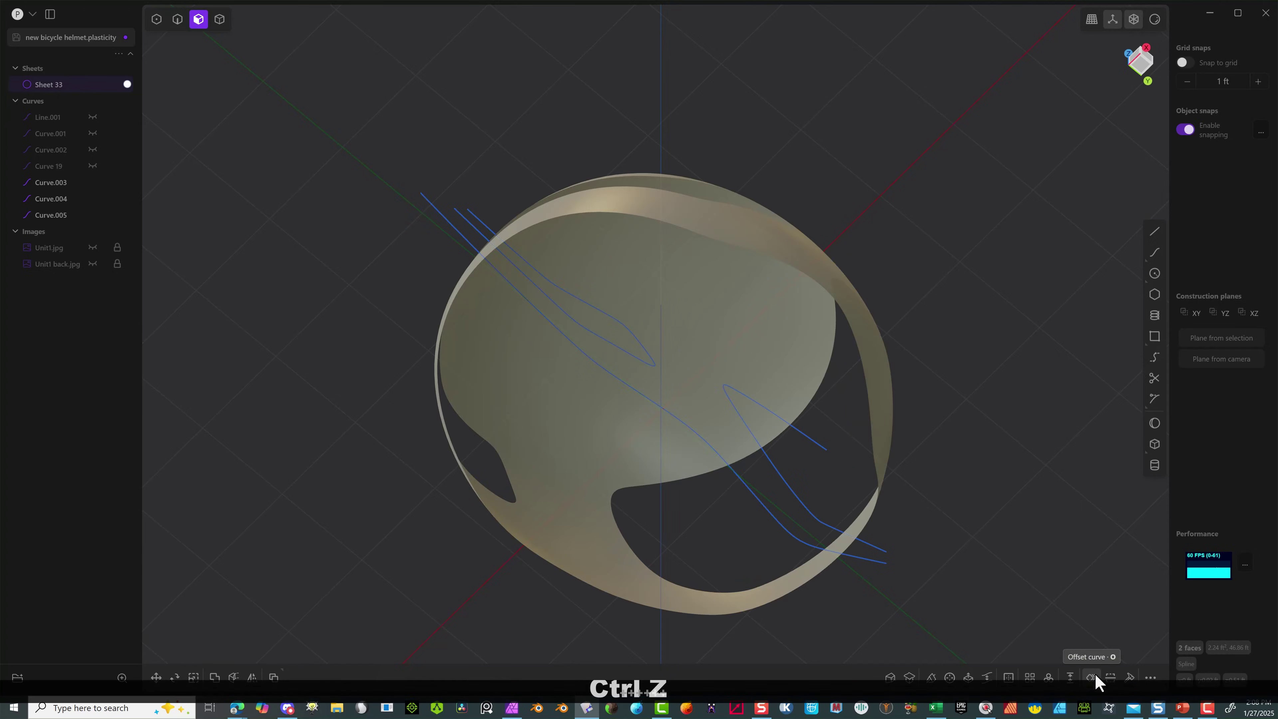
pyautogui.click(1070, 677)
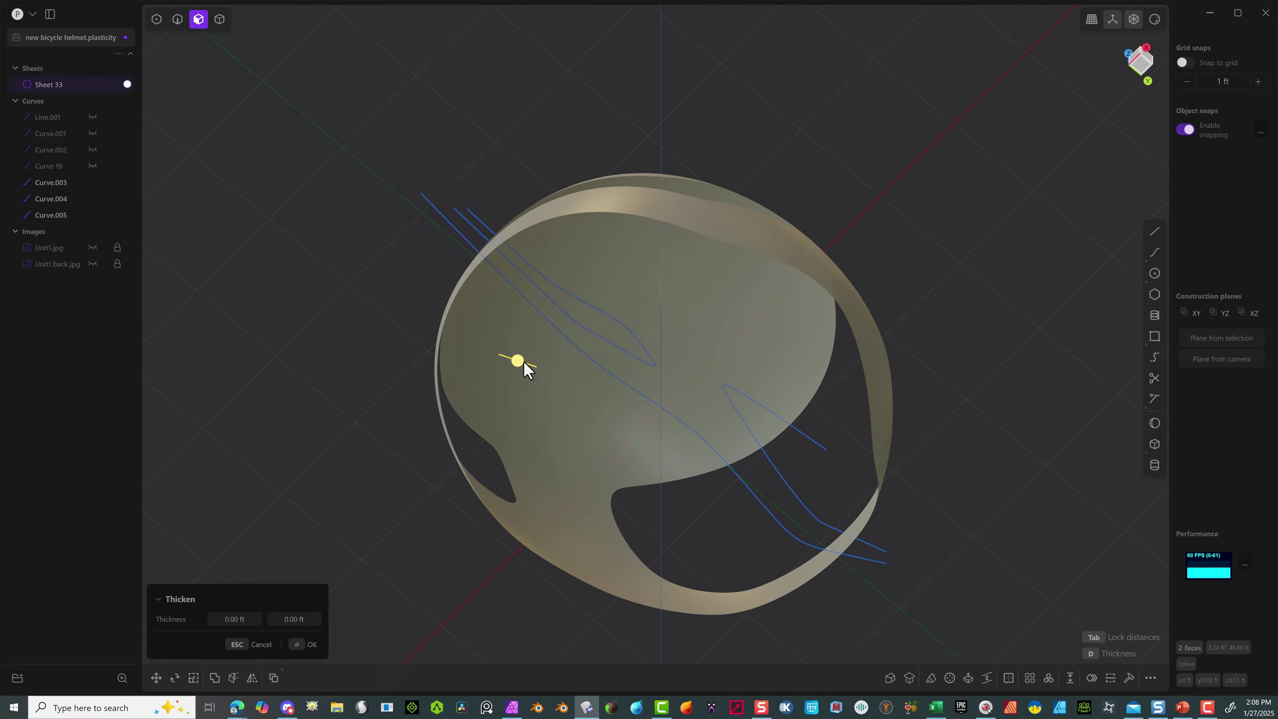
pyautogui.moveTo(523, 362)
pyautogui.mouseDown()
pyautogui.moveTo(542, 377)
pyautogui.moveTo(524, 365)
pyautogui.mouseUp()
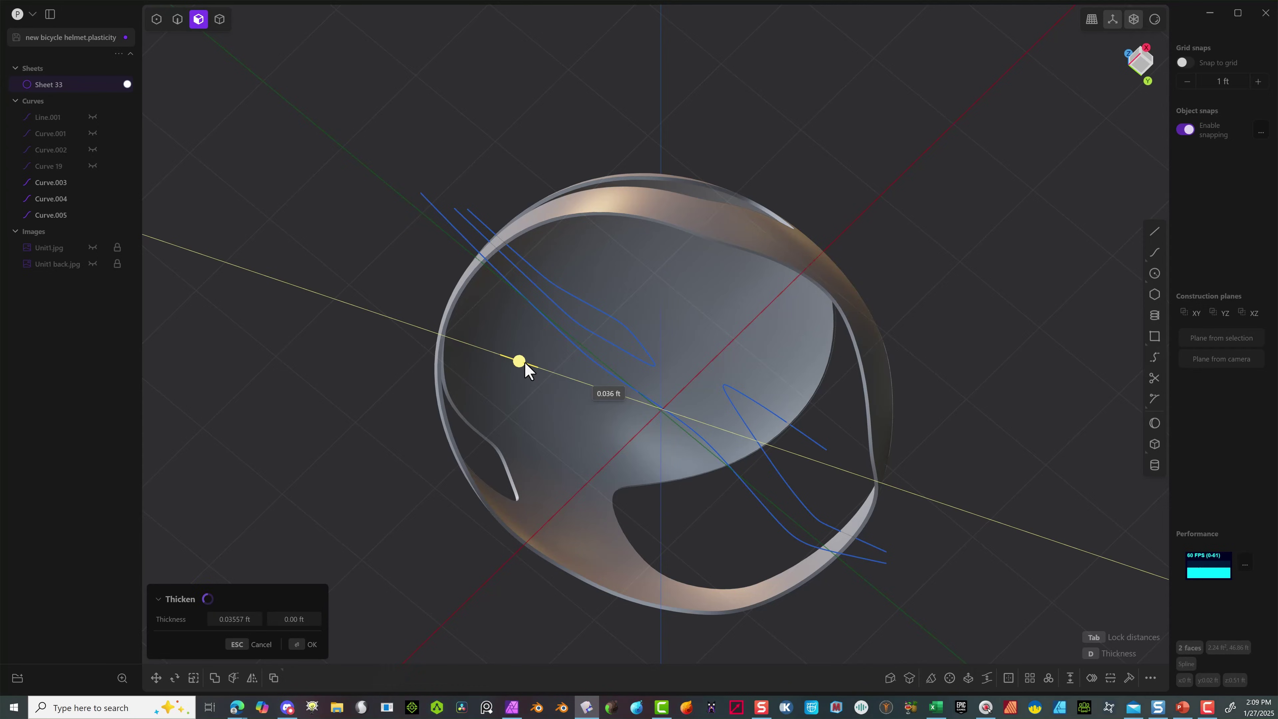
pyautogui.moveTo(643, 301); pyautogui.dragTo(659, 348, button='middle')
pyautogui.scroll(5, 590, 357)
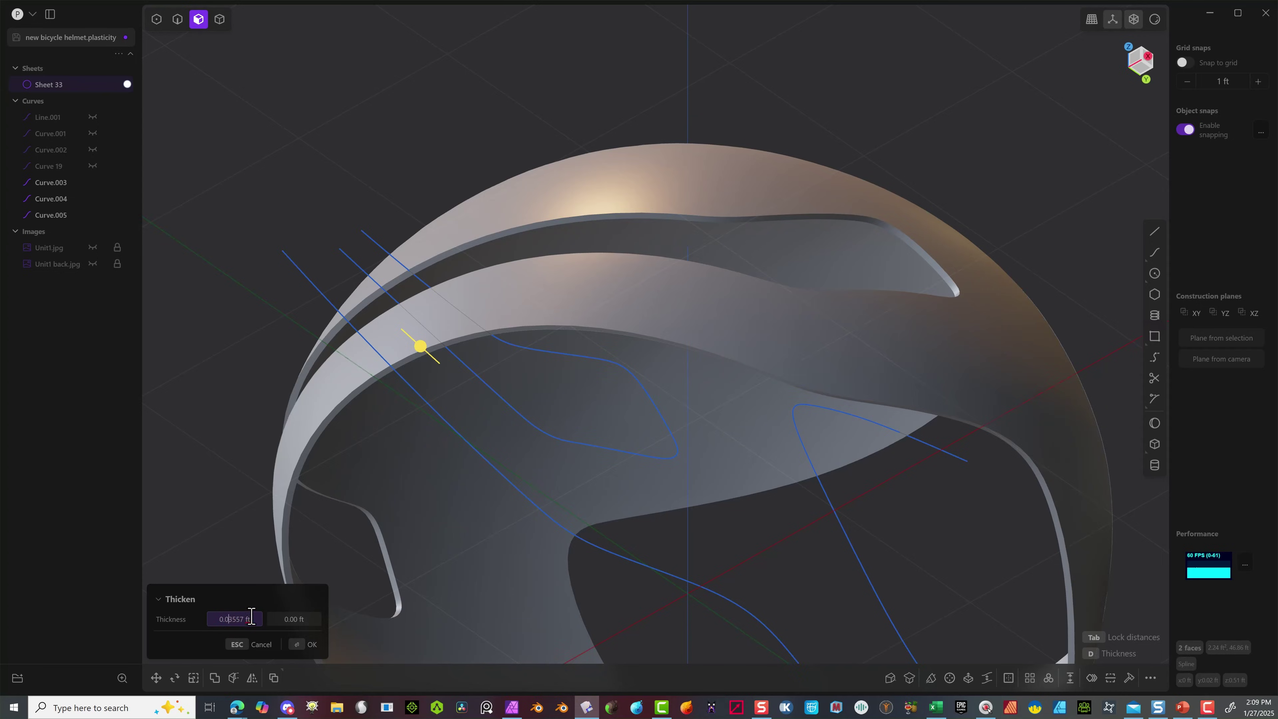
pyautogui.press('Delete')
pyautogui.press('Delete')
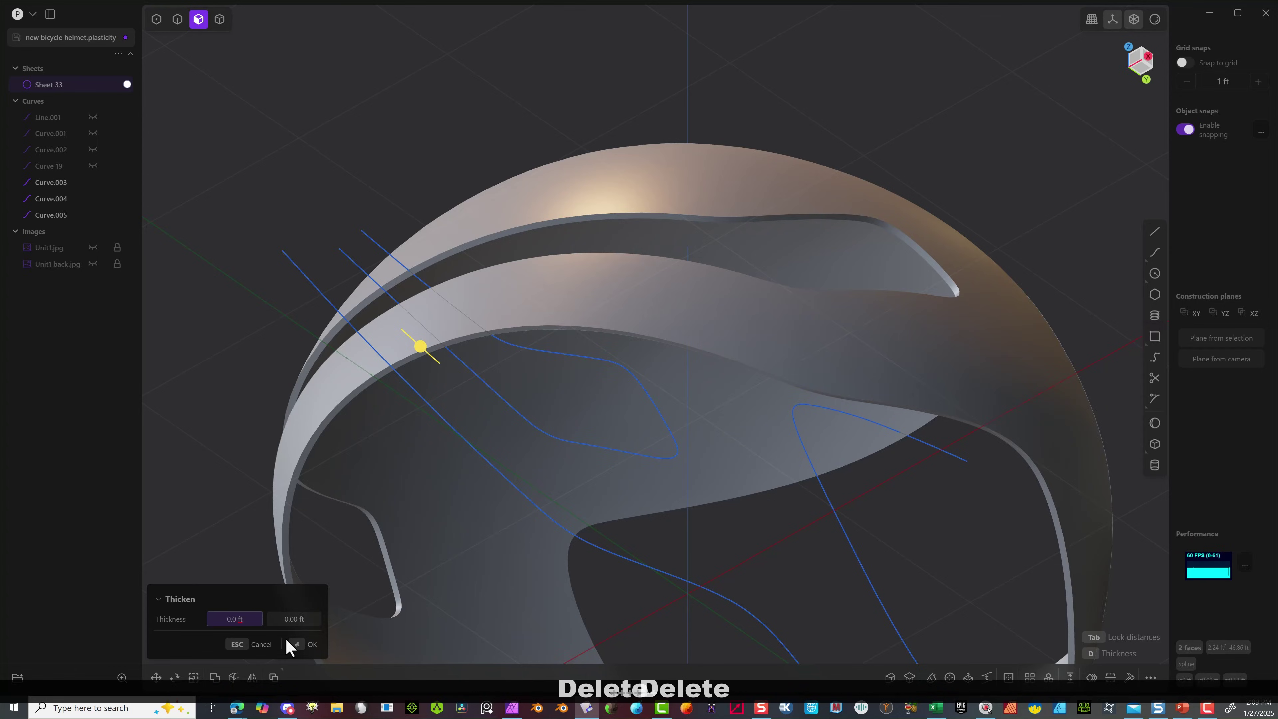
pyautogui.press('Tab')
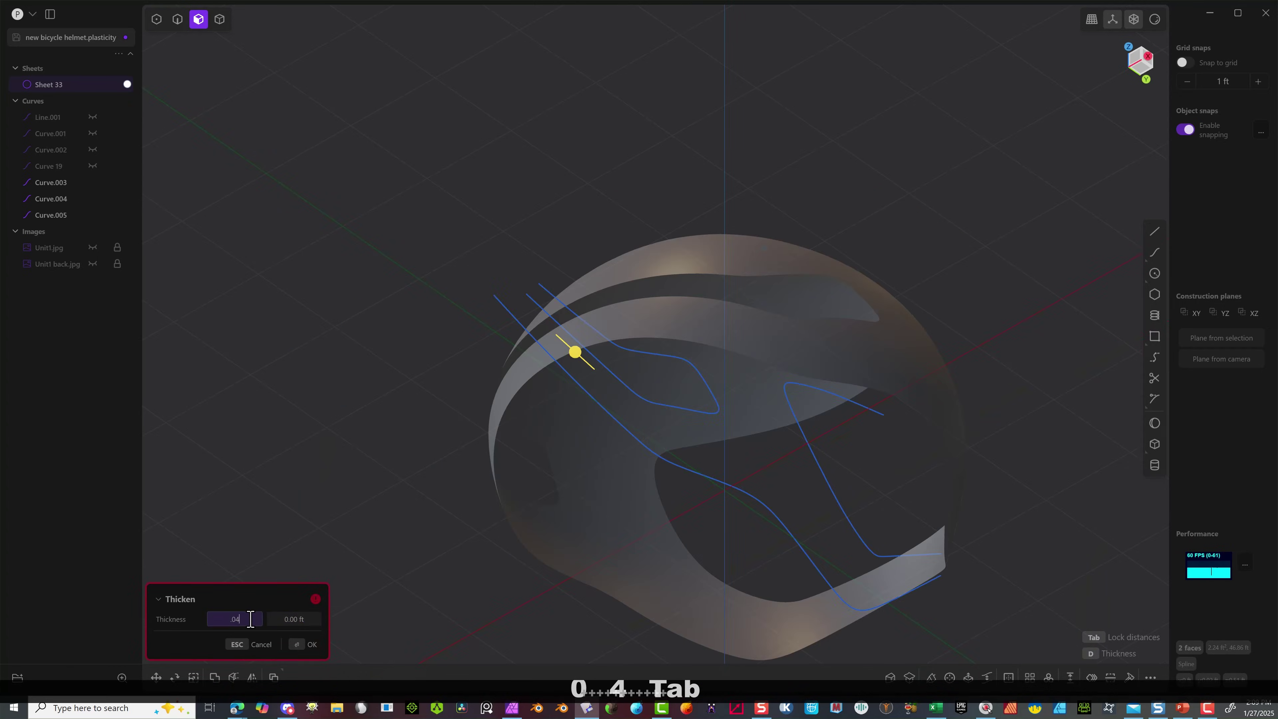
pyautogui.click(295, 646)
# Delete the original helmet sheet and select the thickened solid.
pyautogui.moveTo(481, 270); pyautogui.dragTo(442, 344, button='middle')
pyautogui.click(420, 361)
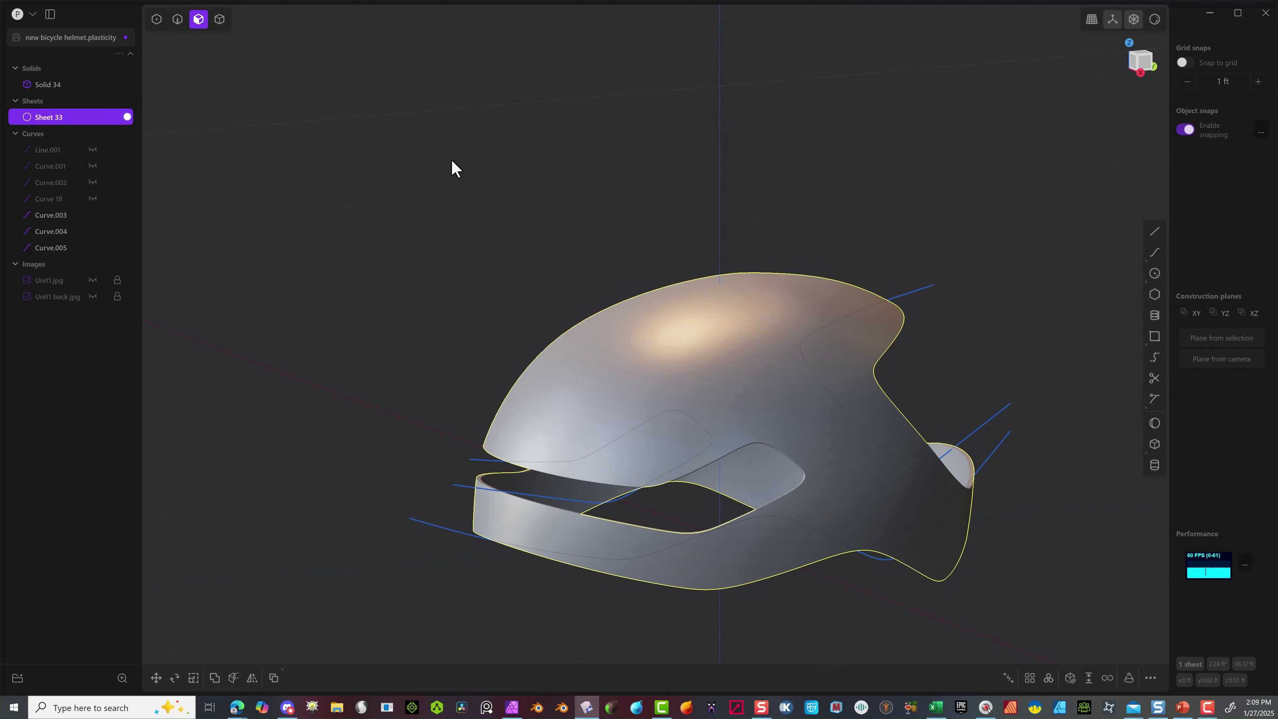
pyautogui.press('Delete')
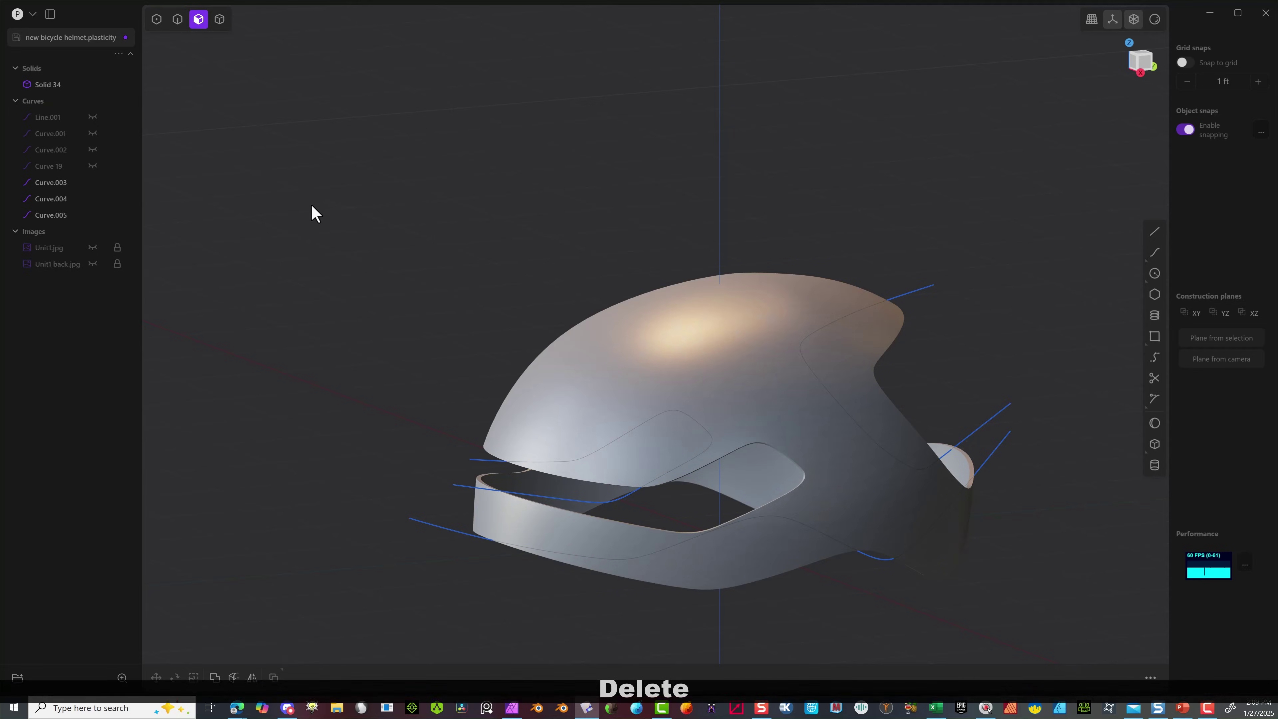
pyautogui.click(45, 84)
# Preview the solid with another shading material and apply the dark one with a bright horizontal band.
pyautogui.scroll(6, 831, 519)
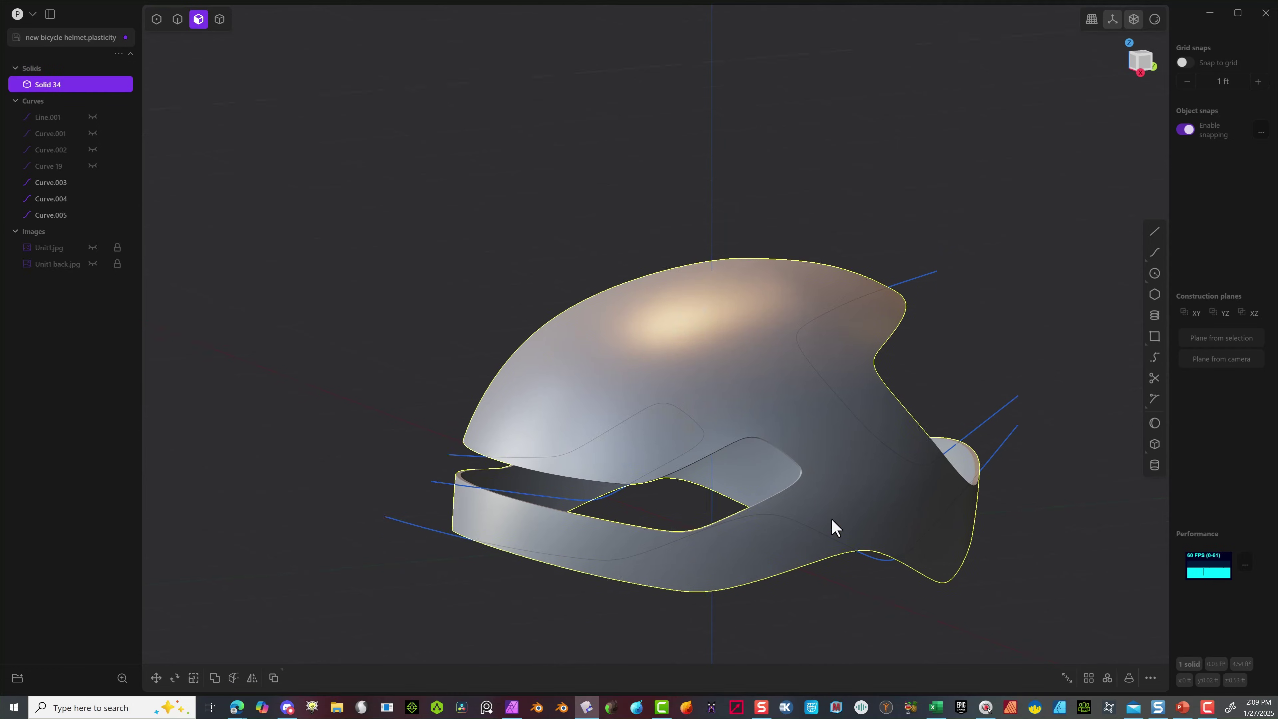
pyautogui.moveTo(558, 378); pyautogui.dragTo(888, 233, button='middle')
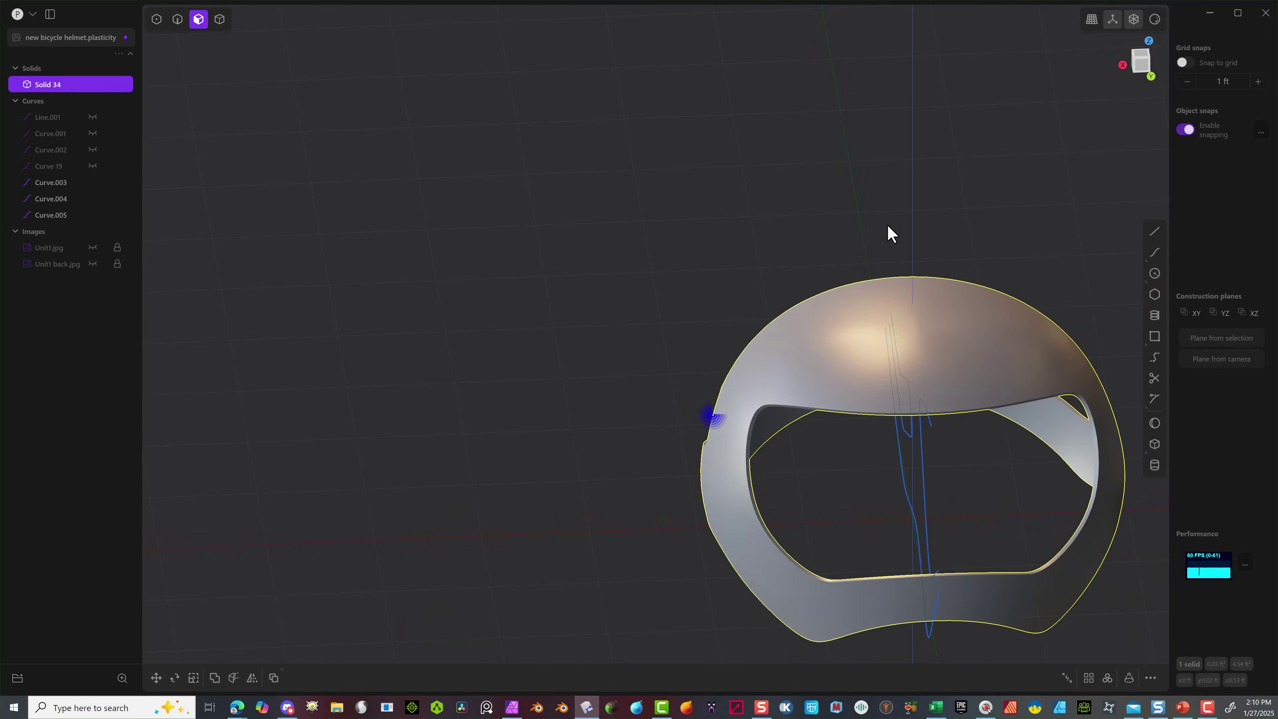
pyautogui.click(1141, 61)
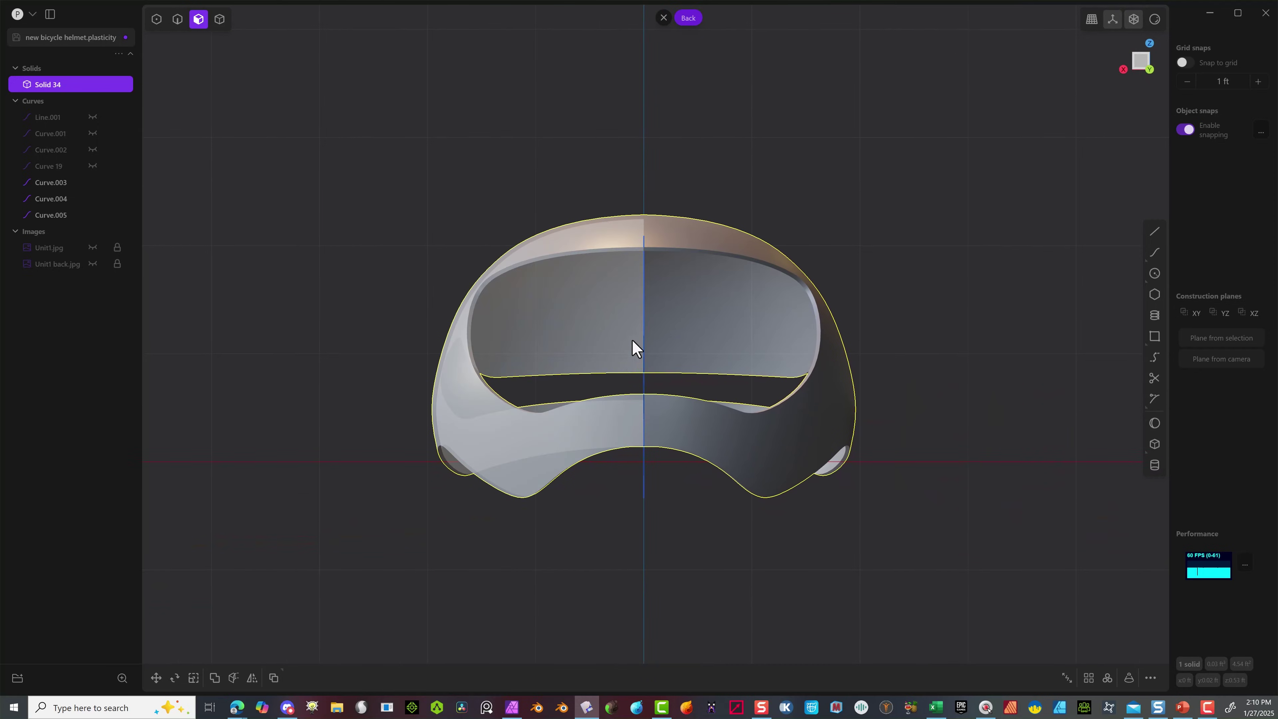
pyautogui.moveTo(632, 340); pyautogui.dragTo(986, 361, button='middle')
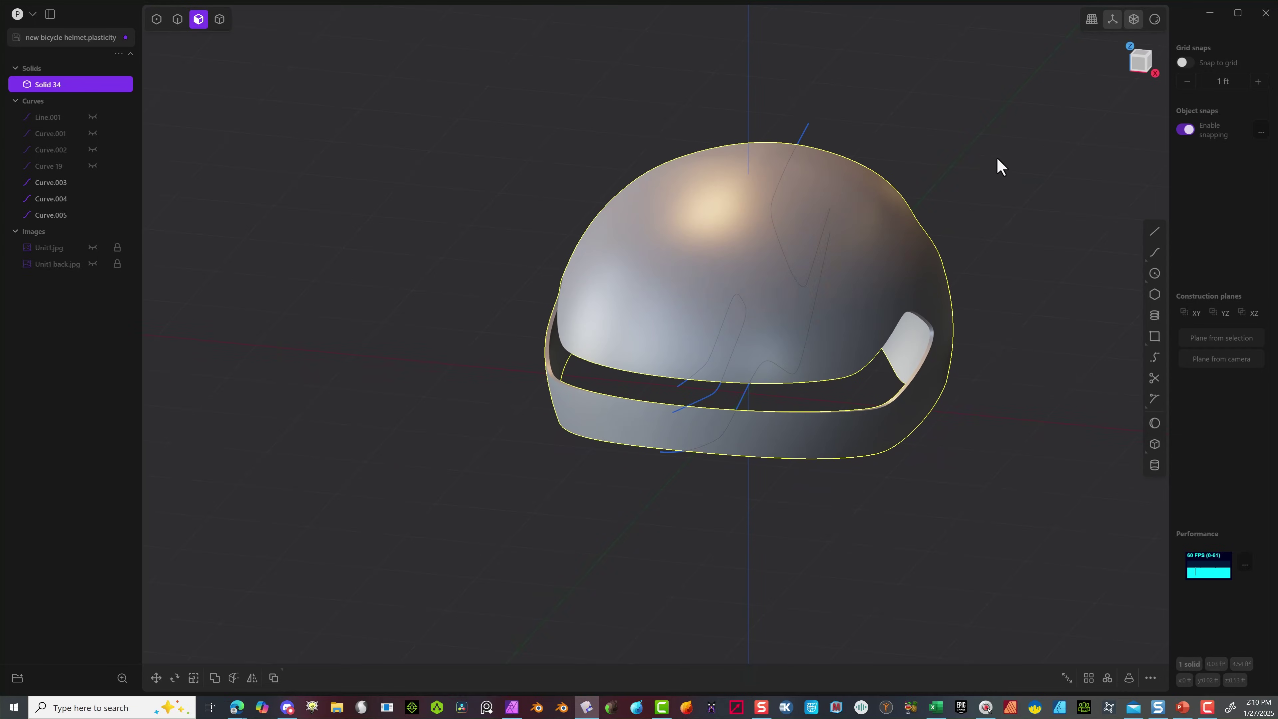
pyautogui.moveTo(997, 166); pyautogui.dragTo(927, 210, button='middle')
pyautogui.click(1154, 21)
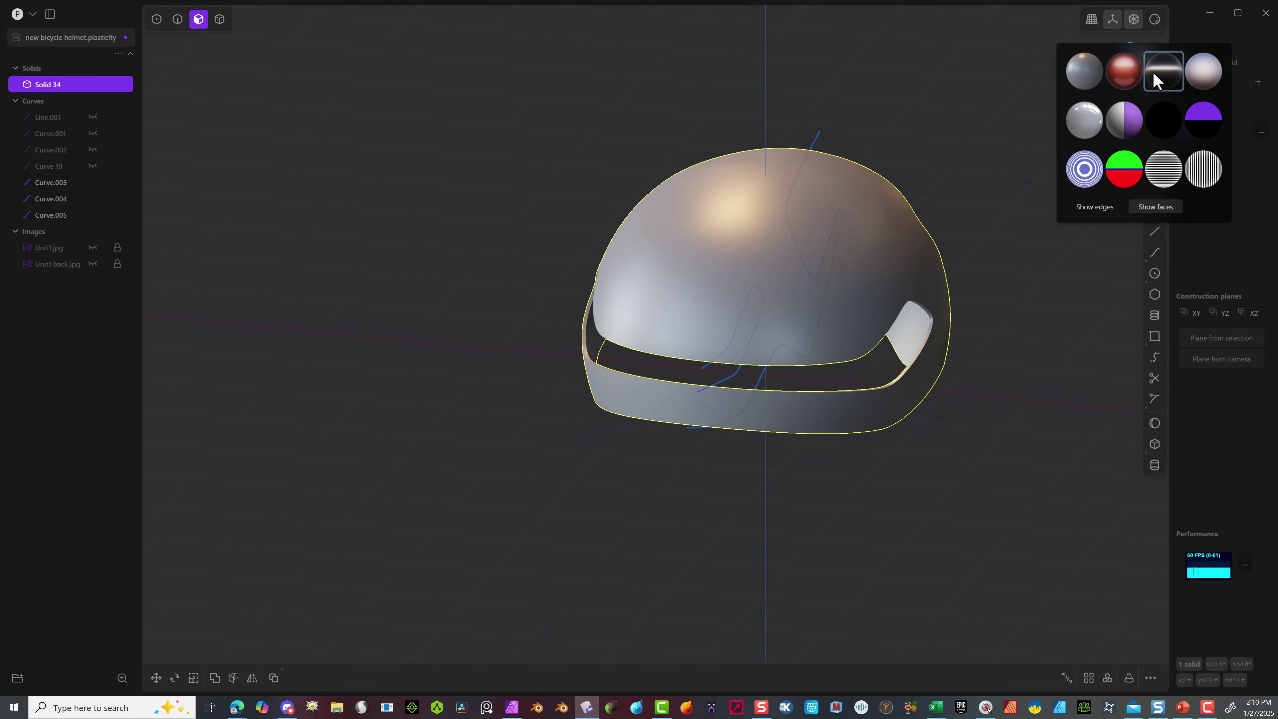
pyautogui.click(1160, 120)
pyautogui.moveTo(1005, 164)
pyautogui.mouseDown(button='middle')
pyautogui.moveTo(847, 159)
pyautogui.moveTo(886, 171)
pyautogui.moveTo(465, 340)
pyautogui.moveTo(529, 326)
pyautogui.moveTo(544, 274)
pyautogui.moveTo(582, 257)
pyautogui.moveTo(807, 276)
pyautogui.moveTo(784, 314)
pyautogui.moveTo(630, 303)
pyautogui.moveTo(1127, 54)
pyautogui.mouseUp(button='middle')
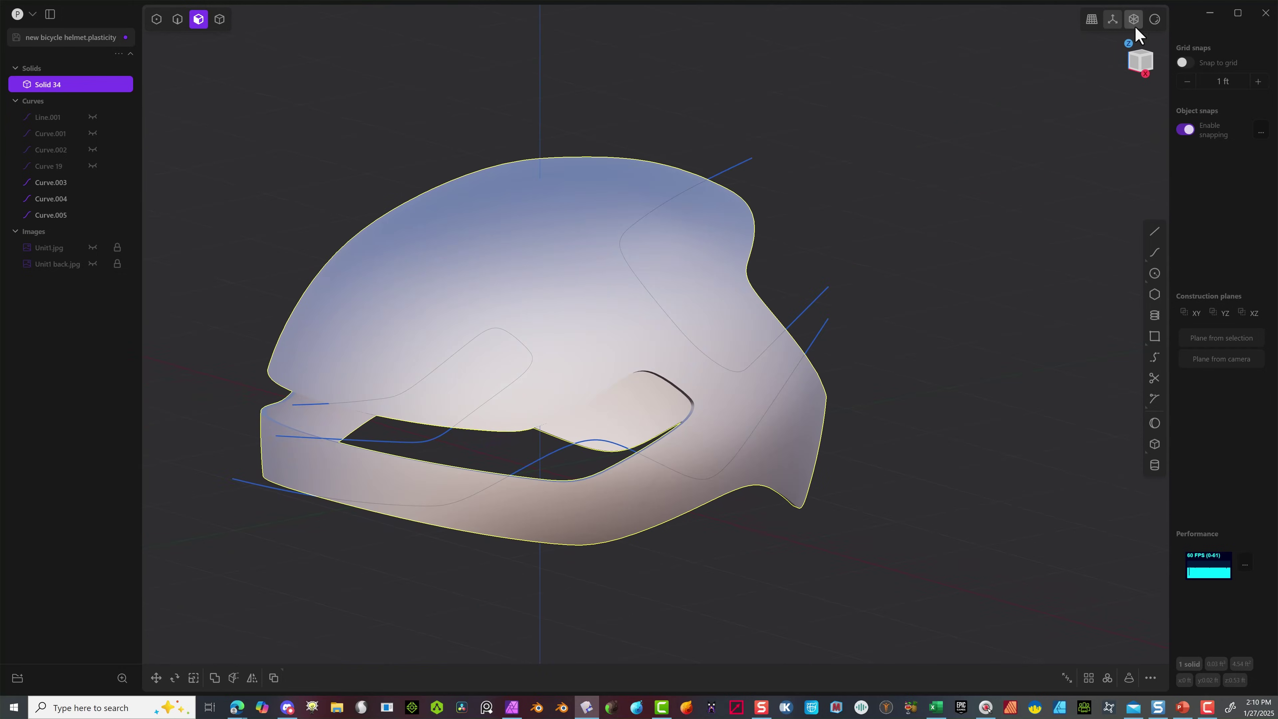
pyautogui.click(1161, 26)
pyautogui.click(1164, 73)
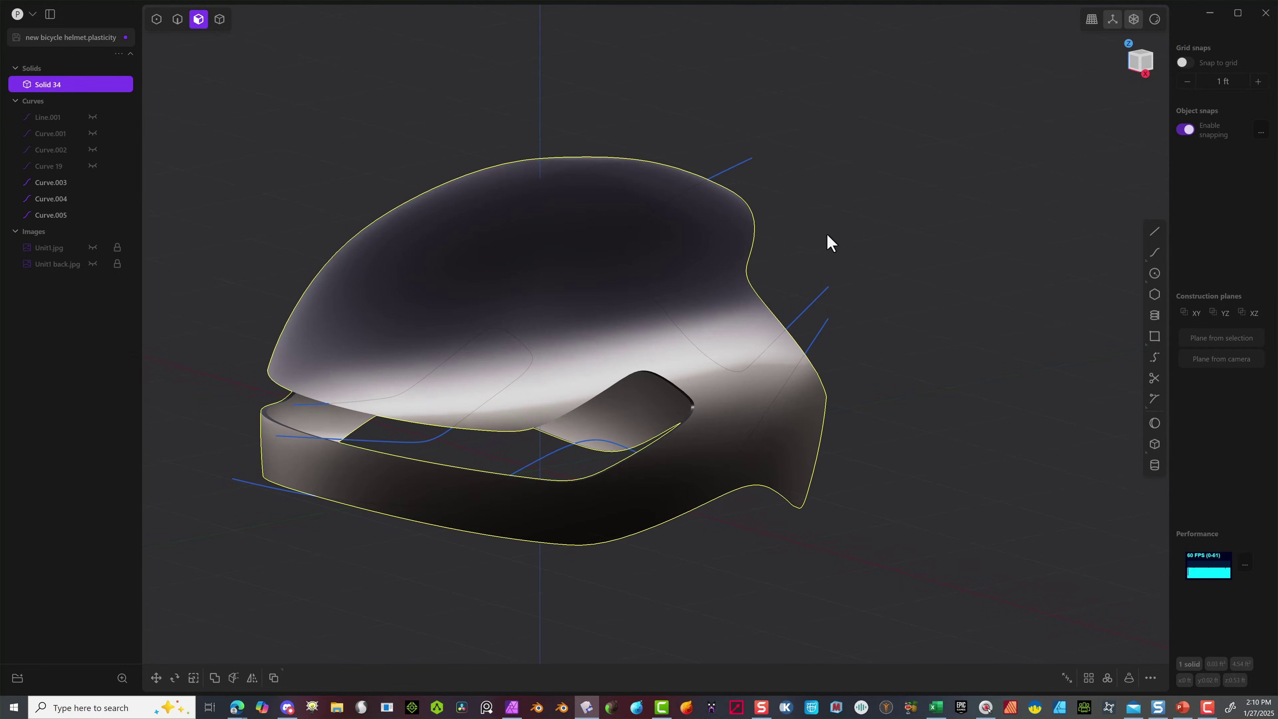
pyautogui.moveTo(827, 242); pyautogui.dragTo(917, 220, button='middle')
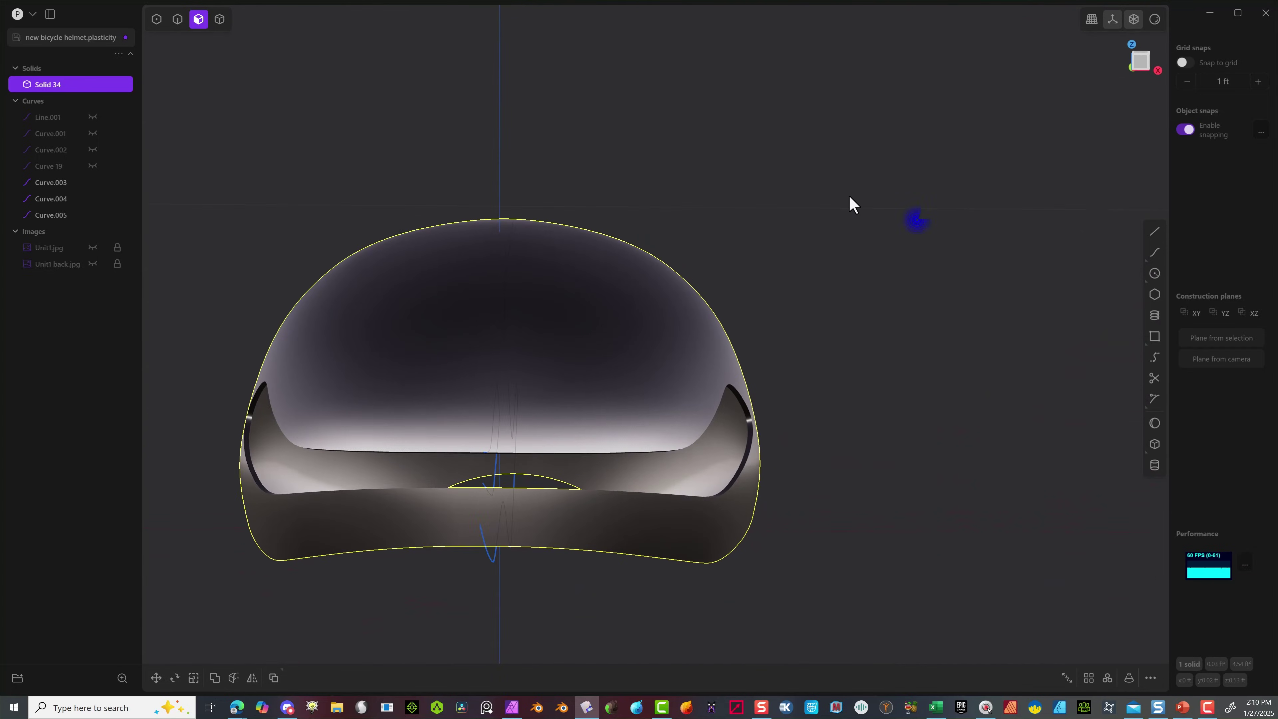
# In the front view, draw a vertical line about 4.3 ft long through the helmet's centre, extending above and below it.
pyautogui.scroll(-2, 849, 196)
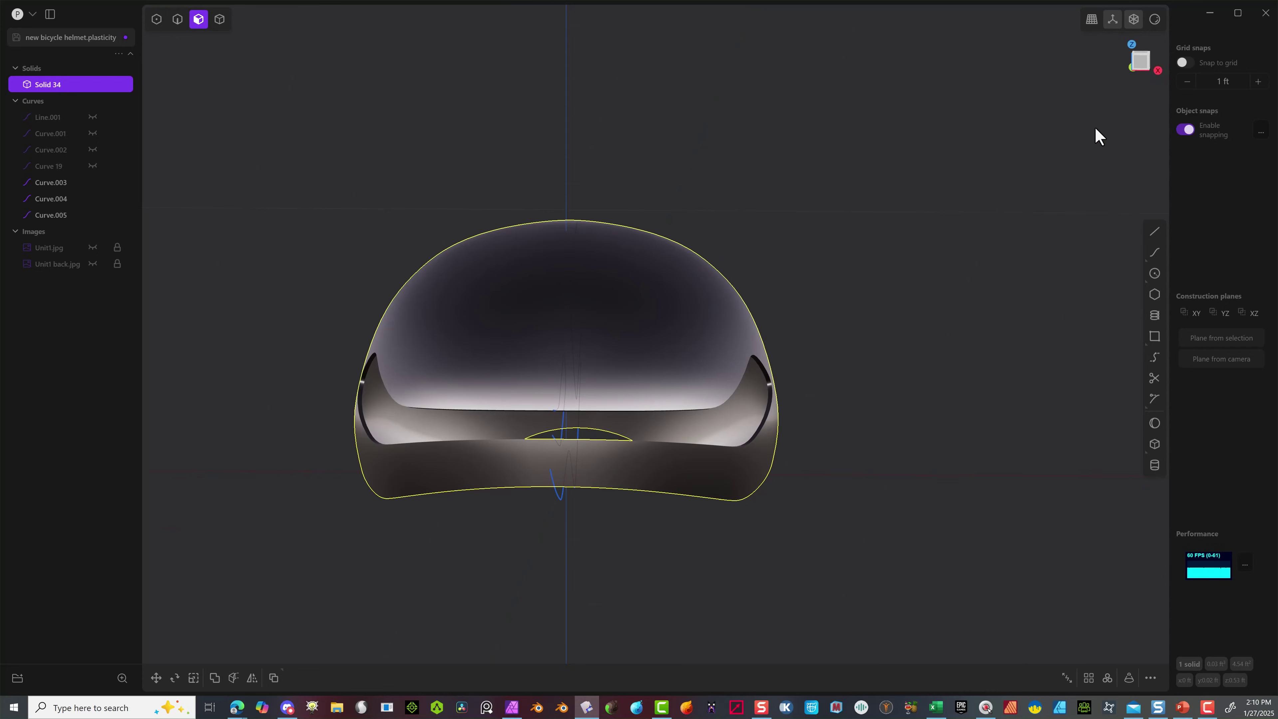
pyautogui.click(1141, 61)
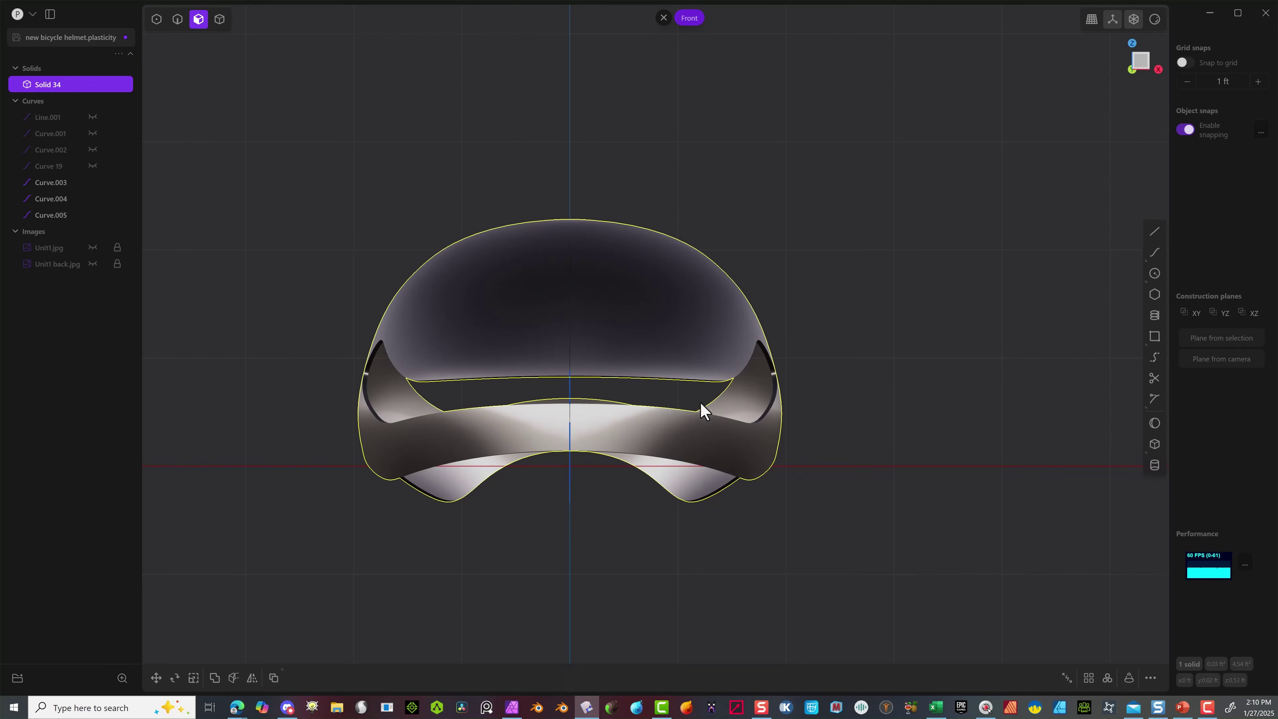
pyautogui.click(528, 584)
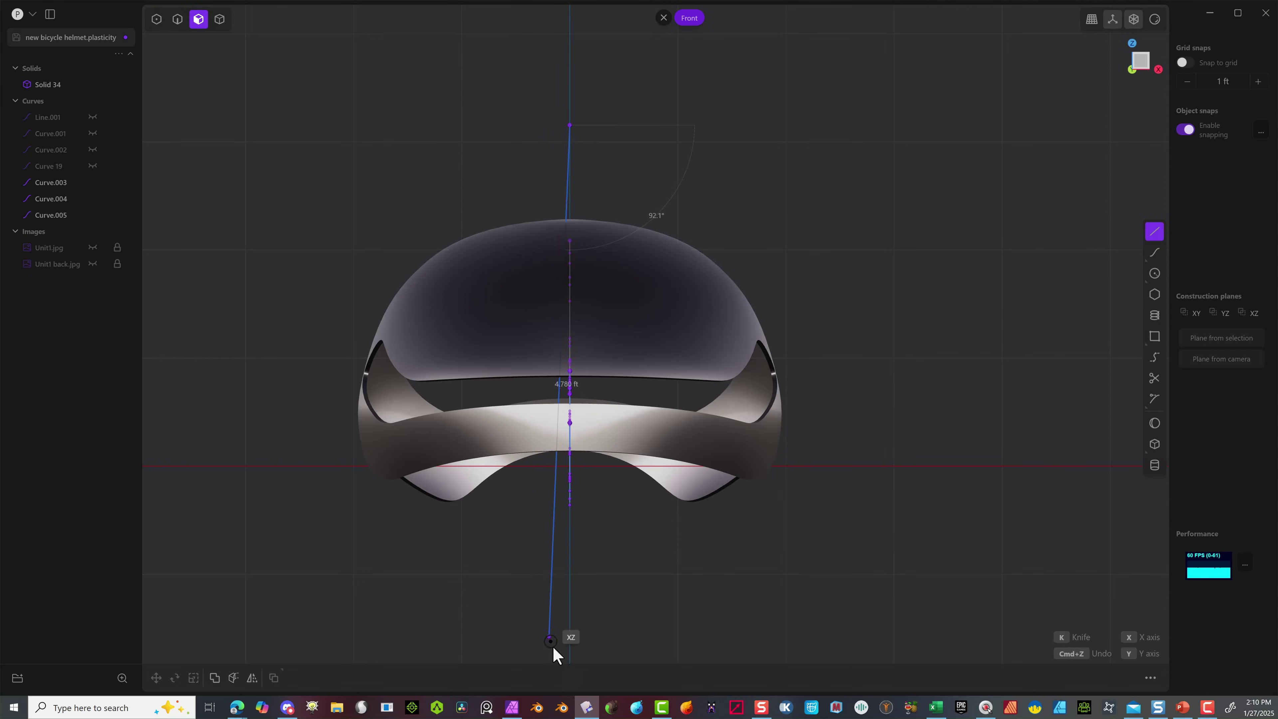
pyautogui.click(575, 597)
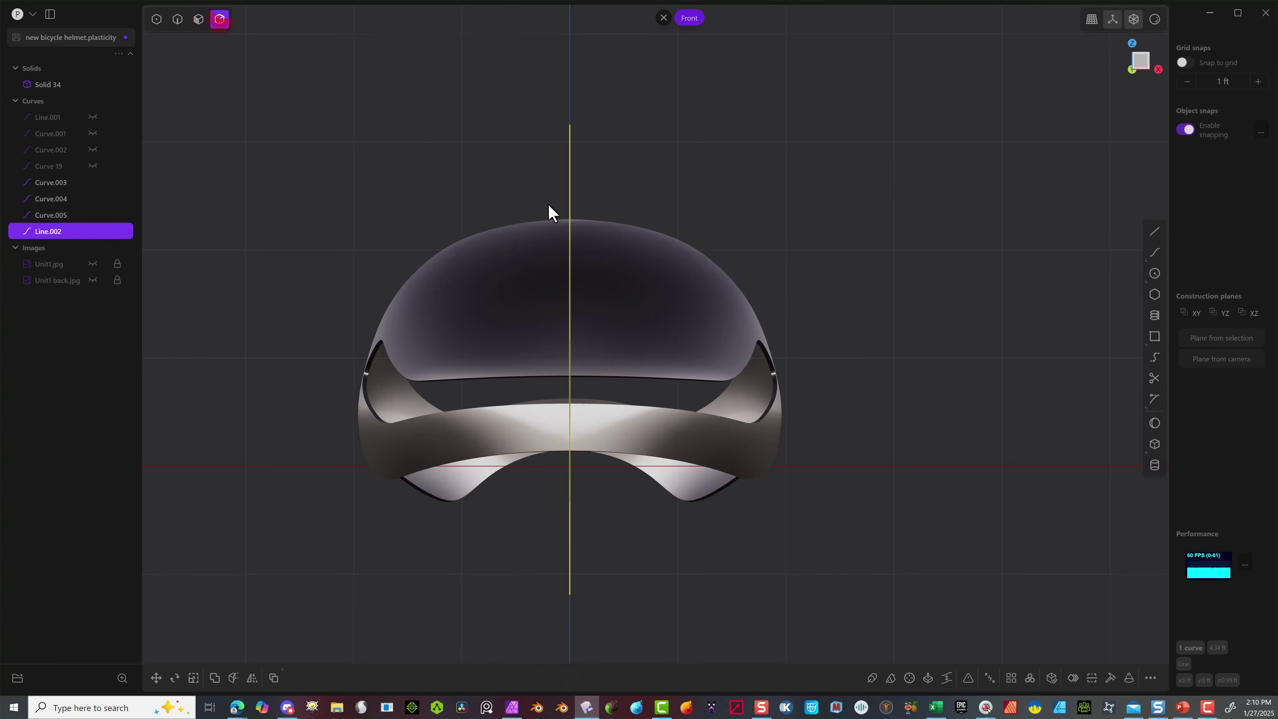
# Cut the helmet solid in two with the vertical centre line and delete the half on the positive X side.
pyautogui.click(628, 265)
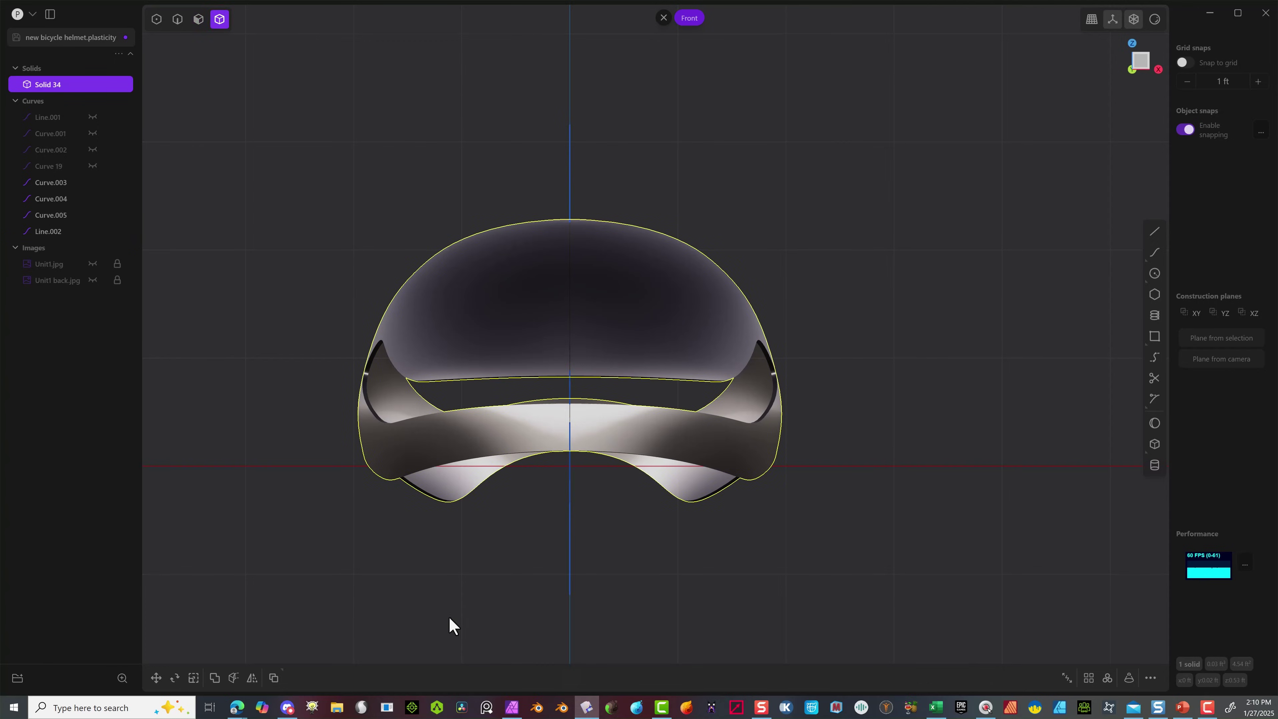
pyautogui.click(231, 678)
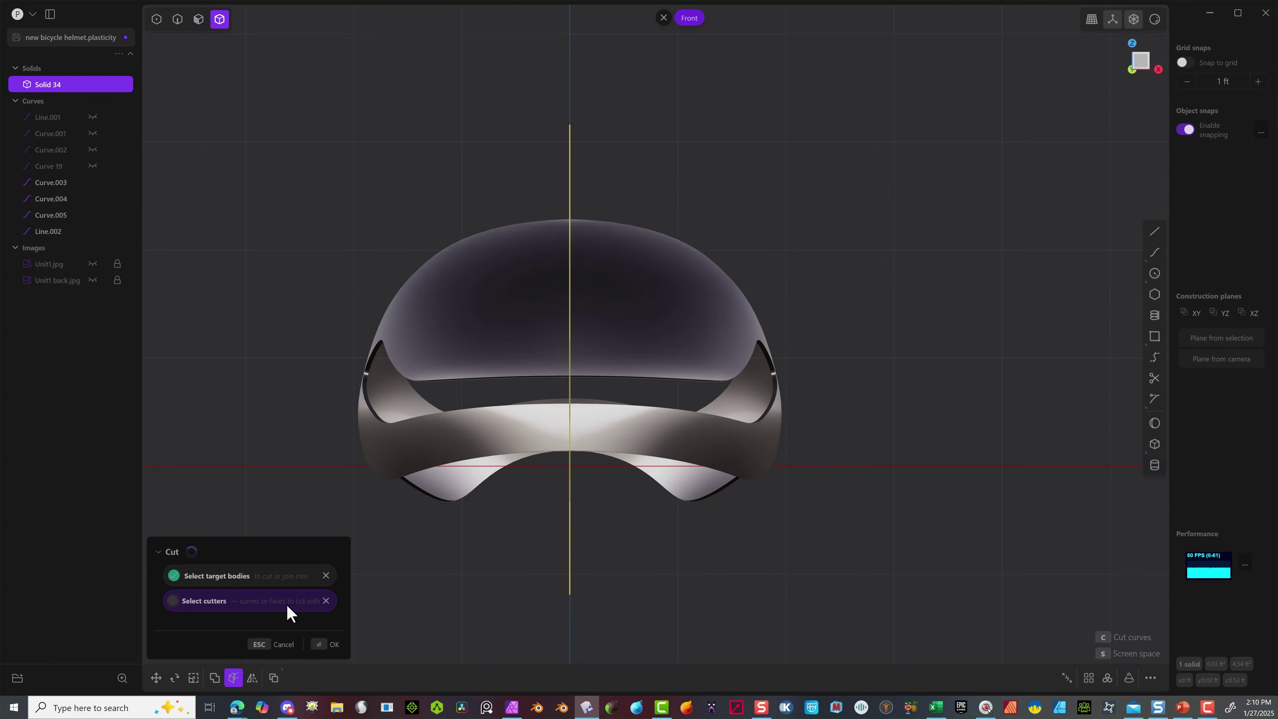
pyautogui.click(317, 650)
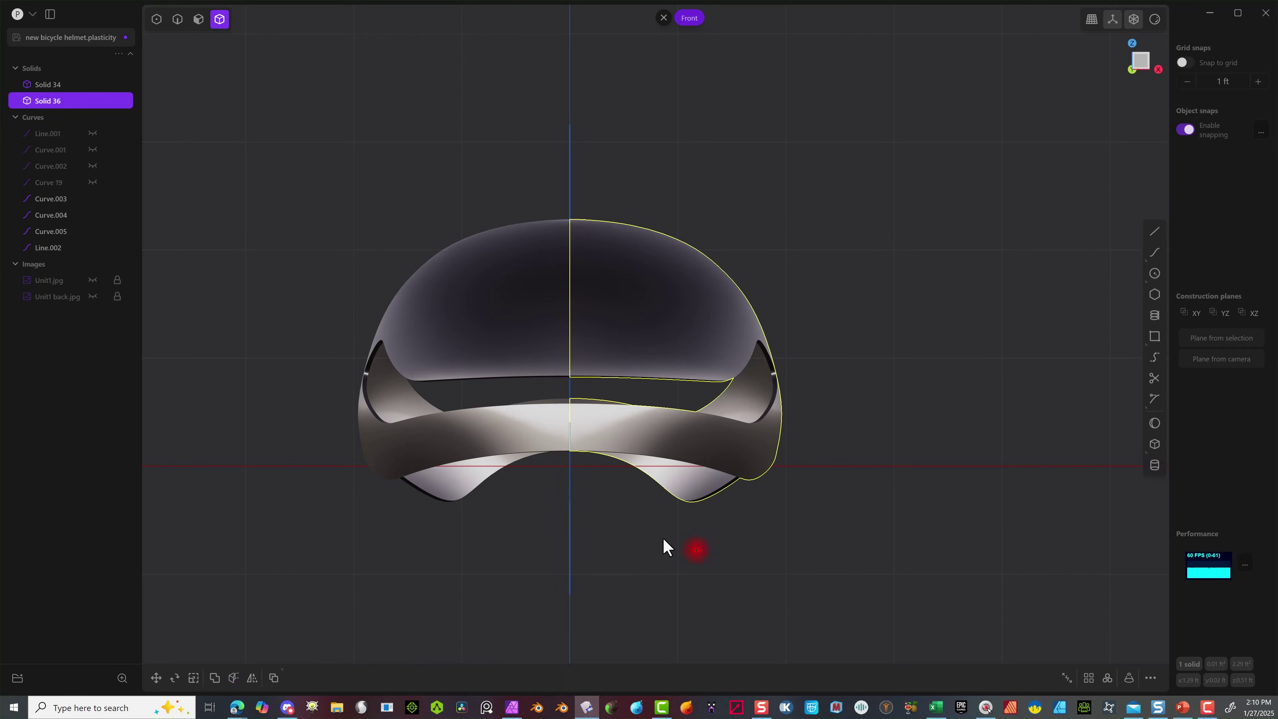
pyautogui.press('Delete')
# Offset the inner face of the remaining helmet half by about 0.095 ft to make the wall thicker.
pyautogui.moveTo(670, 508); pyautogui.dragTo(437, 189, button='middle')
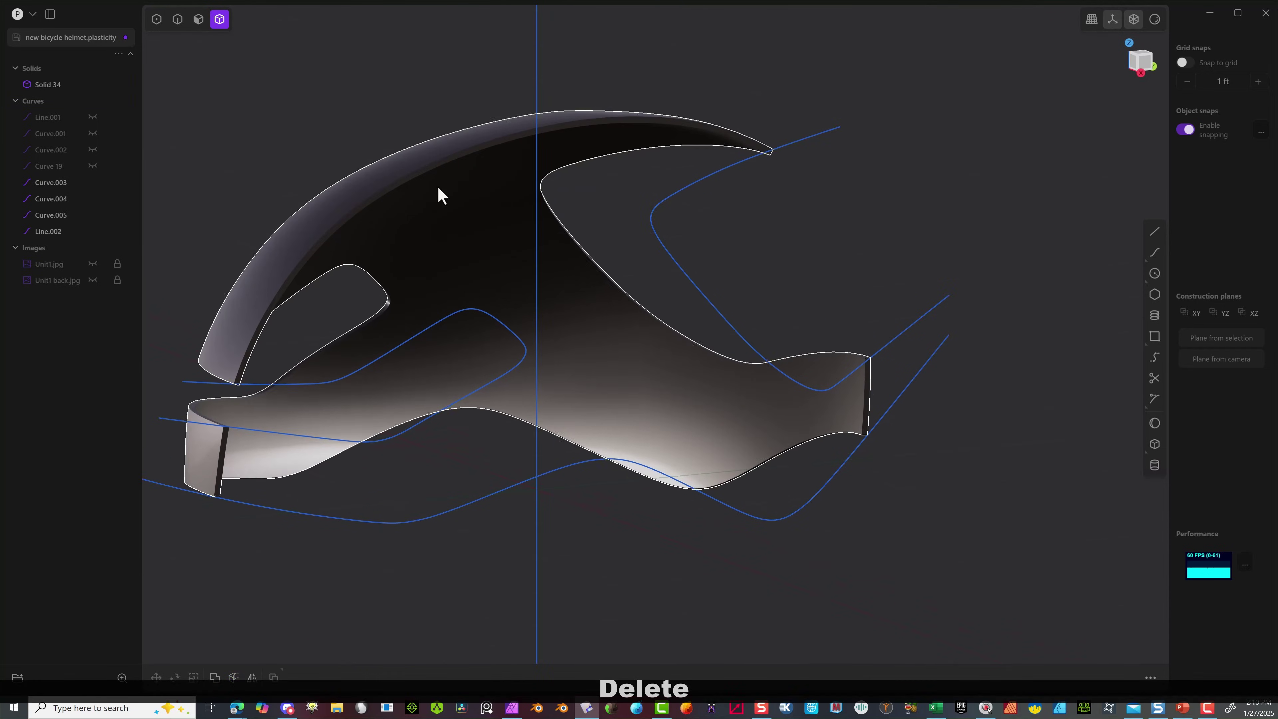
pyautogui.click(481, 226)
pyautogui.moveTo(568, 347); pyautogui.dragTo(407, 282, button='middle')
pyautogui.moveTo(549, 246); pyautogui.dragTo(552, 250)
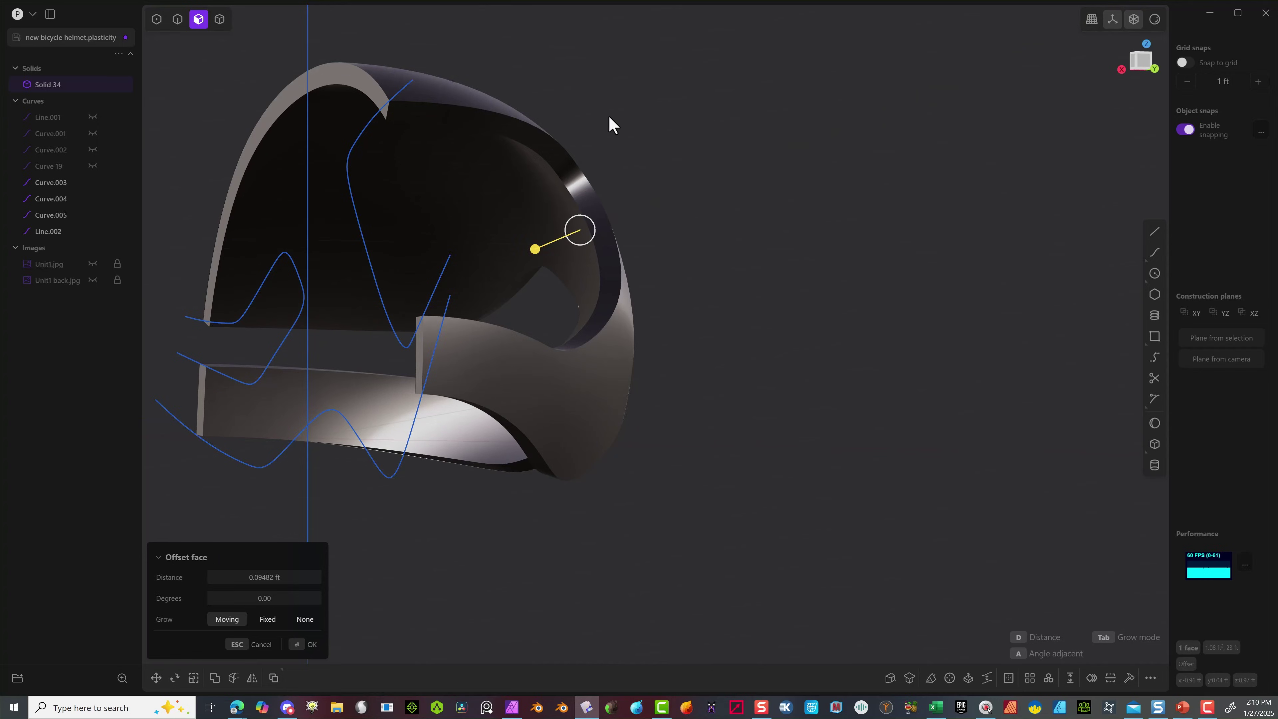
pyautogui.moveTo(609, 117); pyautogui.dragTo(553, 147, button='middle')
pyautogui.moveTo(675, 146); pyautogui.dragTo(568, 117, button='middle')
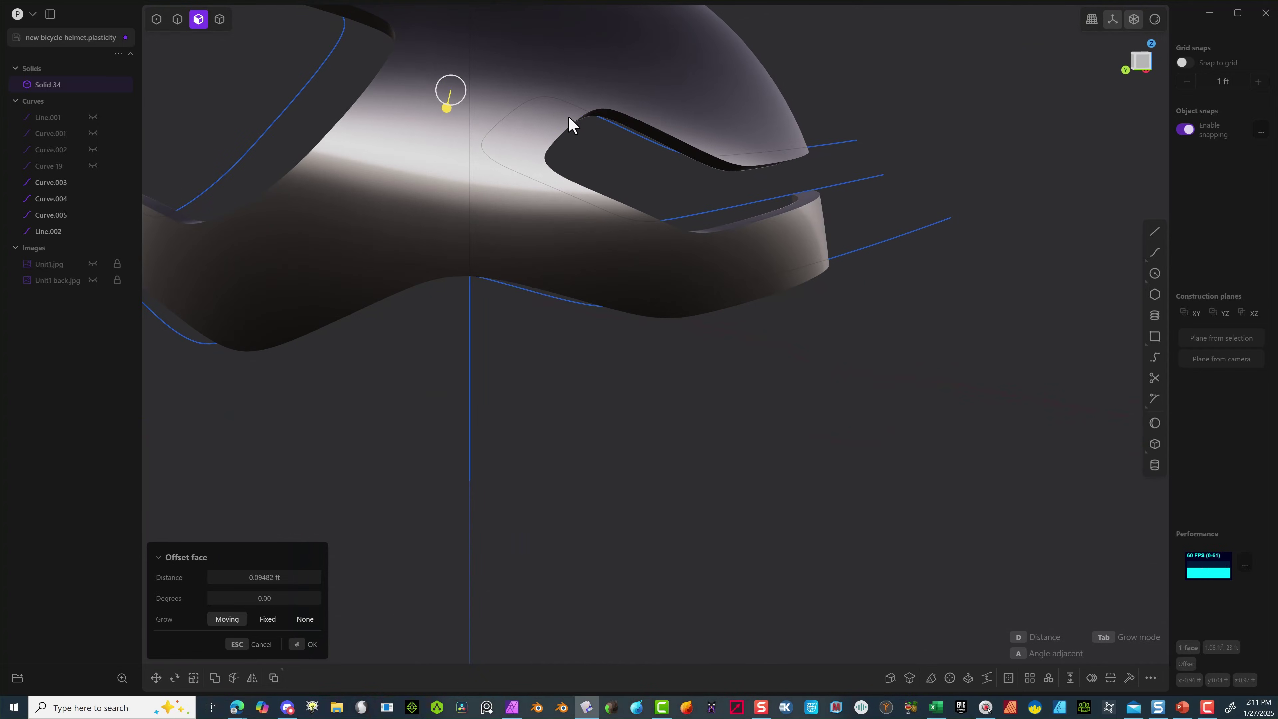
pyautogui.scroll(-5, 560, 124)
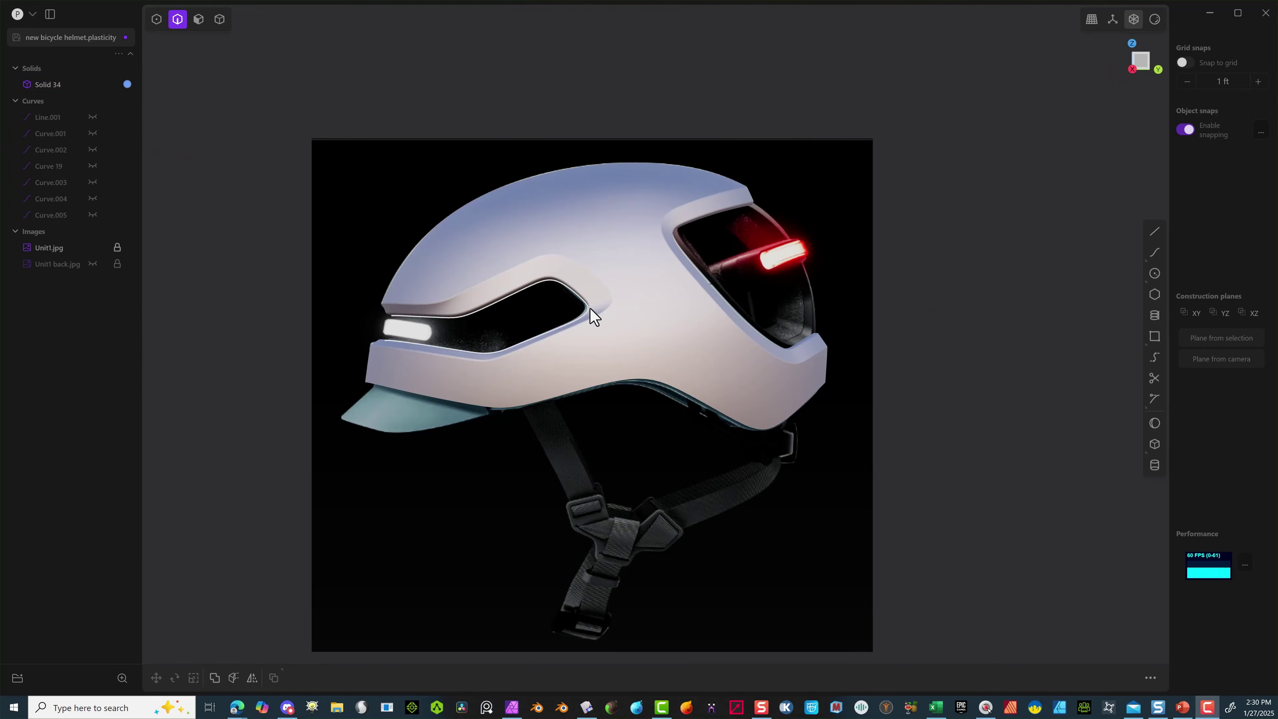
pyautogui.moveTo(590, 308); pyautogui.dragTo(844, 166, button='middle')
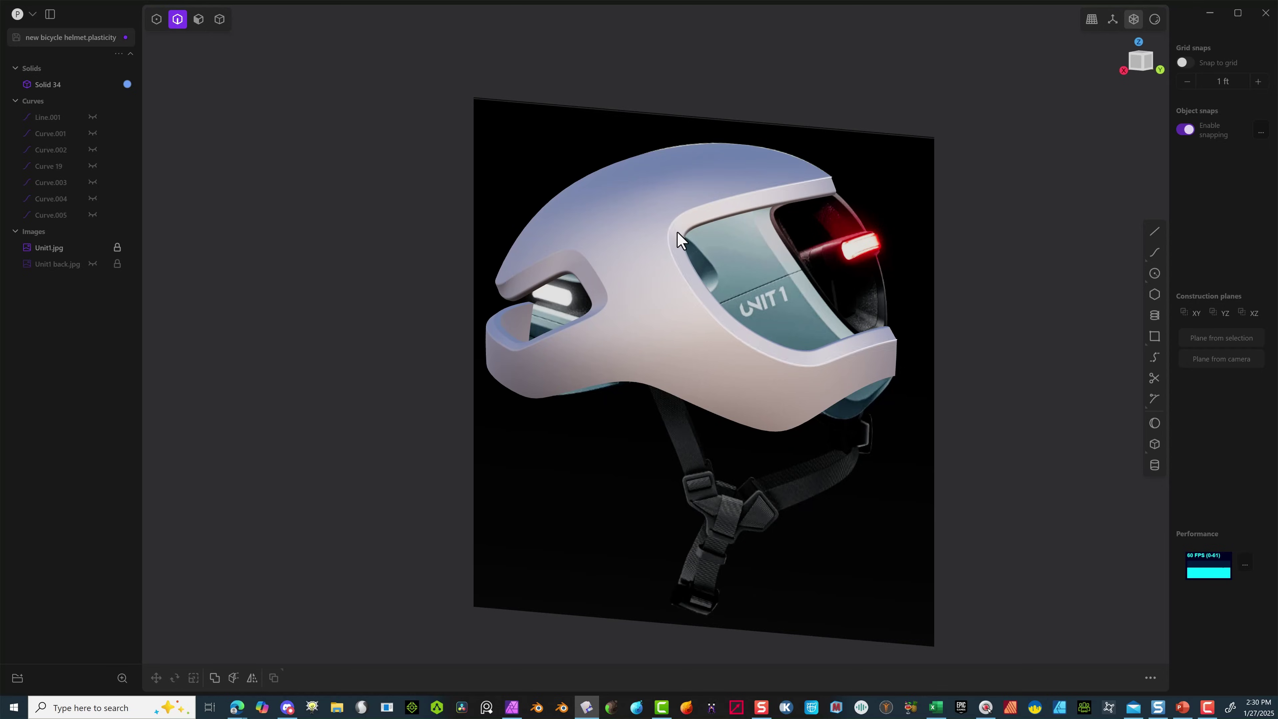
pyautogui.moveTo(676, 232); pyautogui.dragTo(752, 287, button='middle')
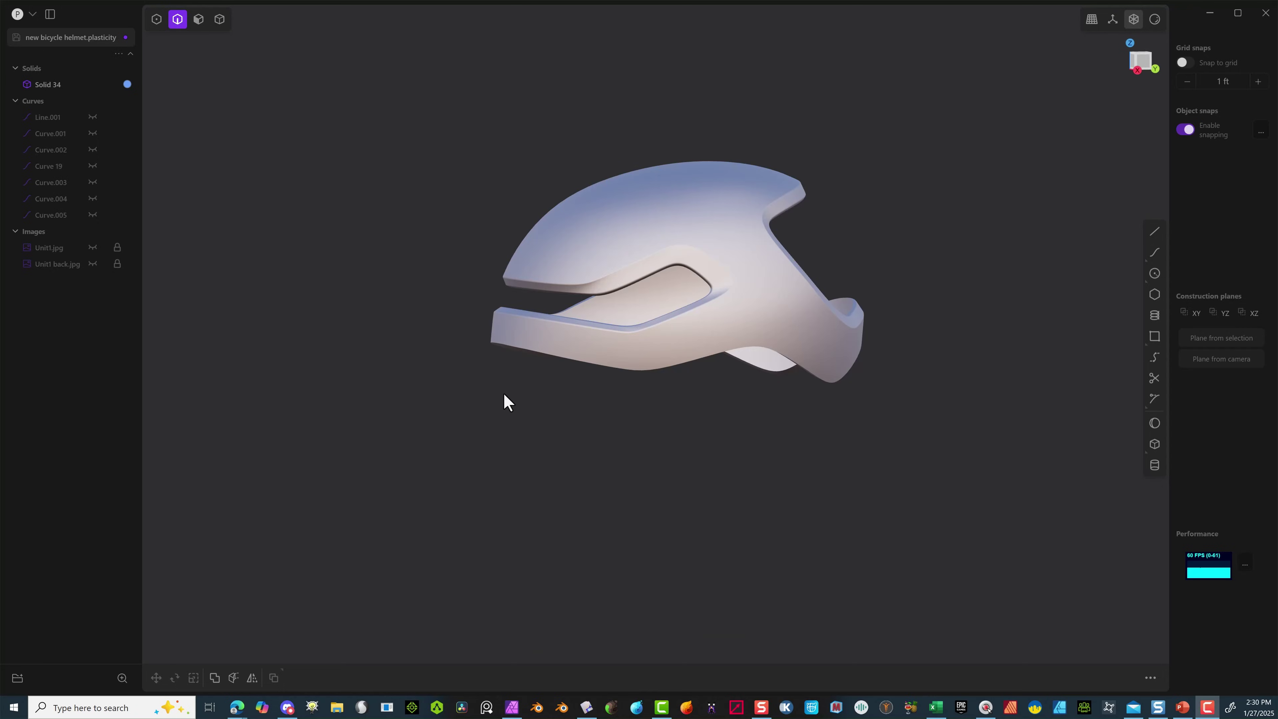